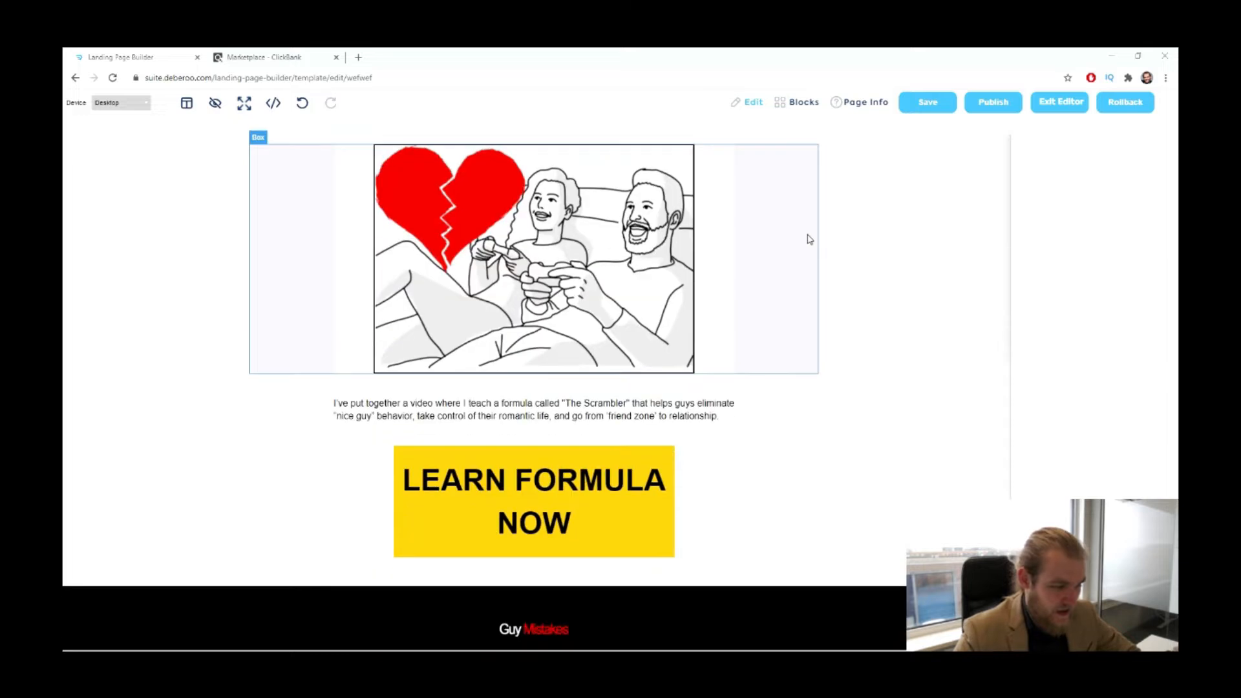
- Look over the landing page template and open the Unlock The Scrambler sales page from the ClickBank marketplace
{"action": "scroll", "coordinate": [757, 521], "scroll_direction": "up", "scroll_amount": 6}
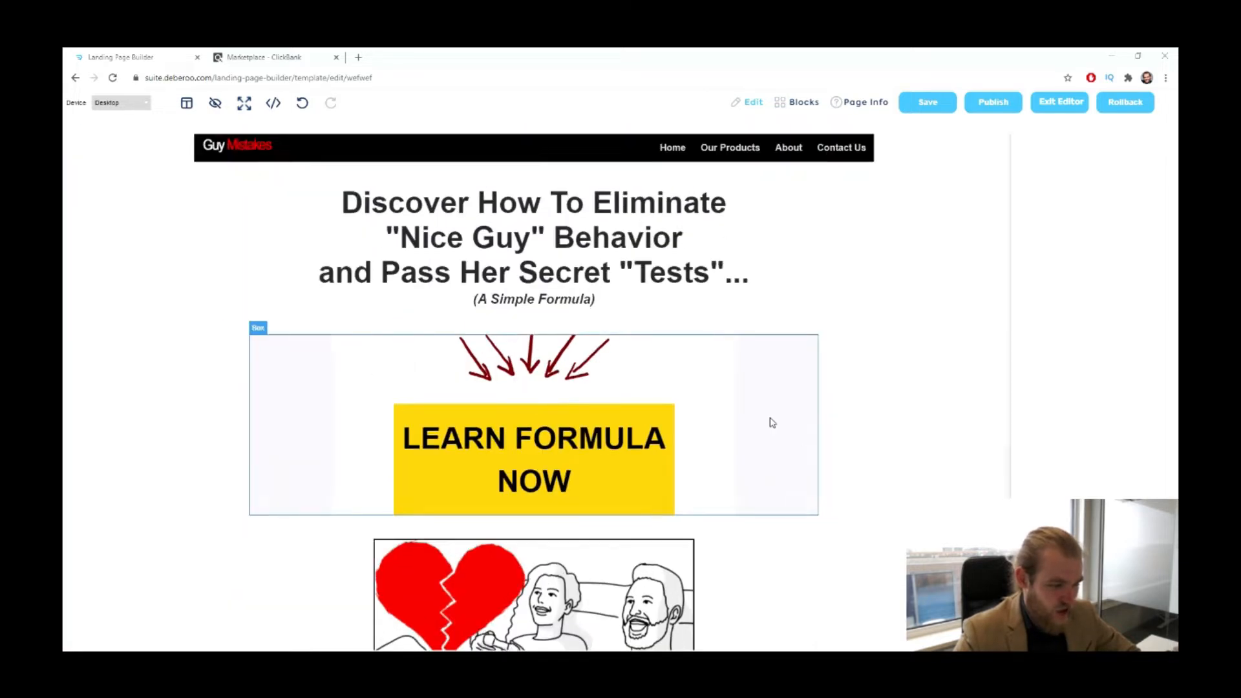
{"action": "scroll", "coordinate": [771, 421], "scroll_direction": "down", "scroll_amount": 6}
{"action": "scroll", "coordinate": [841, 517], "scroll_direction": "up", "scroll_amount": 6}
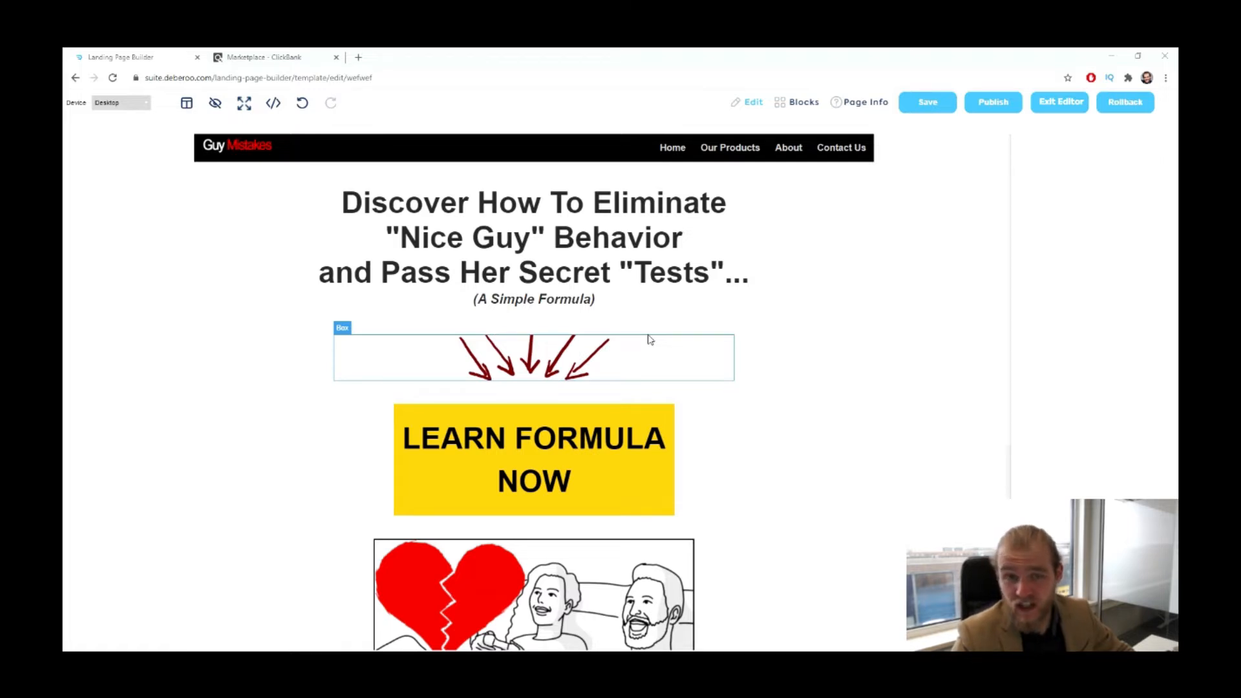
{"action": "left_click", "coordinate": [292, 53]}
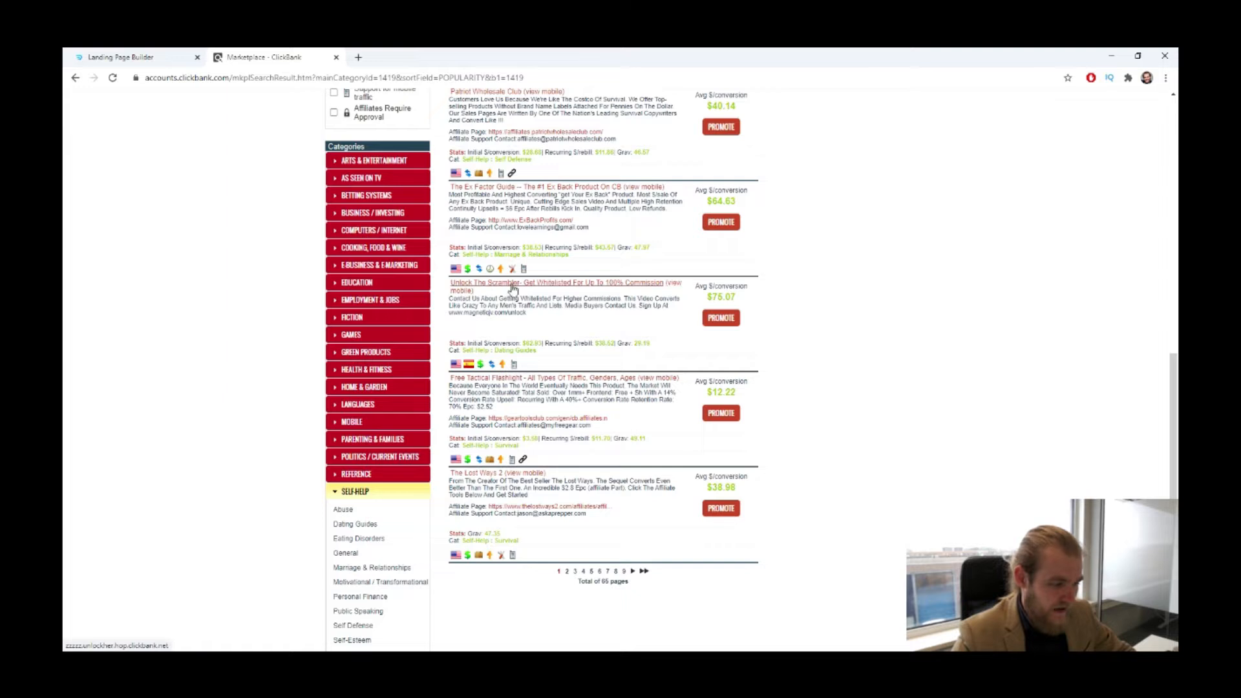
{"action": "left_click", "coordinate": [550, 289]}
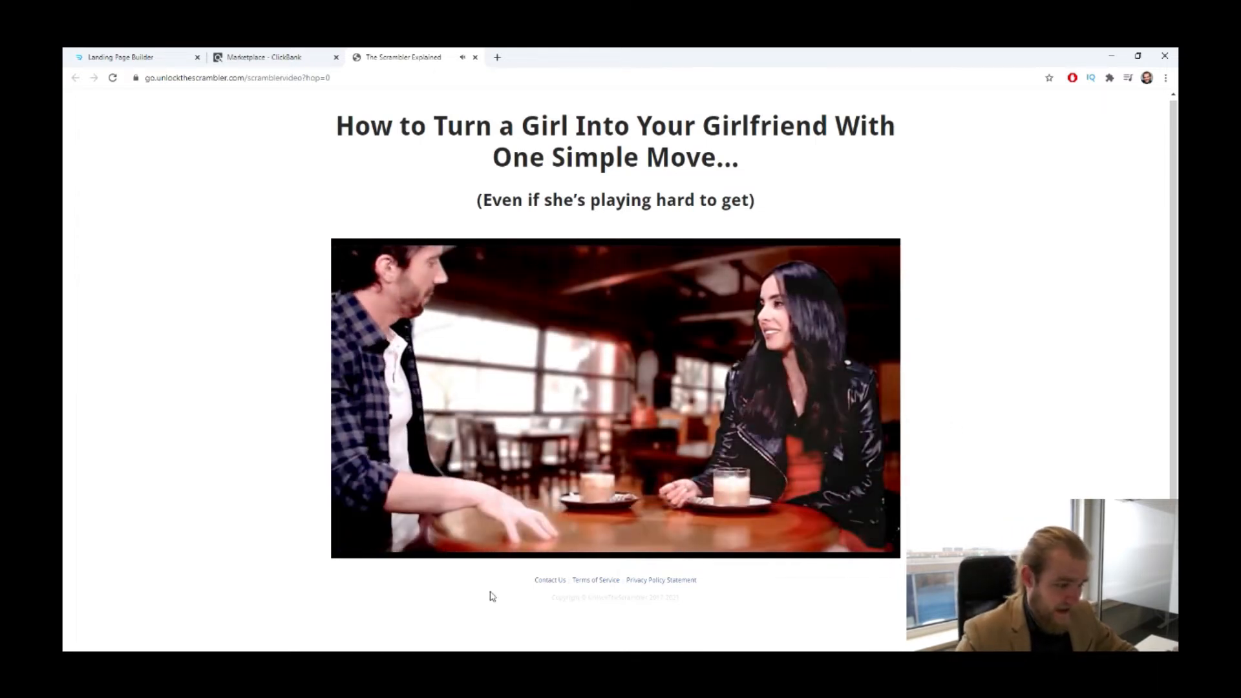
- Return to the landing page builder and review the Guy Mistakes template's header, headline, images and call-to-action buttons
{"action": "left_click", "coordinate": [148, 55]}
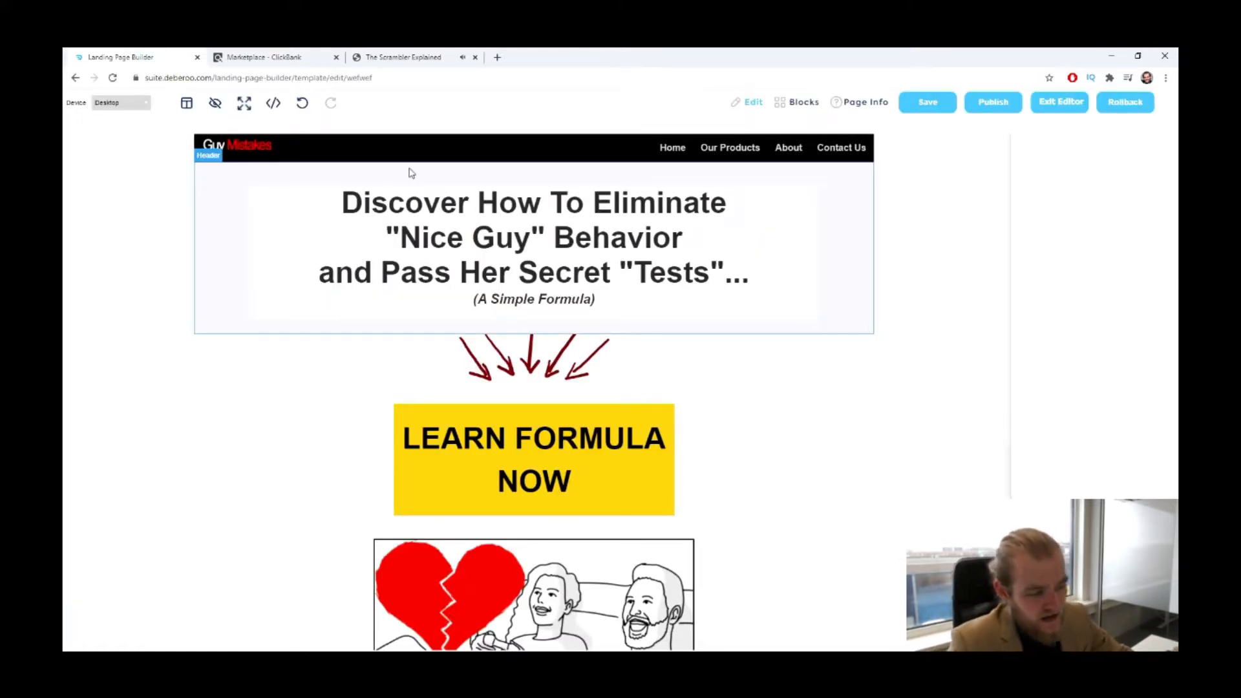
{"action": "scroll", "coordinate": [411, 207], "scroll_direction": "down", "scroll_amount": 6}
{"action": "scroll", "coordinate": [413, 232], "scroll_direction": "up", "scroll_amount": 6}
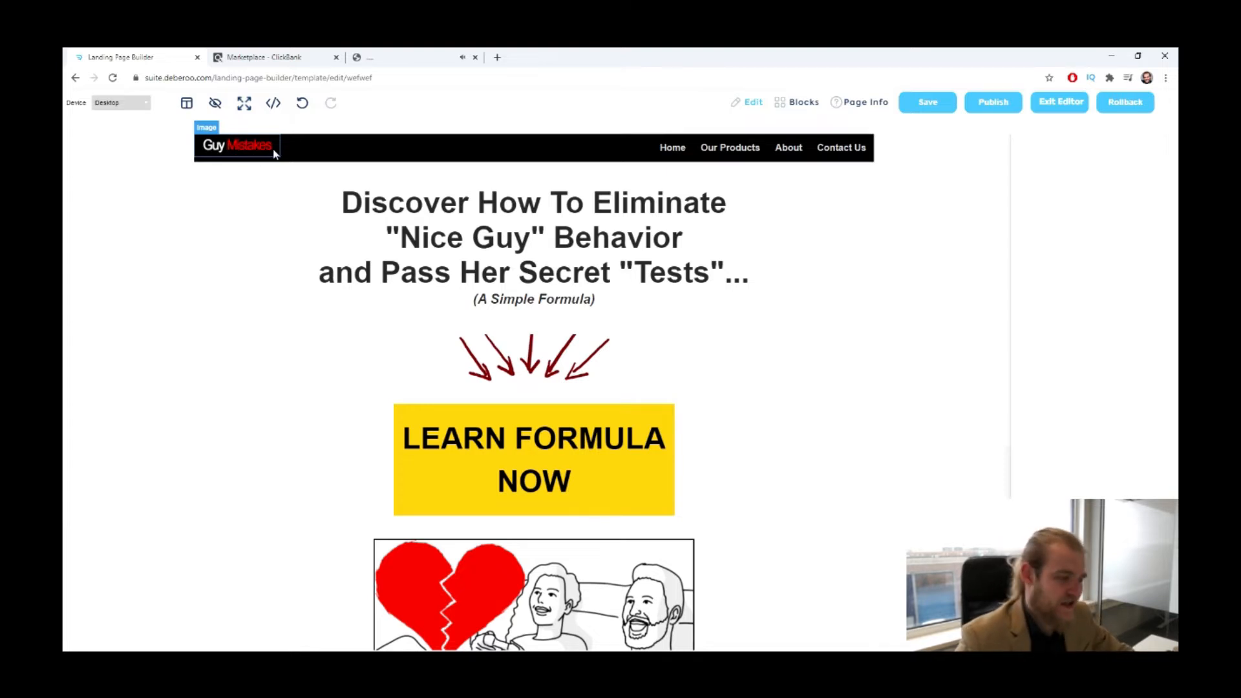
{"action": "scroll", "coordinate": [274, 149], "scroll_direction": "down", "scroll_amount": 1}
{"action": "scroll", "coordinate": [277, 149], "scroll_direction": "up", "scroll_amount": 1}
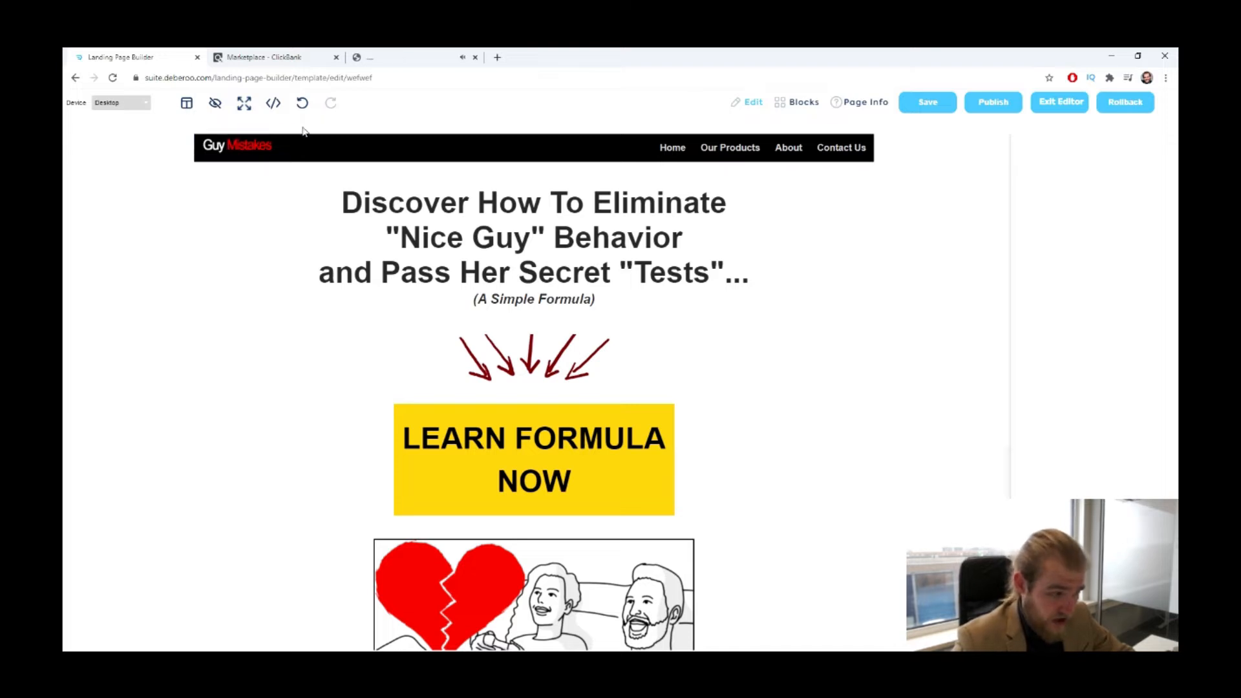
- Open Canva in a new browser tab
{"action": "left_click", "coordinate": [414, 57]}
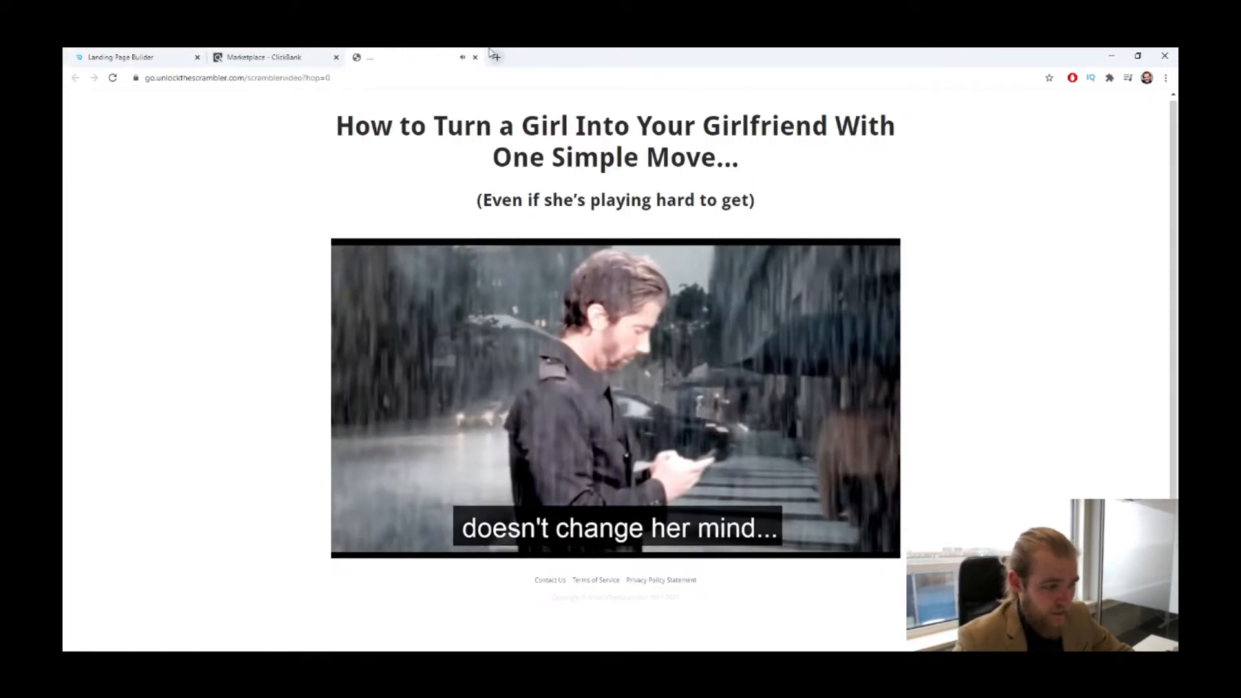
{"action": "left_click", "coordinate": [497, 58]}
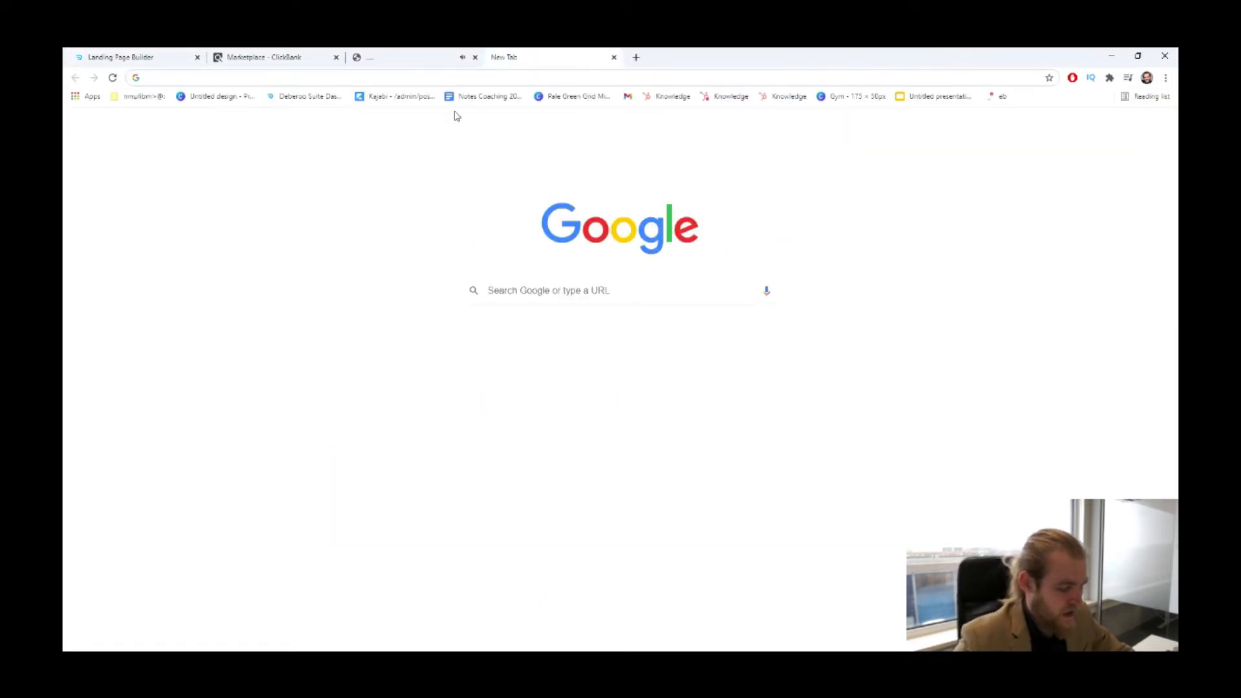
{"action": "type", "text": "can"}
{"action": "key", "text": "Return"}
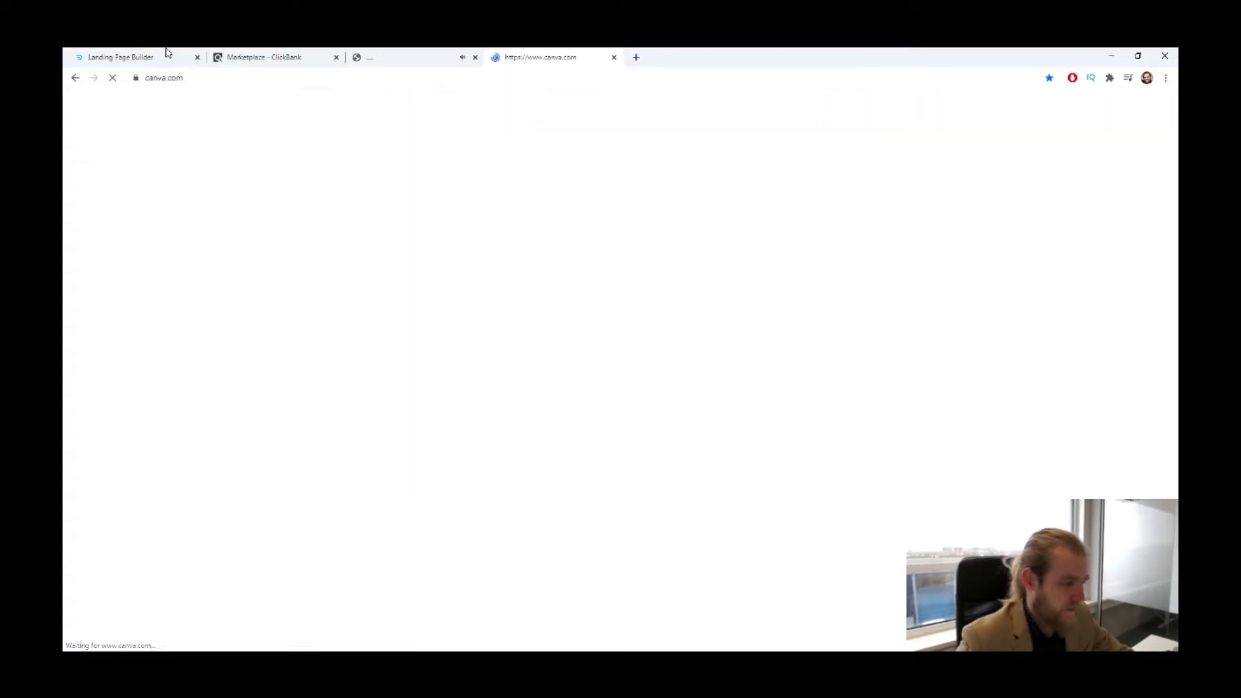
- Search Google Images for "dating help" in a new tab and browse the pictures
{"action": "left_click", "coordinate": [636, 57]}
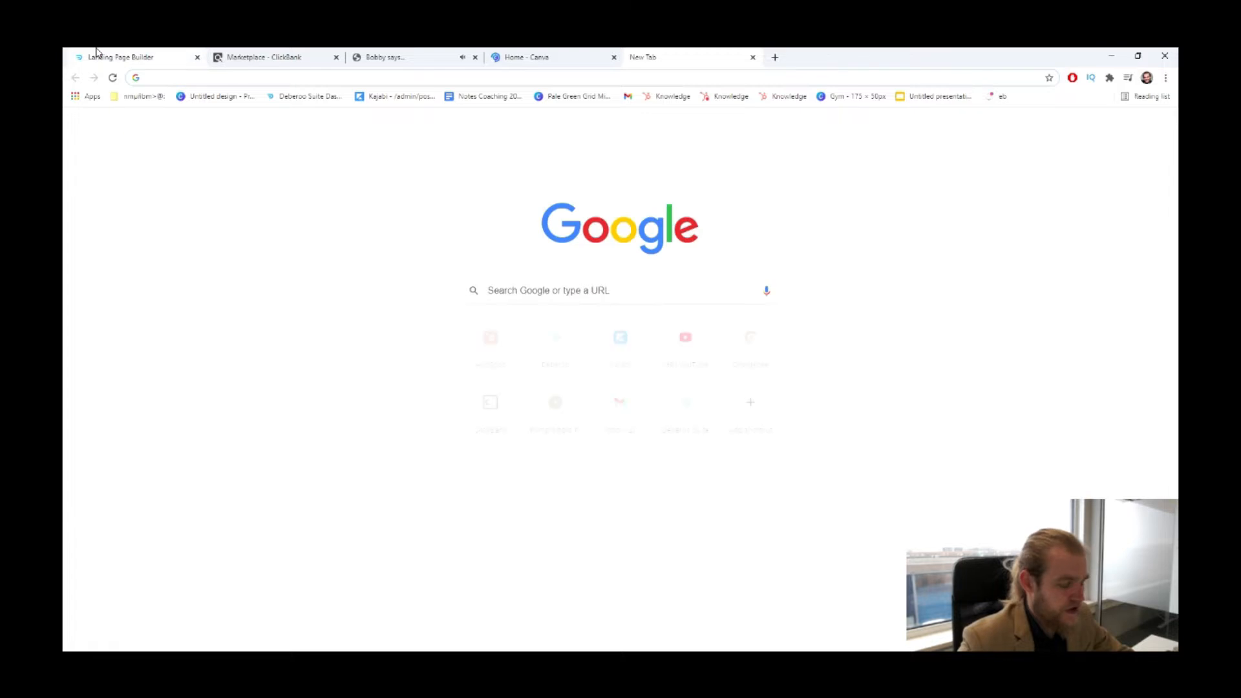
{"action": "left_click", "coordinate": [551, 301]}
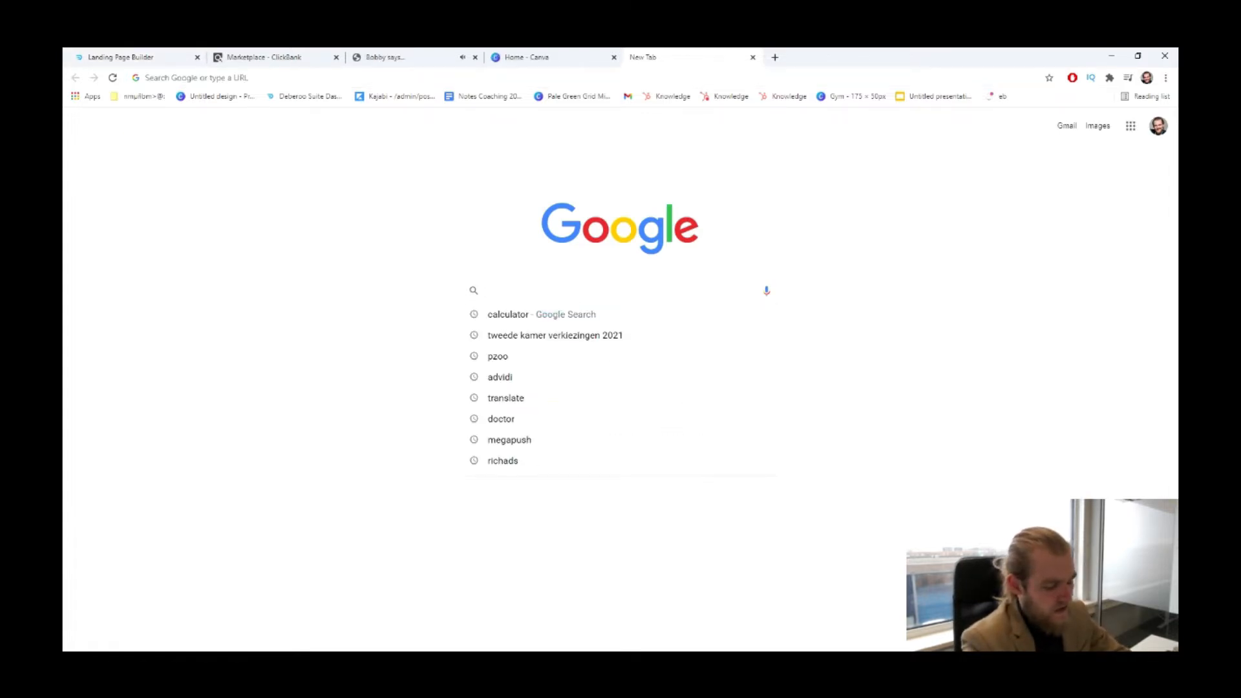
{"action": "type", "text": "dating help"}
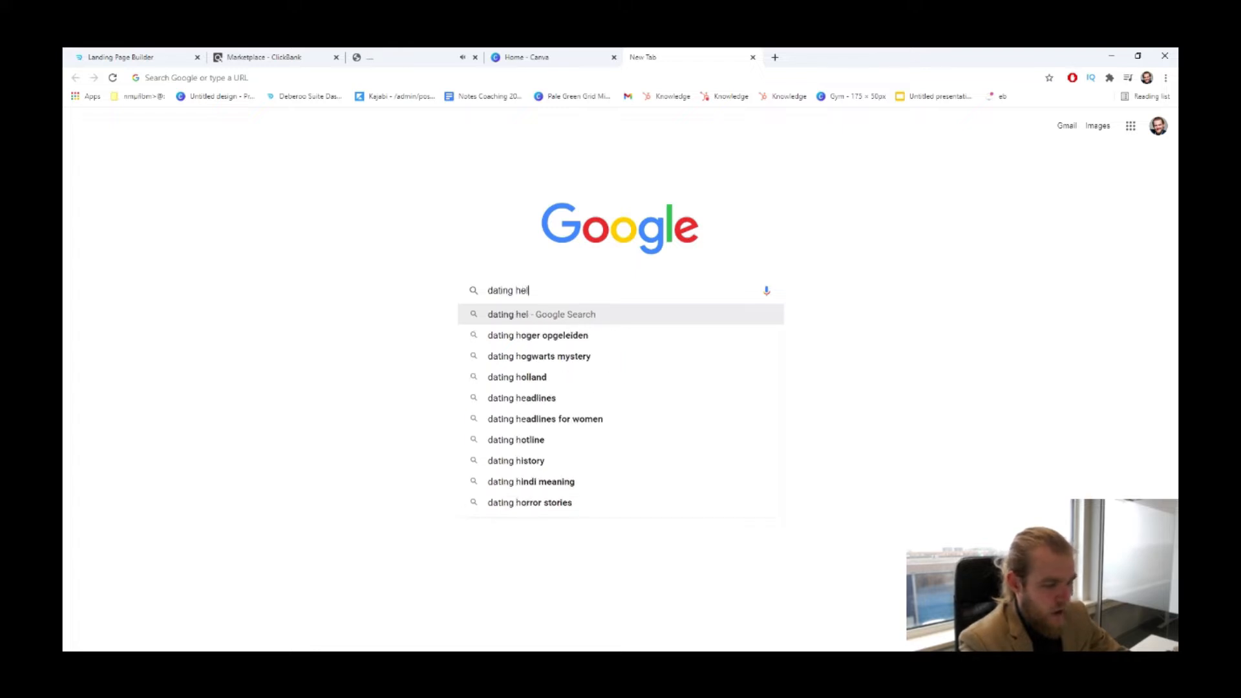
{"action": "key", "text": "Return"}
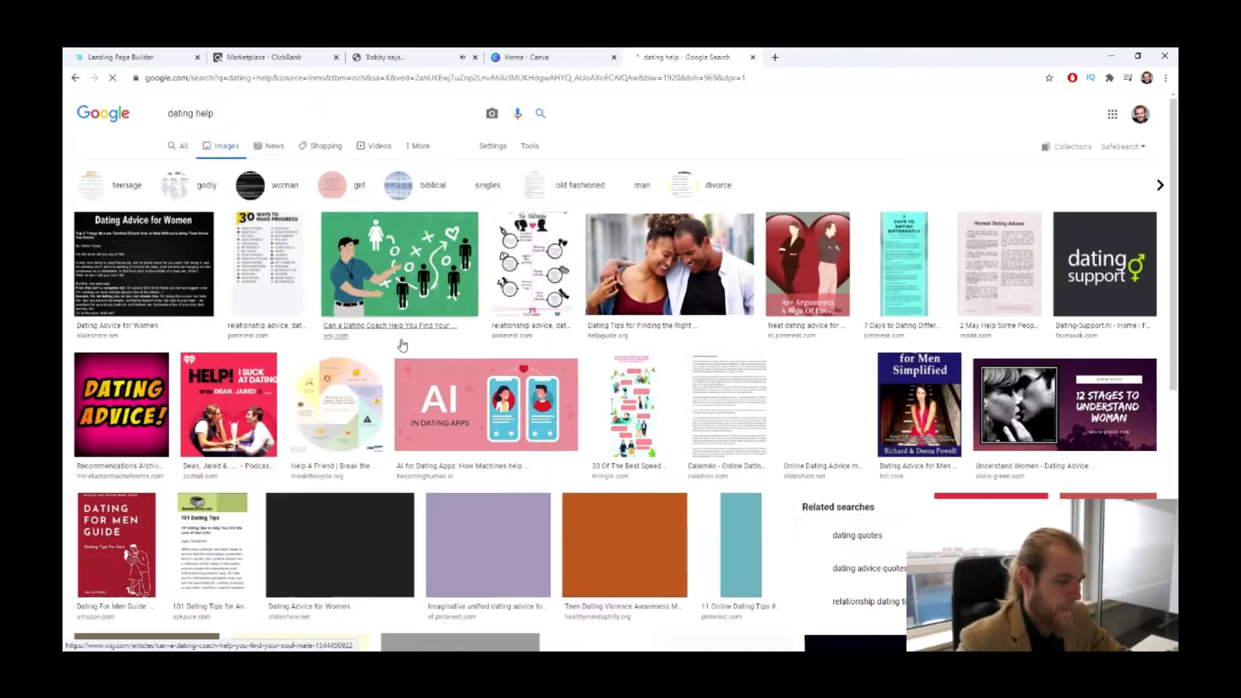
{"action": "scroll", "coordinate": [663, 297], "scroll_direction": "down", "scroll_amount": 15}
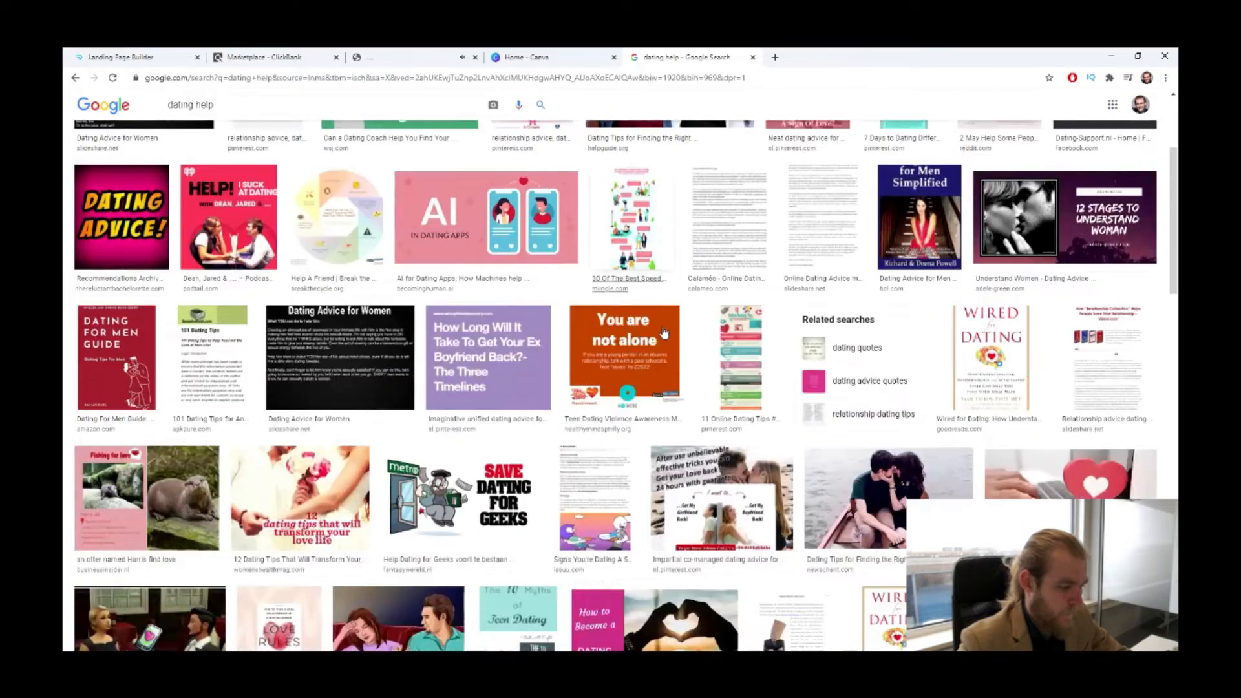
{"action": "scroll", "coordinate": [621, 285], "scroll_direction": "down", "scroll_amount": 10}
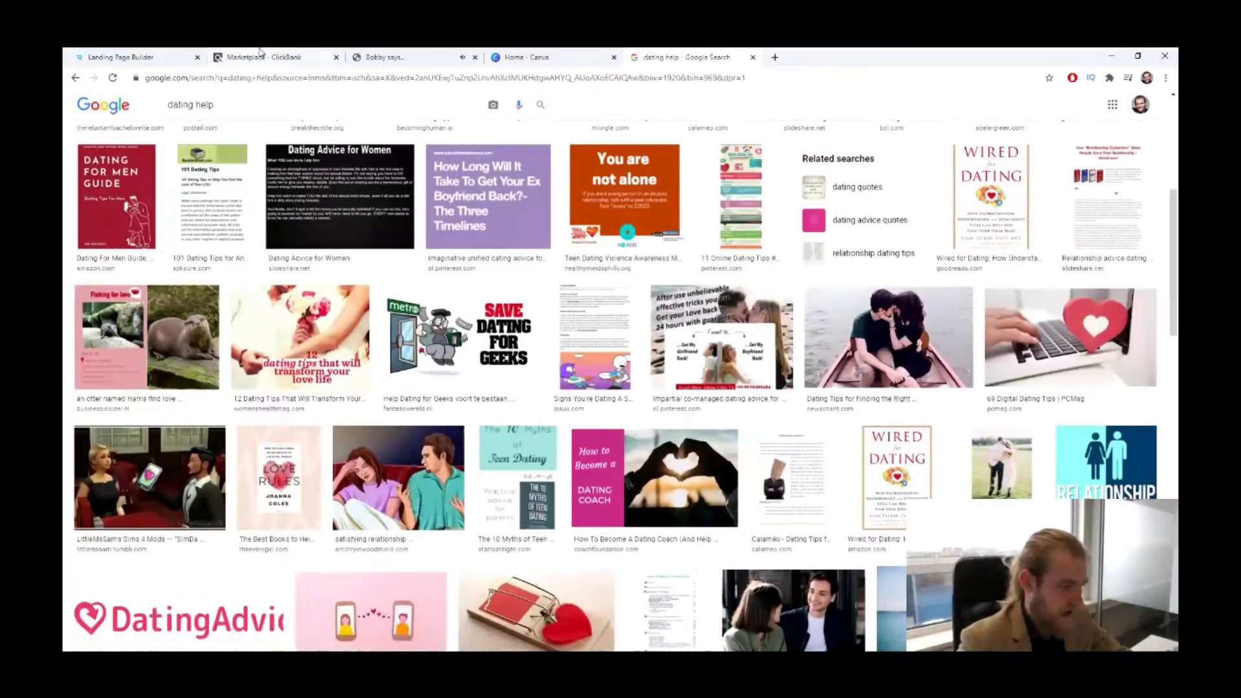
- Refine the image search to "dating coach" and finally to "dating coach logo"
{"action": "double_click", "coordinate": [253, 98]}
{"action": "type", "text": "coach"}
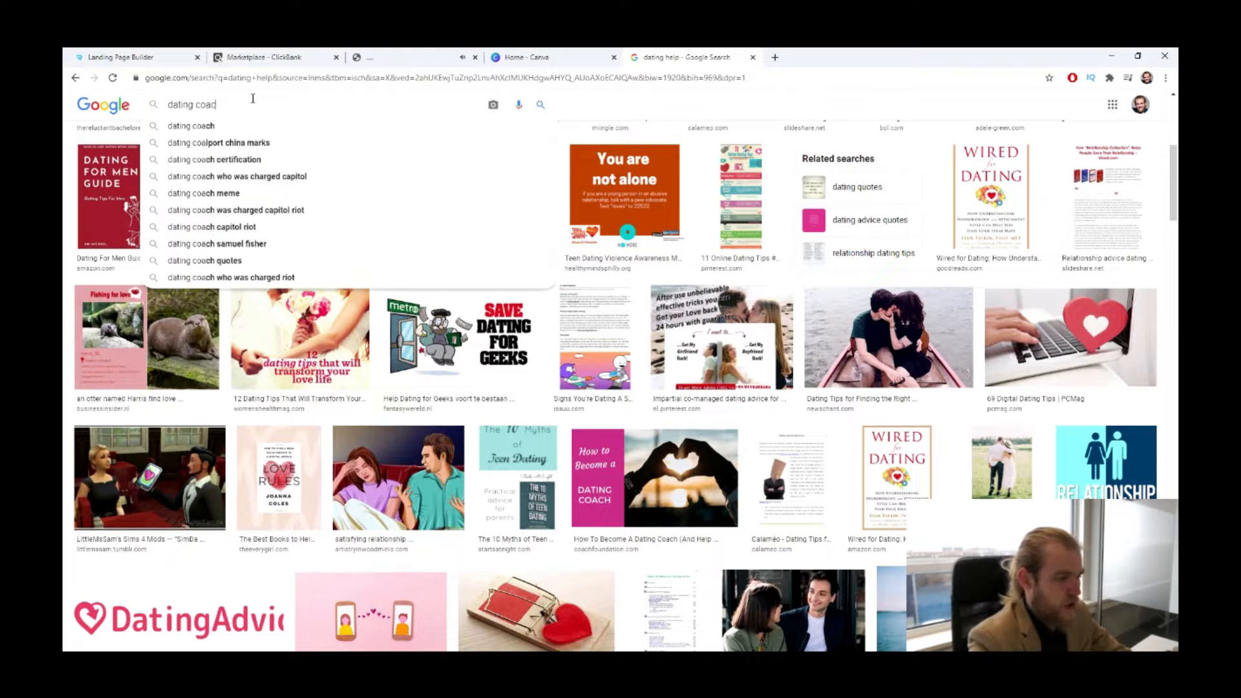
{"action": "key", "text": "Return"}
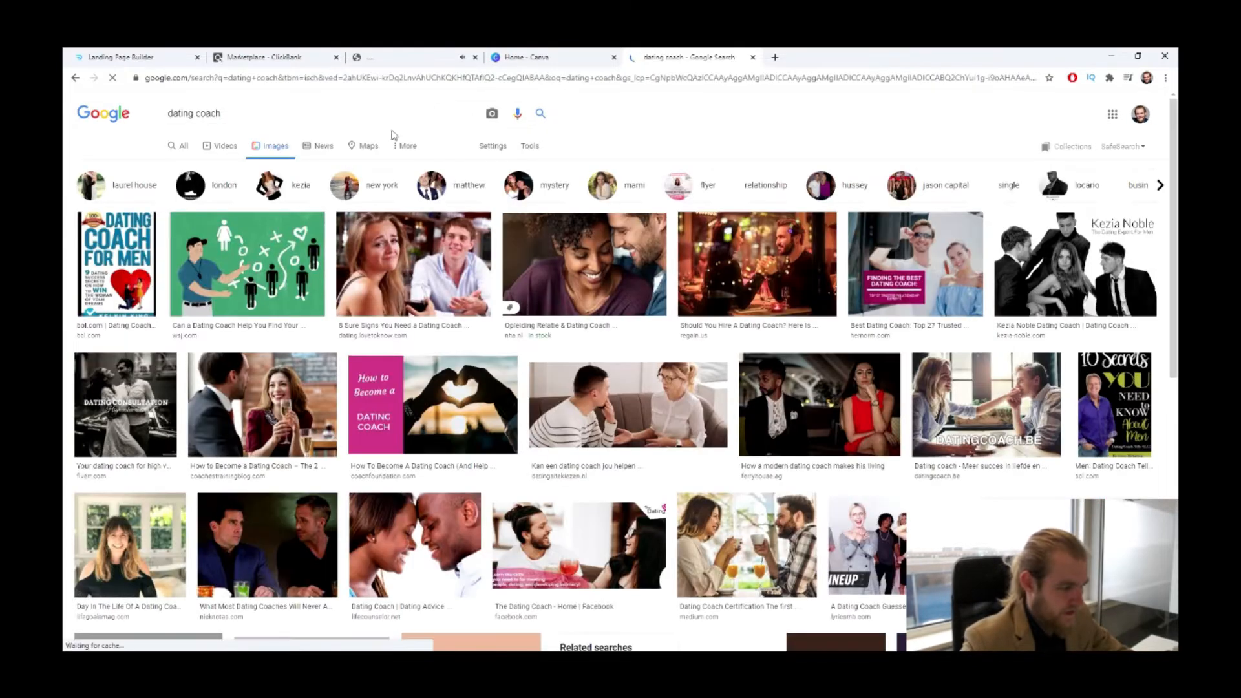
{"action": "left_click", "coordinate": [383, 109]}
{"action": "type", "text": "logo"}
{"action": "key", "text": "Return"}
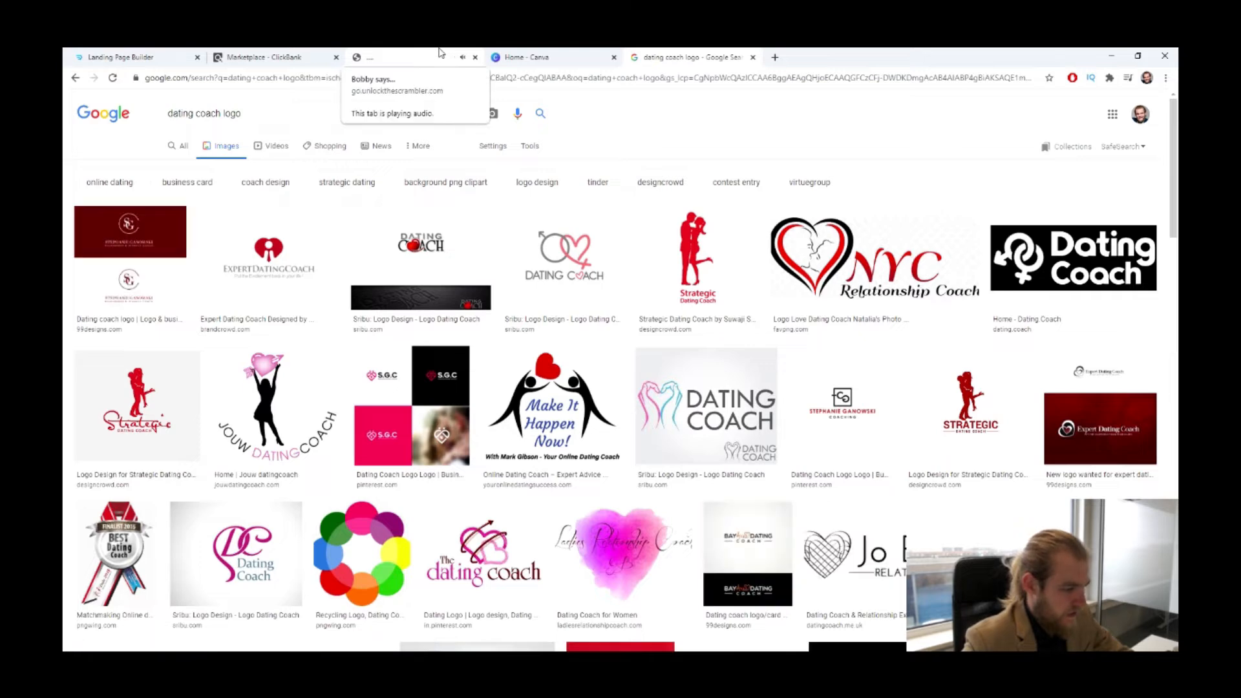
- Preview logo candidates and save the Sribu Dating Coach logo with the linked male symbol and heart to Downloads as a JPEG
{"action": "left_click", "coordinate": [268, 259]}
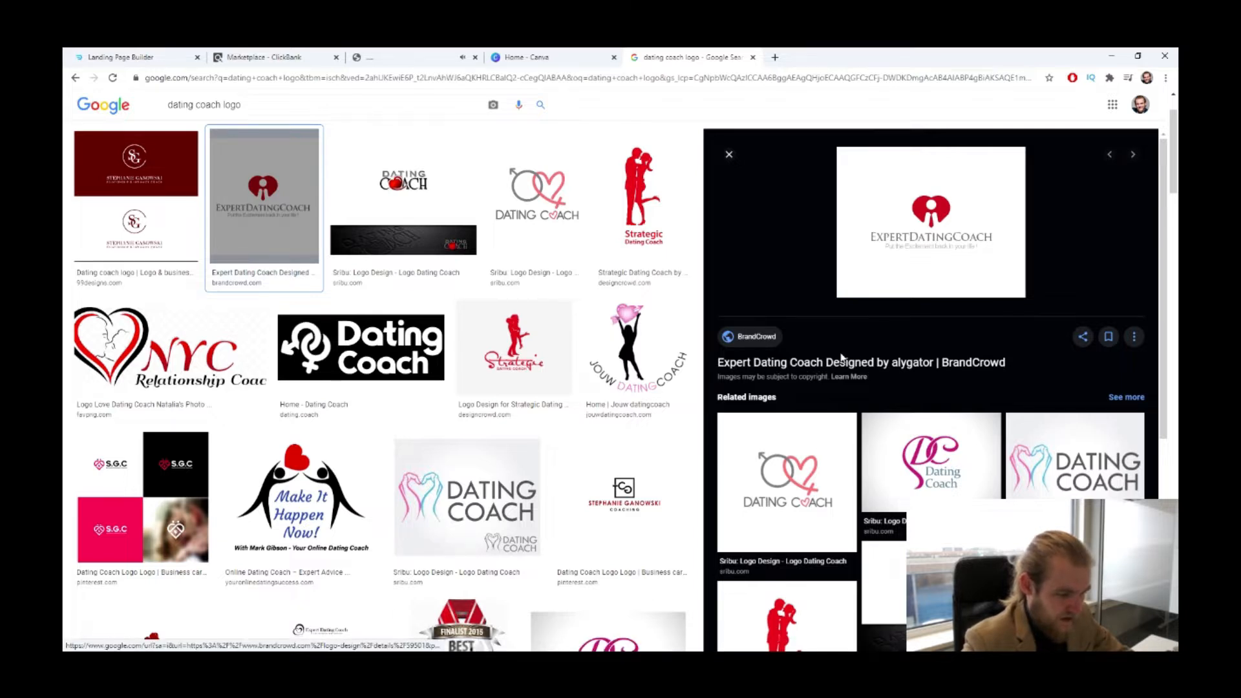
{"action": "left_click", "coordinate": [848, 432]}
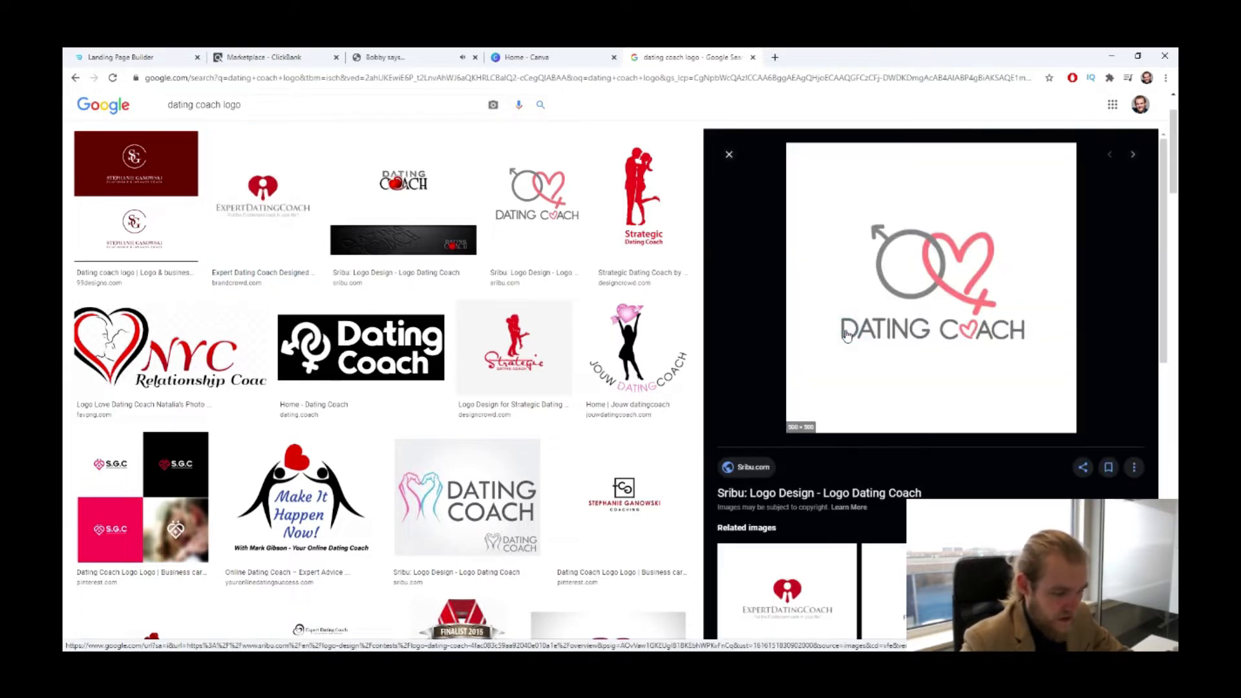
{"action": "scroll", "coordinate": [901, 334], "scroll_direction": "down", "scroll_amount": 2}
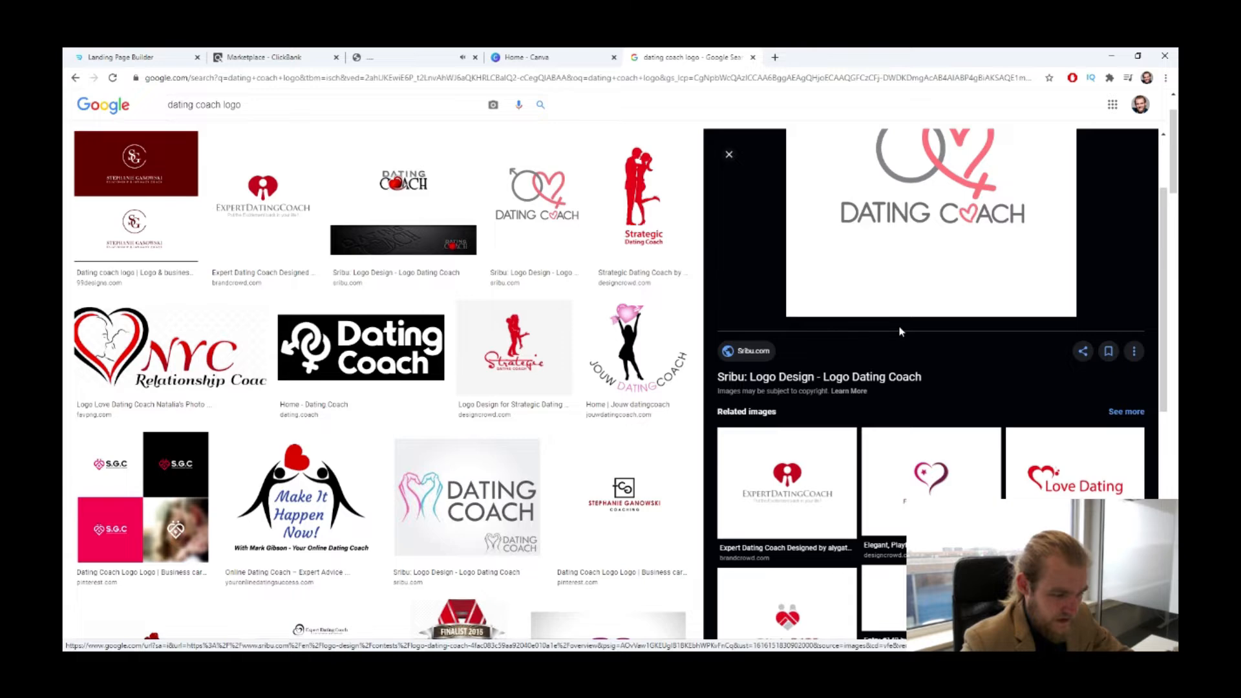
{"action": "scroll", "coordinate": [902, 331], "scroll_direction": "down", "scroll_amount": 2}
{"action": "scroll", "coordinate": [901, 331], "scroll_direction": "up", "scroll_amount": 4}
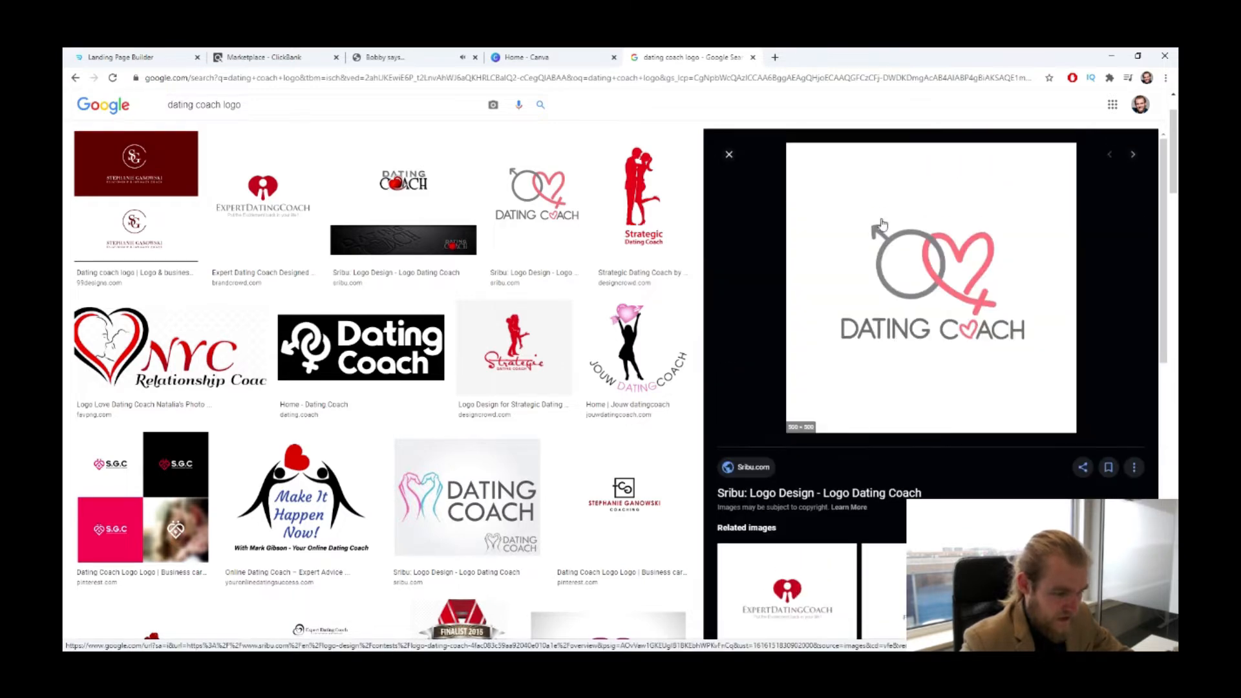
{"action": "right_click", "coordinate": [883, 223]}
{"action": "left_click", "coordinate": [939, 336]}
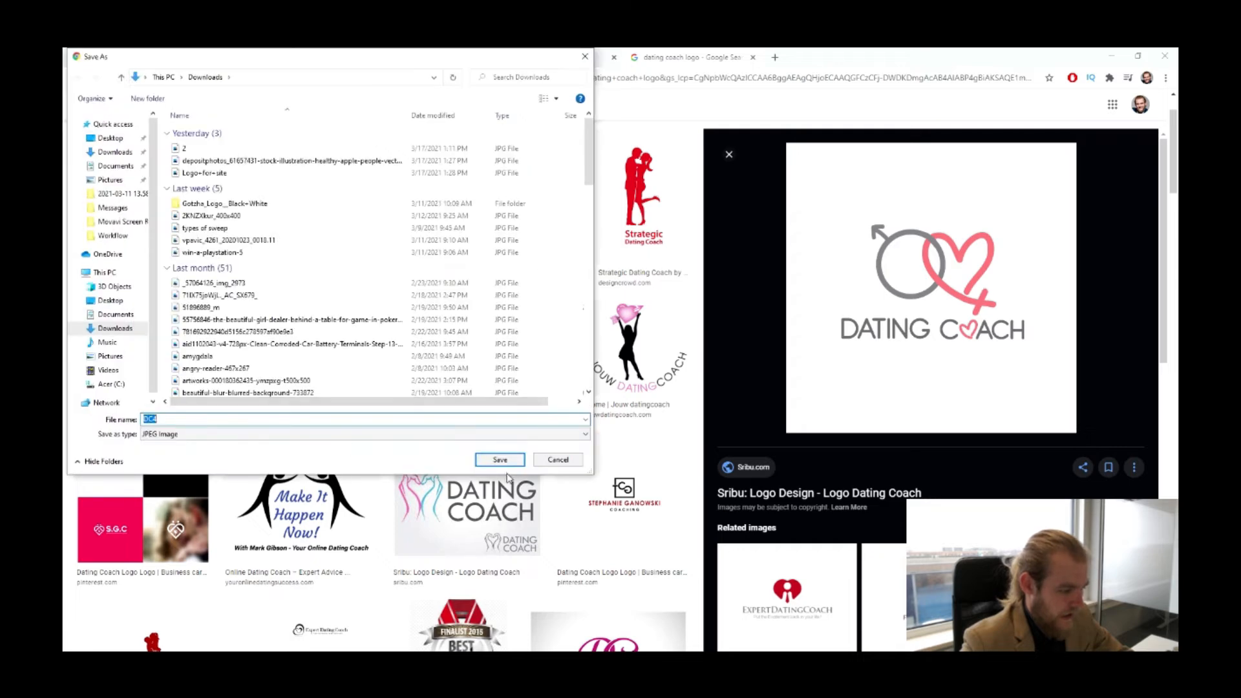
{"action": "left_click", "coordinate": [500, 459]}
- Check the landing page's header logo, and create a custom-size Canva design of 300 x 75 px
{"action": "left_click", "coordinate": [524, 57]}
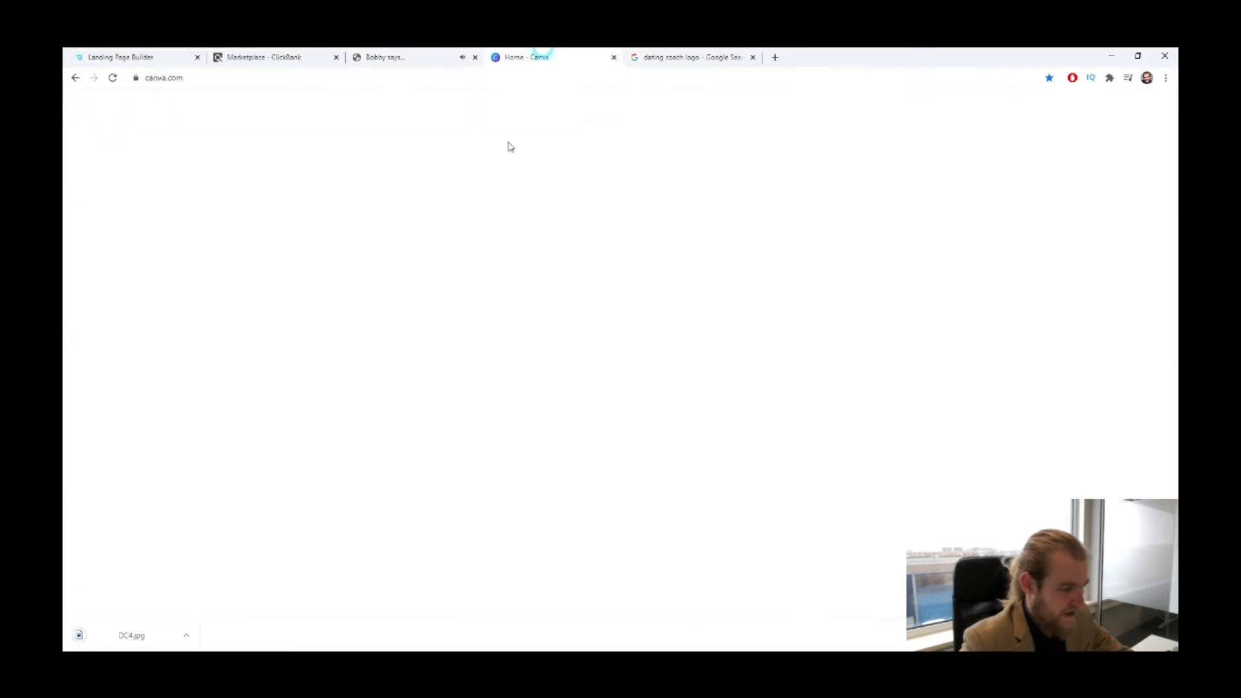
{"action": "left_click", "coordinate": [120, 57]}
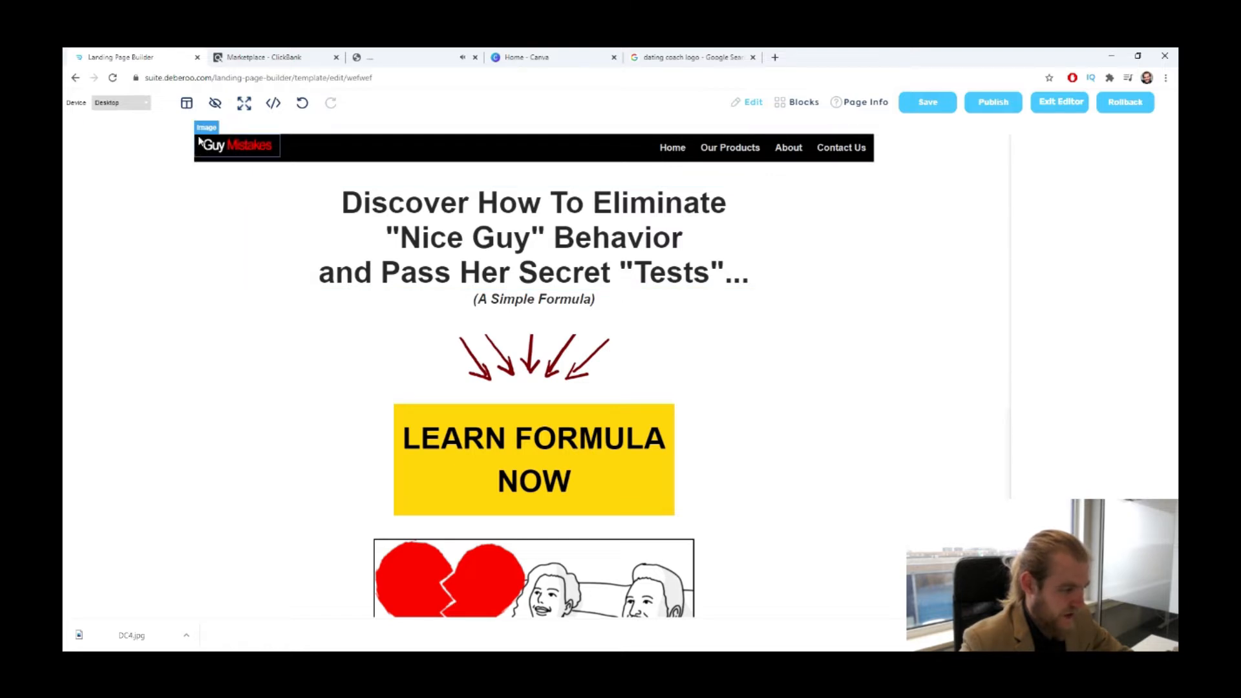
{"action": "left_click", "coordinate": [550, 55]}
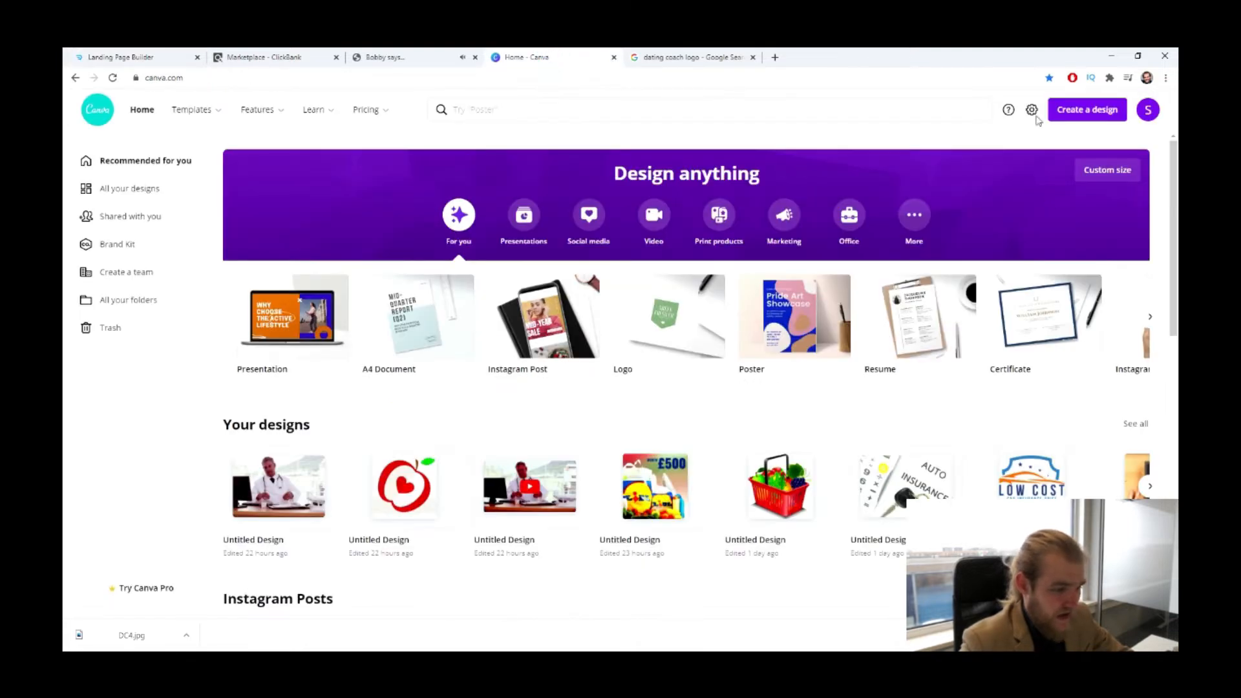
{"action": "left_click", "coordinate": [1079, 111]}
{"action": "left_click", "coordinate": [1039, 423]}
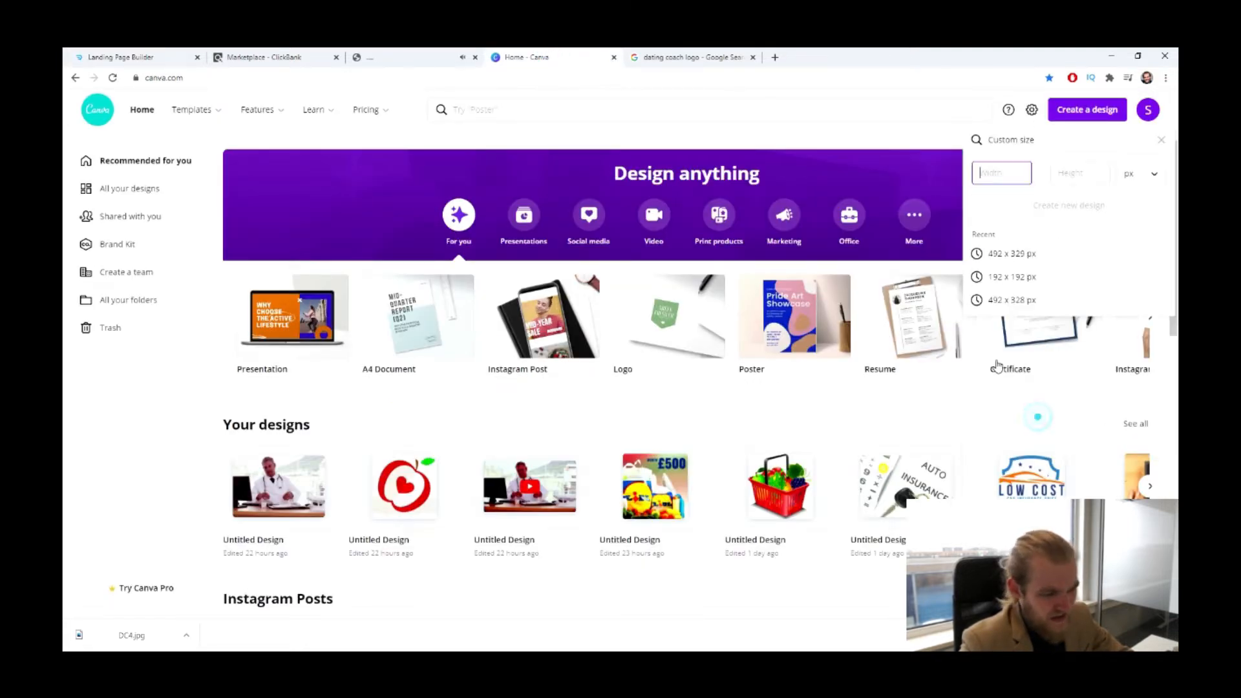
{"action": "type", "text": "7"}
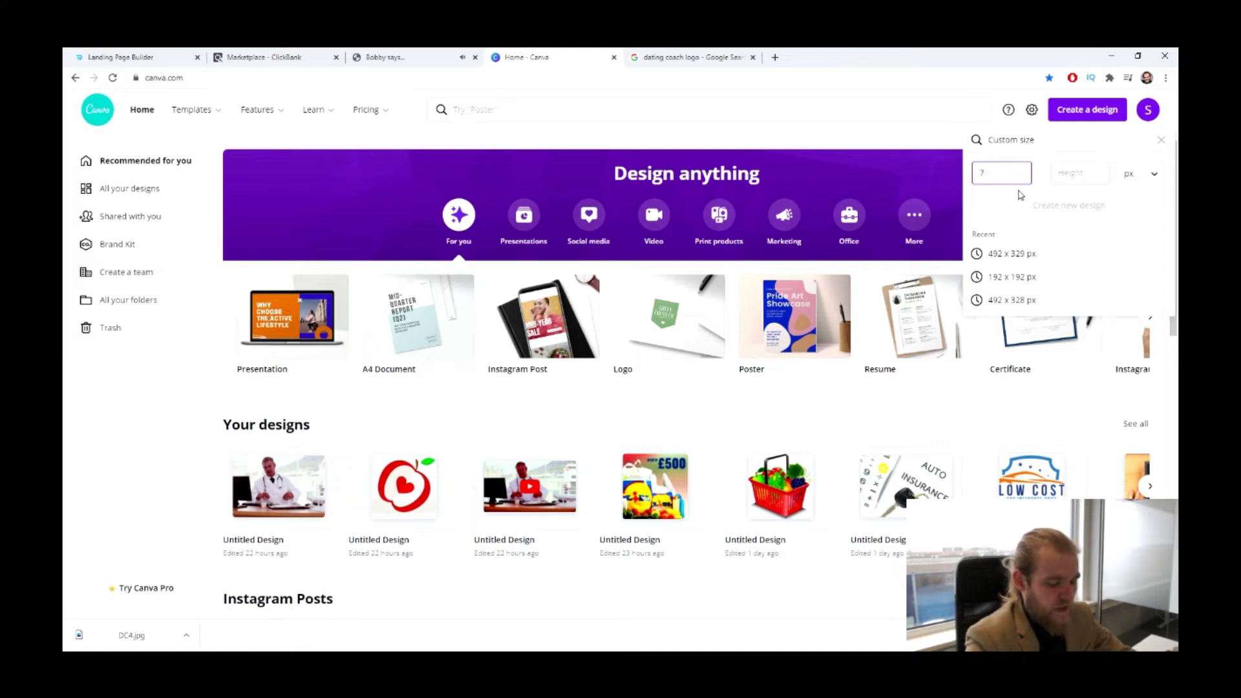
{"action": "type", "text": "00"}
{"action": "key", "text": "Tab"}
{"action": "type", "text": "75"}
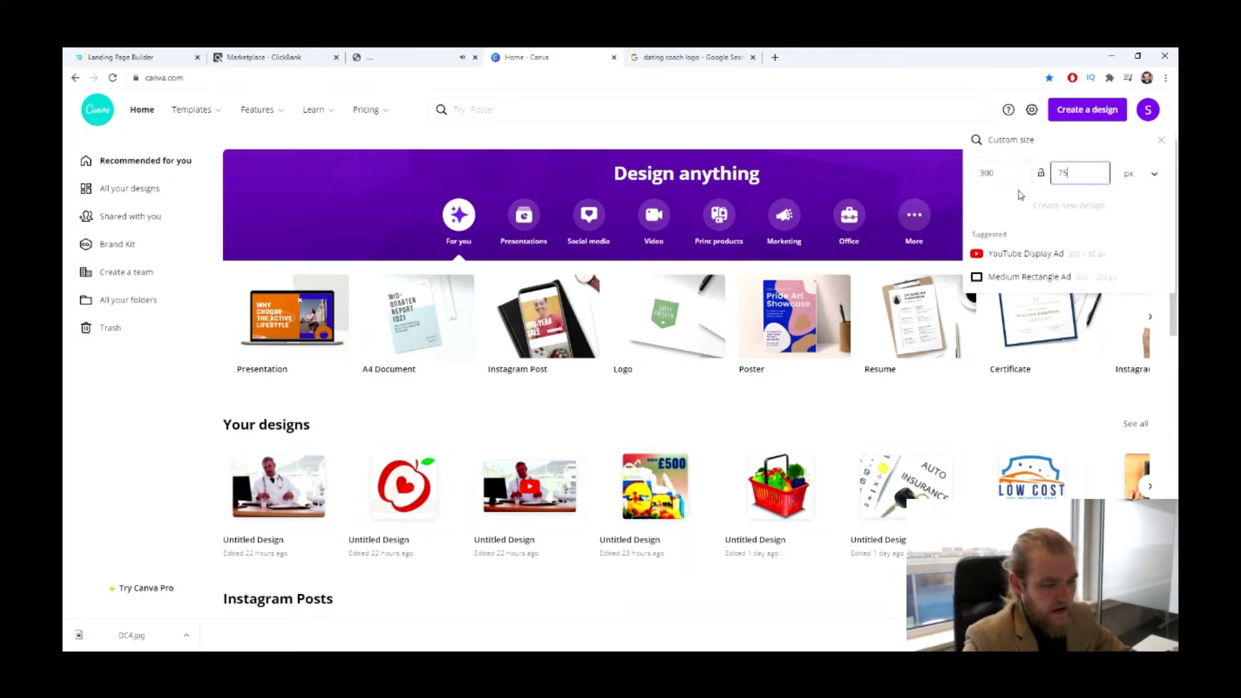
{"action": "left_click", "coordinate": [1026, 204]}
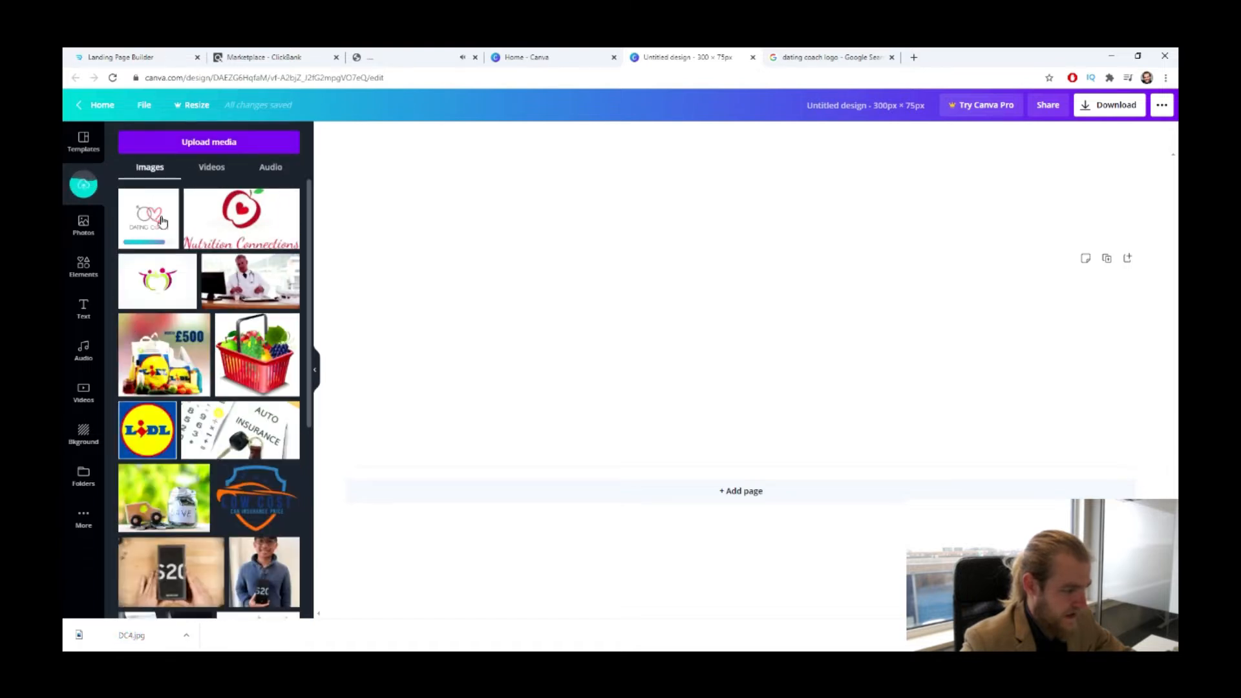
- Place the uploaded Dating Coach logo in the blank design, enlarge it beyond the page height and move it near the page's centre
{"action": "left_click", "coordinate": [155, 221]}
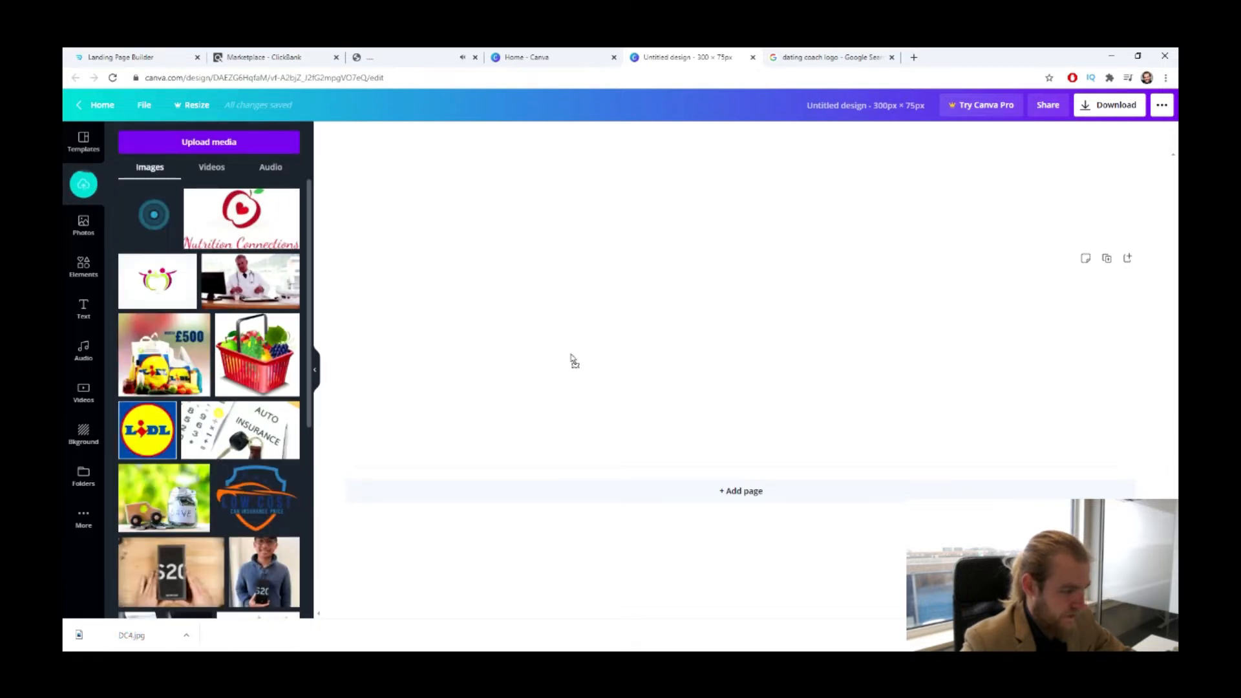
{"action": "left_click_drag", "start_coordinate": [642, 367], "coordinate": [734, 428]}
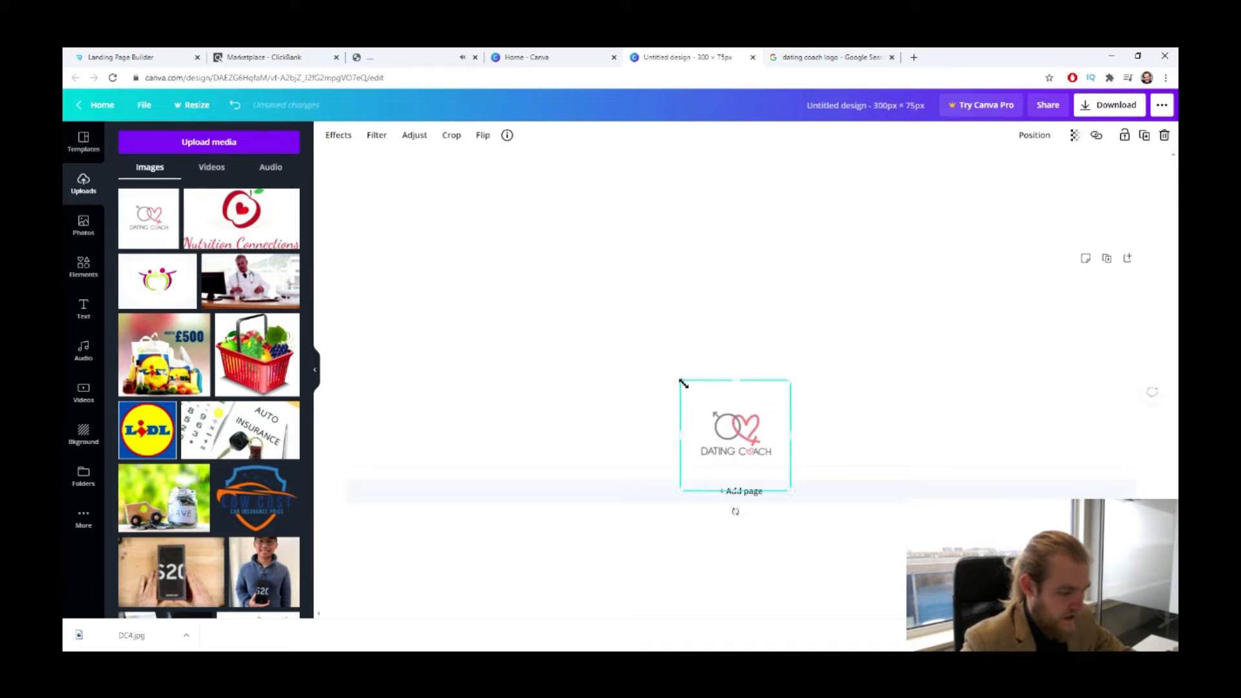
{"action": "left_click_drag", "start_coordinate": [683, 383], "coordinate": [383, 85]}
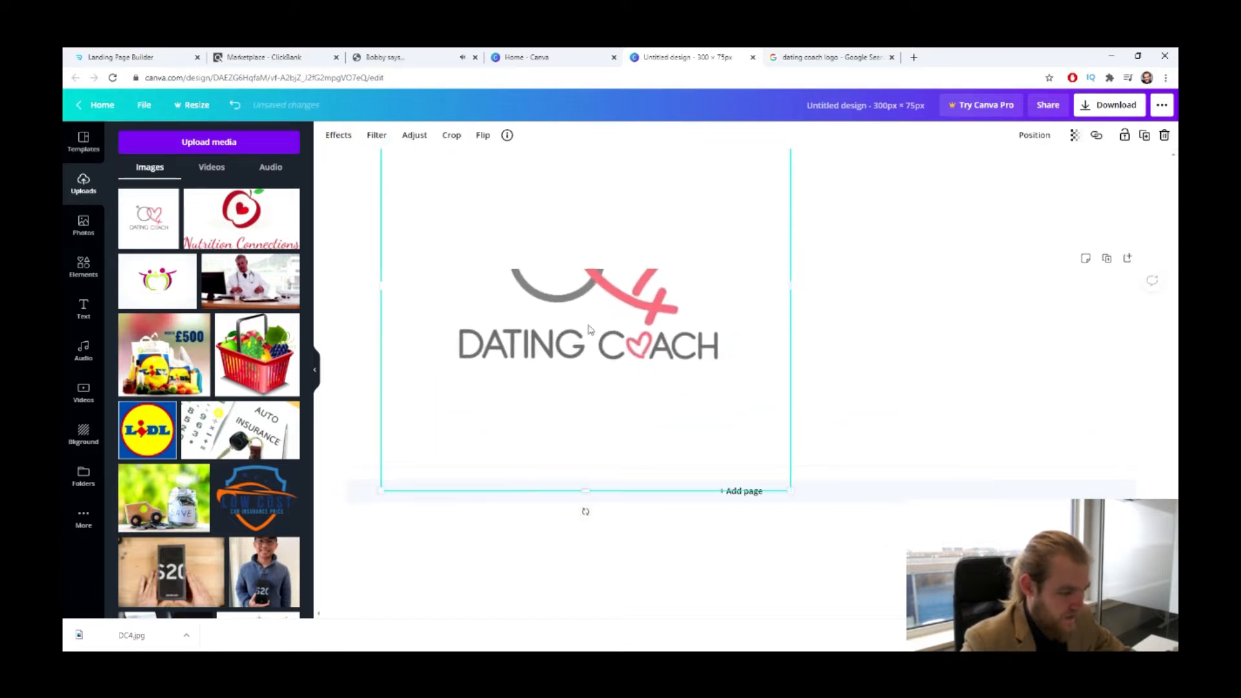
{"action": "left_click_drag", "start_coordinate": [583, 314], "coordinate": [721, 396]}
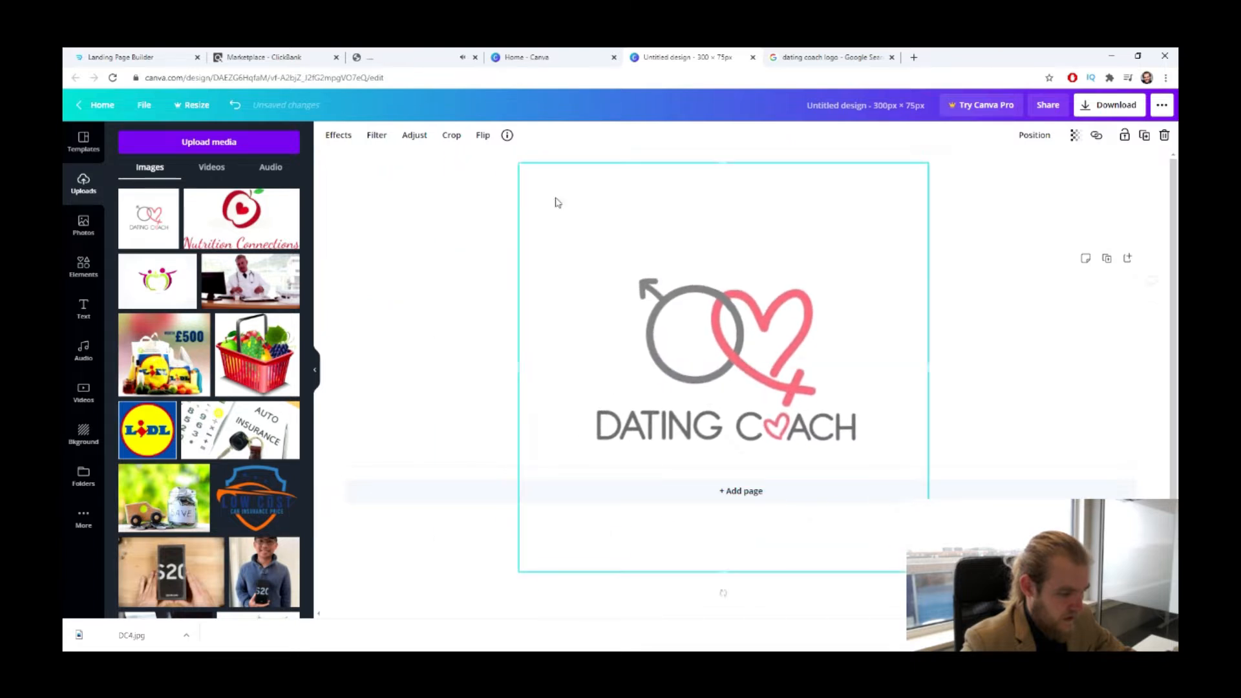
- Enlarge the Dating Coach logo further and recentre it so its symbol and text fill the page height
{"action": "left_click_drag", "start_coordinate": [524, 169], "coordinate": [422, 124]}
{"action": "left_click_drag", "start_coordinate": [711, 413], "coordinate": [758, 450]}
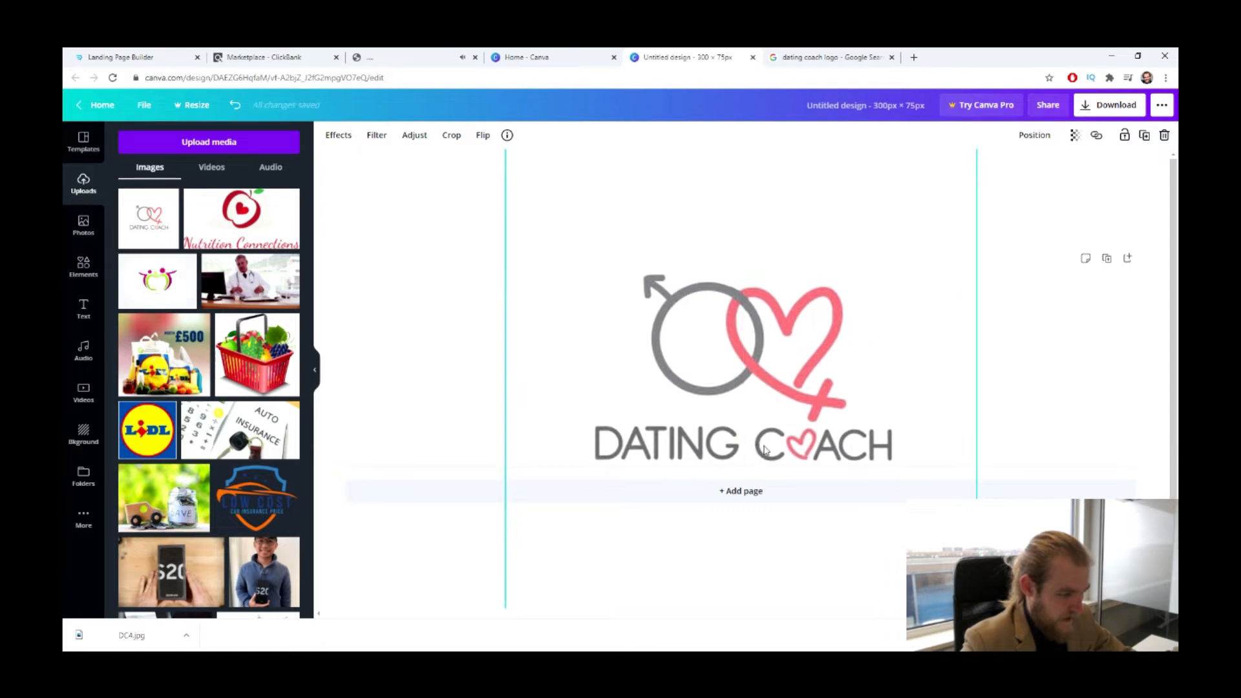
{"action": "left_click", "coordinate": [466, 206]}
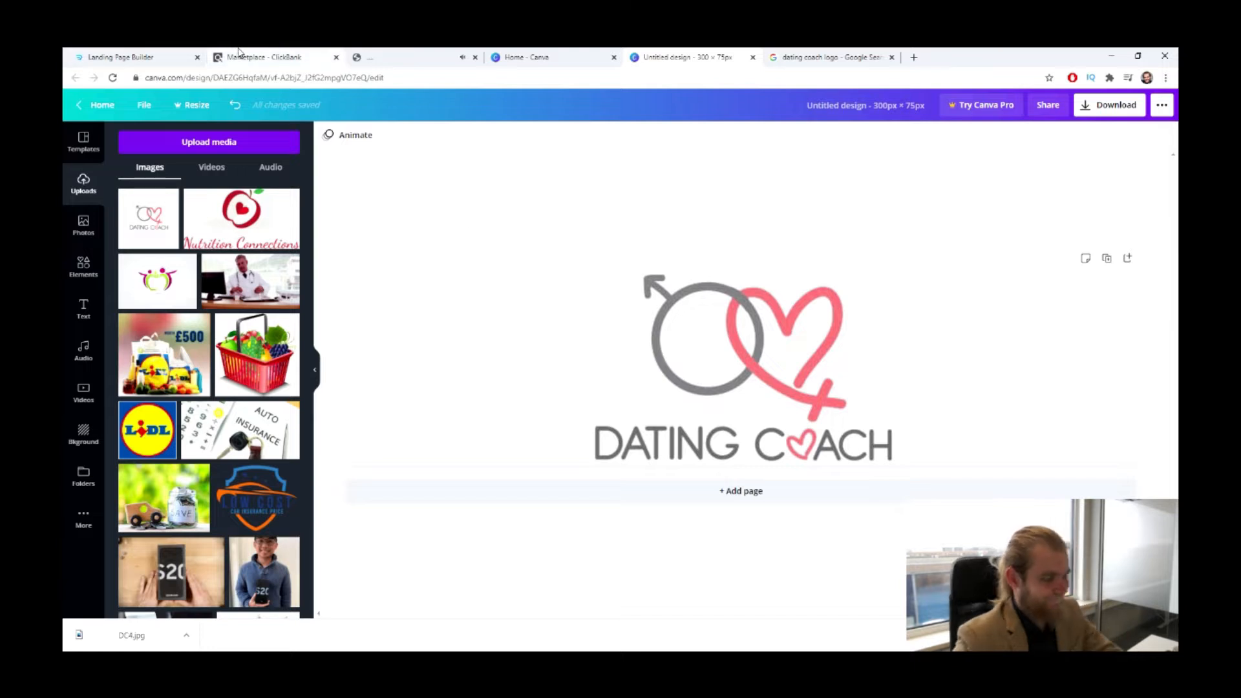
- Check the landing page's header colour, and set the Canva design's background to black
{"action": "left_click", "coordinate": [129, 57]}
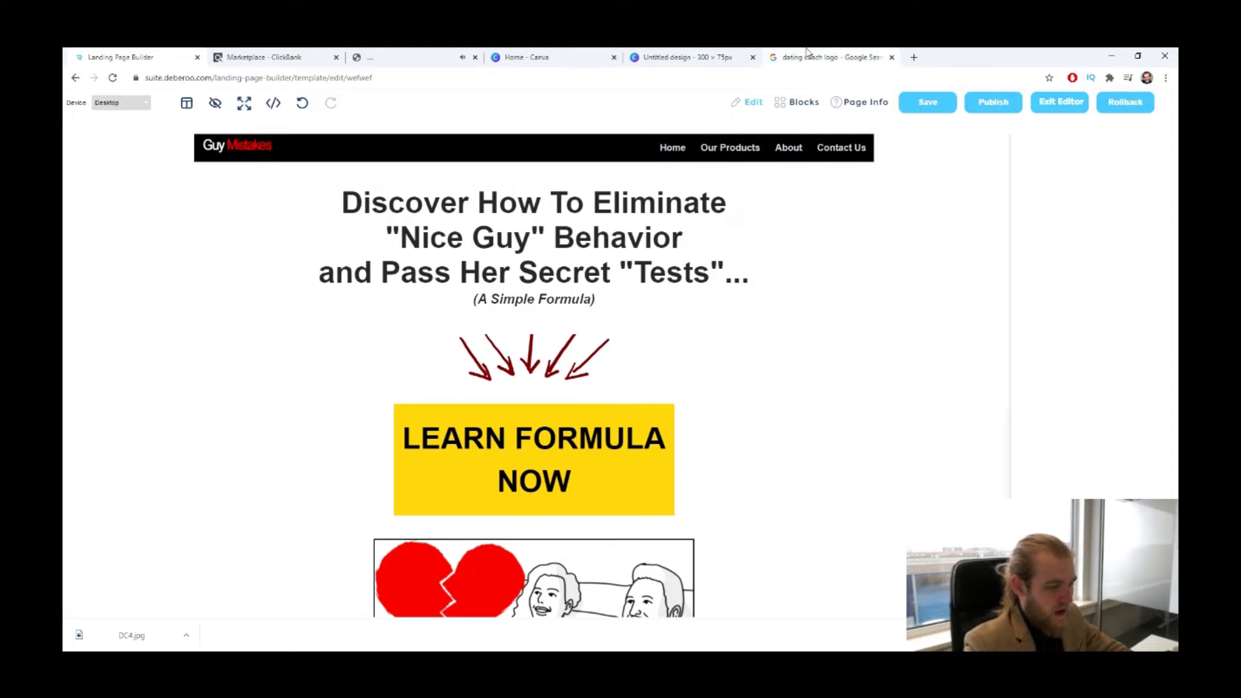
{"action": "left_click", "coordinate": [828, 57]}
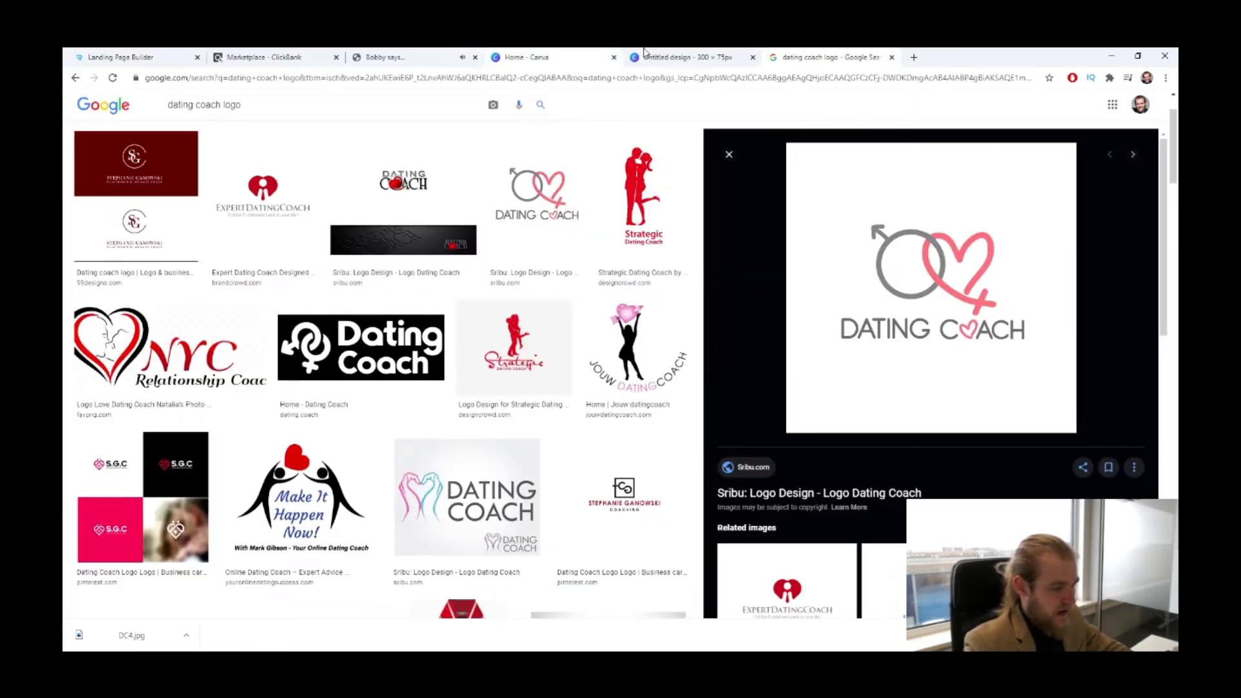
{"action": "left_click", "coordinate": [685, 57]}
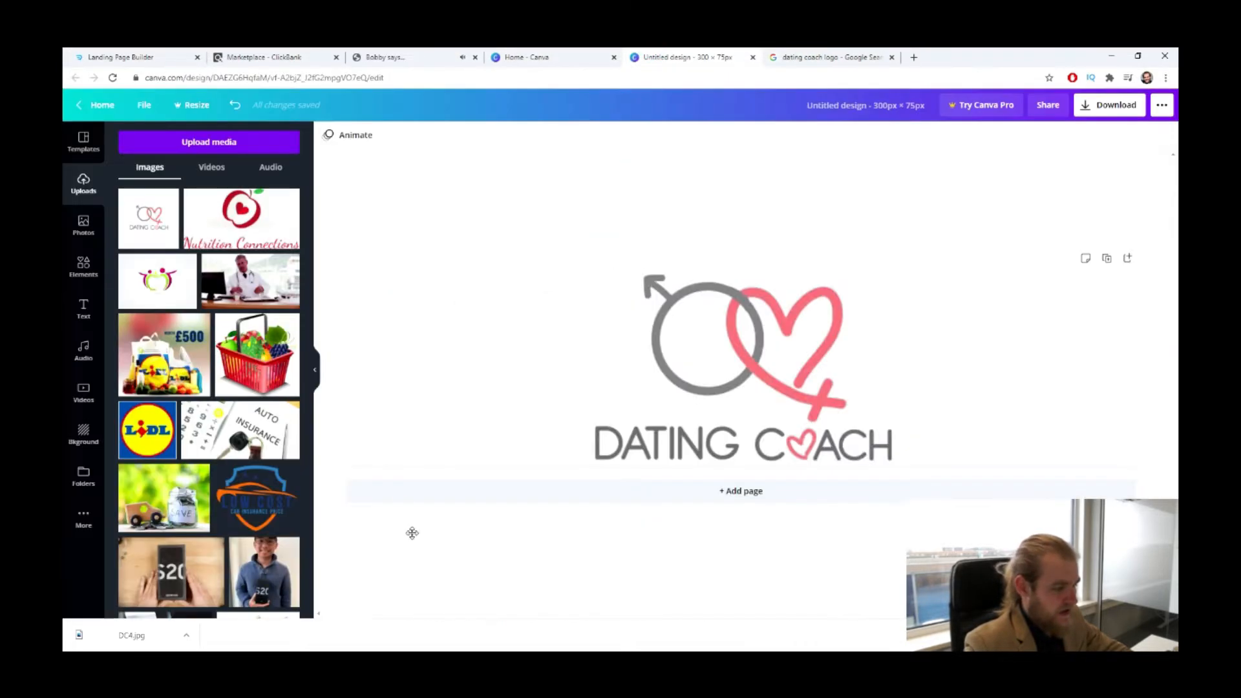
{"action": "left_click", "coordinate": [90, 443]}
{"action": "left_click", "coordinate": [247, 244]}
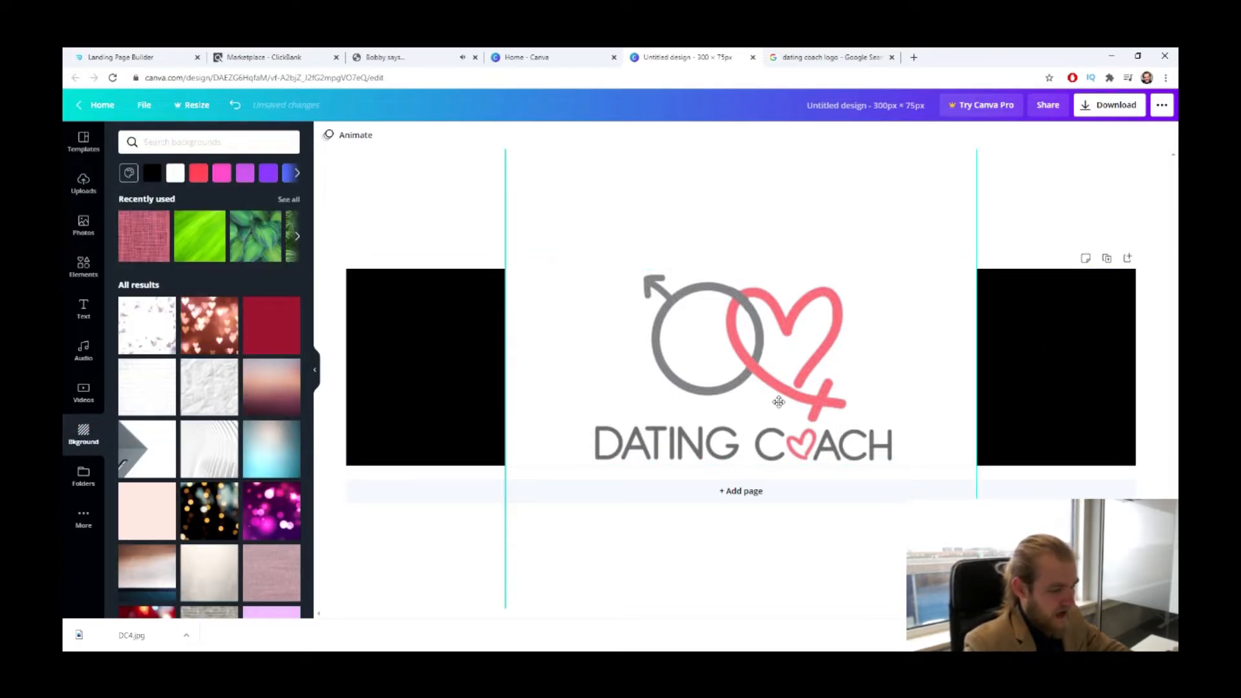
- Switch to the logo search results, preview the white Dating.Coach logo and try to save its image
{"action": "key", "text": "ctrl+Tab"}
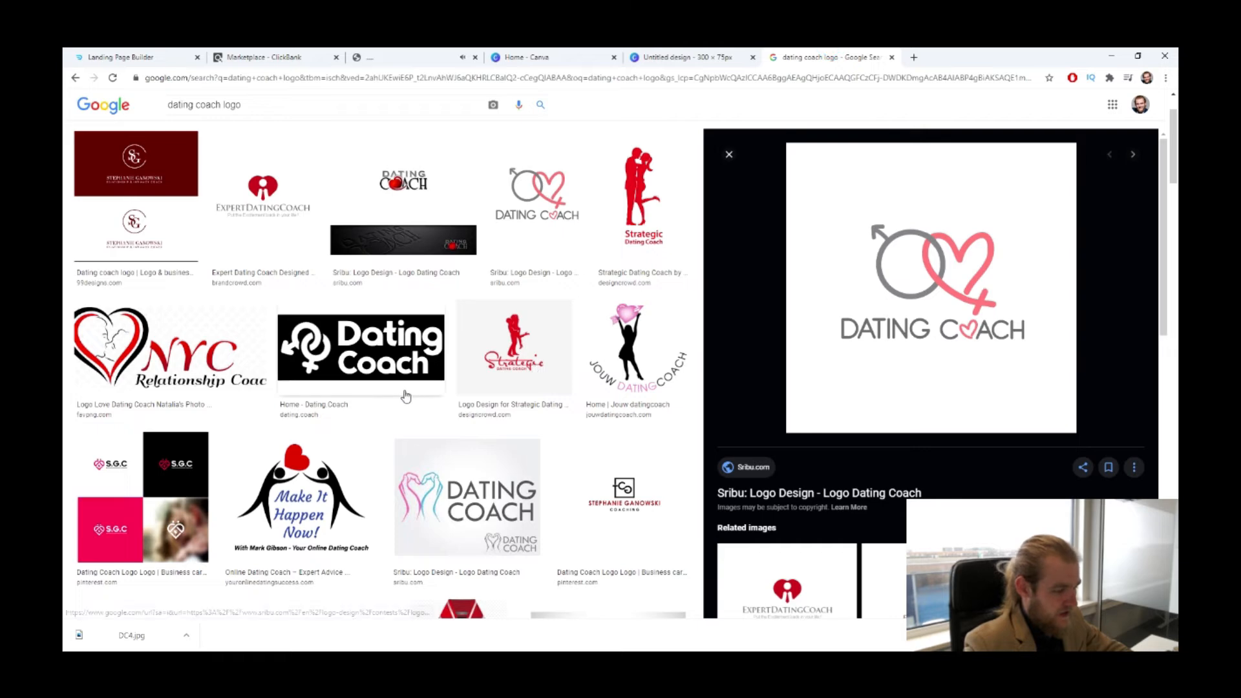
{"action": "left_click", "coordinate": [390, 357]}
{"action": "scroll", "coordinate": [457, 366], "scroll_direction": "down", "scroll_amount": 2}
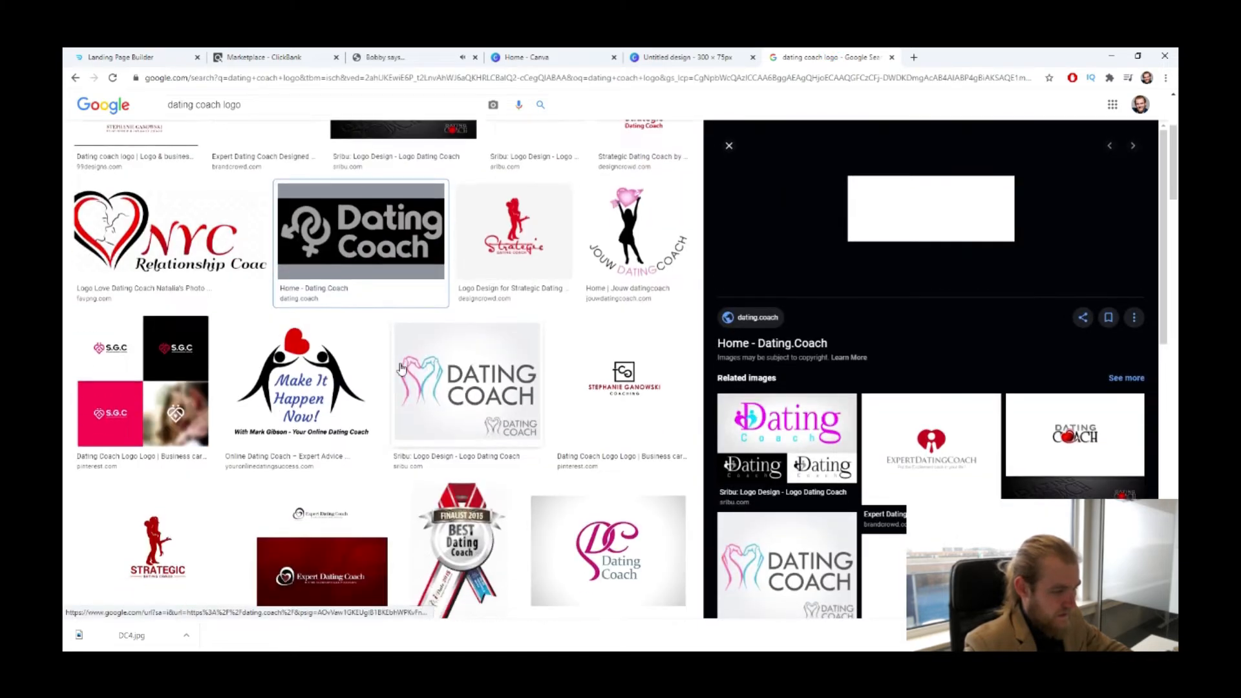
{"action": "scroll", "coordinate": [457, 367], "scroll_direction": "up", "scroll_amount": 4}
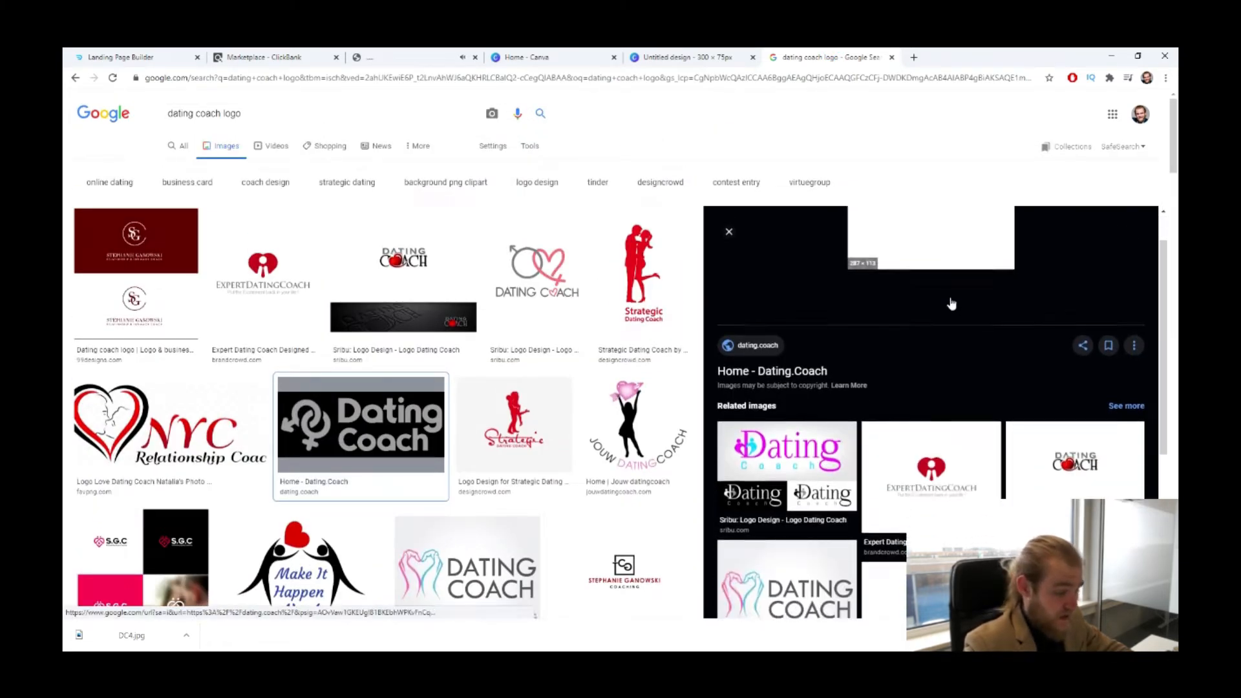
{"action": "scroll", "coordinate": [487, 372], "scroll_direction": "down", "scroll_amount": 1}
{"action": "scroll", "coordinate": [486, 372], "scroll_direction": "down", "scroll_amount": 3}
{"action": "scroll", "coordinate": [859, 246], "scroll_direction": "up", "scroll_amount": 1}
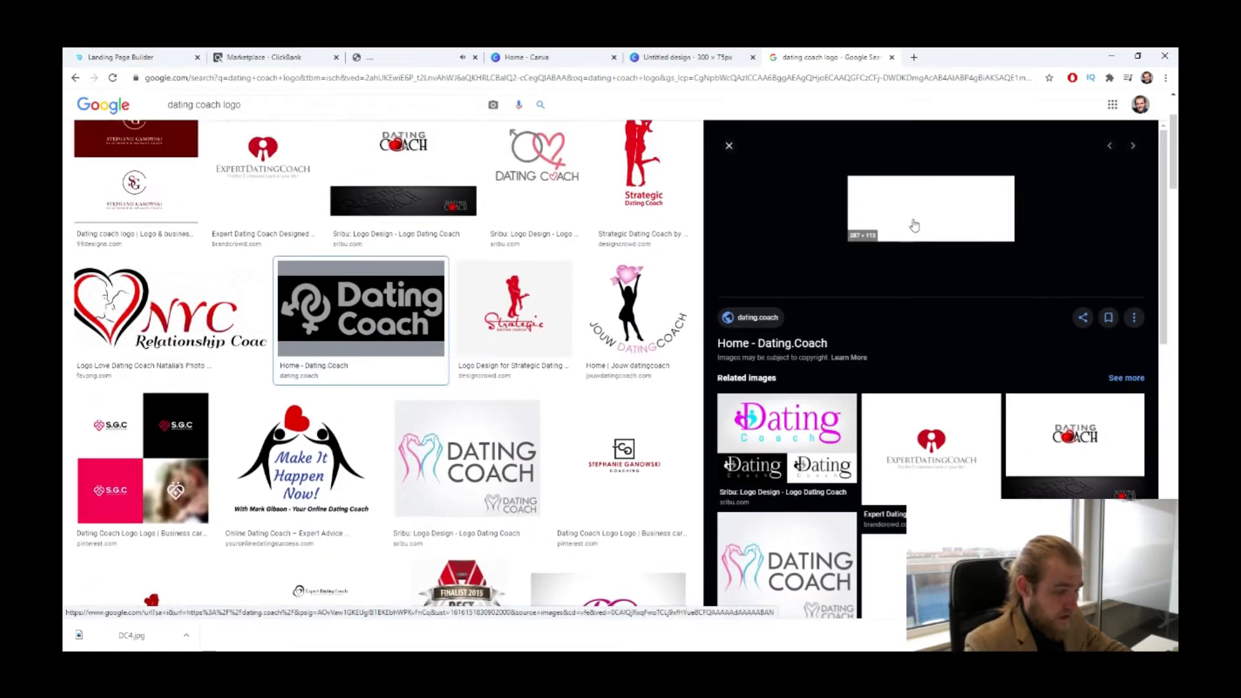
{"action": "right_click", "coordinate": [912, 220]}
{"action": "left_click", "coordinate": [973, 368]}
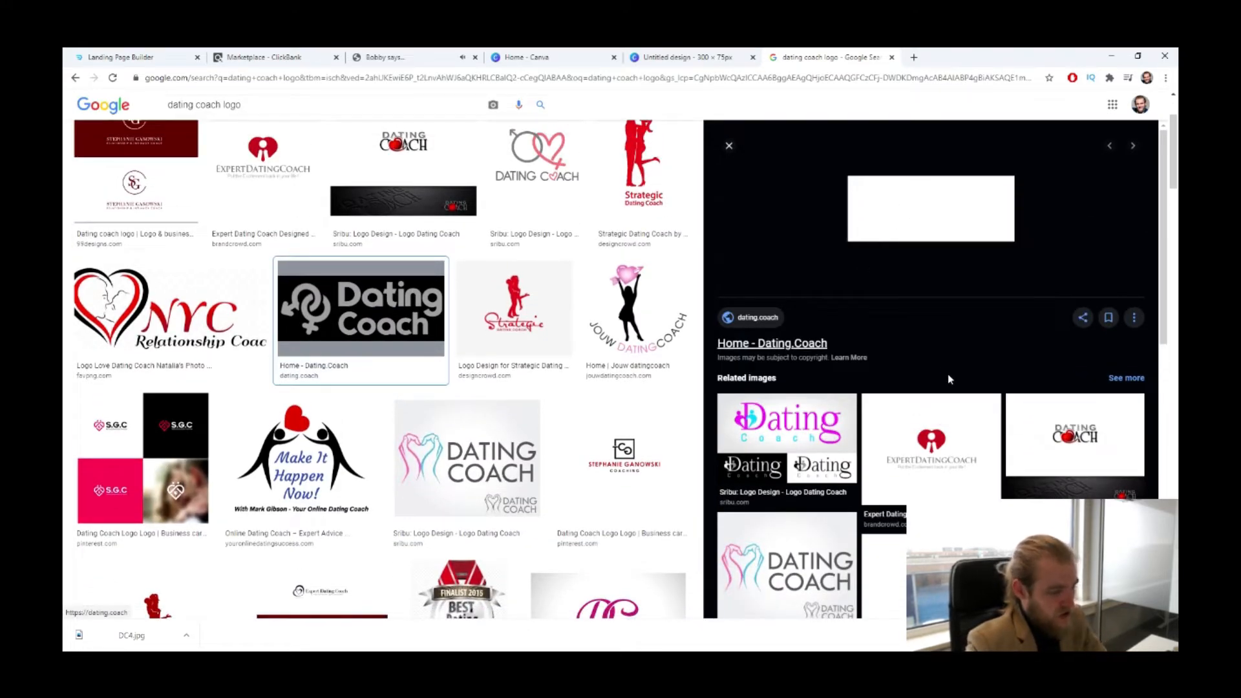
- Browse further logo results, save the LoveHacks logo to Downloads as the PNG LoveHacks-Logo-1, and close the extra browser page
{"action": "scroll", "coordinate": [633, 263], "scroll_direction": "down", "scroll_amount": 4}
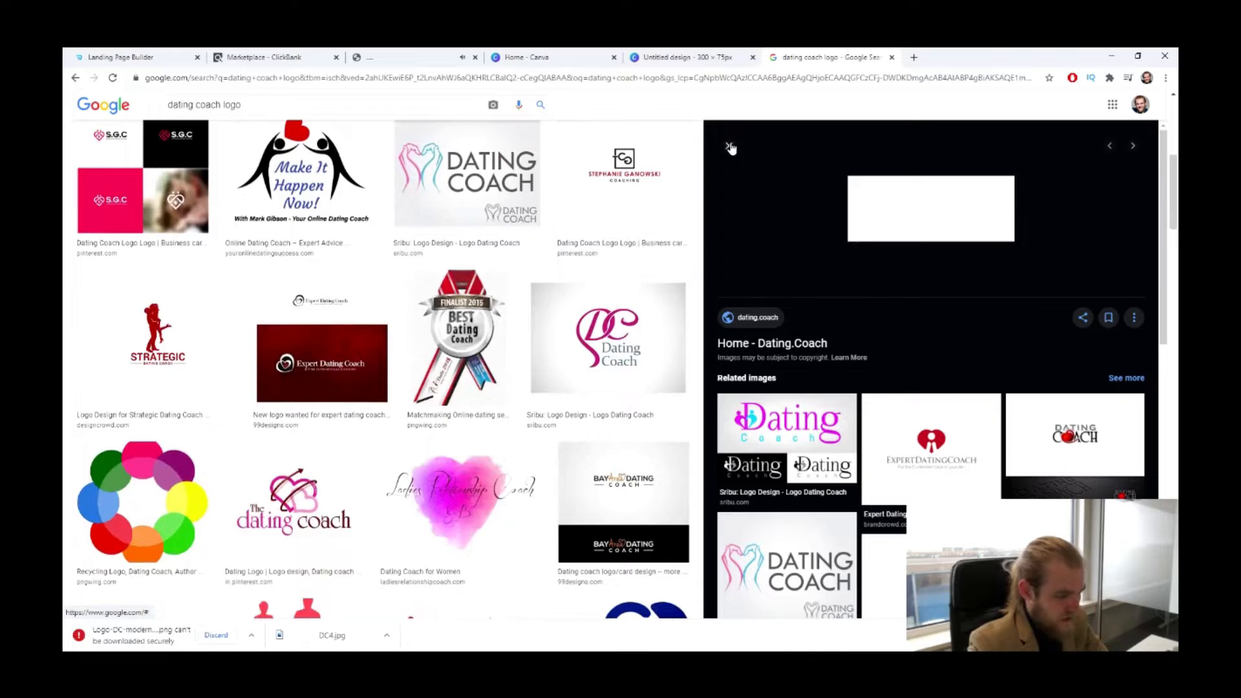
{"action": "left_click", "coordinate": [729, 146]}
{"action": "scroll", "coordinate": [676, 202], "scroll_direction": "down", "scroll_amount": 1}
{"action": "scroll", "coordinate": [677, 202], "scroll_direction": "down", "scroll_amount": 2}
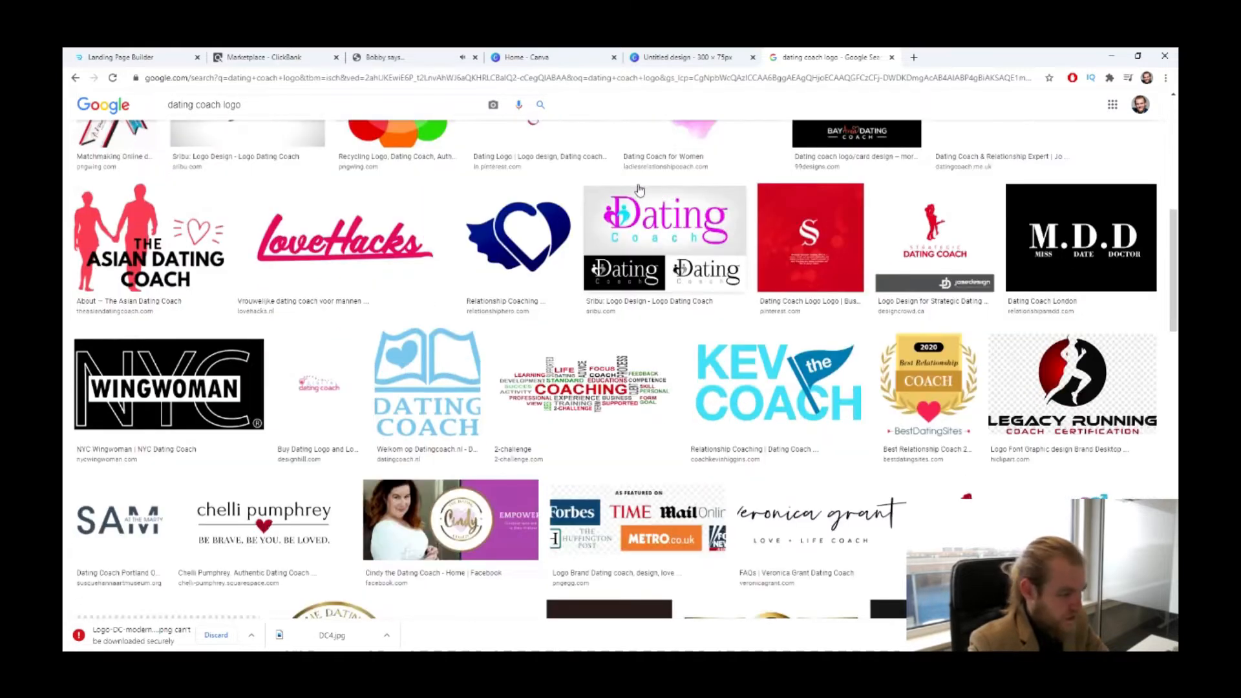
{"action": "left_click", "coordinate": [291, 221]}
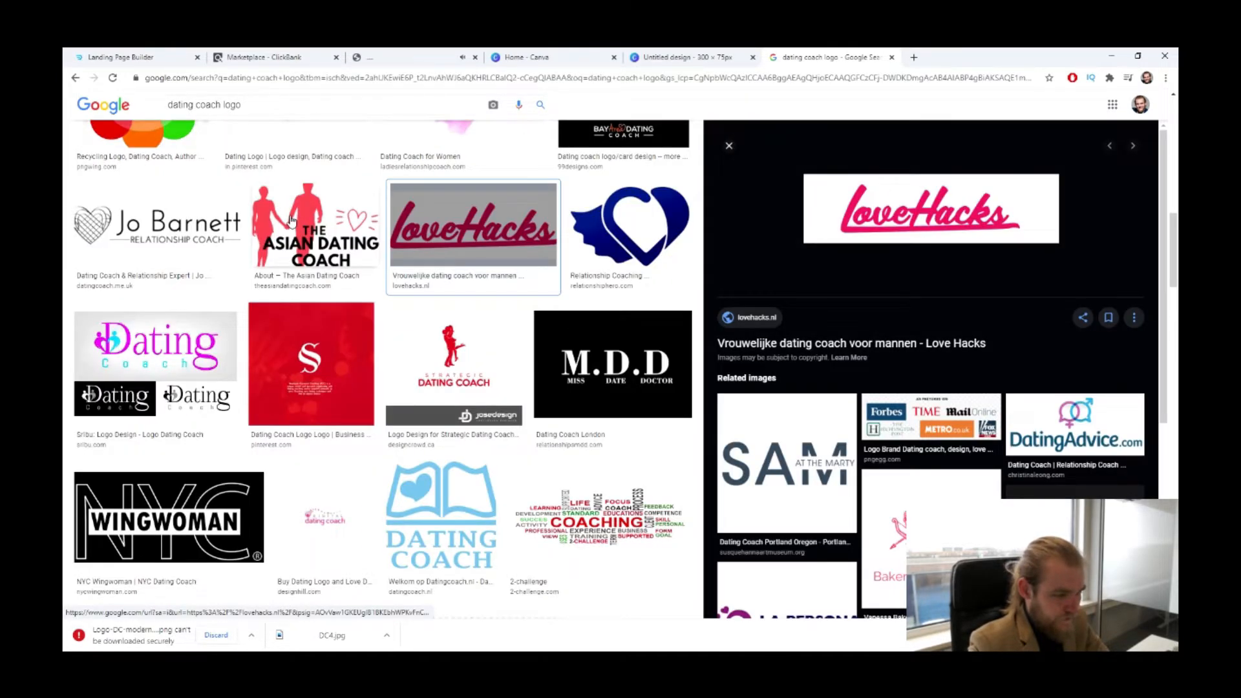
{"action": "right_click", "coordinate": [943, 202]}
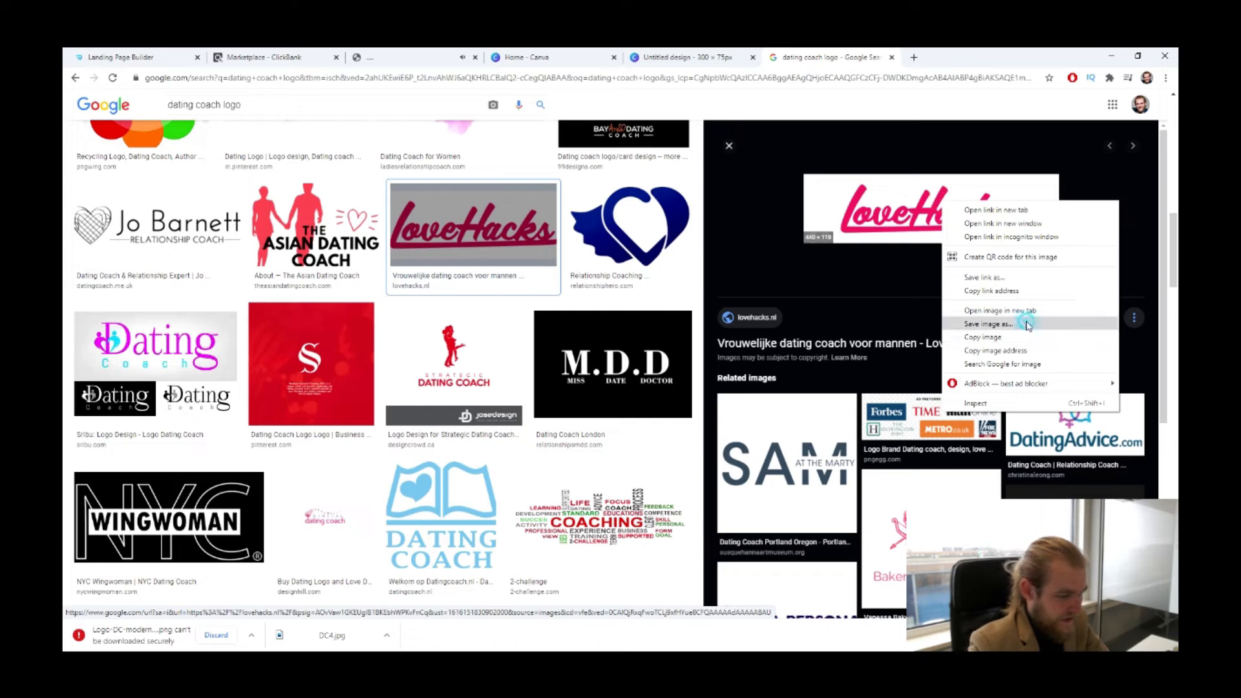
{"action": "left_click", "coordinate": [1029, 325]}
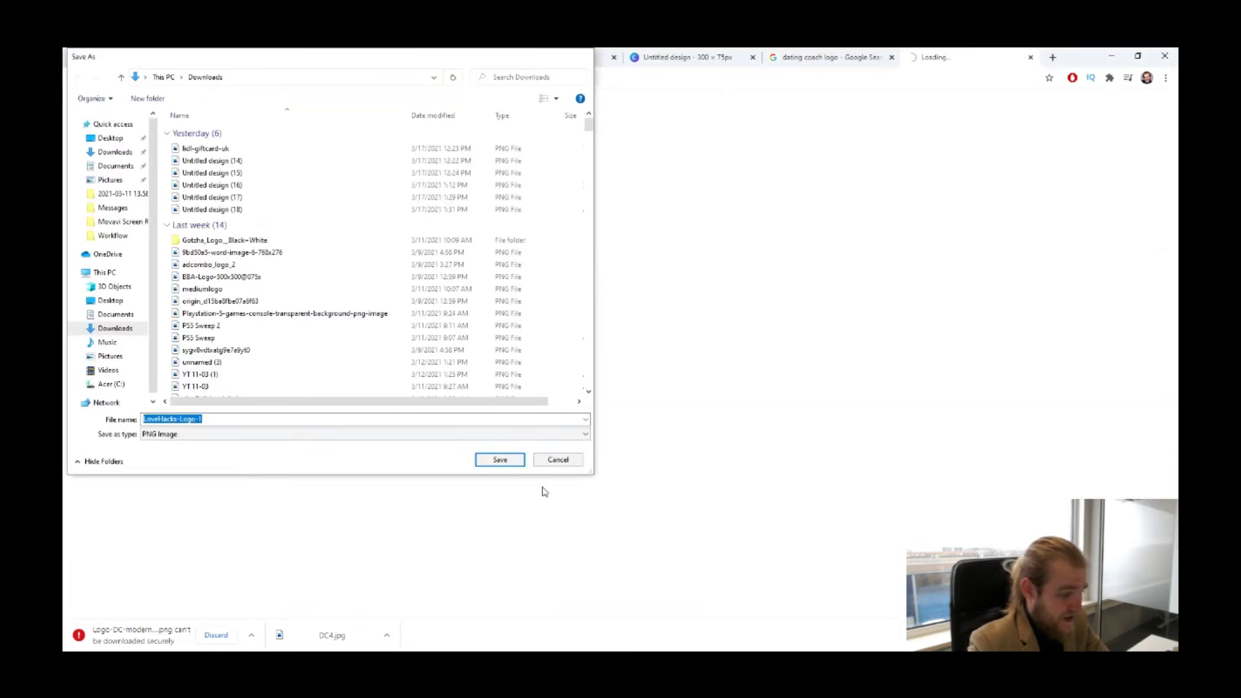
{"action": "key", "text": "Return"}
{"action": "left_click", "coordinate": [1028, 56]}
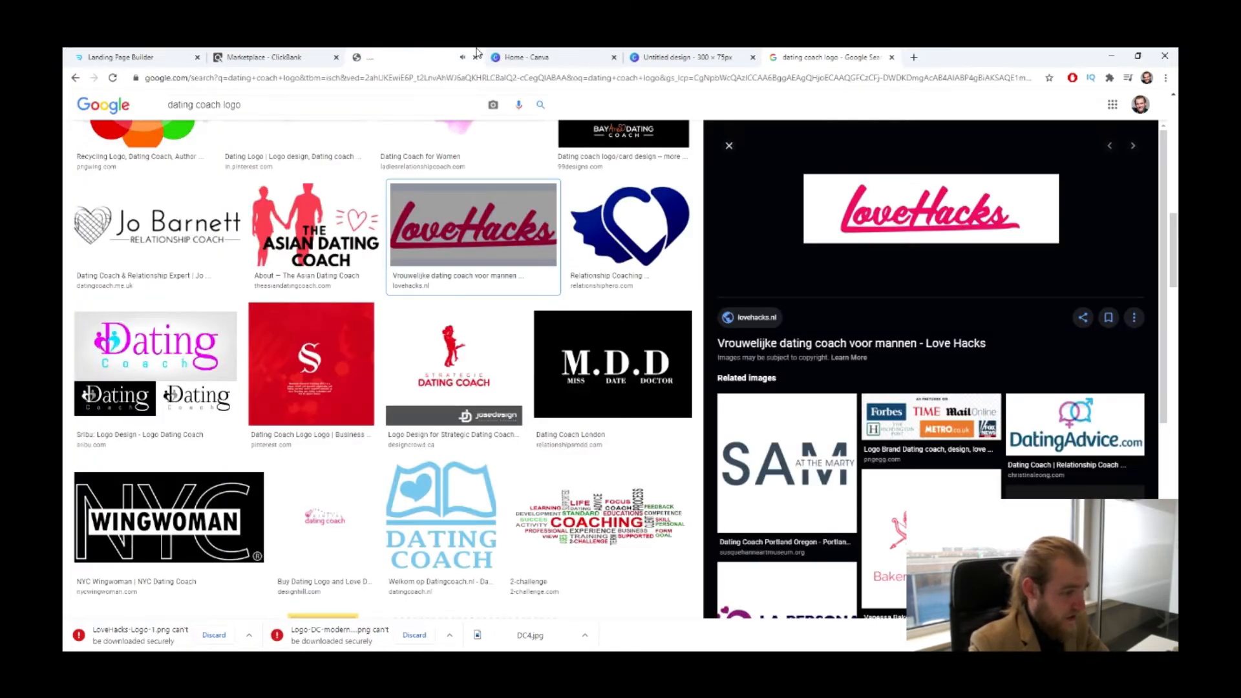
- In Canva, replace the Dating Coach logo with the kept LoveHacks-Logo-1.png download, filling the black page, and discard the other blocked download
{"action": "left_click", "coordinate": [685, 57]}
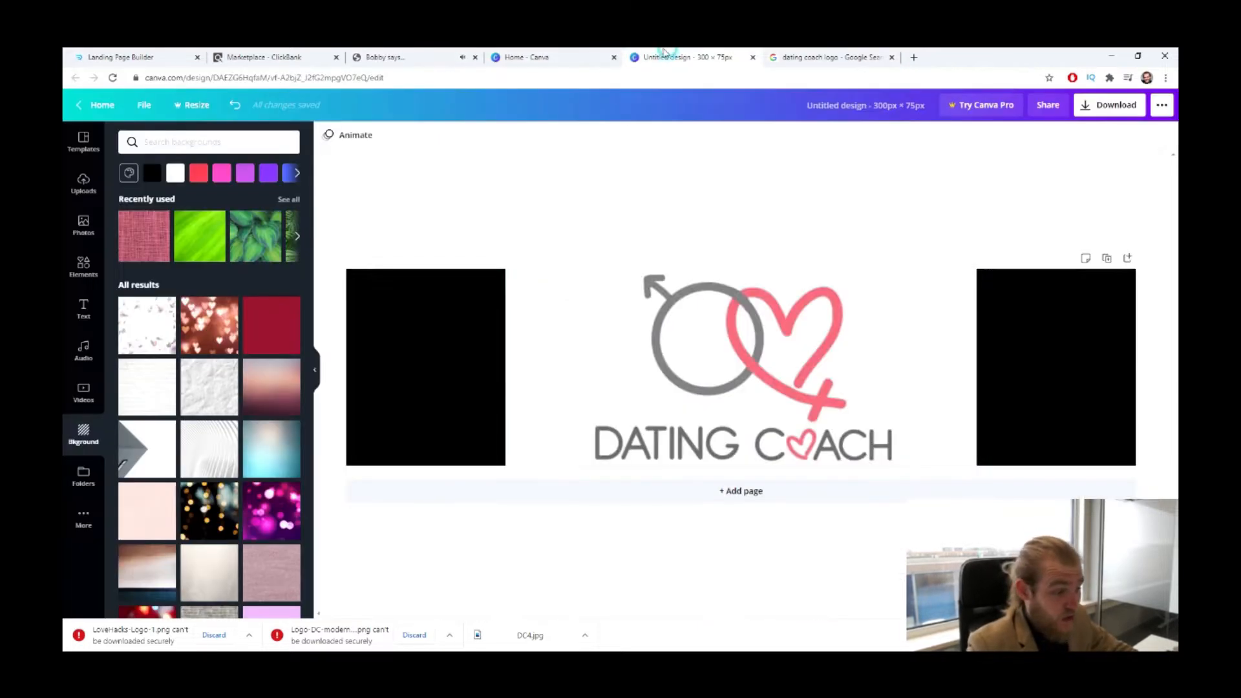
{"action": "key", "text": "Delete"}
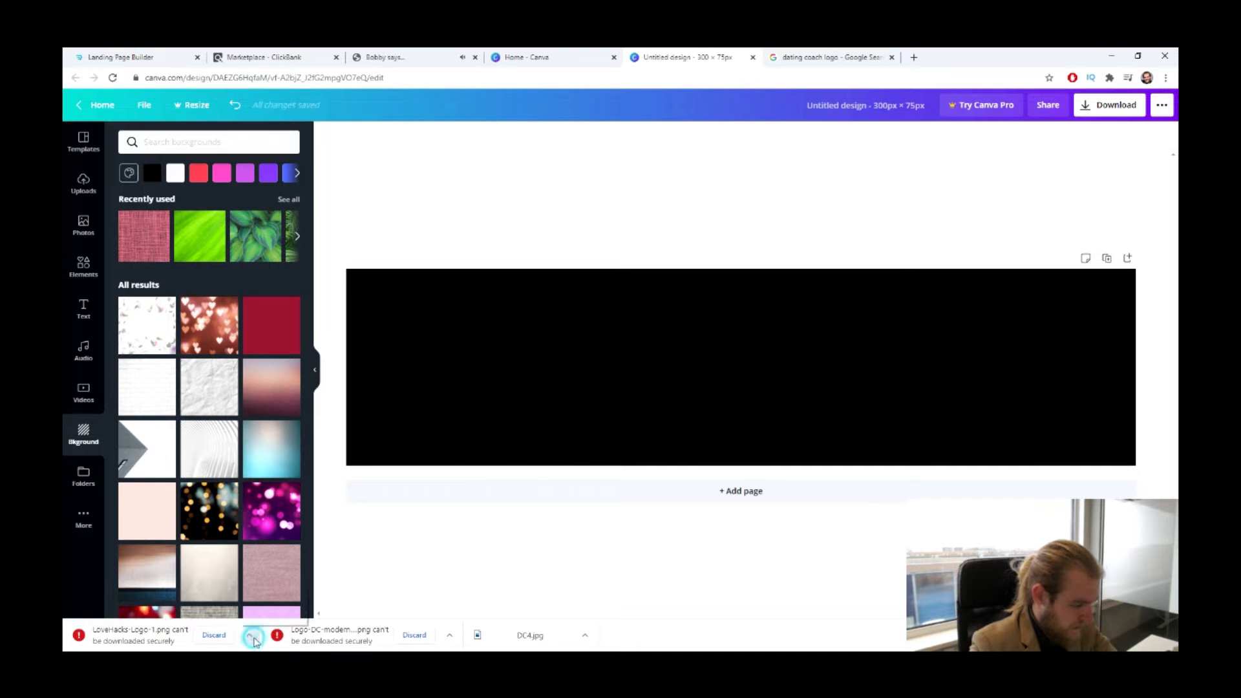
{"action": "left_click", "coordinate": [253, 640]}
{"action": "left_click", "coordinate": [262, 598]}
{"action": "left_click_drag", "start_coordinate": [135, 623], "coordinate": [214, 258]}
{"action": "left_click", "coordinate": [352, 635]}
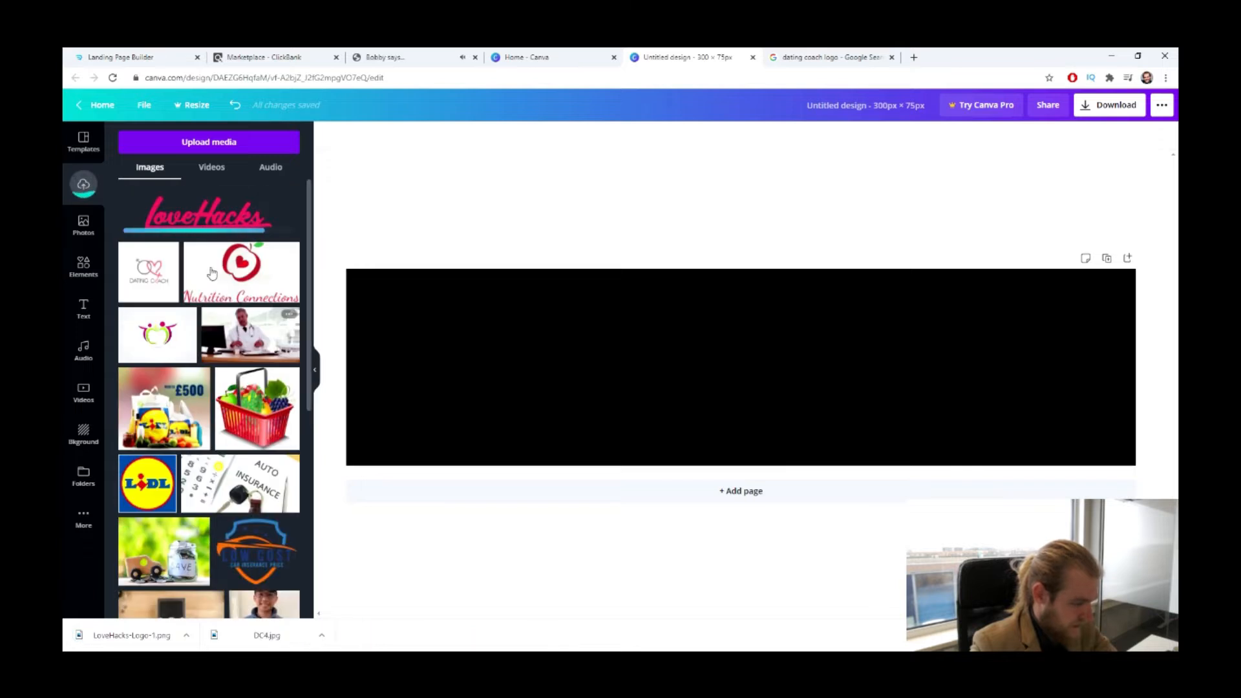
{"action": "left_click_drag", "start_coordinate": [197, 210], "coordinate": [569, 284]}
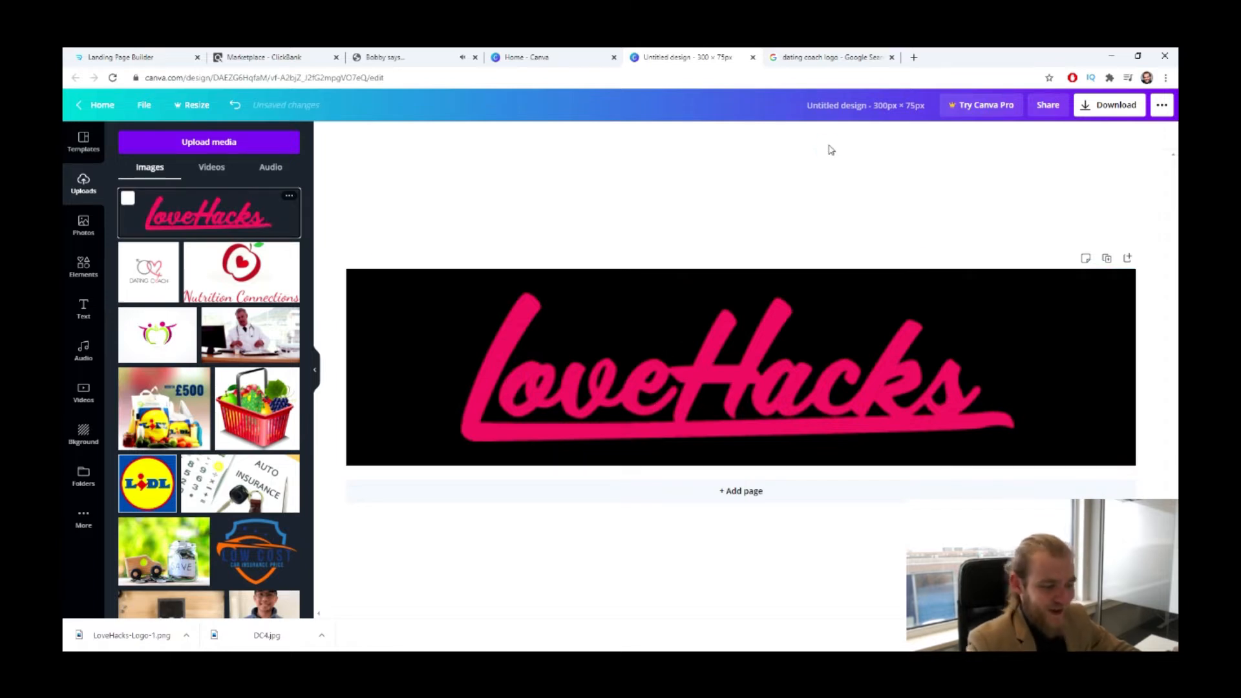
- Download the LoveHacks design as a PNG and use it to replace the Guy Mistakes logo in the landing page's header
{"action": "left_click", "coordinate": [1104, 108]}
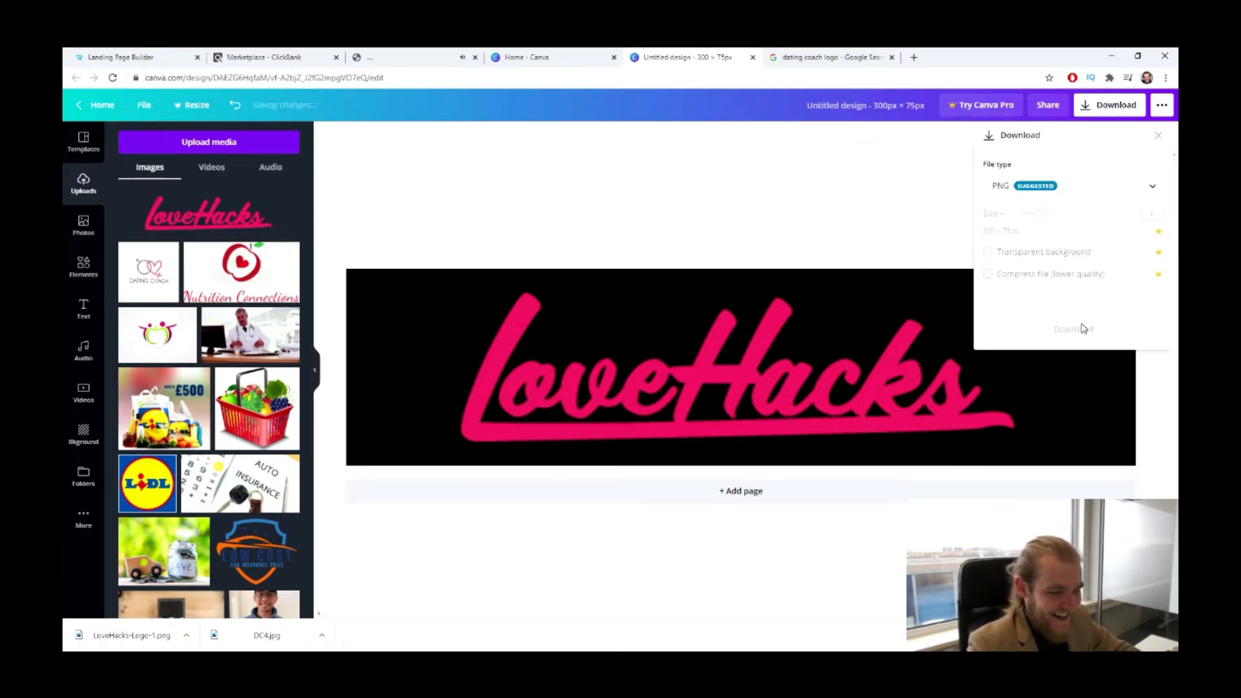
{"action": "left_click", "coordinate": [1093, 313]}
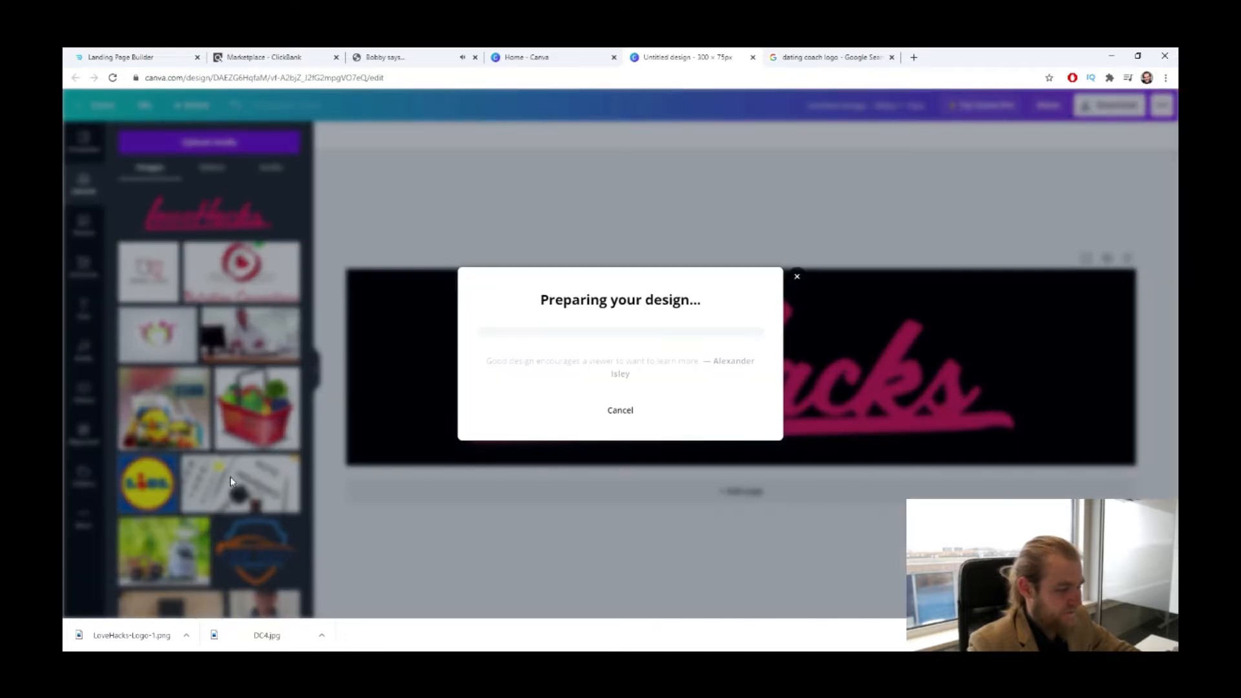
{"action": "left_click", "coordinate": [119, 57]}
{"action": "double_click", "coordinate": [237, 146]}
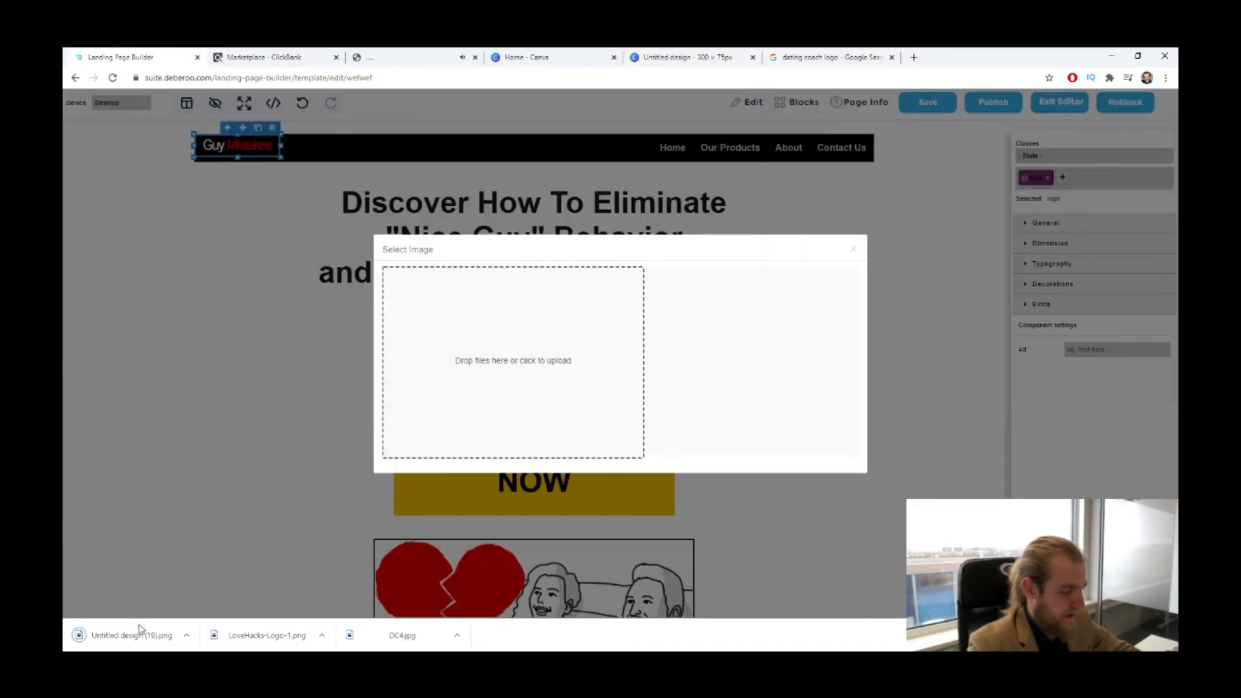
{"action": "left_click_drag", "start_coordinate": [532, 401], "coordinate": [532, 401]}
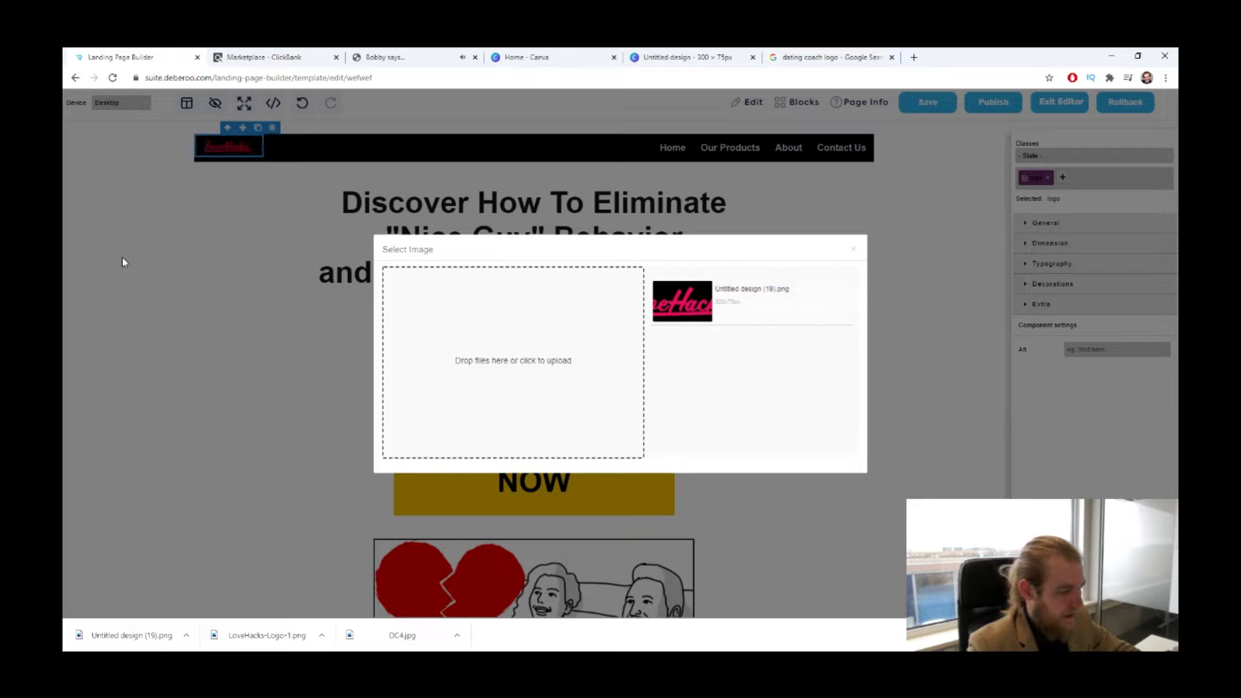
{"action": "left_click", "coordinate": [101, 258]}
- Enlarge the LoveHacks header logo to about the full height of the black navigation bar
{"action": "left_click", "coordinate": [238, 148]}
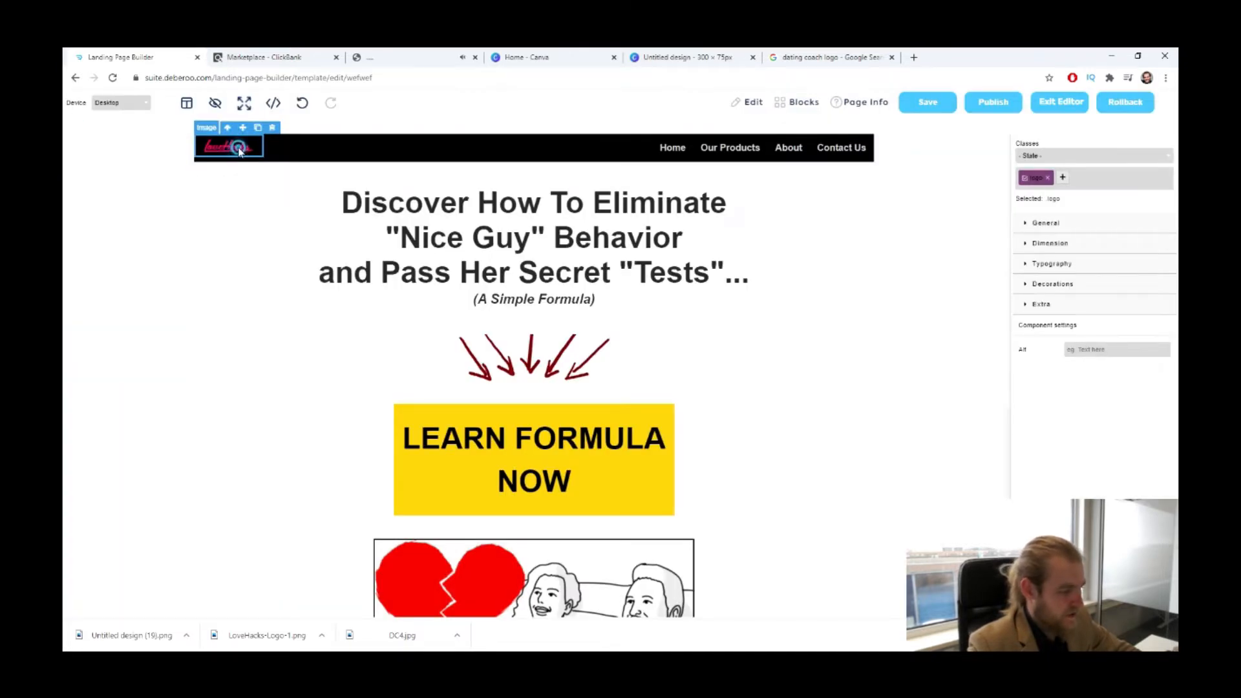
{"action": "left_click_drag", "start_coordinate": [263, 156], "coordinate": [295, 165]}
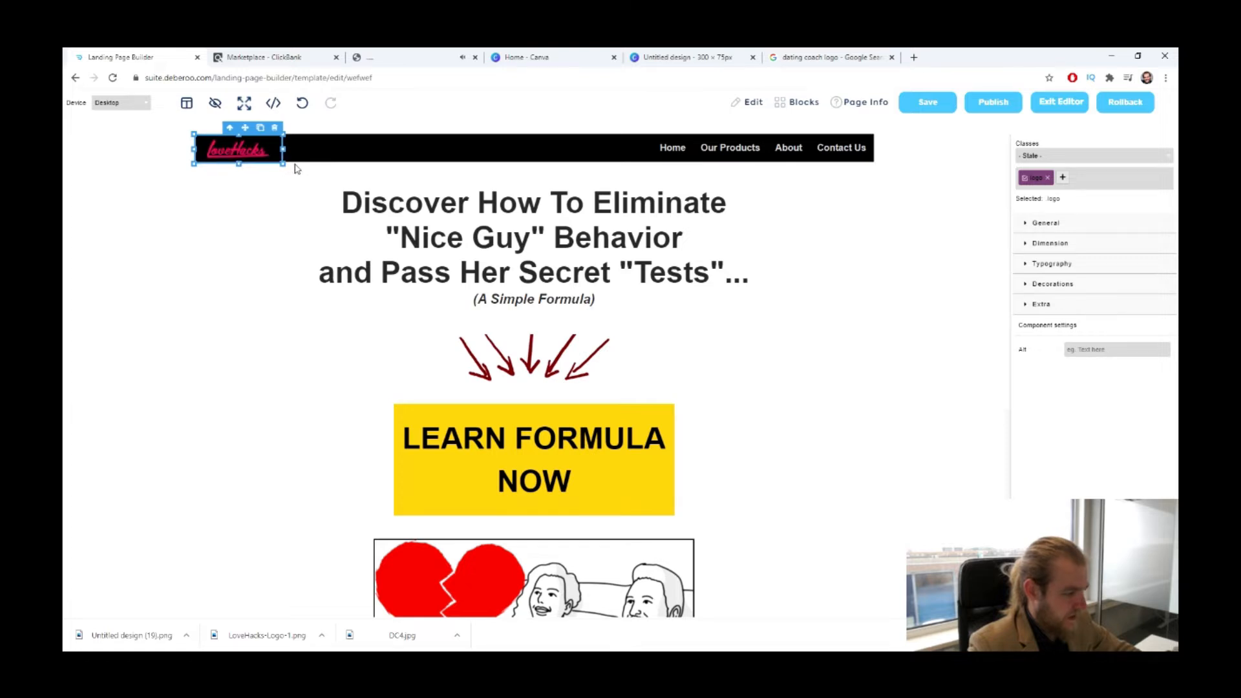
{"action": "left_click", "coordinate": [151, 252]}
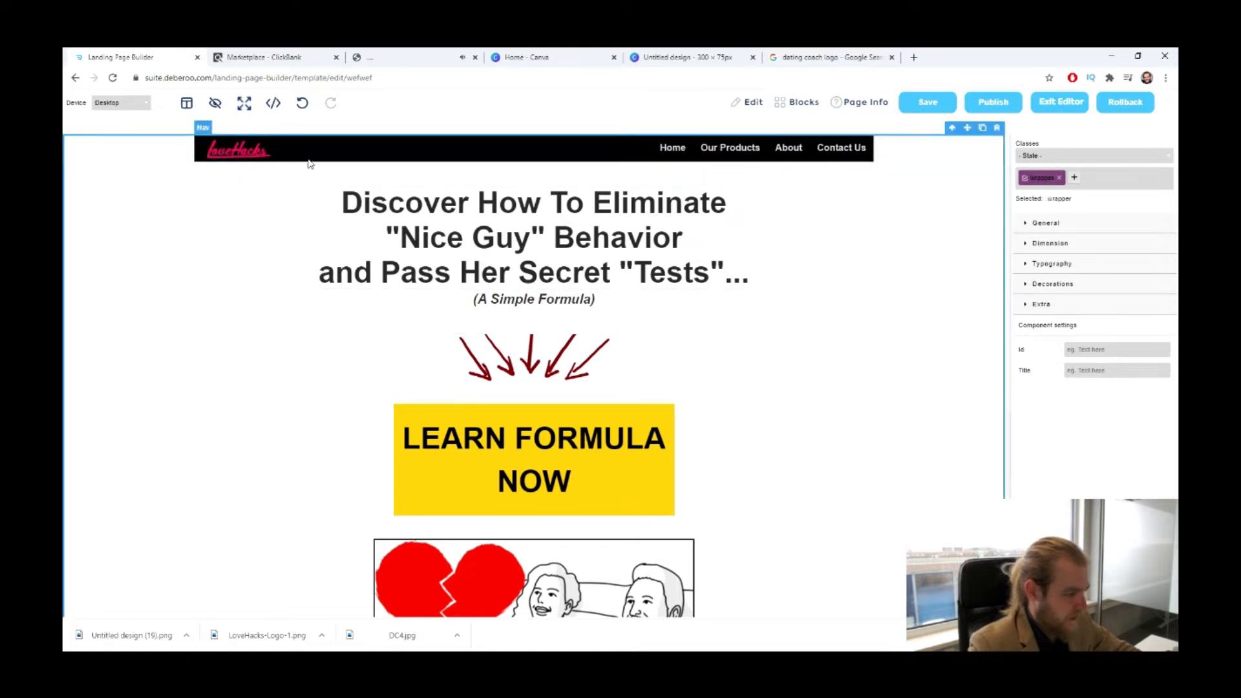
- Replace the Guy Mistakes logo in the page footer with the uploaded LoveHacks image, Untitled design (19).png
{"action": "scroll", "coordinate": [201, 276], "scroll_direction": "down", "scroll_amount": 7}
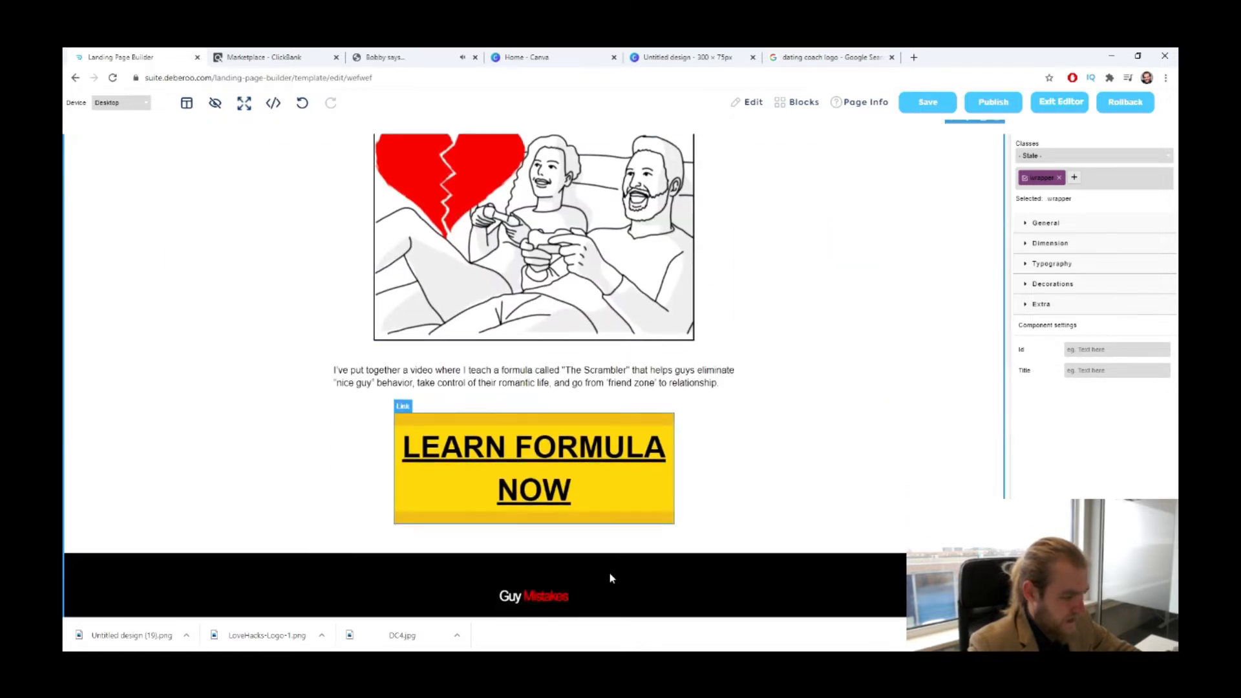
{"action": "left_click", "coordinate": [531, 590]}
{"action": "double_click", "coordinate": [557, 603]}
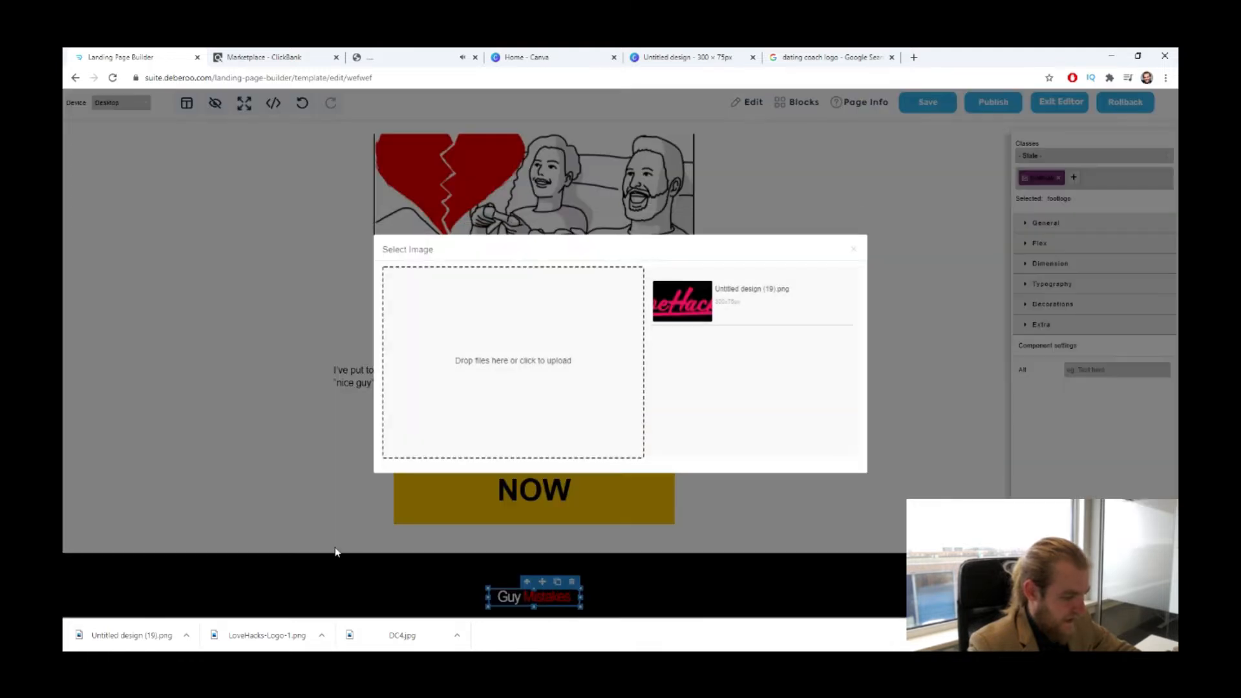
{"action": "left_click", "coordinate": [708, 304]}
{"action": "left_click", "coordinate": [709, 546]}
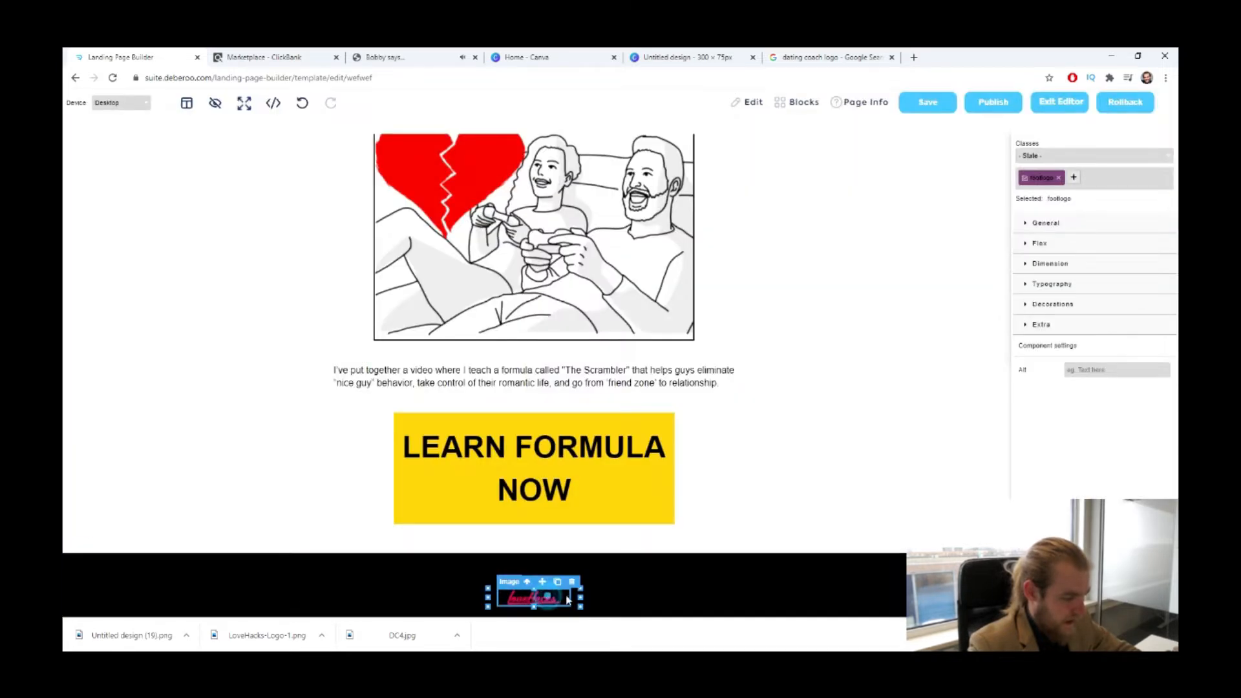
- Enlarge the footer's LoveHacks logo to more than twice its size, closing the downloads bar to reach it
{"action": "left_click_drag", "start_coordinate": [599, 587], "coordinate": [673, 579]}
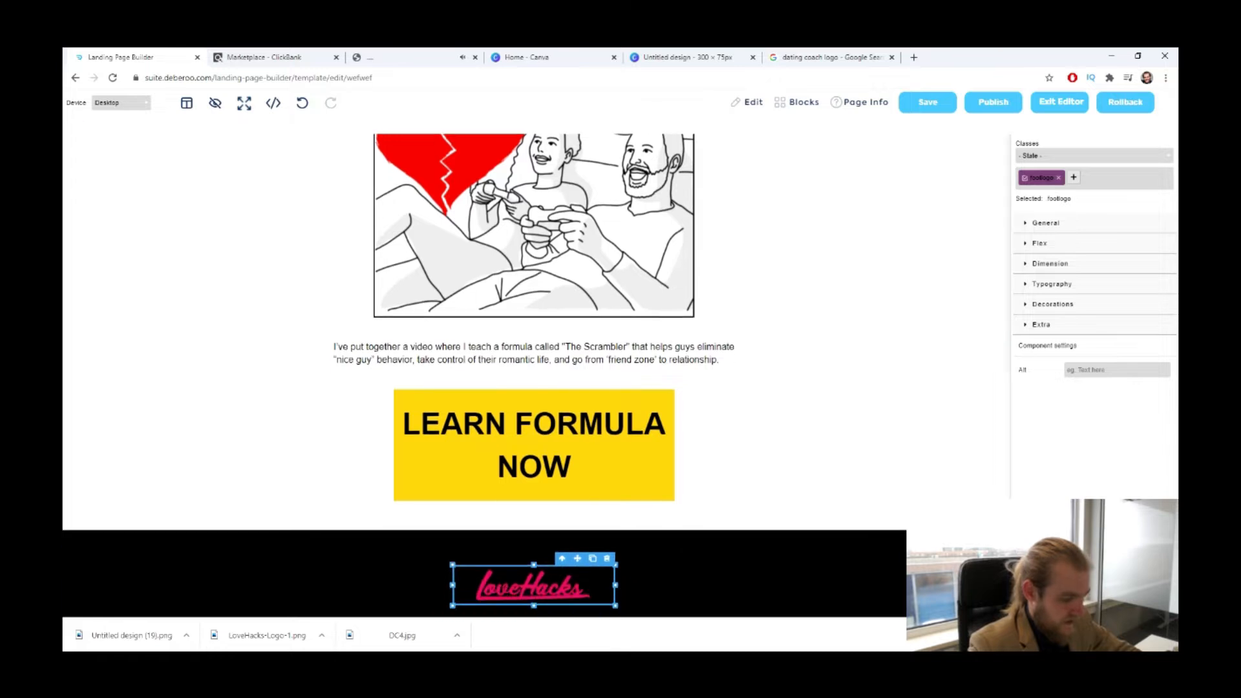
{"action": "left_click", "coordinate": [1164, 635]}
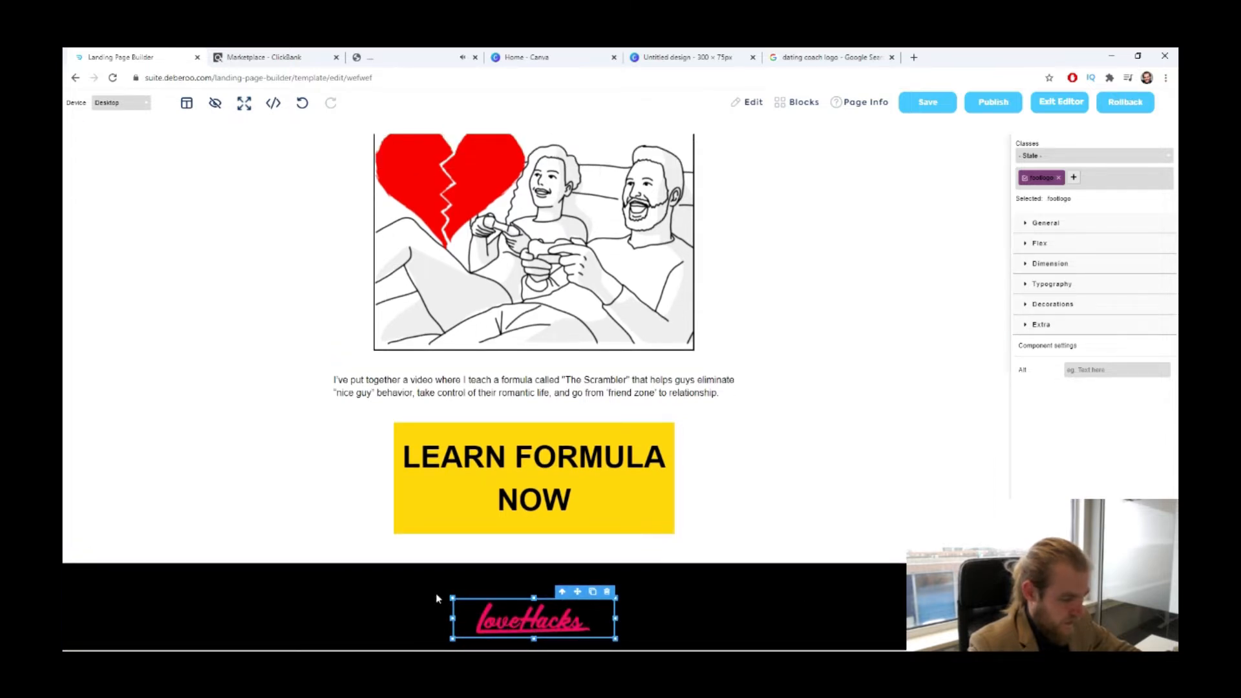
{"action": "left_click_drag", "start_coordinate": [453, 596], "coordinate": [427, 580]}
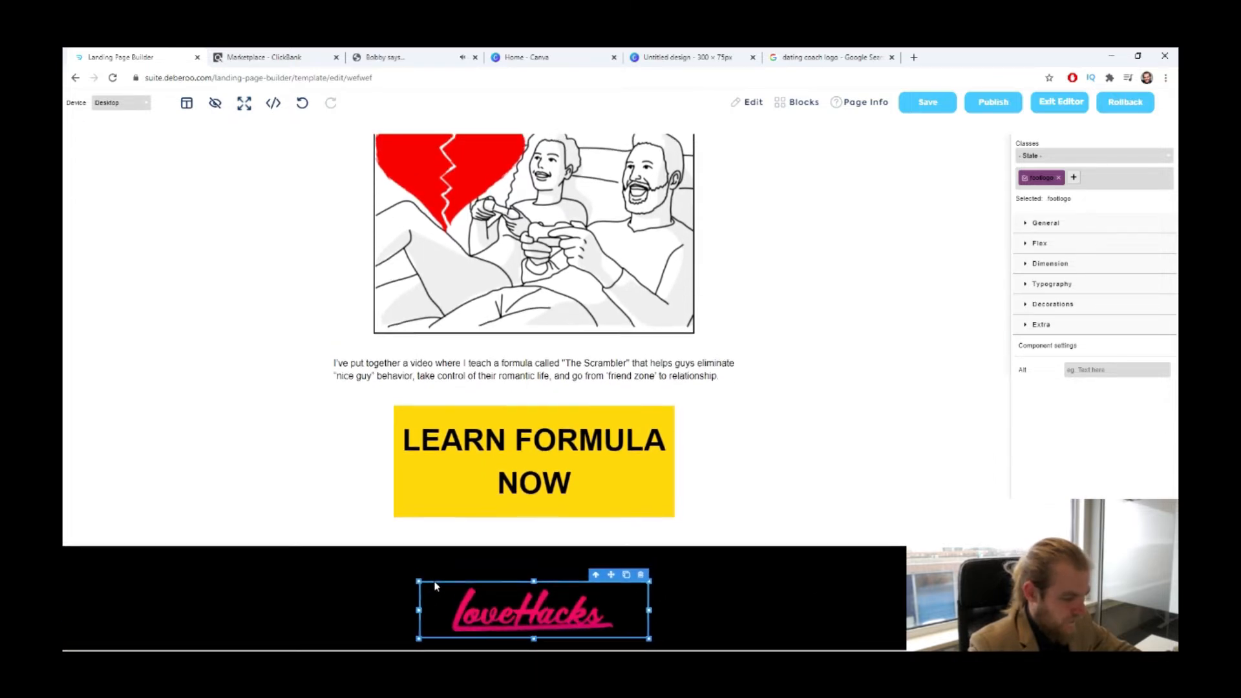
{"action": "left_click", "coordinate": [871, 489]}
{"action": "left_click", "coordinate": [741, 630]}
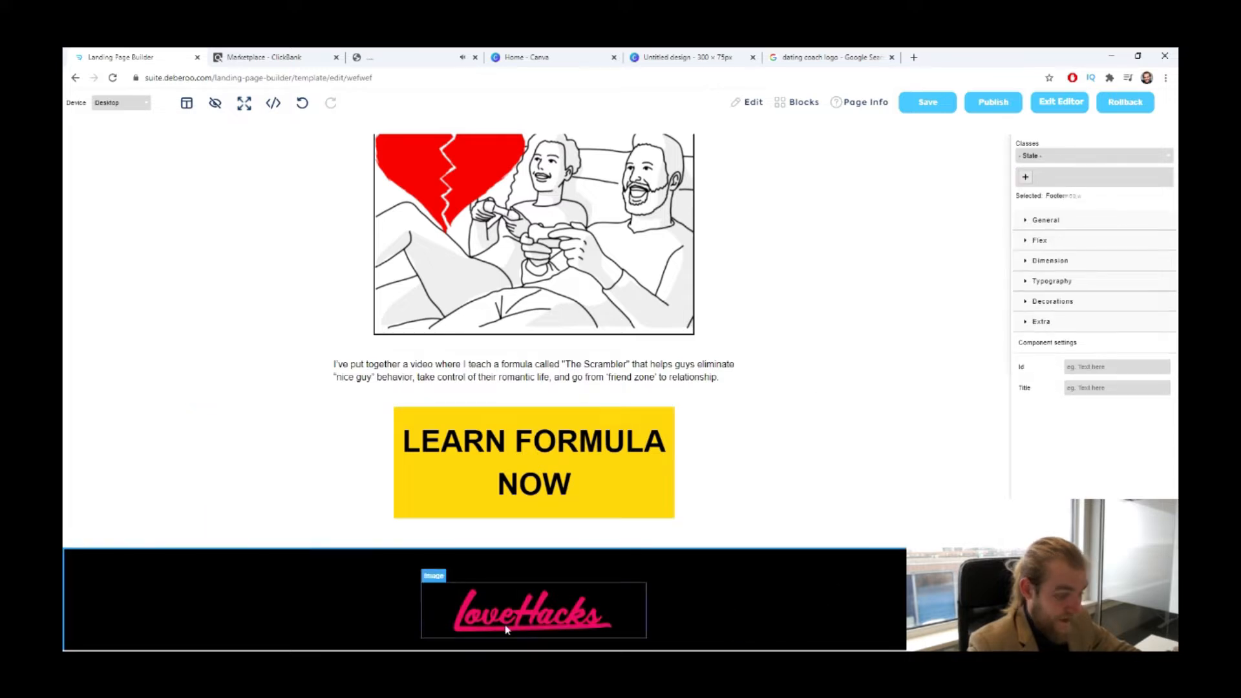
- Check the headline wording on the Scrambler sales page in its browser tab
{"action": "scroll", "coordinate": [808, 504], "scroll_direction": "up", "scroll_amount": 15}
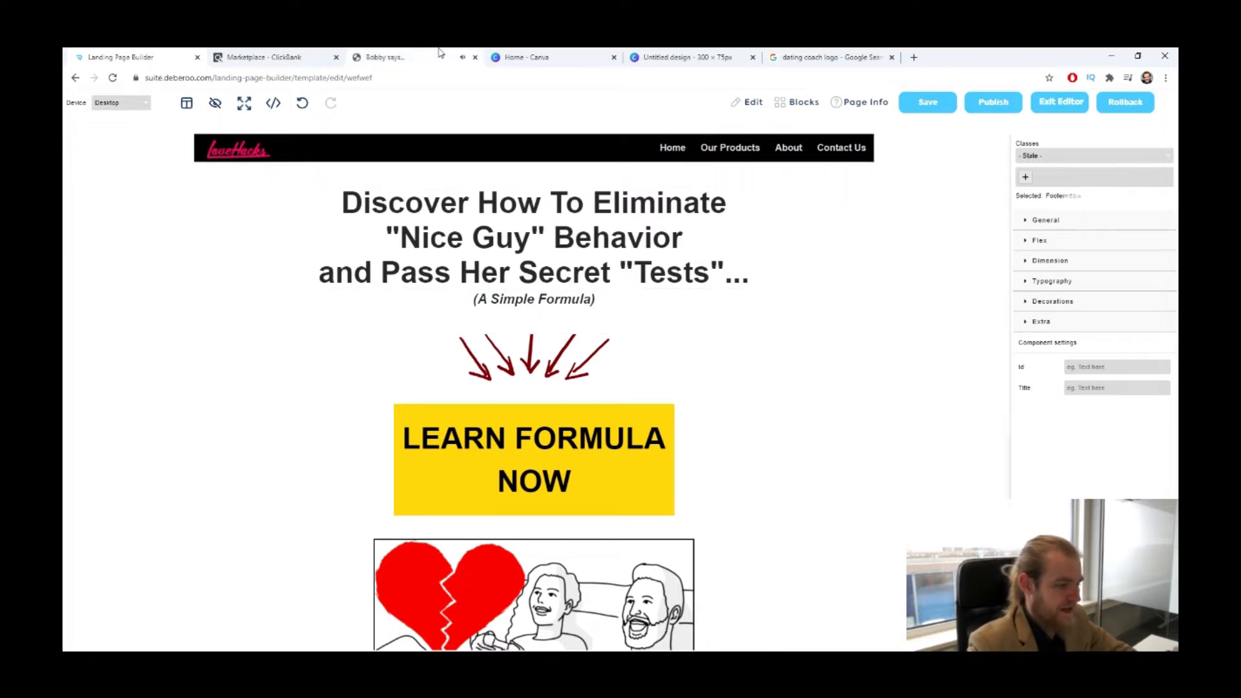
{"action": "left_click", "coordinate": [386, 57]}
{"action": "left_click_drag", "start_coordinate": [373, 128], "coordinate": [730, 128]}
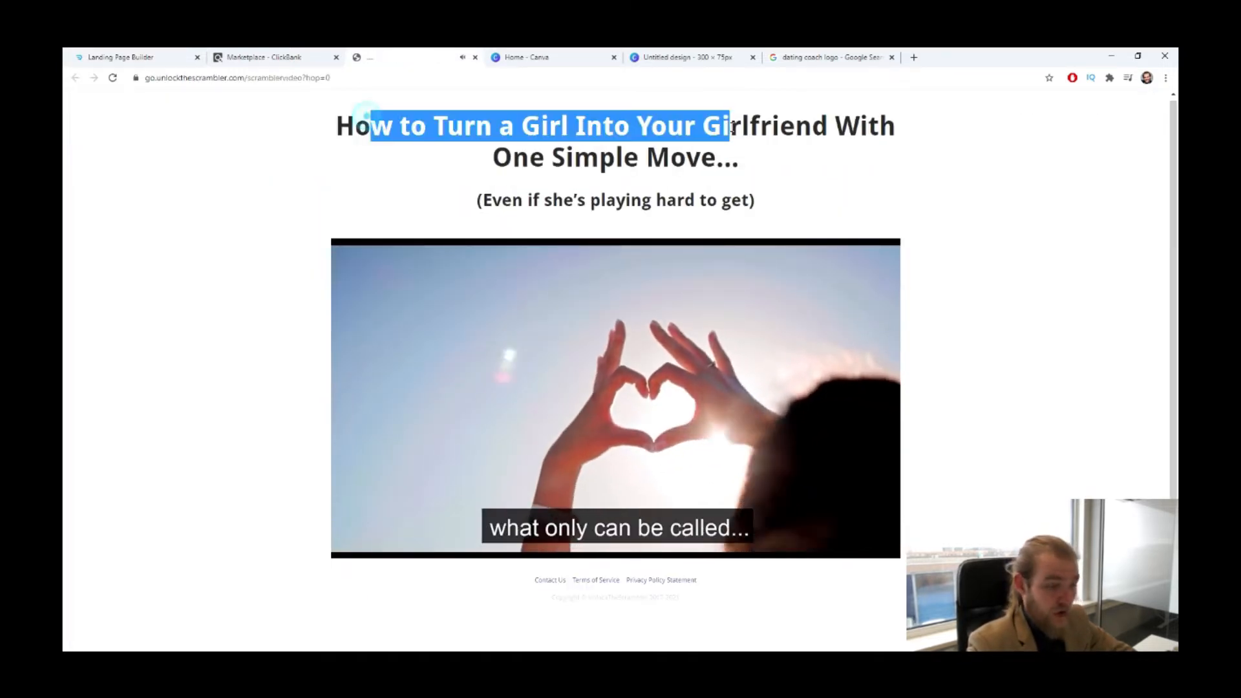
{"action": "left_click", "coordinate": [740, 157]}
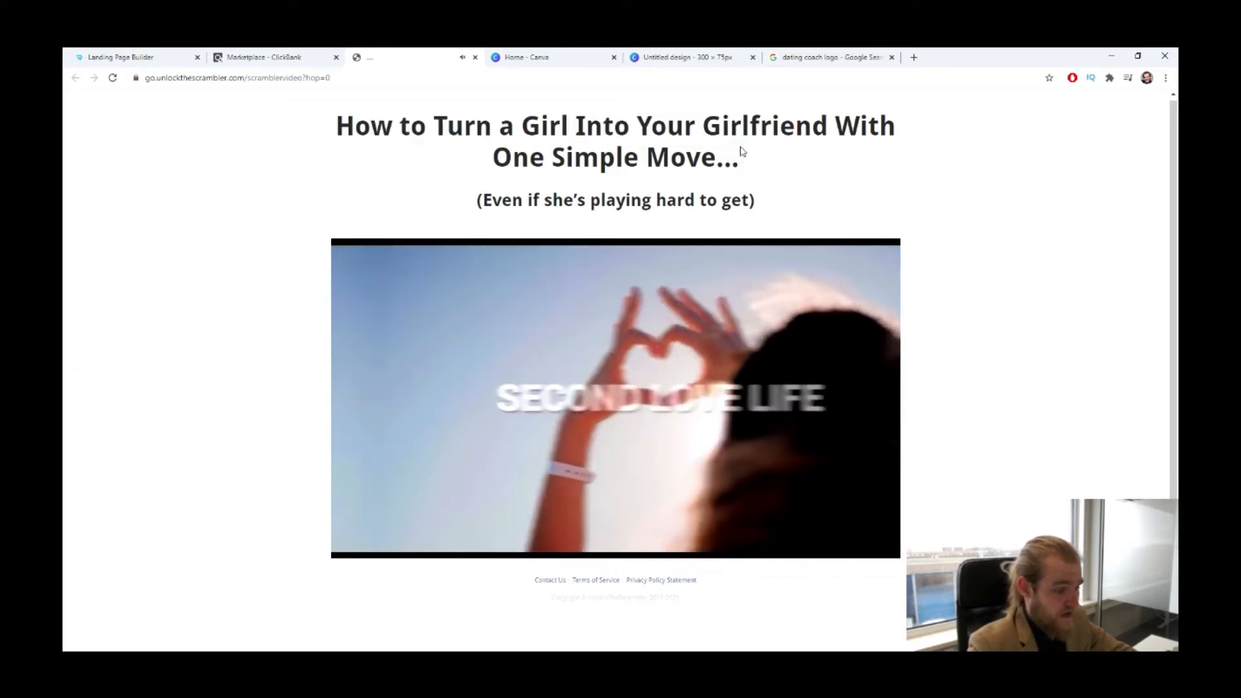
- On the landing page, replace the headline's second and third lines with: The "Friendzone" And Become Romantic With The Love Of Your Life
{"action": "left_click", "coordinate": [97, 58]}
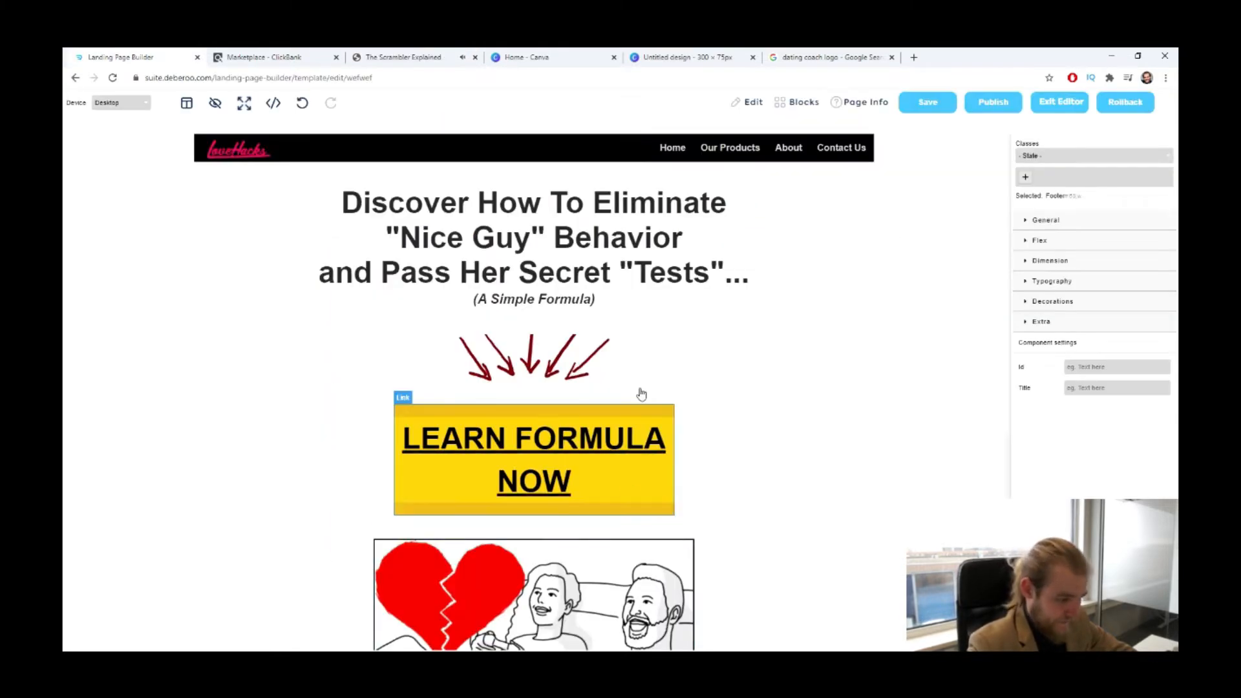
{"action": "left_click", "coordinate": [632, 218]}
{"action": "double_click", "coordinate": [528, 215]}
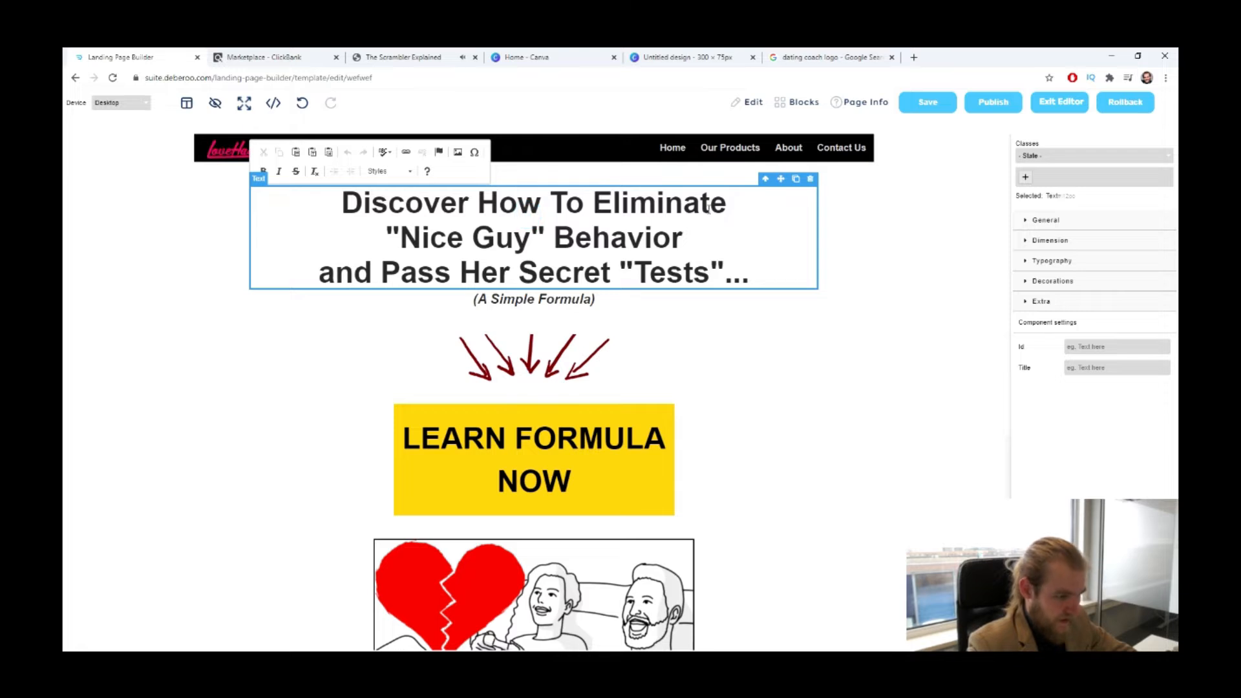
{"action": "left_click_drag", "start_coordinate": [383, 231], "coordinate": [745, 280]}
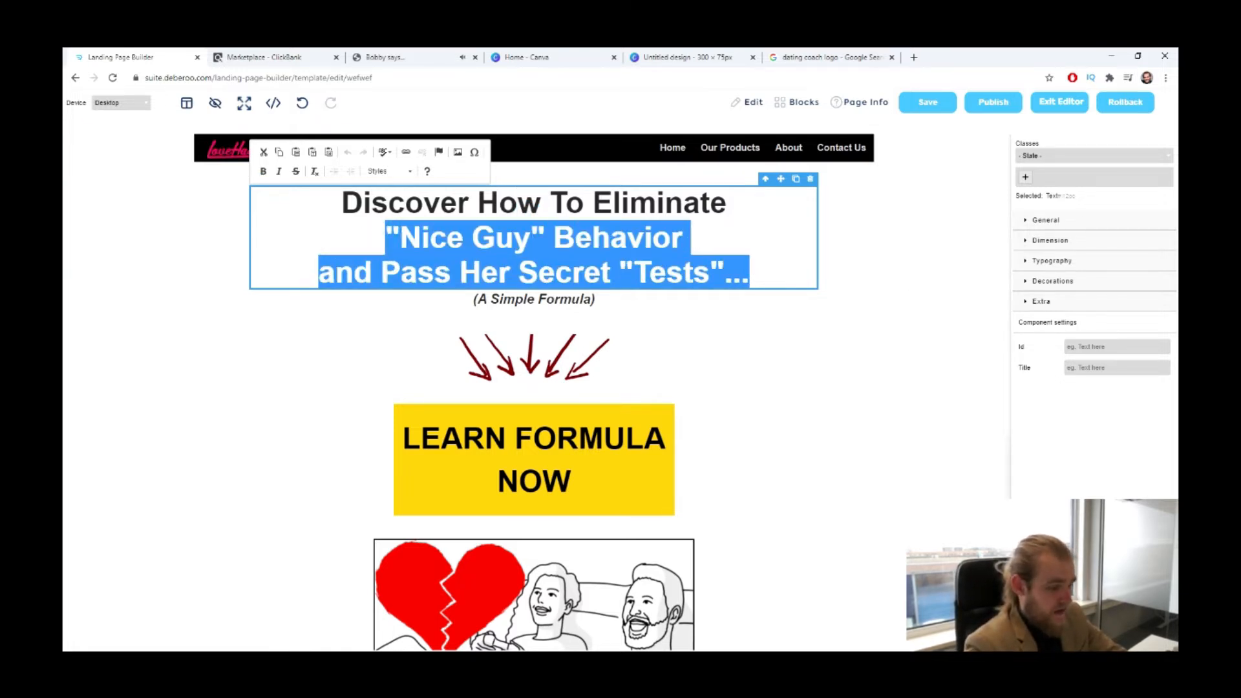
{"action": "type", "text": "The \"F"}
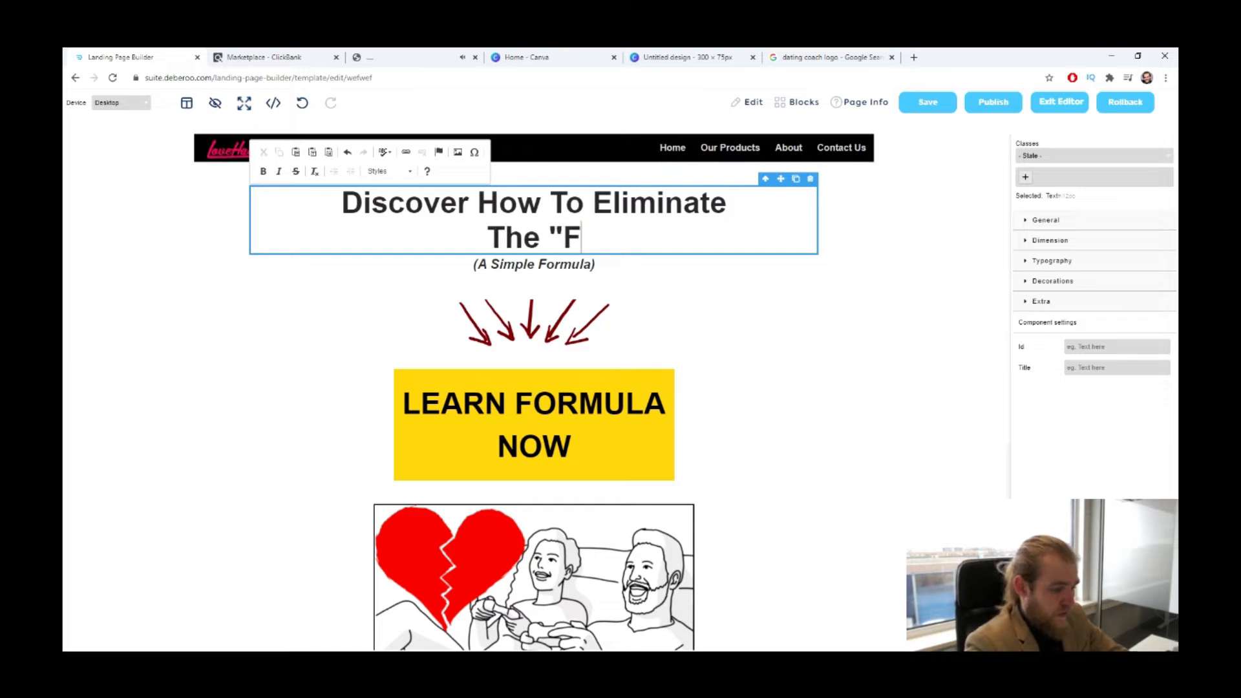
{"action": "type", "text": "riendzone\" "}
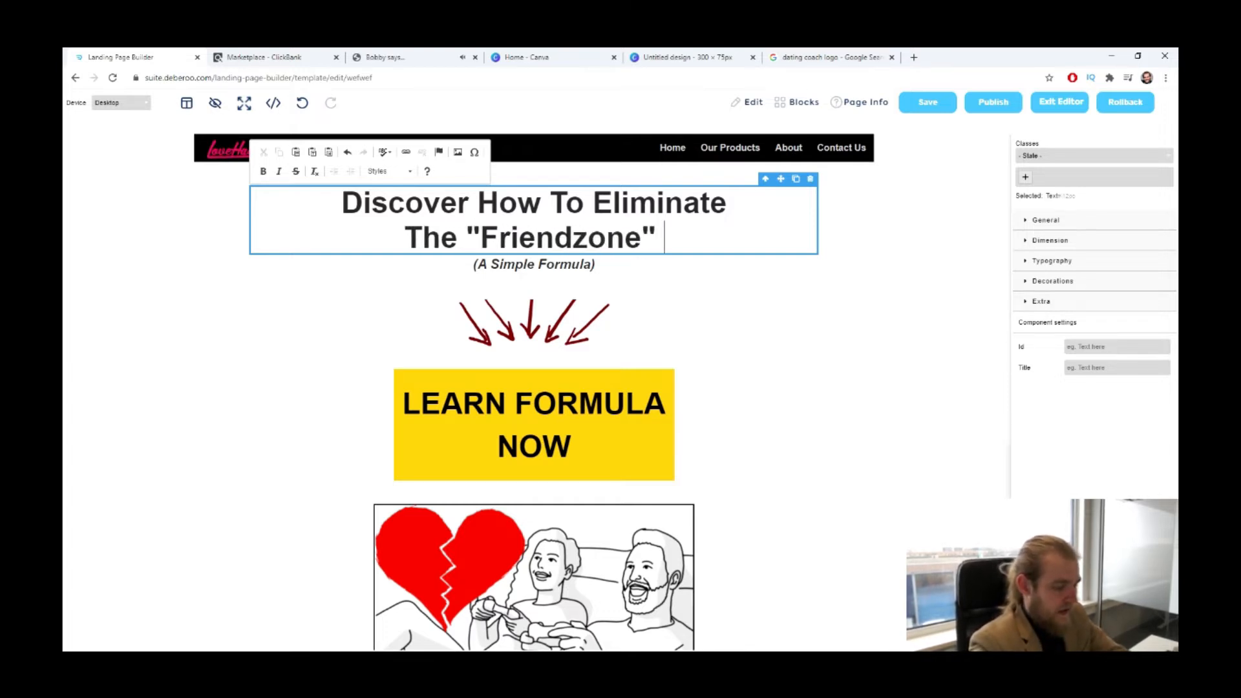
{"action": "type", "text": "And"}
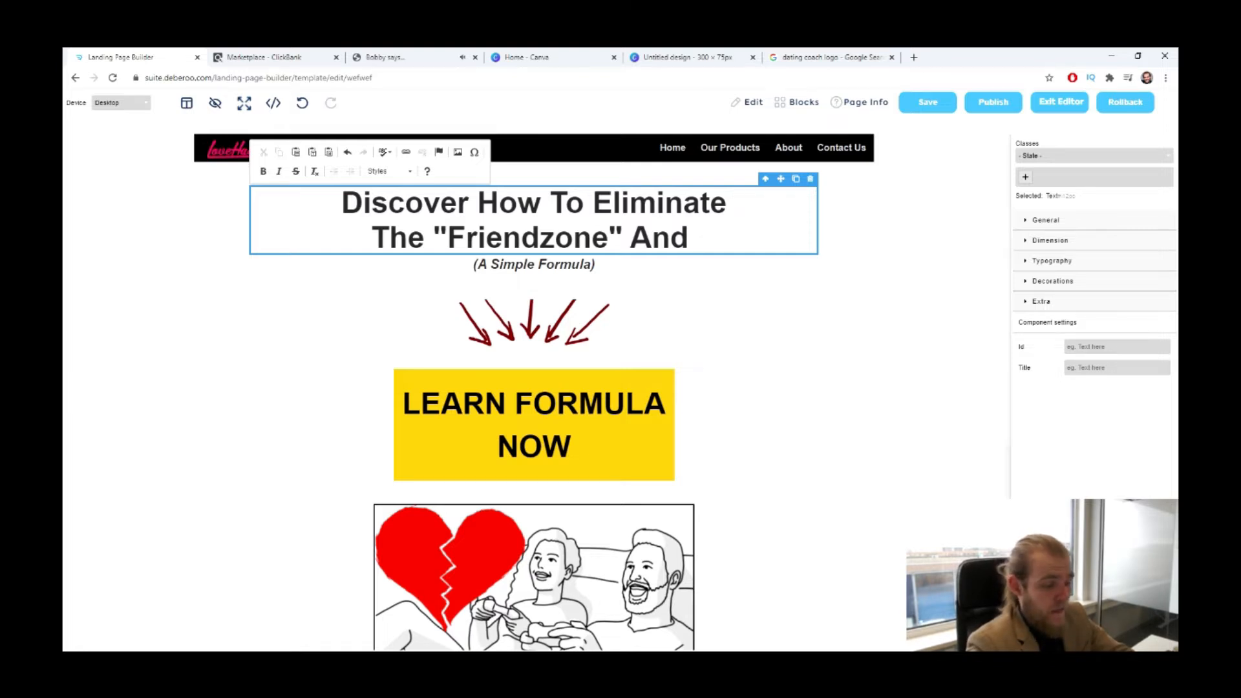
{"action": "type", "text": "B"}
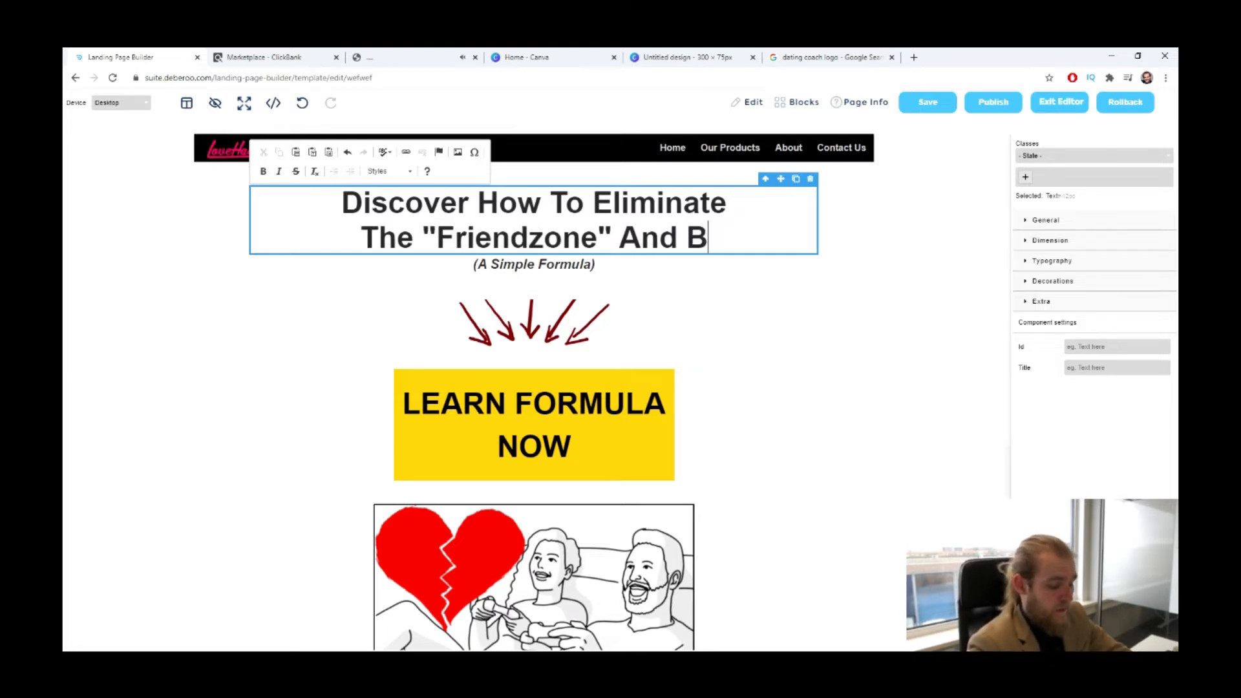
{"action": "type", "text": "ecome Roma"}
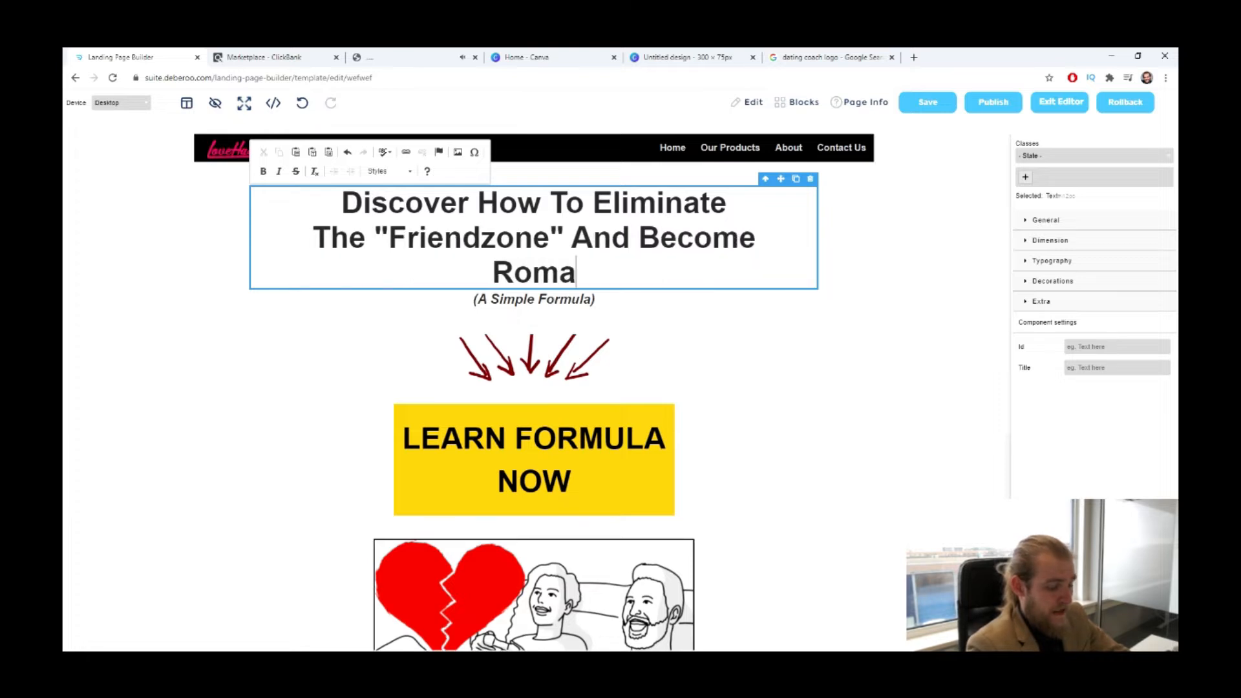
{"action": "type", "text": "ntic With "}
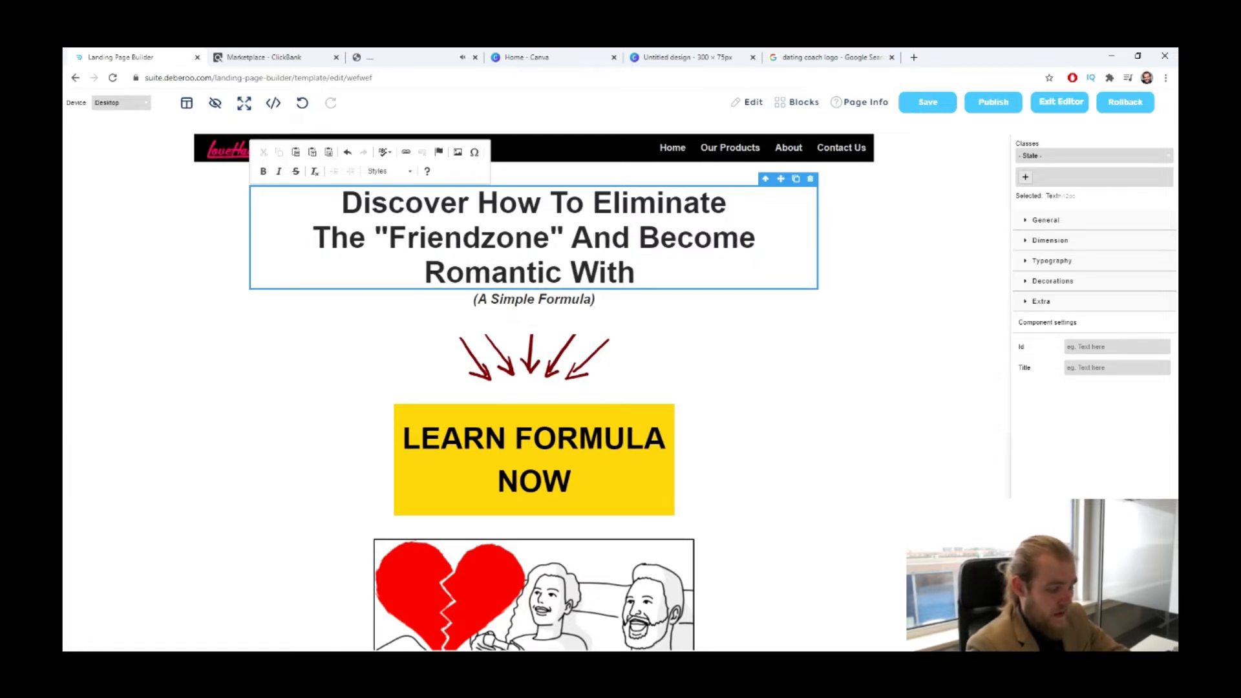
{"action": "type", "text": "the"}
{"action": "key", "text": "BackSpace"}
{"action": "key", "text": "BackSpace"}
{"action": "key", "text": "BackSpace"}
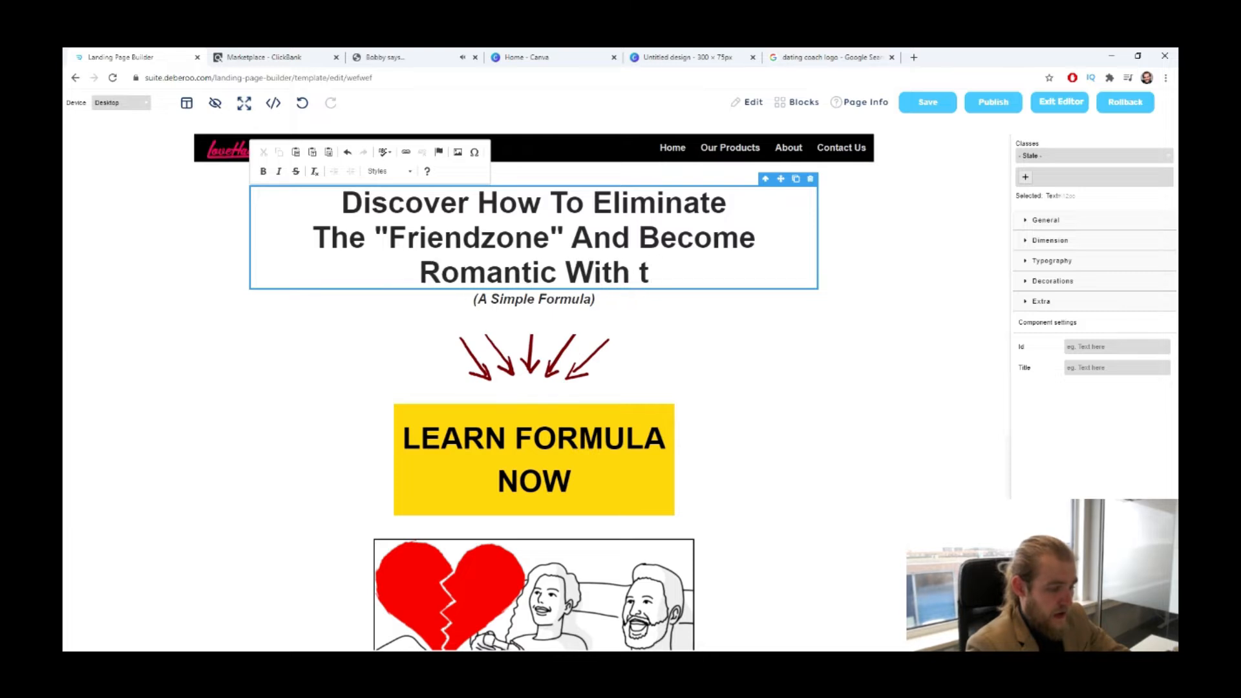
{"action": "type", "text": "R"}
{"action": "key", "text": "BackSpace"}
{"action": "type", "text": "The L"}
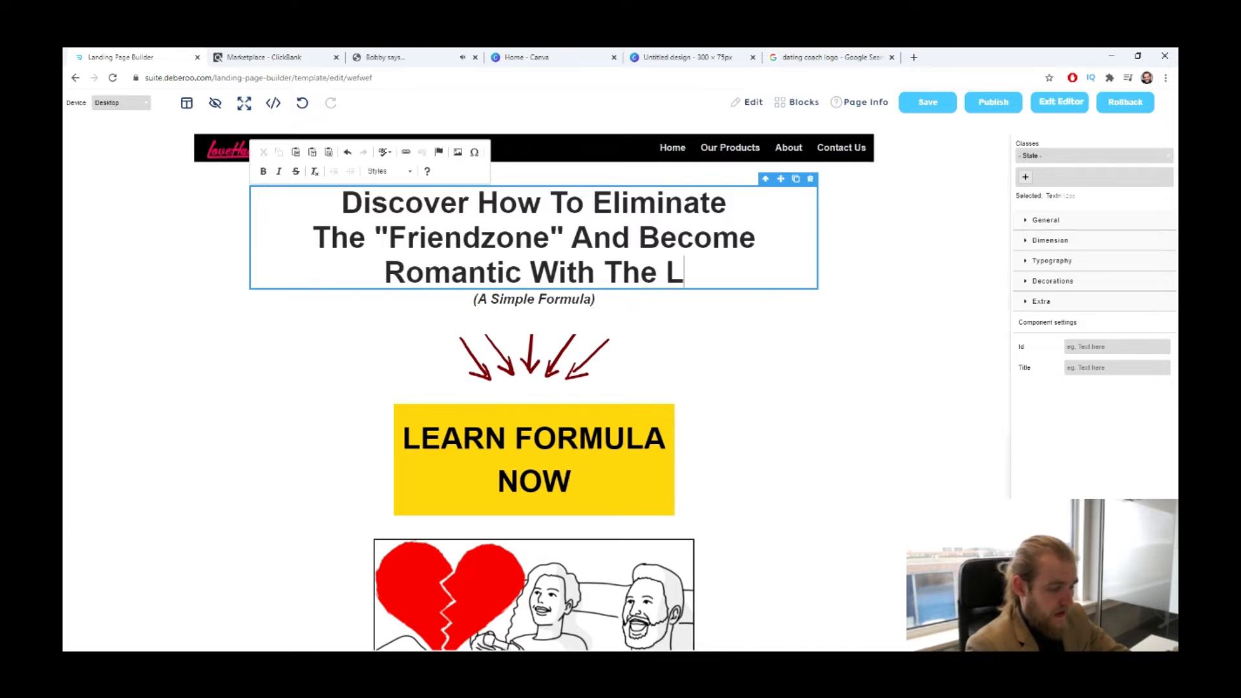
{"action": "type", "text": "ove Of Y"}
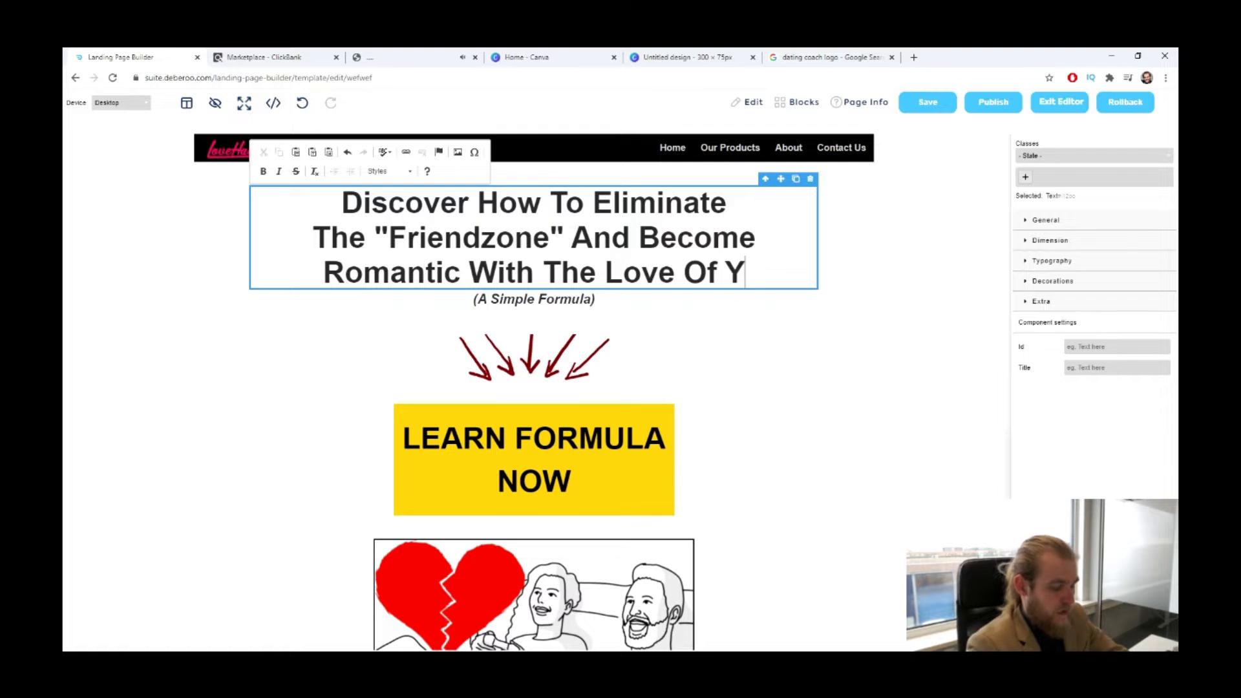
{"action": "type", "text": "our Life."}
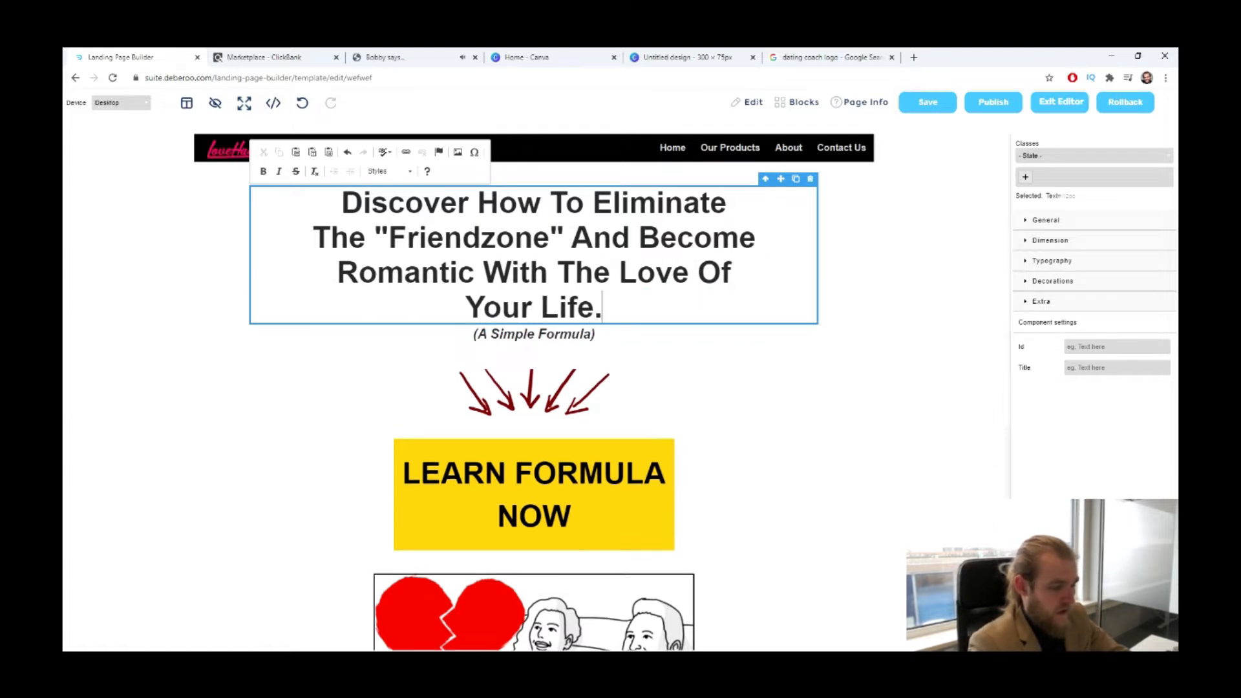
{"action": "left_click", "coordinate": [300, 476]}
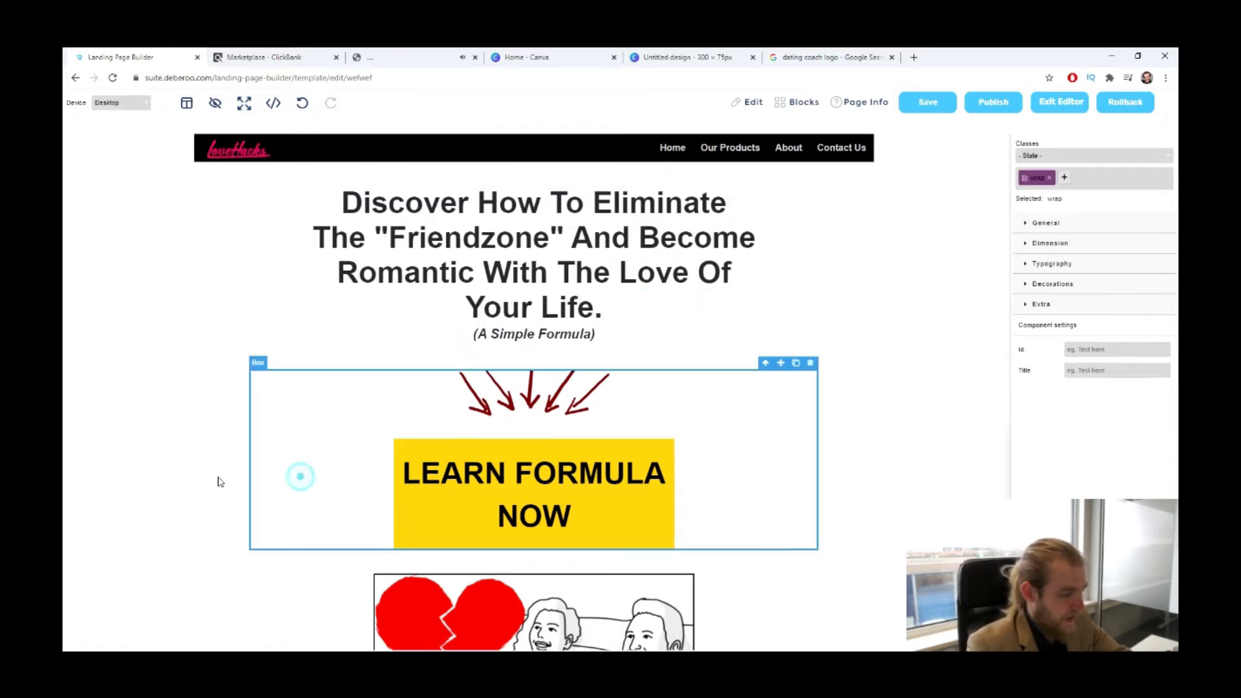
{"action": "left_click", "coordinate": [164, 407]}
- Replace the italic subheadline under the headline with "One Simple Hack That Will Eliminate The Friendzone"
{"action": "double_click", "coordinate": [582, 334]}
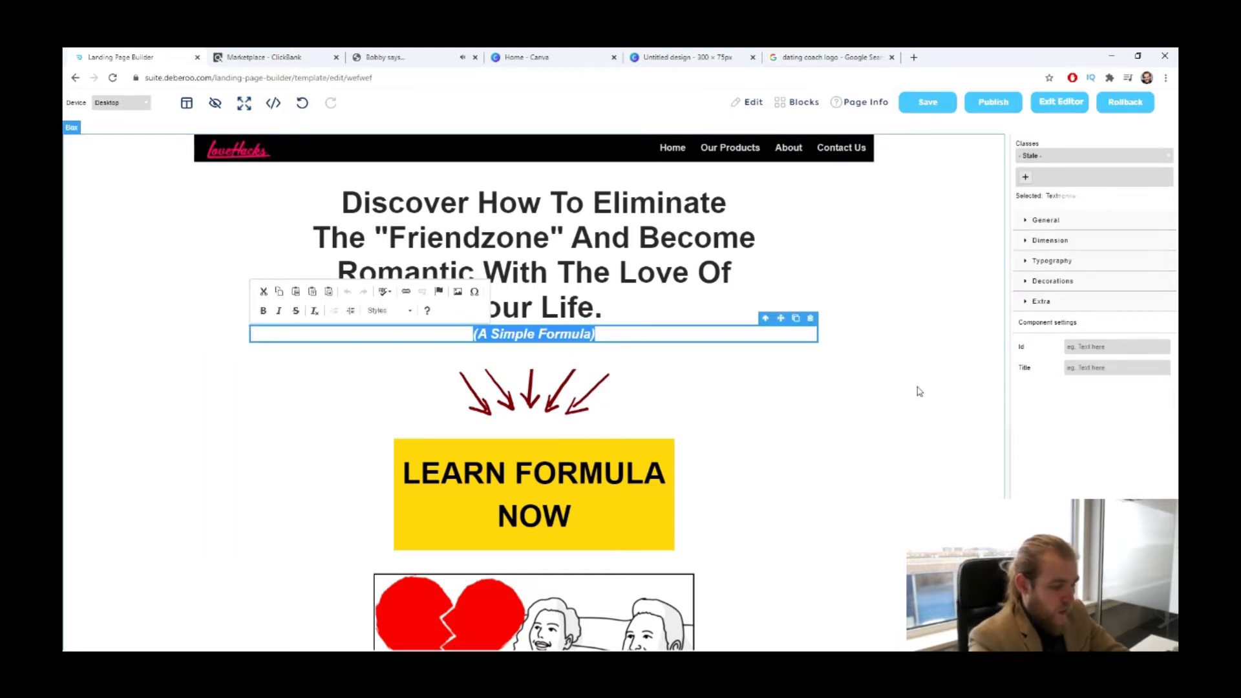
{"action": "type", "text": "One"}
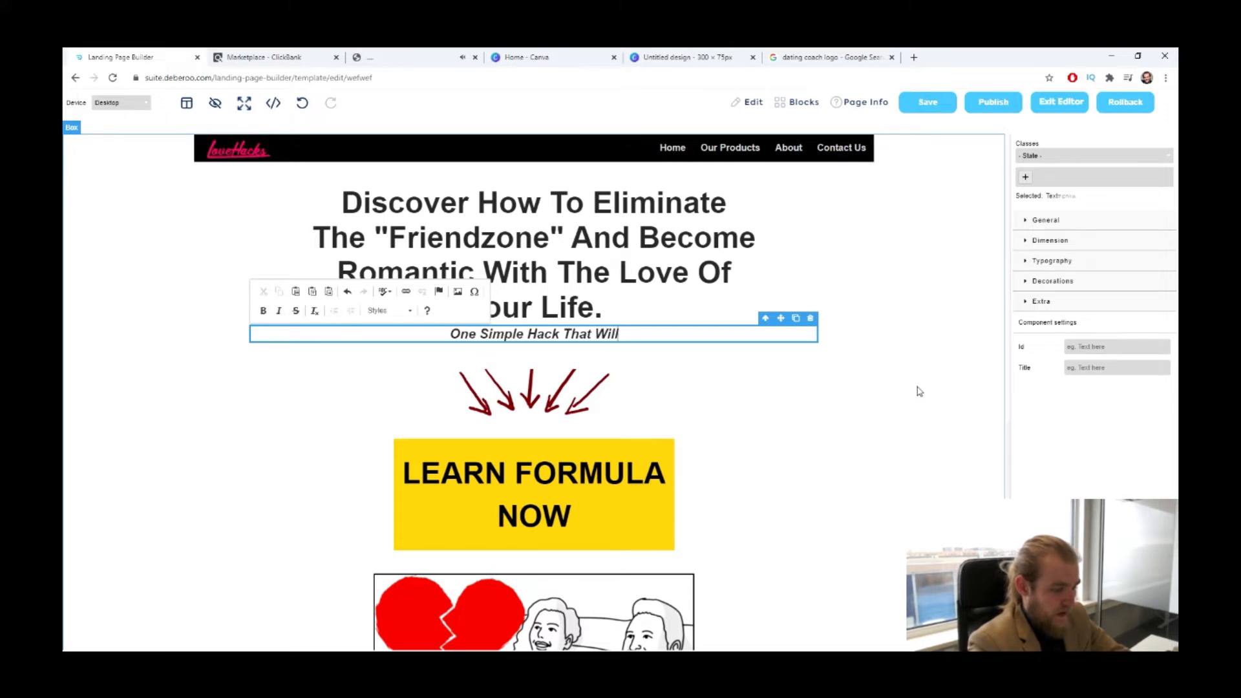
{"action": "type", "text": "mina"}
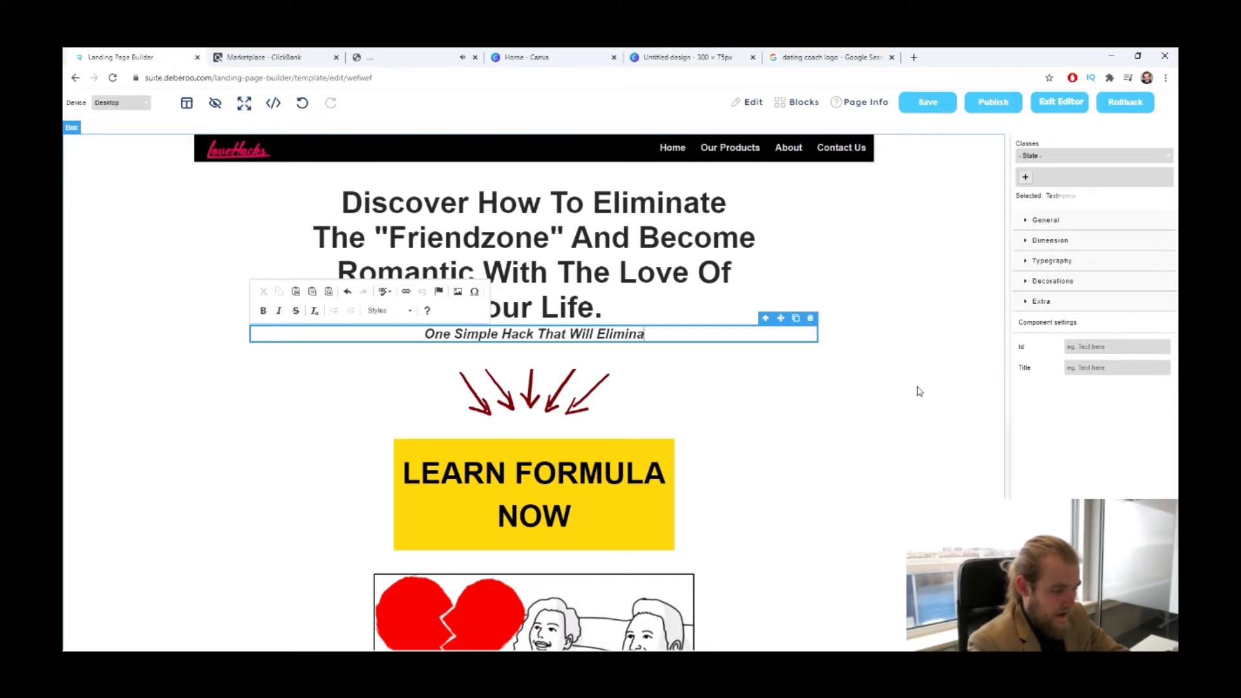
{"action": "type", "text": "te The F"}
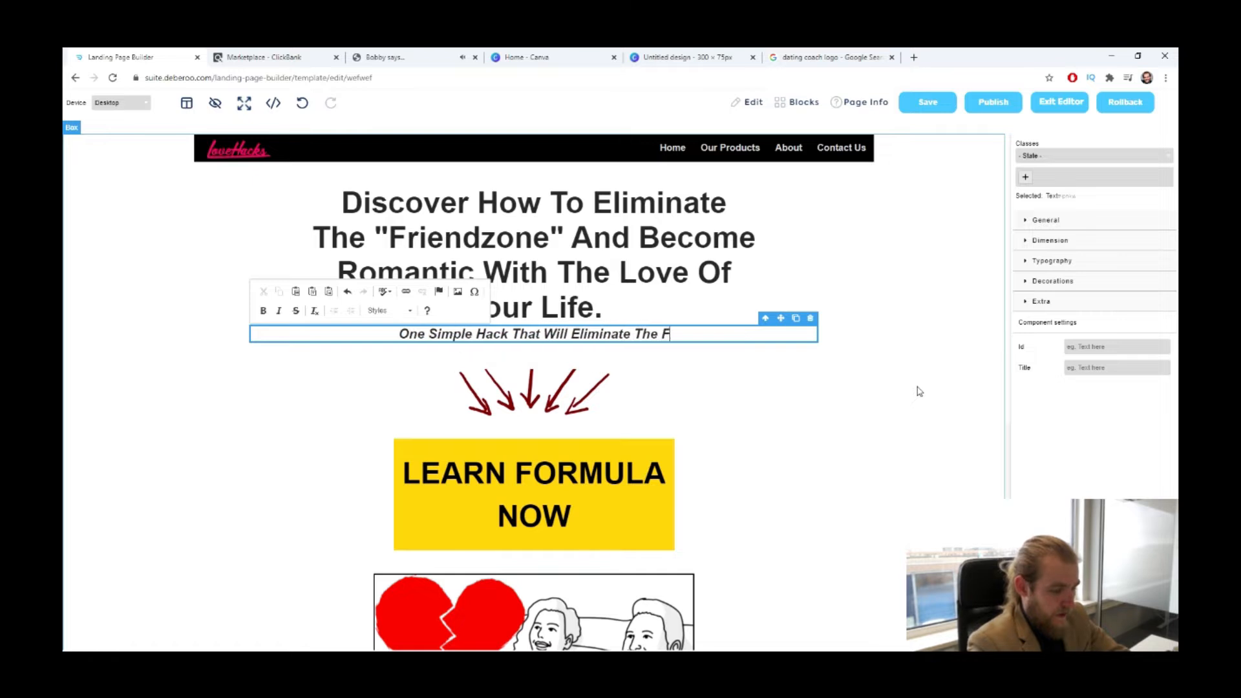
{"action": "type", "text": "riendzone"}
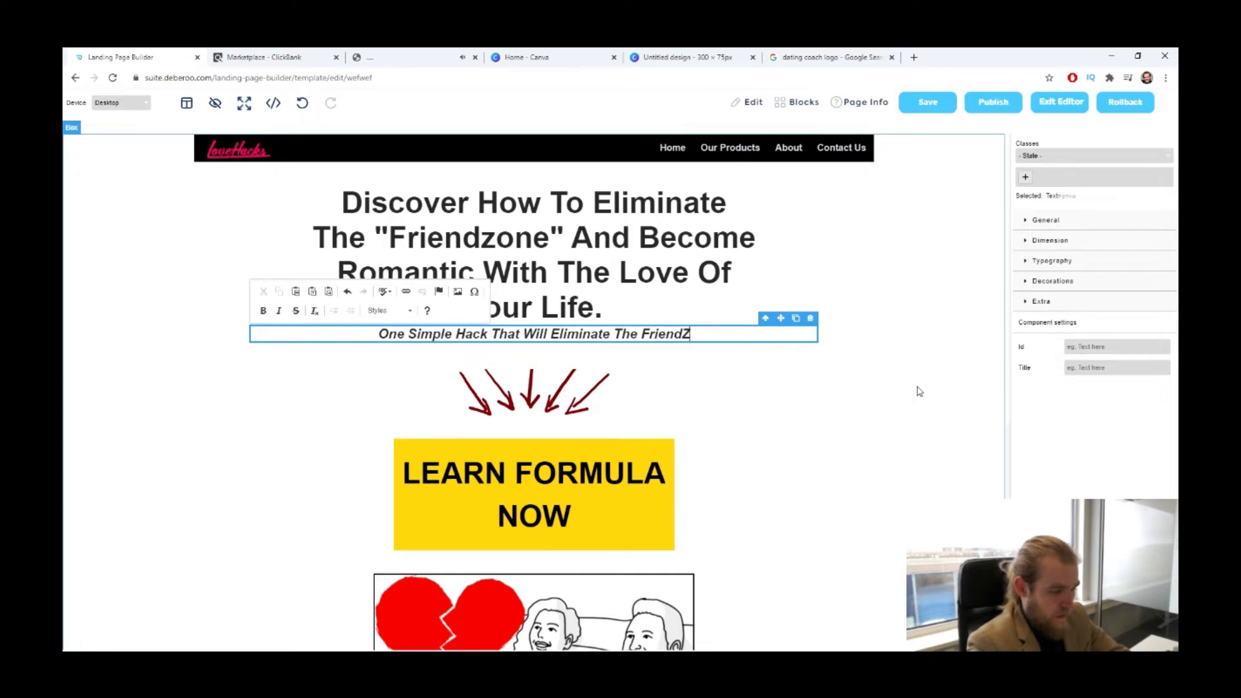
{"action": "left_click", "coordinate": [172, 418]}
- Change the text of the yellow button above the broken-heart image to "WATCH NOW"
{"action": "scroll", "coordinate": [156, 397], "scroll_direction": "down", "scroll_amount": 2}
{"action": "scroll", "coordinate": [155, 398], "scroll_direction": "down", "scroll_amount": 1}
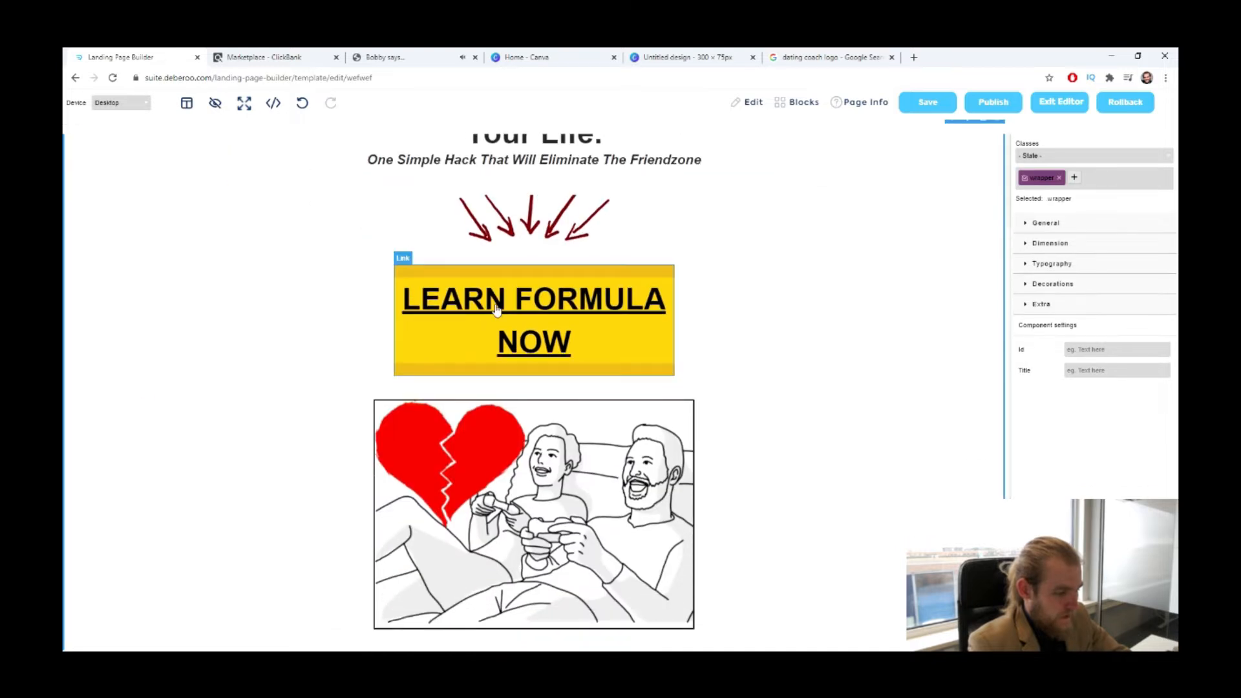
{"action": "left_click", "coordinate": [577, 340]}
{"action": "triple_click", "coordinate": [584, 348]}
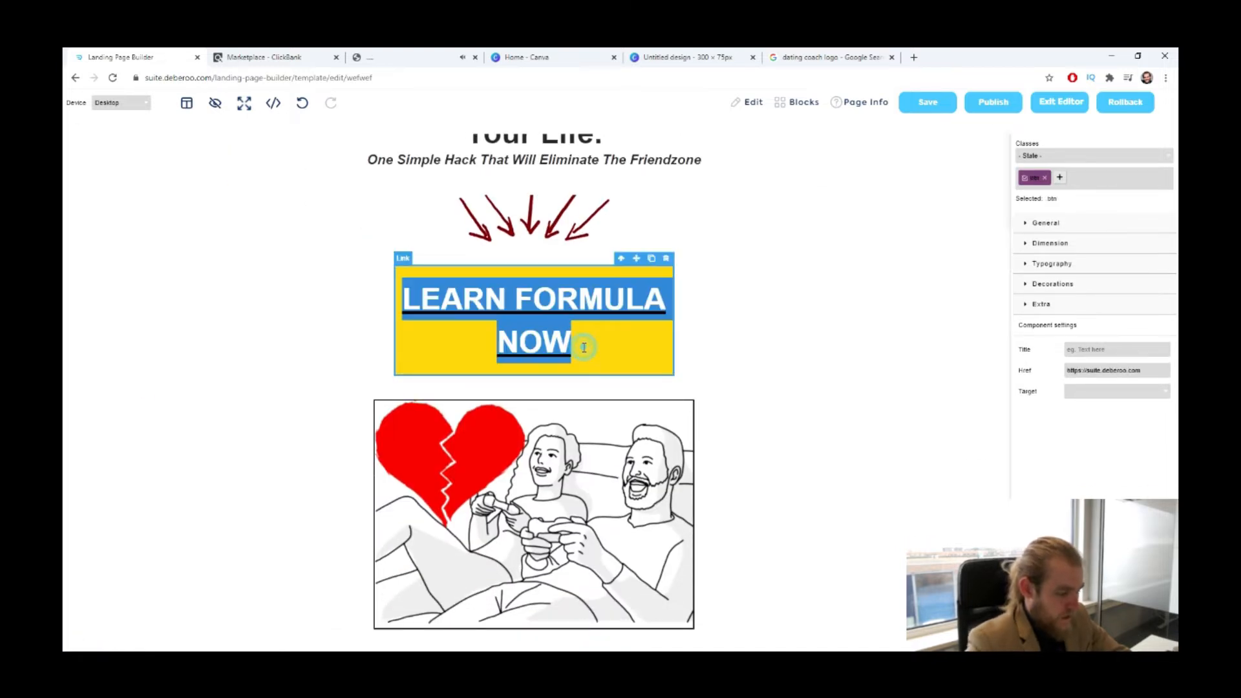
{"action": "type", "text": "WATCH NOW."}
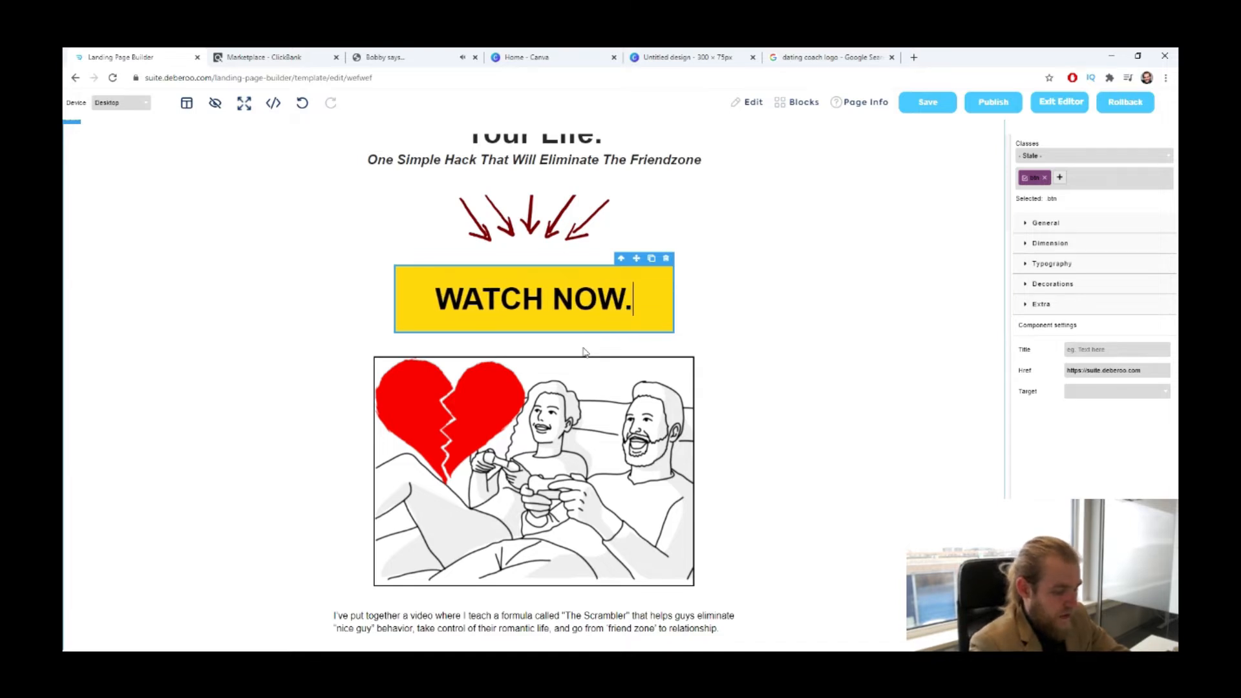
{"action": "key", "text": "BackSpace"}
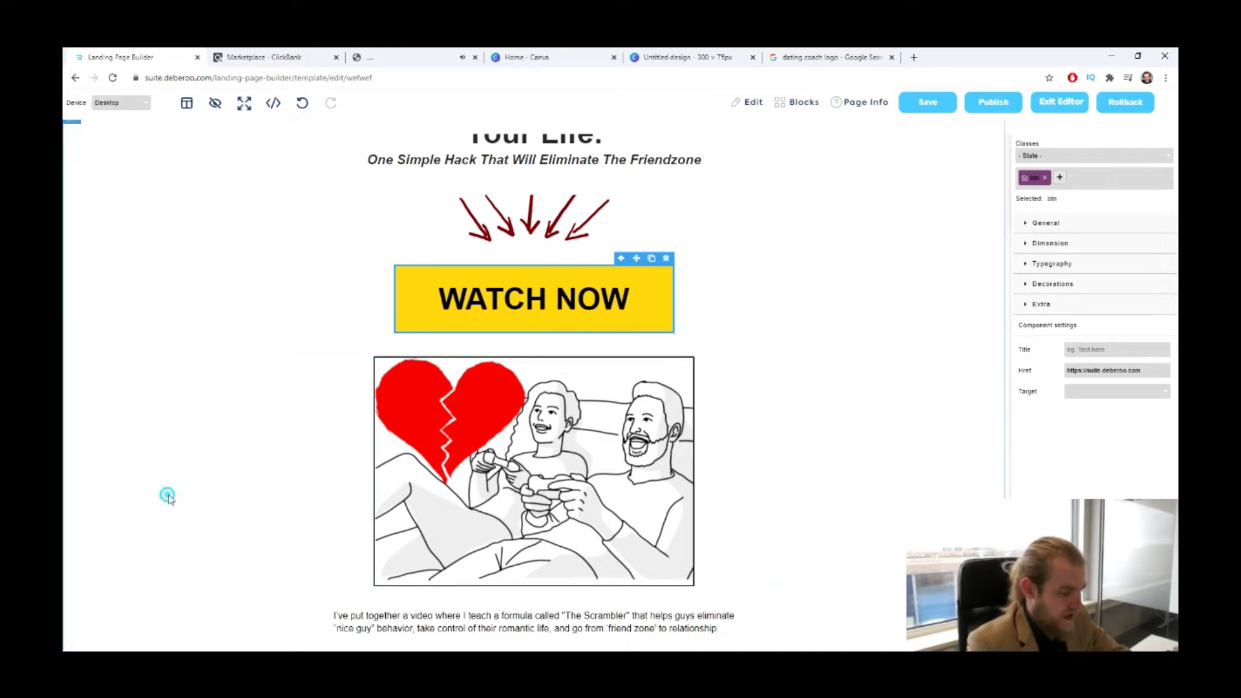
{"action": "left_click", "coordinate": [167, 496]}
- Change the text of the yellow button above the footer to "WATCH NOW"
{"action": "scroll", "coordinate": [435, 467], "scroll_direction": "down", "scroll_amount": 4}
{"action": "triple_click", "coordinate": [594, 480]}
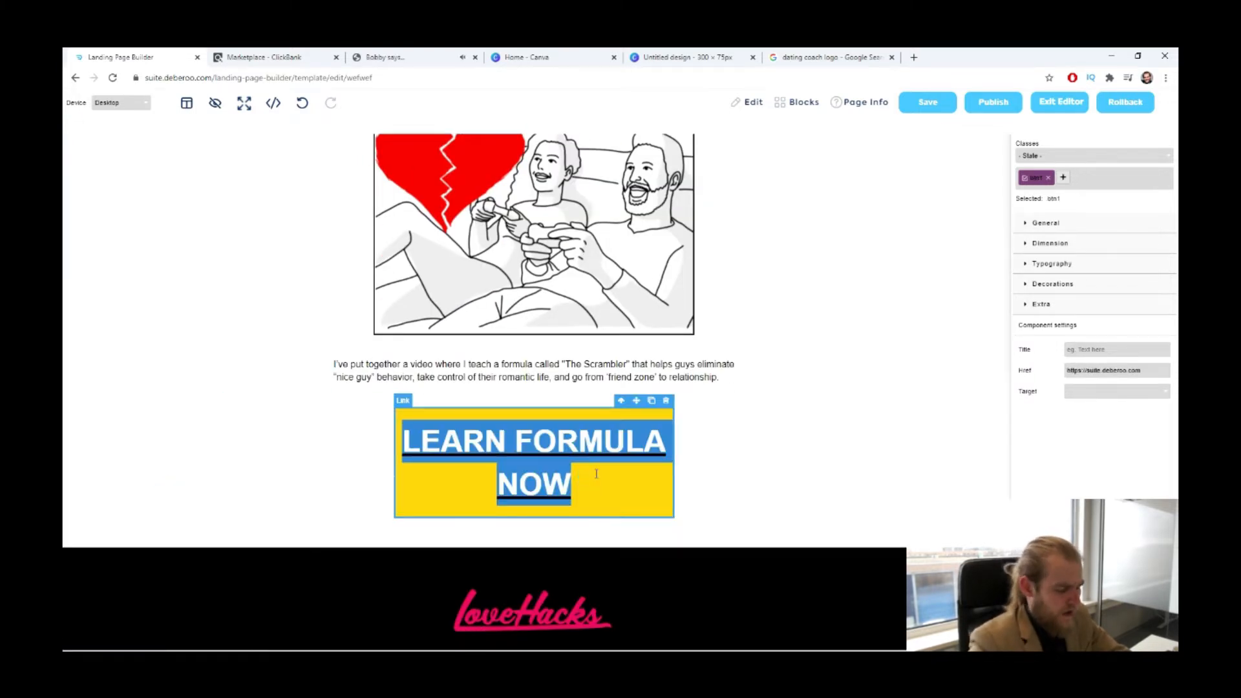
{"action": "type", "text": "WATCH NOW"}
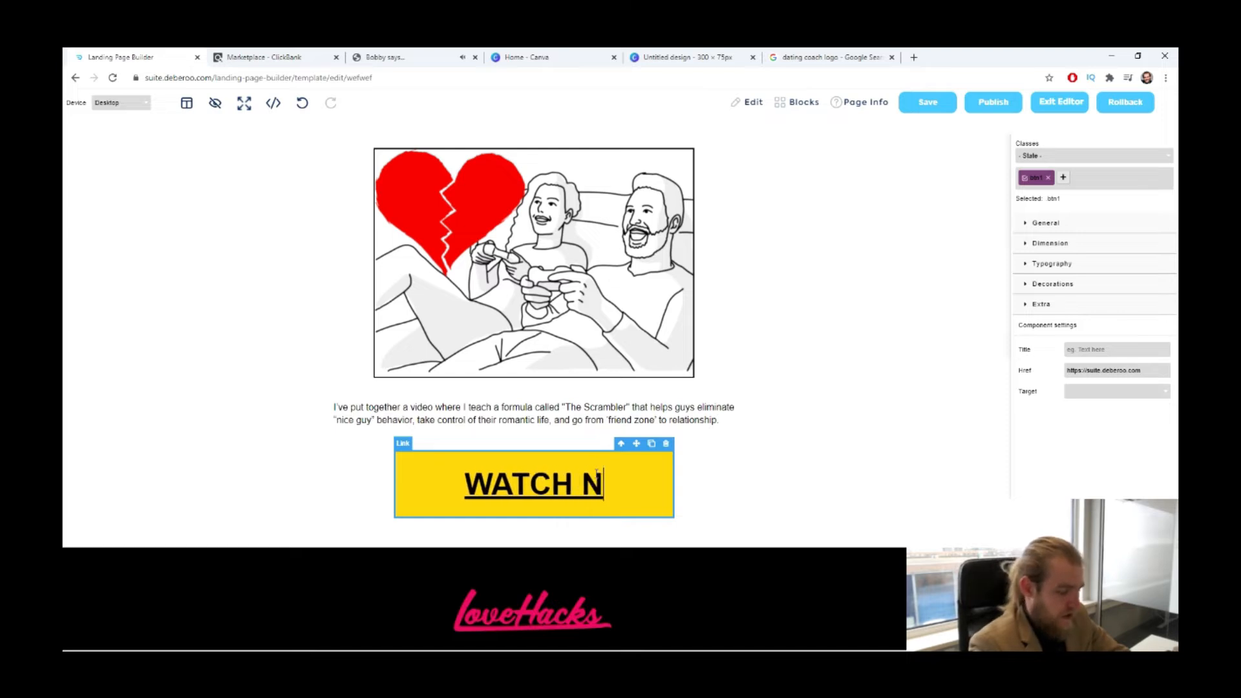
{"action": "left_click", "coordinate": [858, 562]}
- Try to move the Scrambler description paragraph above the broken-heart image
{"action": "scroll", "coordinate": [737, 468], "scroll_direction": "up", "scroll_amount": 2}
{"action": "scroll", "coordinate": [718, 437], "scroll_direction": "up", "scroll_amount": 4}
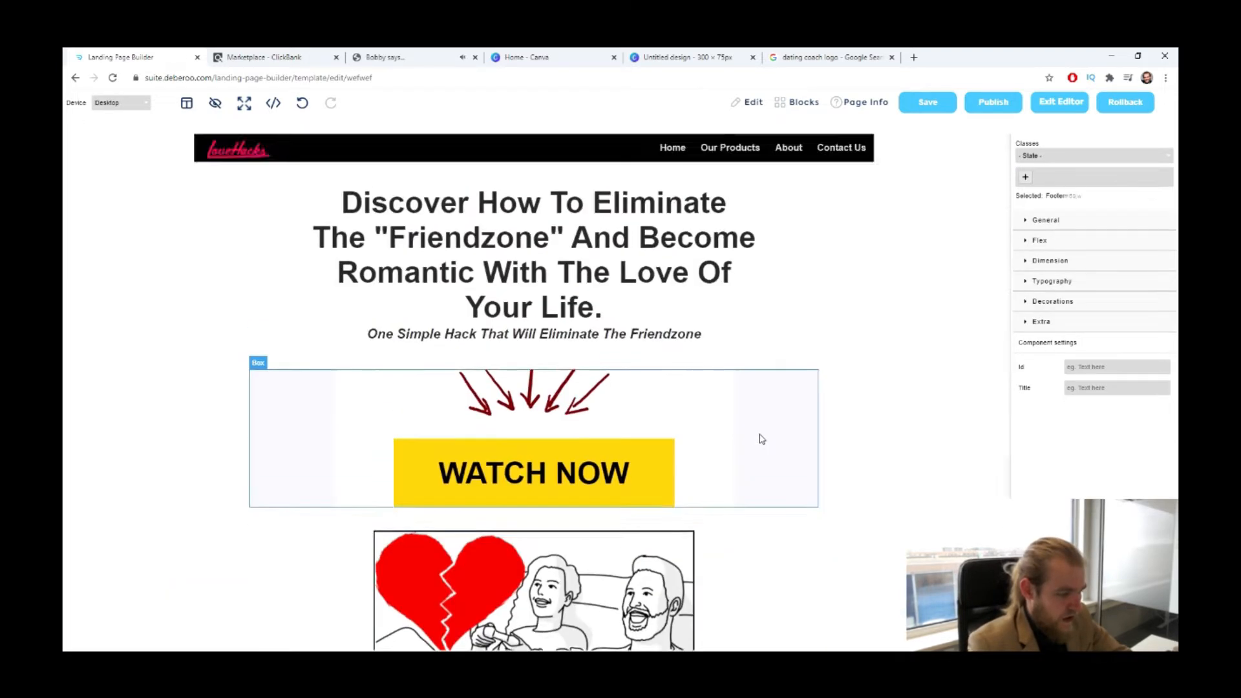
{"action": "scroll", "coordinate": [762, 435], "scroll_direction": "down", "scroll_amount": 5}
{"action": "scroll", "coordinate": [750, 442], "scroll_direction": "up", "scroll_amount": 2}
{"action": "scroll", "coordinate": [695, 453], "scroll_direction": "up", "scroll_amount": 1}
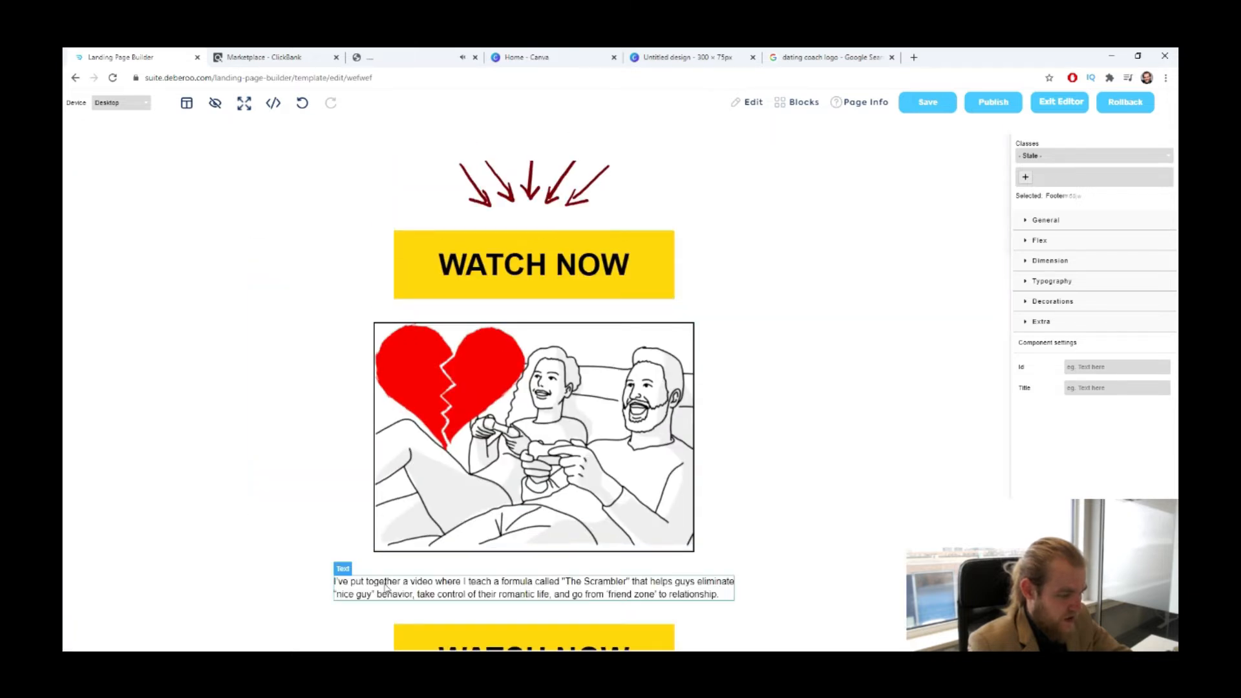
{"action": "left_click", "coordinate": [385, 585]}
{"action": "scroll", "coordinate": [692, 562], "scroll_direction": "up", "scroll_amount": 2}
{"action": "left_click_drag", "start_coordinate": [694, 570], "coordinate": [596, 407]}
{"action": "scroll", "coordinate": [596, 408], "scroll_direction": "down", "scroll_amount": 4}
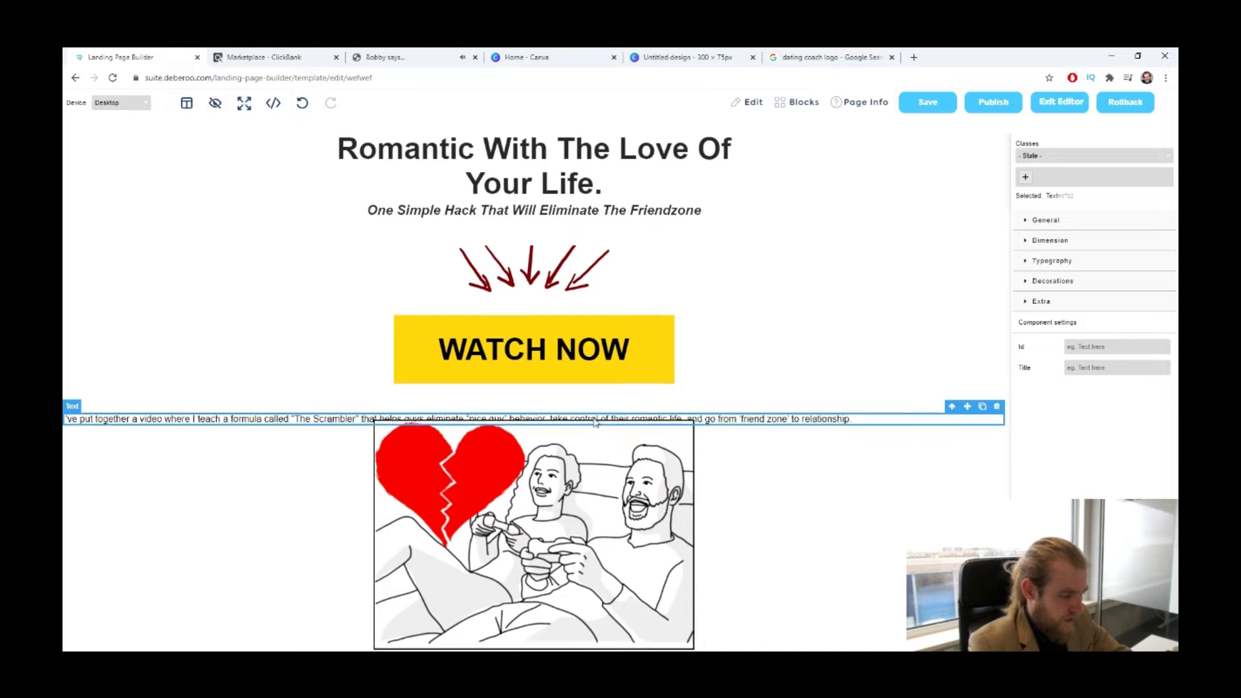
{"action": "scroll", "coordinate": [596, 408], "scroll_direction": "up", "scroll_amount": 3}
{"action": "left_click_drag", "start_coordinate": [969, 358], "coordinate": [964, 356]}
{"action": "key", "text": "ctrl+z"}
{"action": "key", "text": "ctrl+z"}
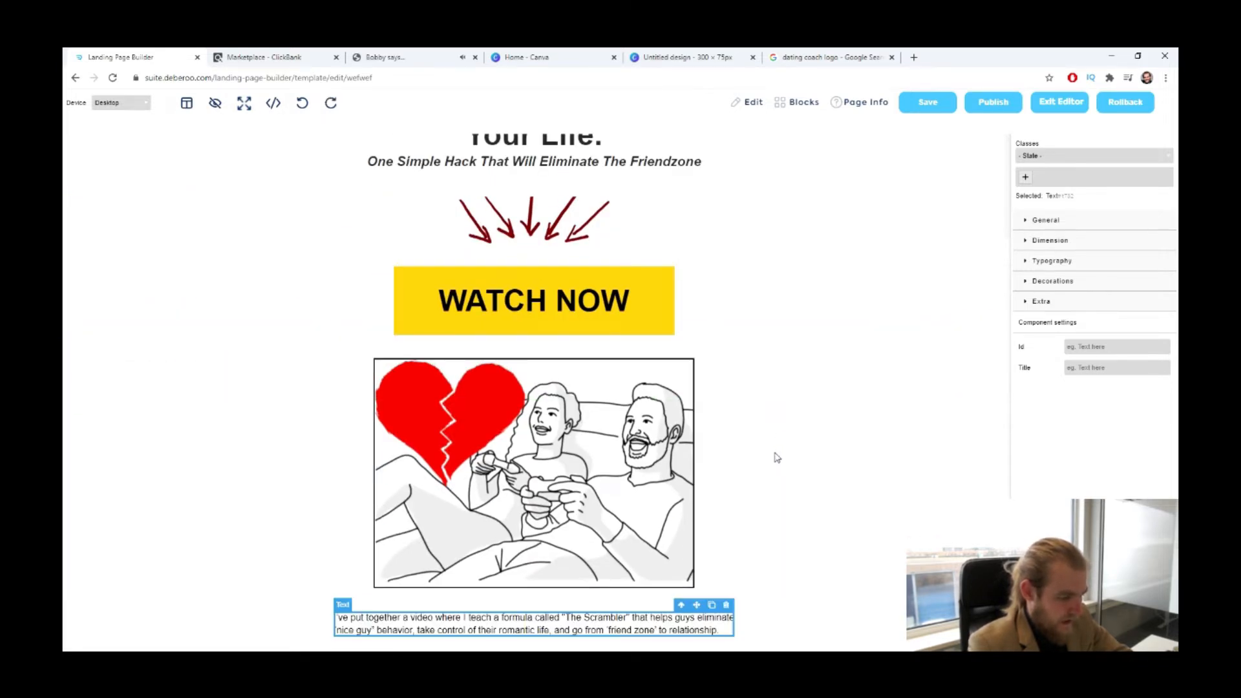
- Move the Scrambler description paragraph between the upper WATCH NOW button and the broken-heart image
{"action": "scroll", "coordinate": [775, 457], "scroll_direction": "down", "scroll_amount": 3}
{"action": "left_click", "coordinate": [881, 589]}
{"action": "left_click", "coordinate": [607, 420]}
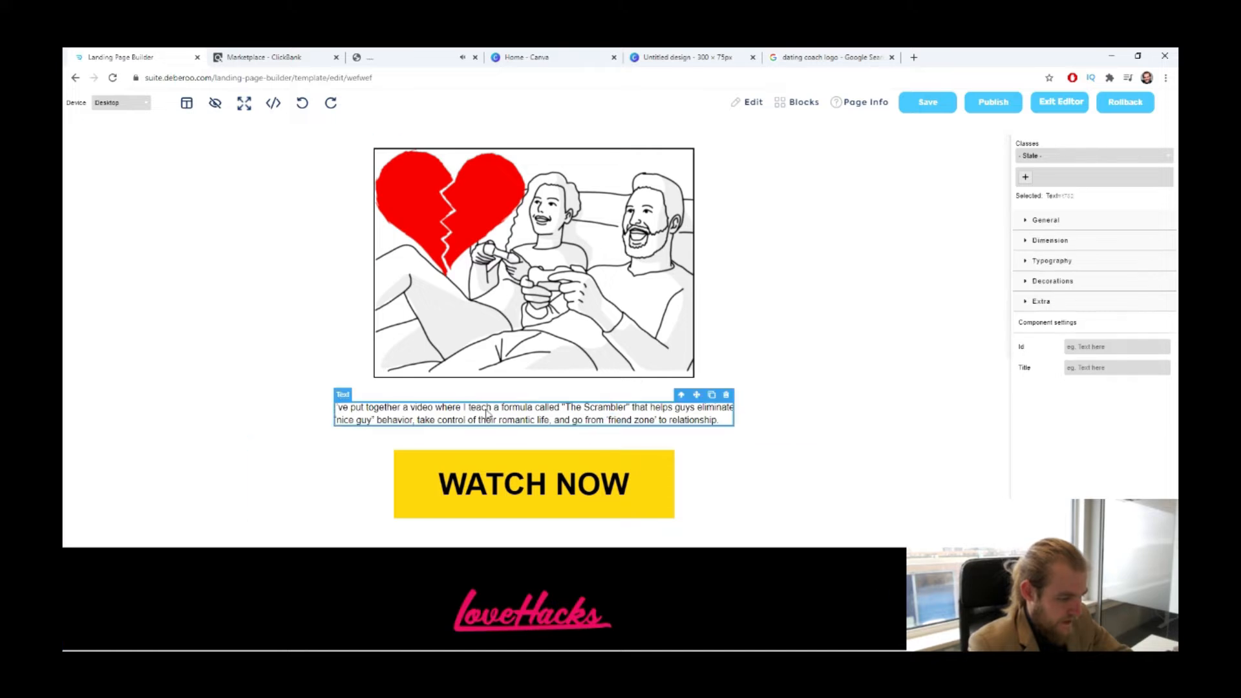
{"action": "scroll", "coordinate": [775, 491], "scroll_direction": "up", "scroll_amount": 4}
{"action": "left_click_drag", "start_coordinate": [696, 628], "coordinate": [435, 353]}
{"action": "scroll", "coordinate": [619, 358], "scroll_direction": "down", "scroll_amount": 3}
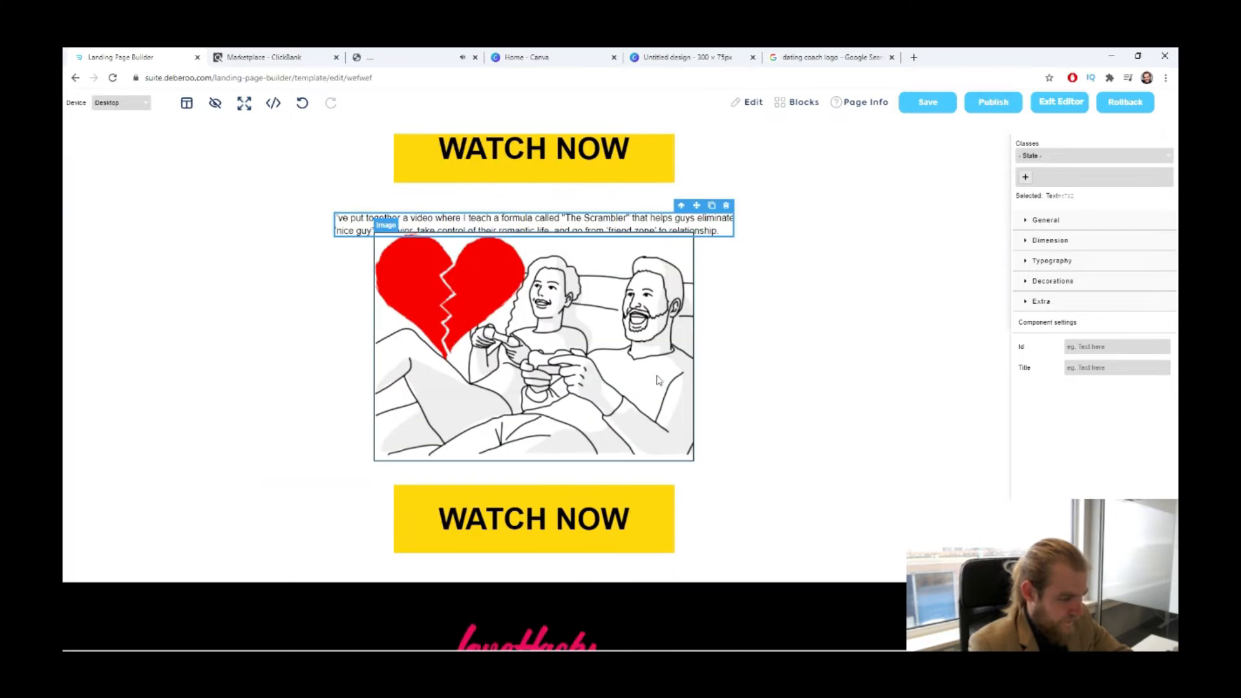
- Try to move the broken-heart image lower, away from the description paragraph
{"action": "left_click", "coordinate": [619, 357]}
{"action": "left_click_drag", "start_coordinate": [658, 227], "coordinate": [503, 479]}
{"action": "scroll", "coordinate": [665, 351], "scroll_direction": "down", "scroll_amount": 3}
{"action": "key", "text": "ctrl+z"}
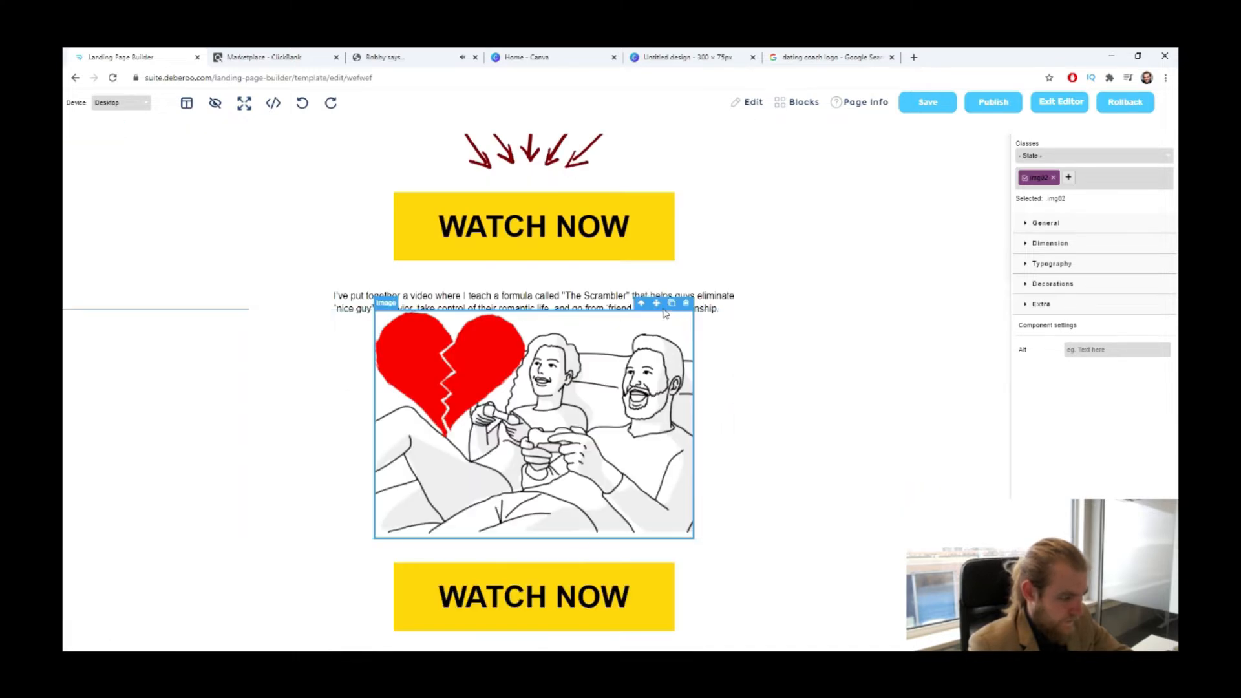
- Add six blank lines at the end of the Scrambler description paragraph to push the broken-heart image further down
{"action": "left_click", "coordinate": [665, 311]}
{"action": "scroll", "coordinate": [711, 194], "scroll_direction": "down", "scroll_amount": 2}
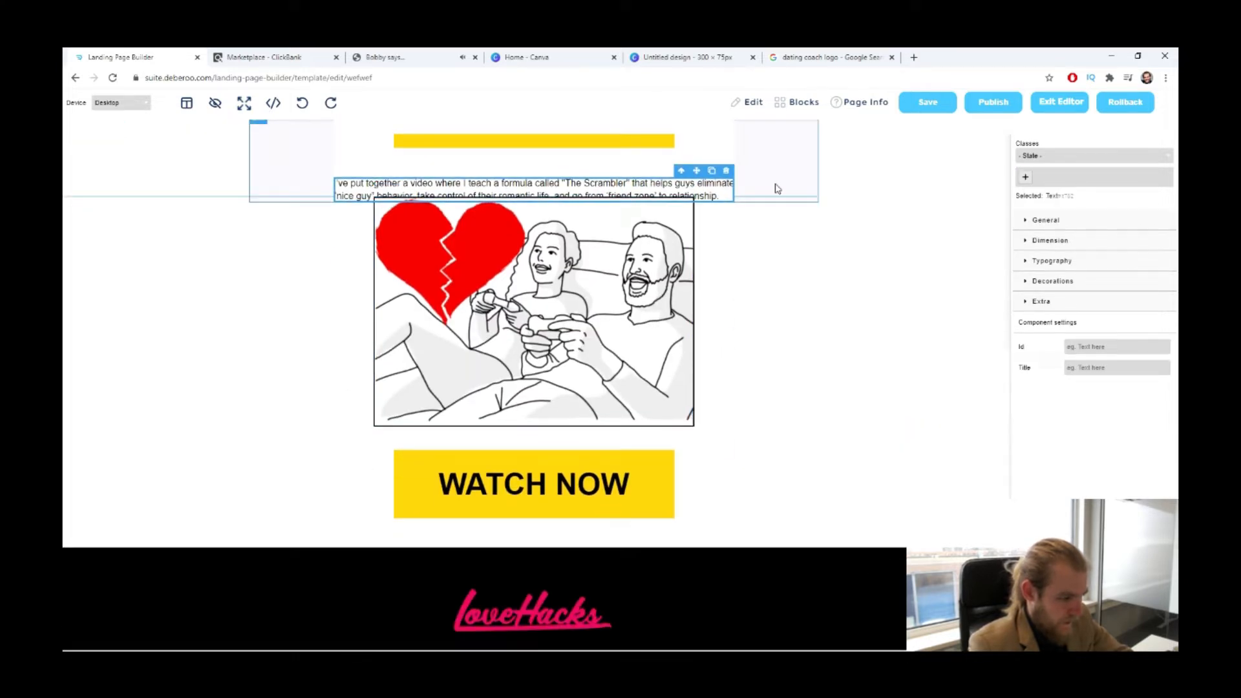
{"action": "double_click", "coordinate": [705, 184]}
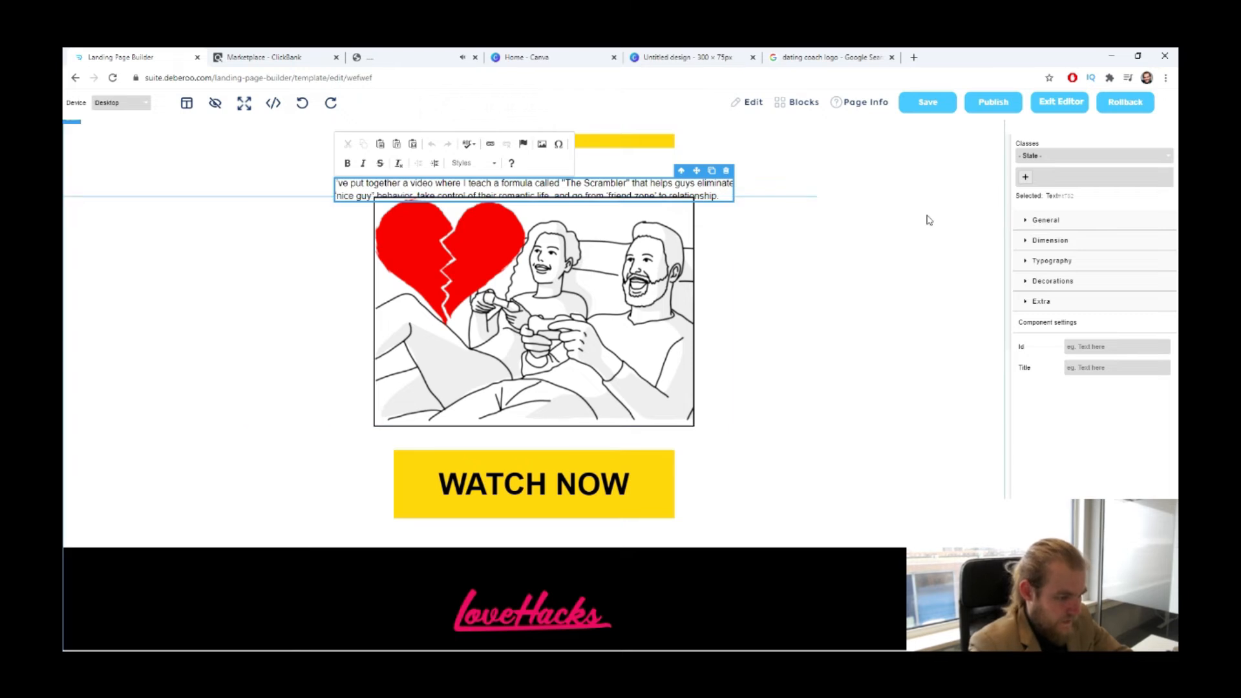
{"action": "double_click", "coordinate": [712, 194]}
{"action": "key", "text": "Return"}
{"action": "key", "text": "Return"}
{"action": "key", "text": "Return"}
{"action": "key", "text": "Return"}
{"action": "key", "text": "Return"}
{"action": "key", "text": "Return"}
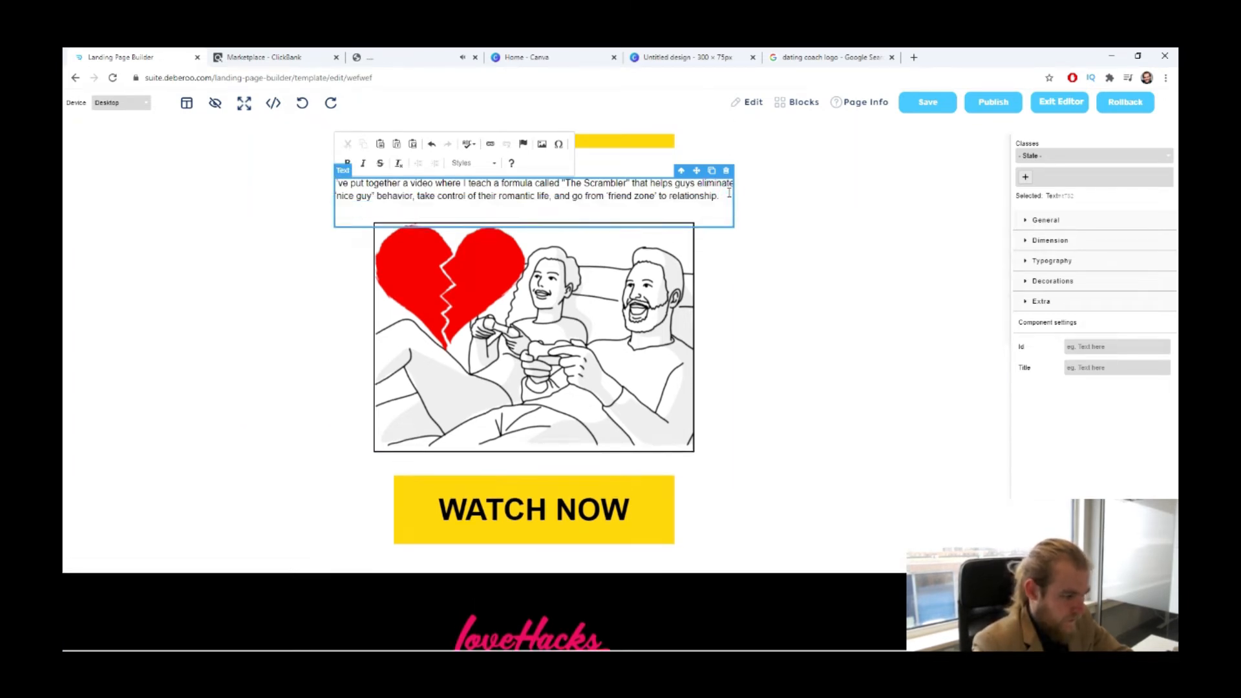
{"action": "left_click", "coordinate": [886, 452]}
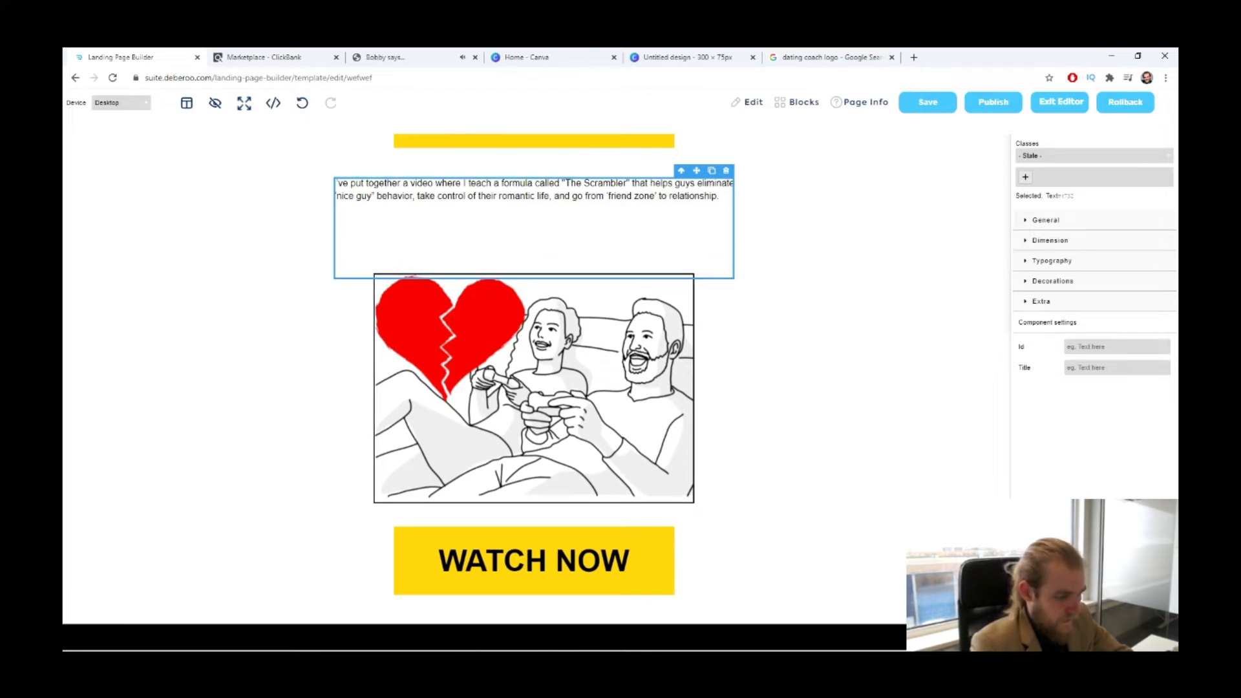
- Review the landing page layout from the headline down to the footer, checking the spacing between text, image and buttons
{"action": "scroll", "coordinate": [728, 406], "scroll_direction": "up", "scroll_amount": 1}
{"action": "scroll", "coordinate": [728, 406], "scroll_direction": "up", "scroll_amount": 5}
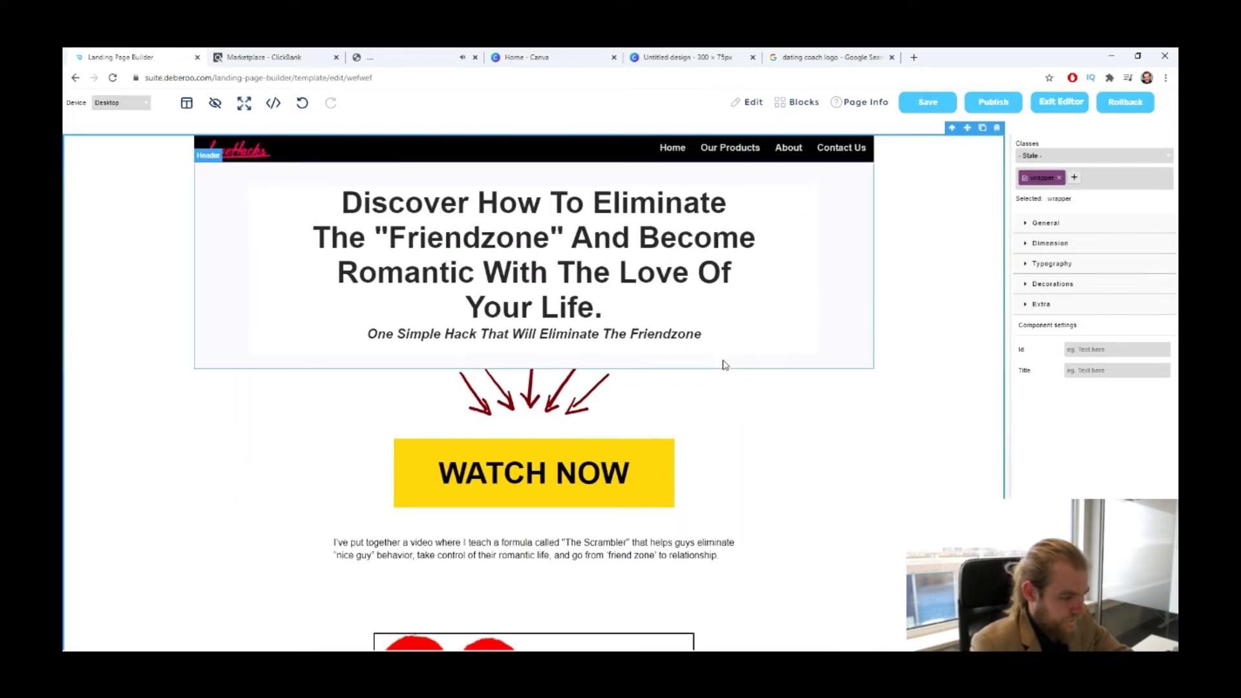
{"action": "scroll", "coordinate": [493, 316], "scroll_direction": "down", "scroll_amount": 5}
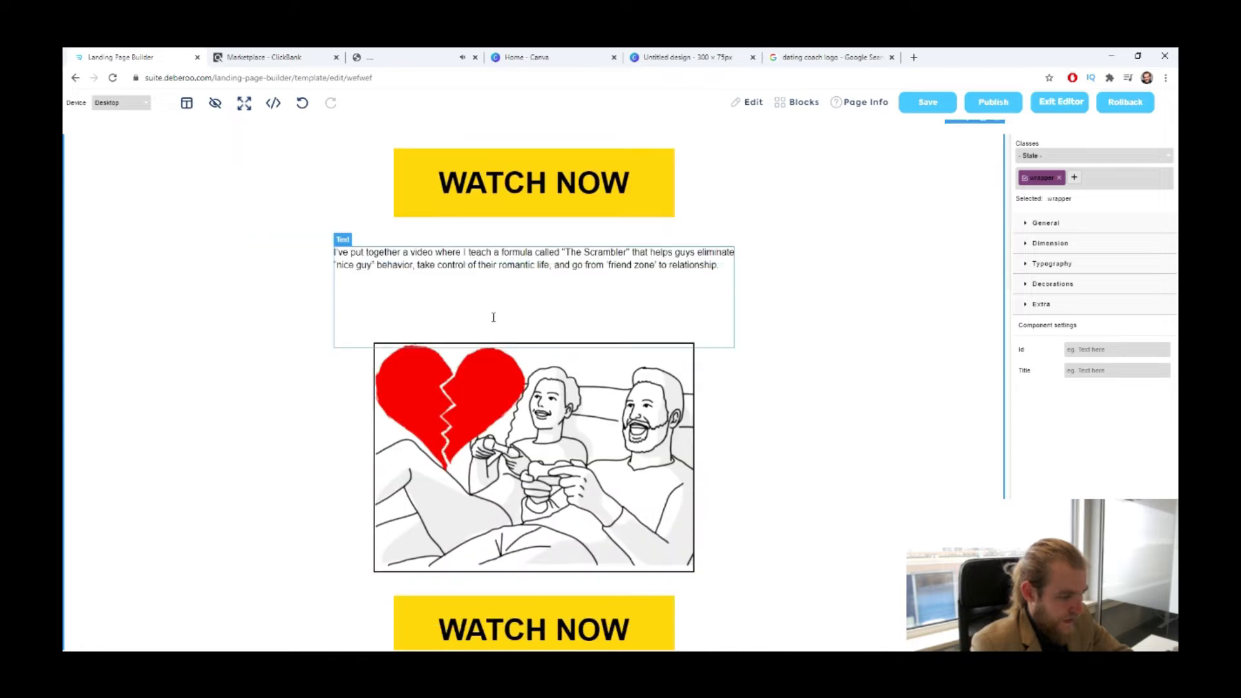
{"action": "scroll", "coordinate": [498, 310], "scroll_direction": "up", "scroll_amount": 2}
{"action": "scroll", "coordinate": [505, 303], "scroll_direction": "down", "scroll_amount": 3}
{"action": "scroll", "coordinate": [517, 250], "scroll_direction": "up", "scroll_amount": 6}
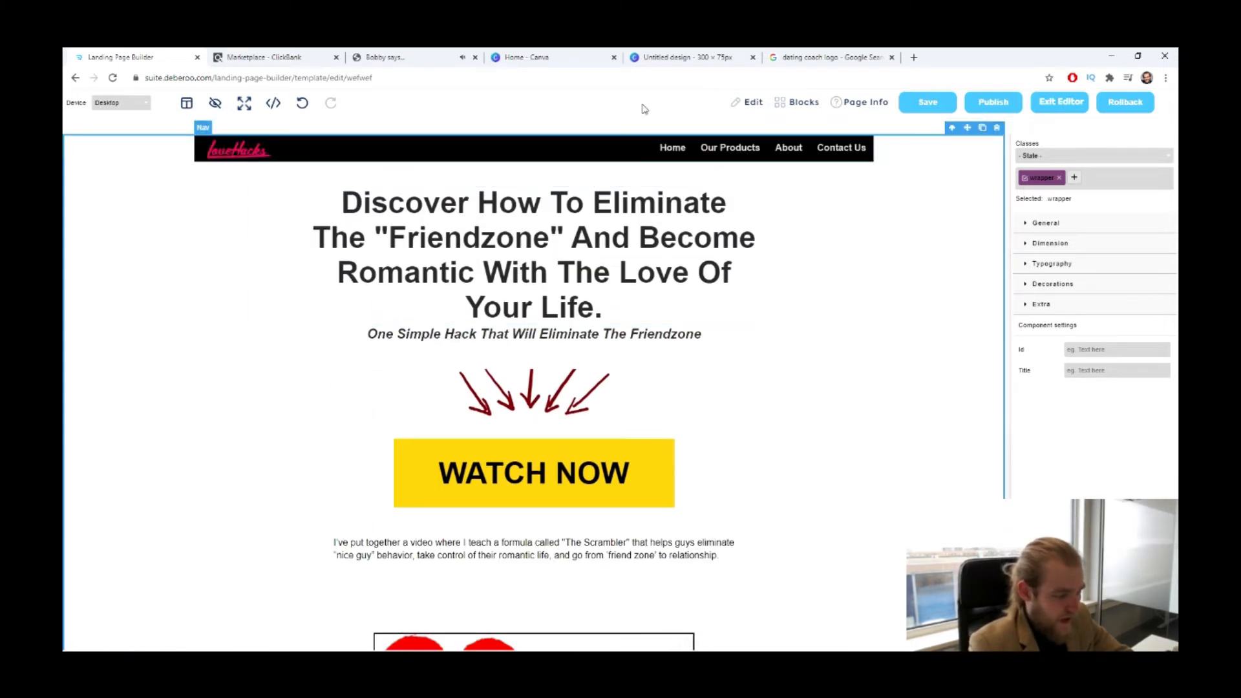
{"action": "scroll", "coordinate": [569, 382], "scroll_direction": "down", "scroll_amount": 7}
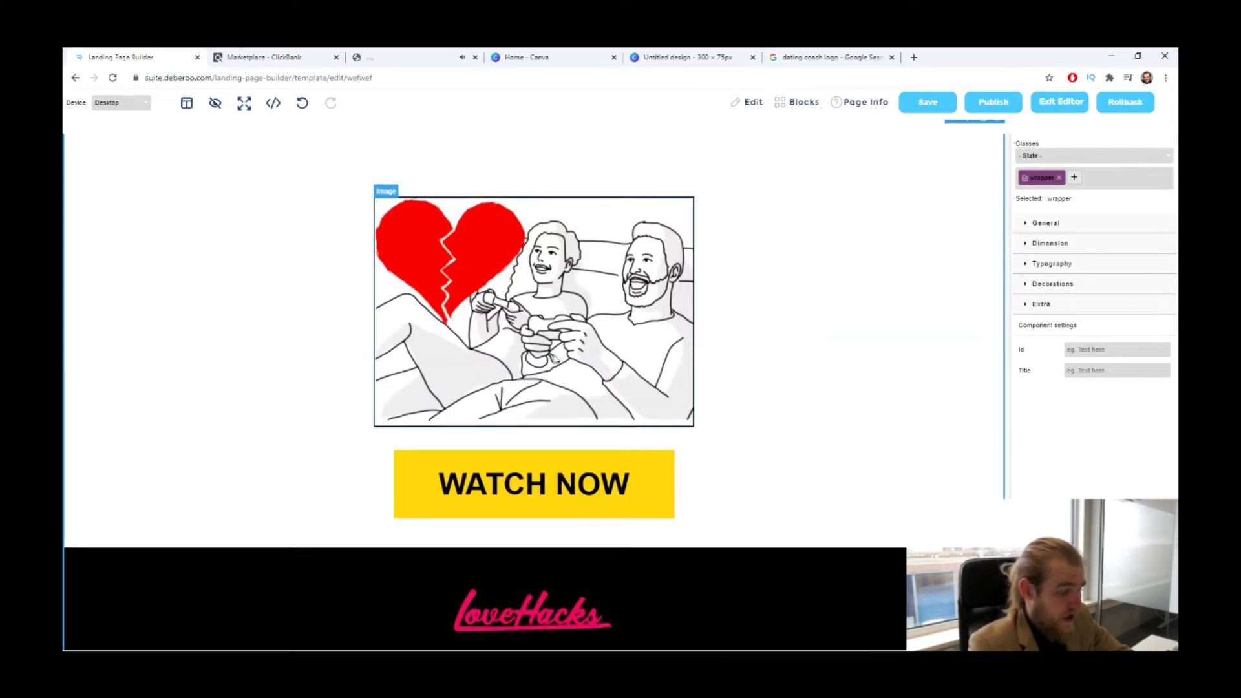
{"action": "scroll", "coordinate": [552, 338], "scroll_direction": "up", "scroll_amount": 6}
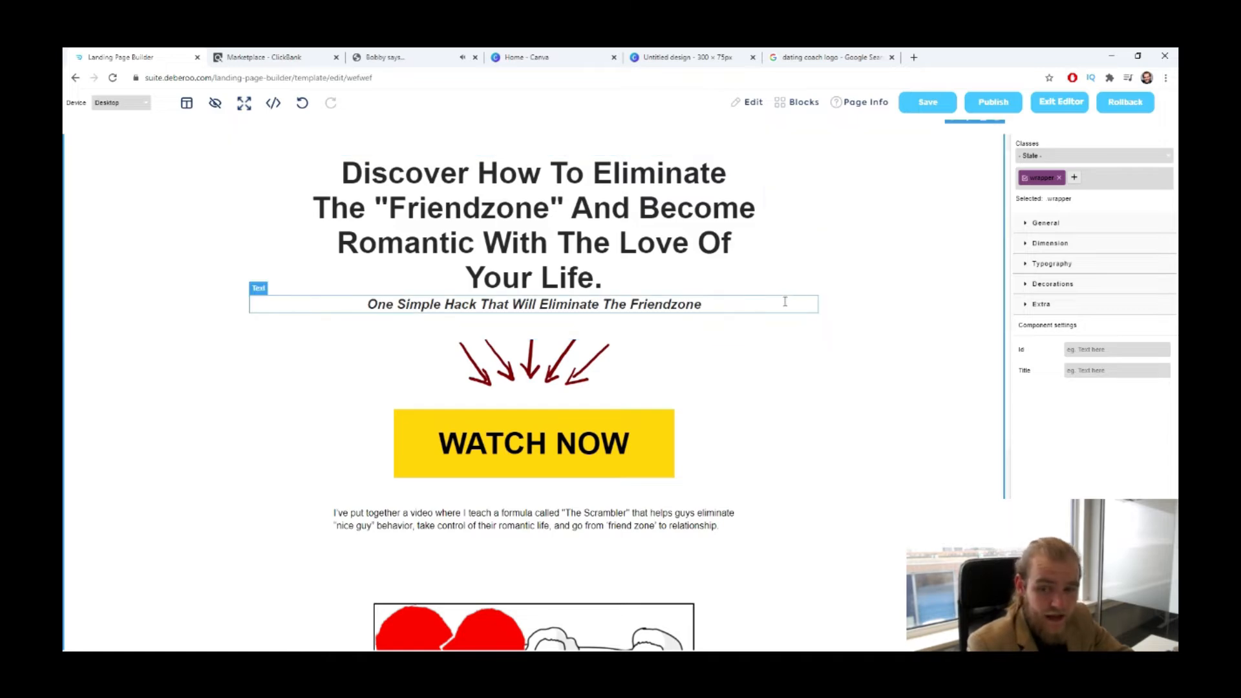
{"action": "scroll", "coordinate": [772, 317], "scroll_direction": "down", "scroll_amount": 6}
{"action": "scroll", "coordinate": [647, 310], "scroll_direction": "up", "scroll_amount": 3}
{"action": "scroll", "coordinate": [489, 366], "scroll_direction": "down", "scroll_amount": 3}
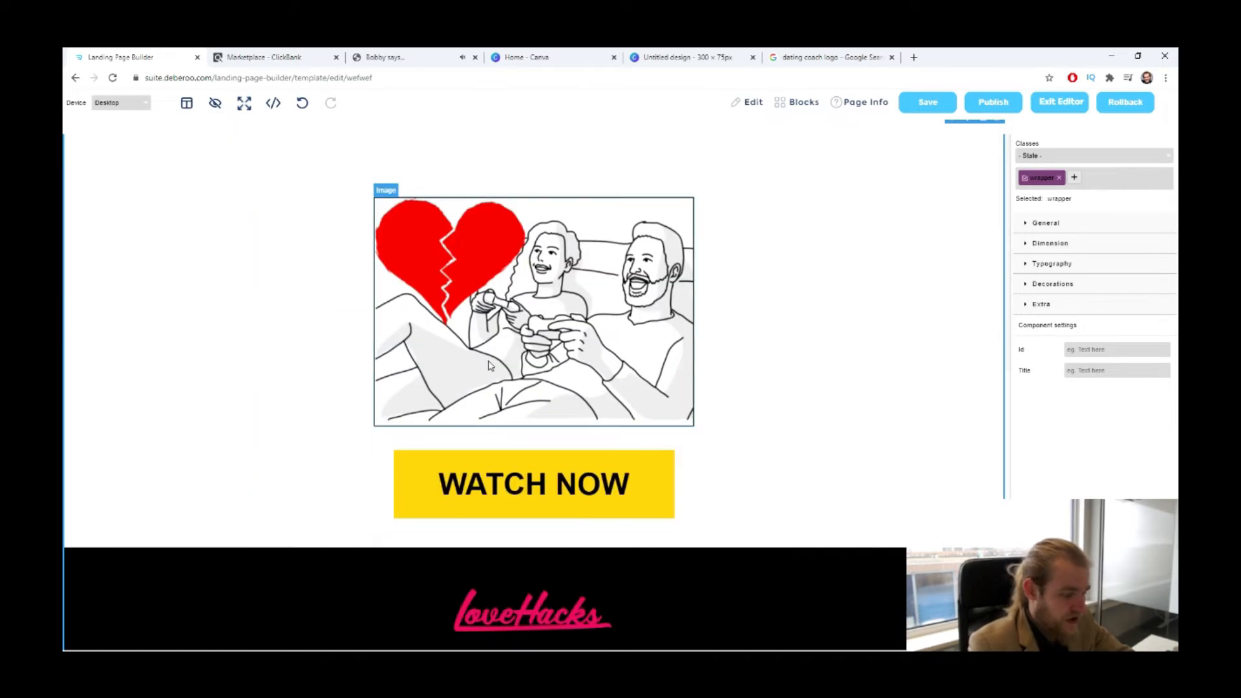
{"action": "scroll", "coordinate": [517, 317], "scroll_direction": "up", "scroll_amount": 3}
{"action": "scroll", "coordinate": [548, 336], "scroll_direction": "down", "scroll_amount": 3}
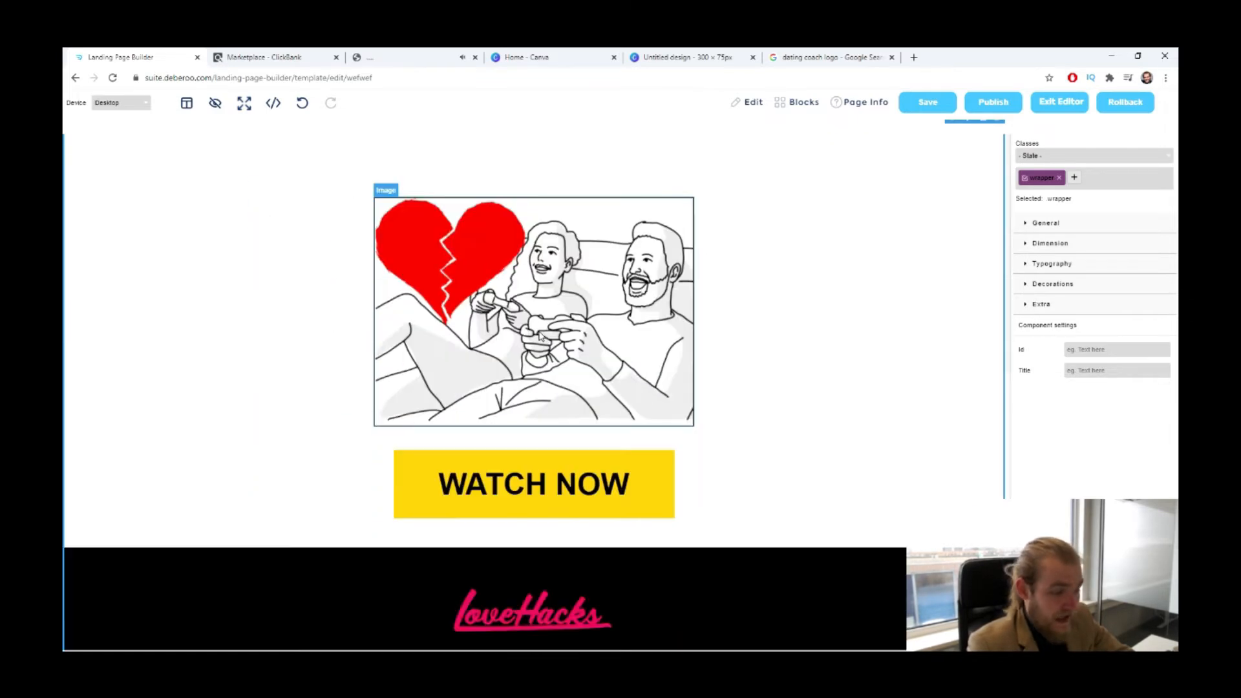
{"action": "scroll", "coordinate": [548, 412], "scroll_direction": "up", "scroll_amount": 3}
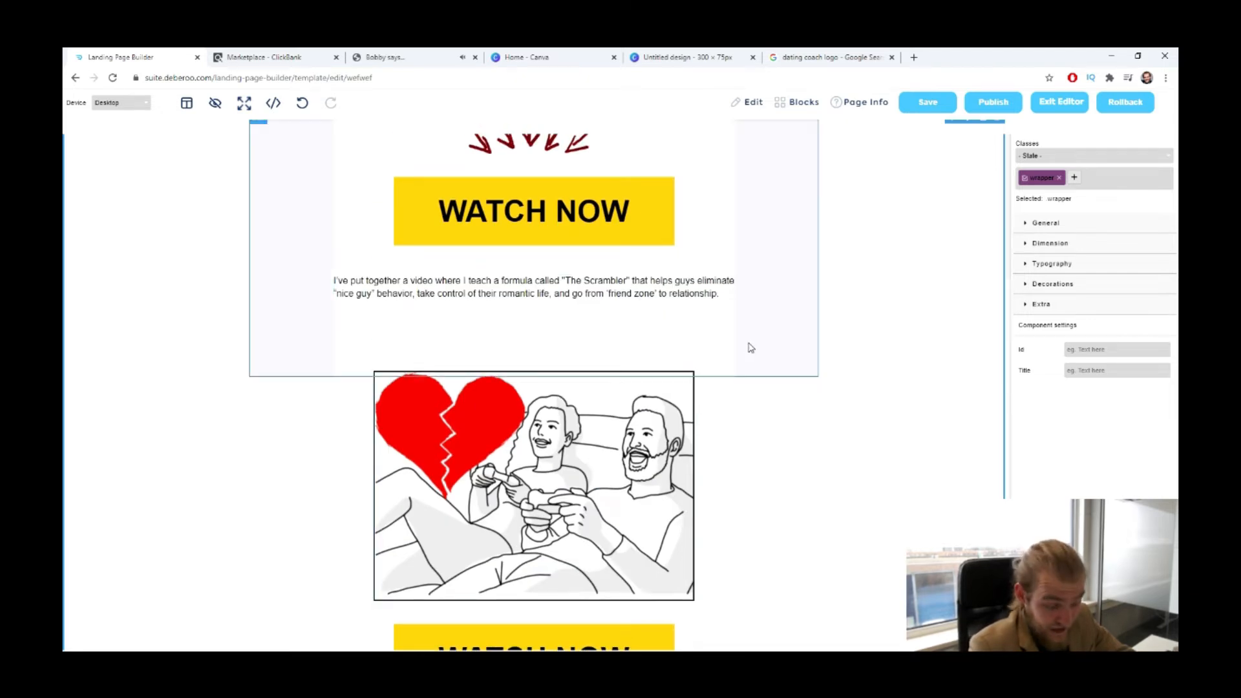
{"action": "left_click", "coordinate": [656, 445]}
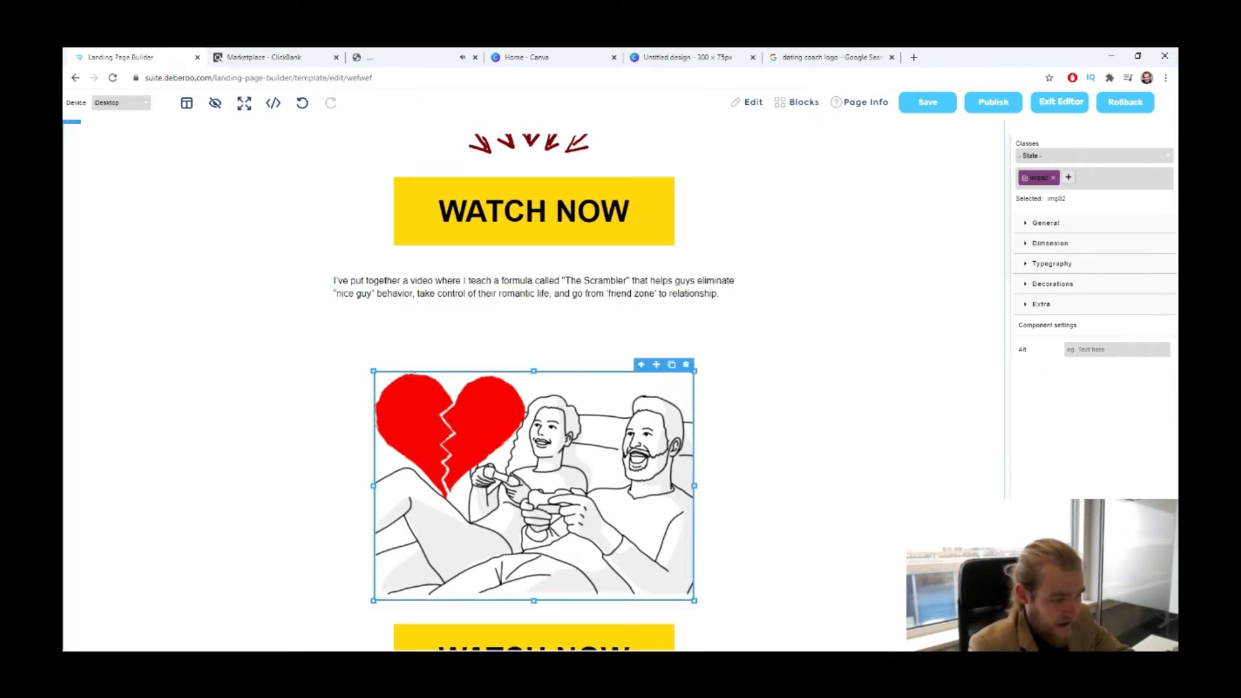
{"action": "left_click", "coordinate": [897, 542]}
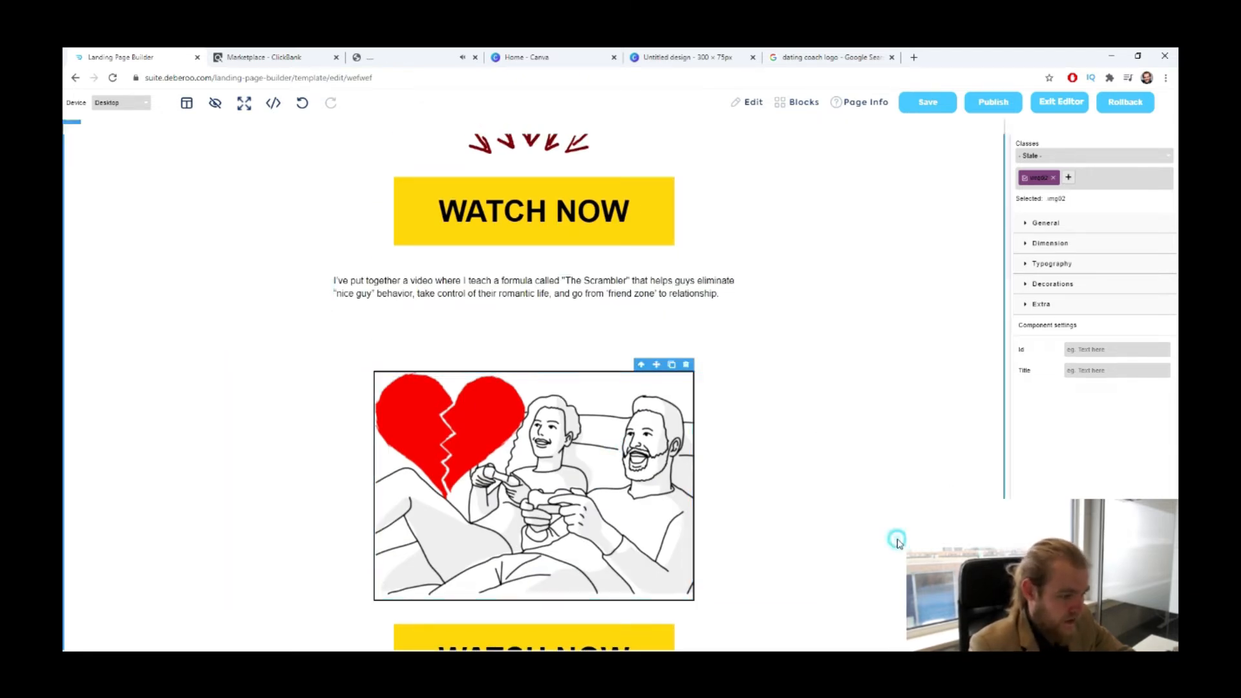
{"action": "triple_click", "coordinate": [554, 298]}
{"action": "left_click", "coordinate": [952, 366]}
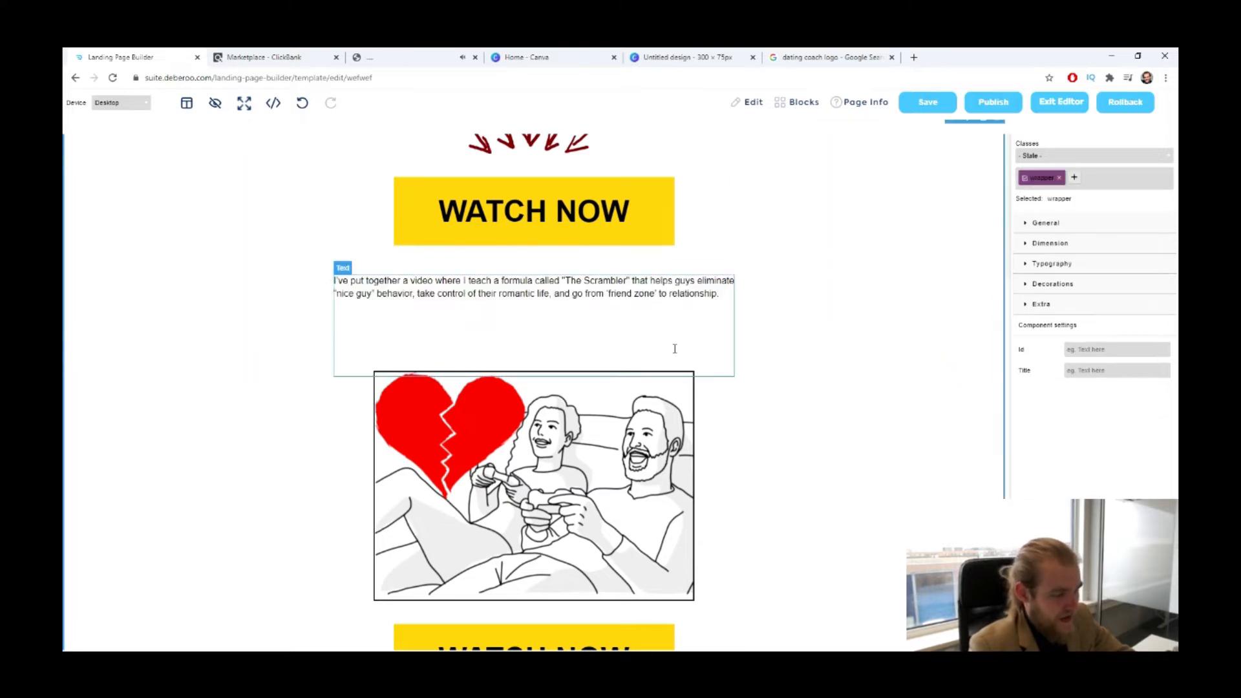
{"action": "left_click", "coordinate": [605, 556]}
{"action": "left_click", "coordinate": [914, 435]}
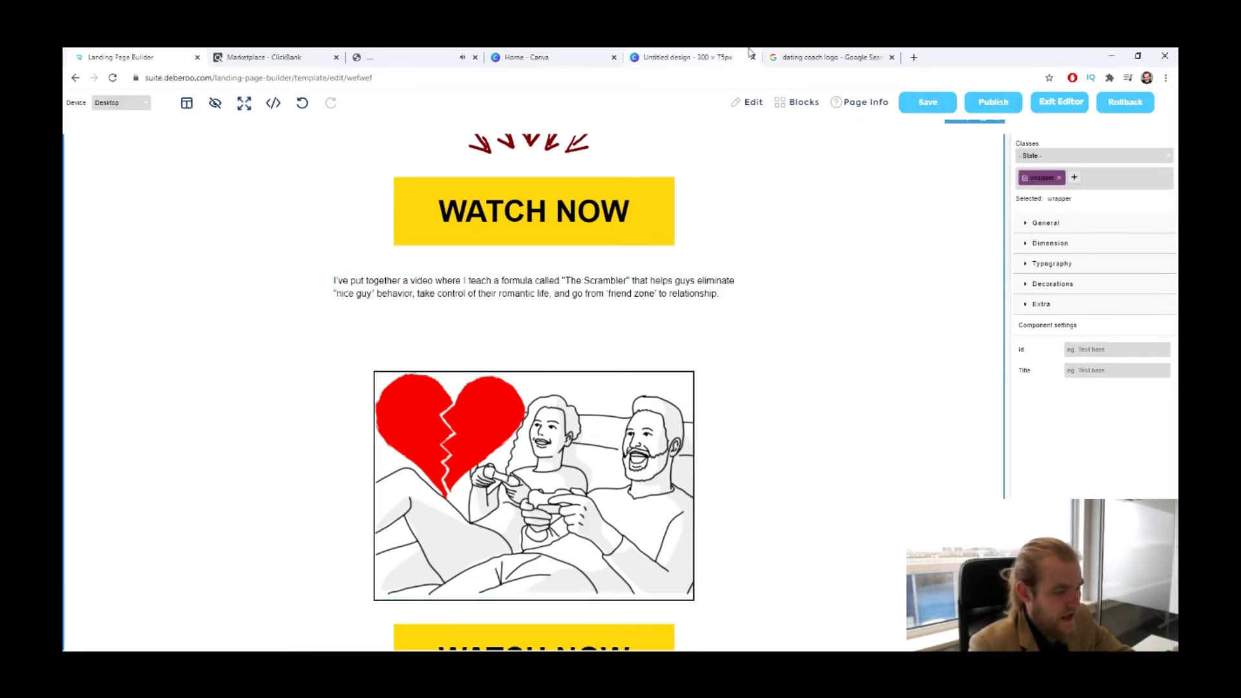
- Switch to the Google Images search and look for pictures matching "friendzone"
{"action": "left_click", "coordinate": [812, 54]}
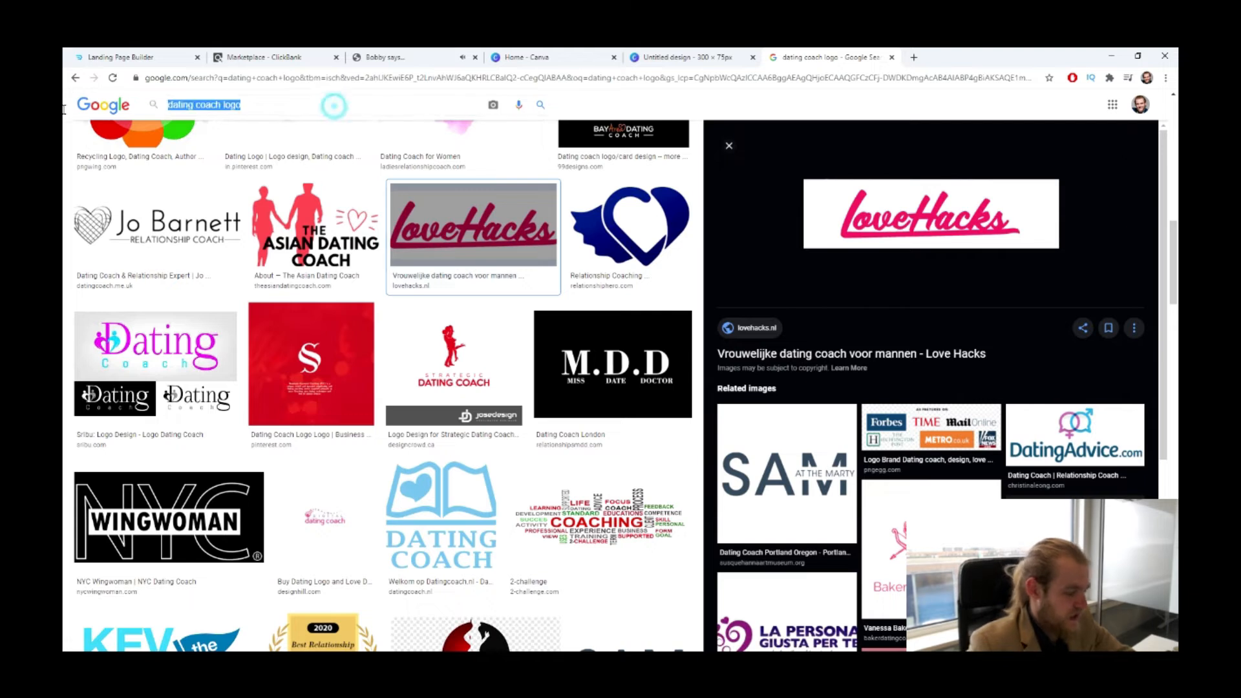
{"action": "type", "text": "fr"}
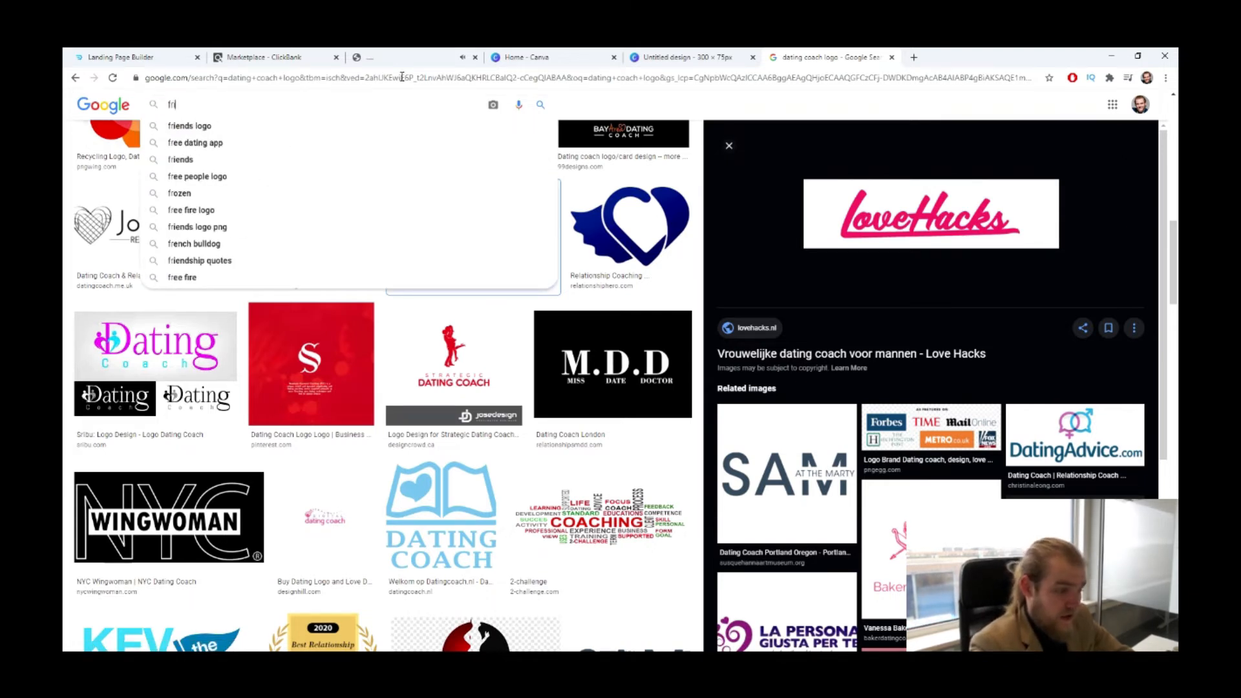
{"action": "type", "text": "iendzone"}
{"action": "key", "text": "Return"}
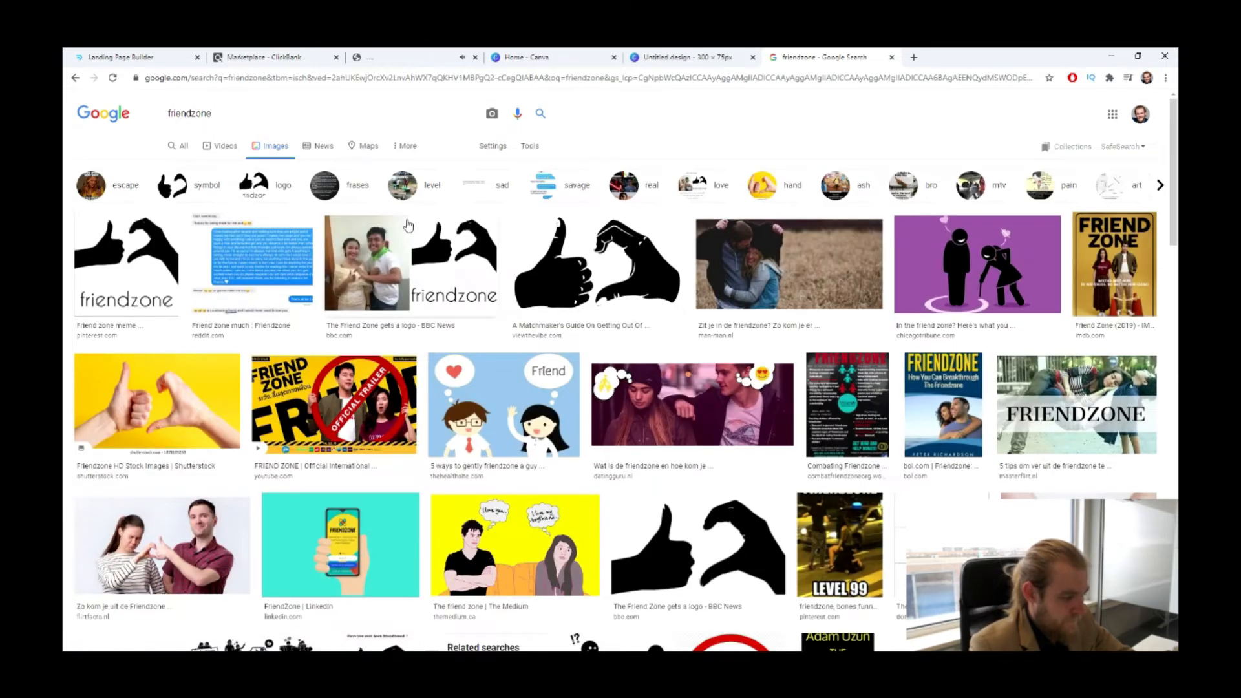
{"action": "scroll", "coordinate": [408, 225], "scroll_direction": "down", "scroll_amount": 9}
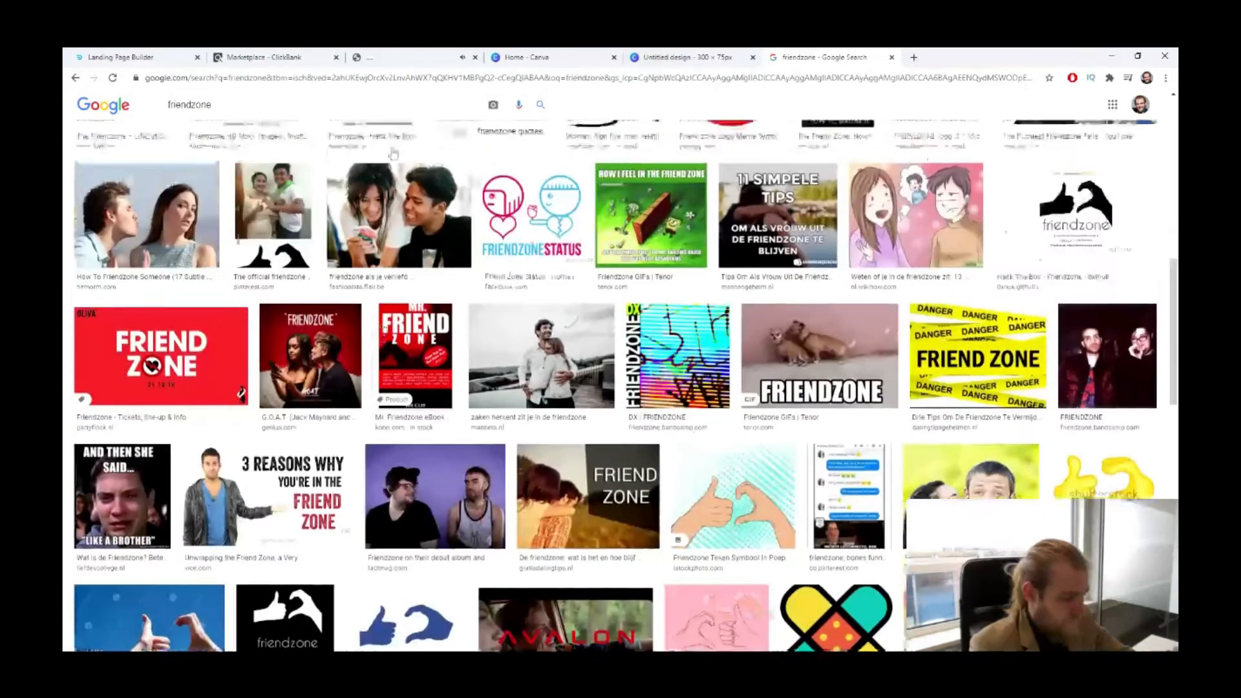
{"action": "scroll", "coordinate": [393, 153], "scroll_direction": "up", "scroll_amount": 7}
- Change the image search query to "friendzoned" and run it
{"action": "left_click", "coordinate": [272, 107]}
{"action": "type", "text": "d"}
{"action": "key", "text": "Return"}
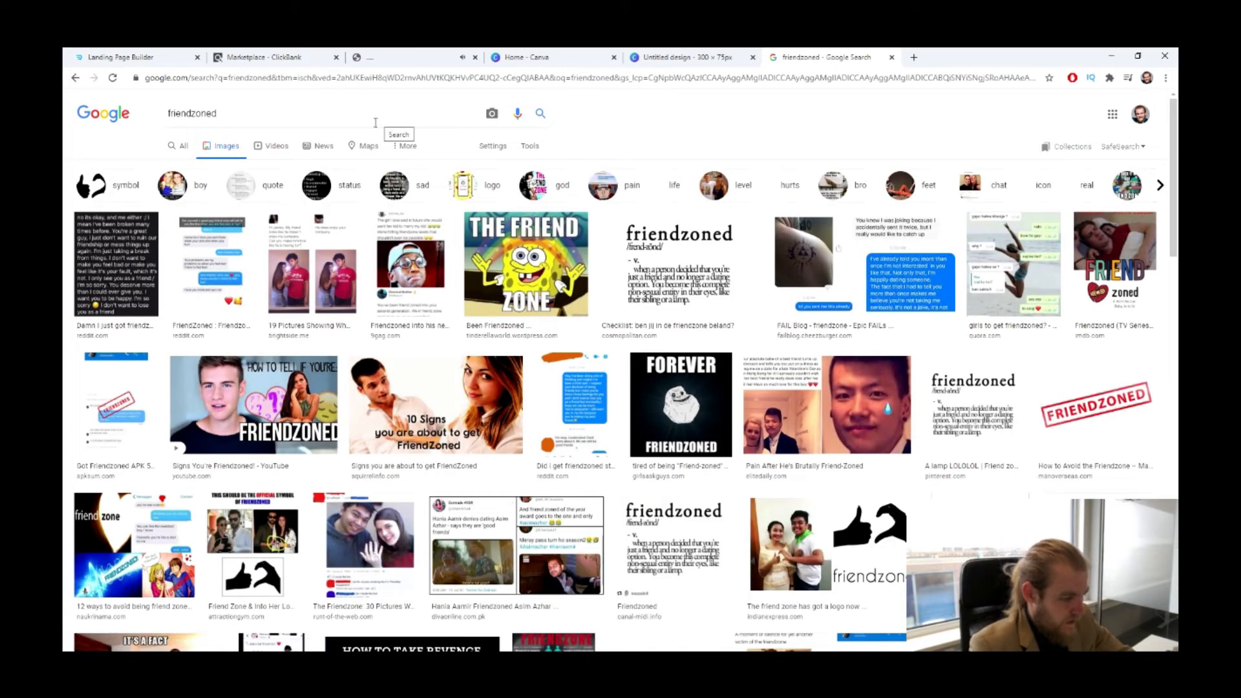
- Browse the "friendzoned" image results for a photo that would suit the landing page
{"action": "scroll", "coordinate": [376, 125], "scroll_direction": "down", "scroll_amount": 1}
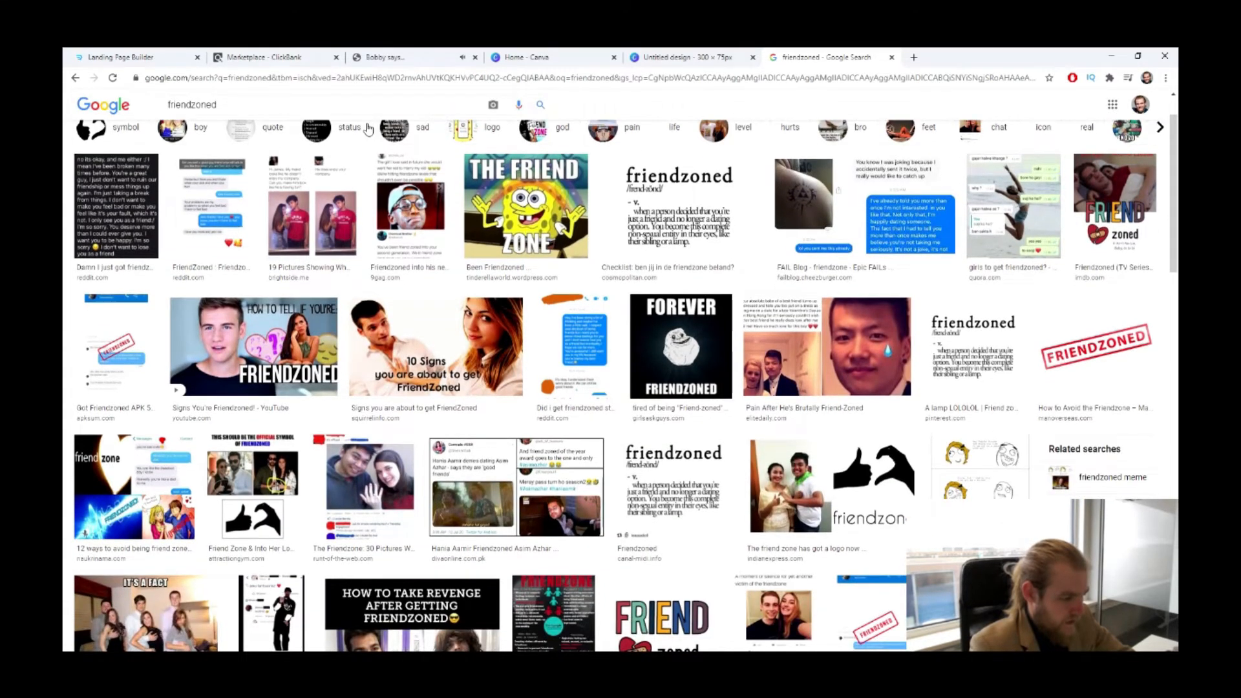
{"action": "scroll", "coordinate": [367, 129], "scroll_direction": "down", "scroll_amount": 9}
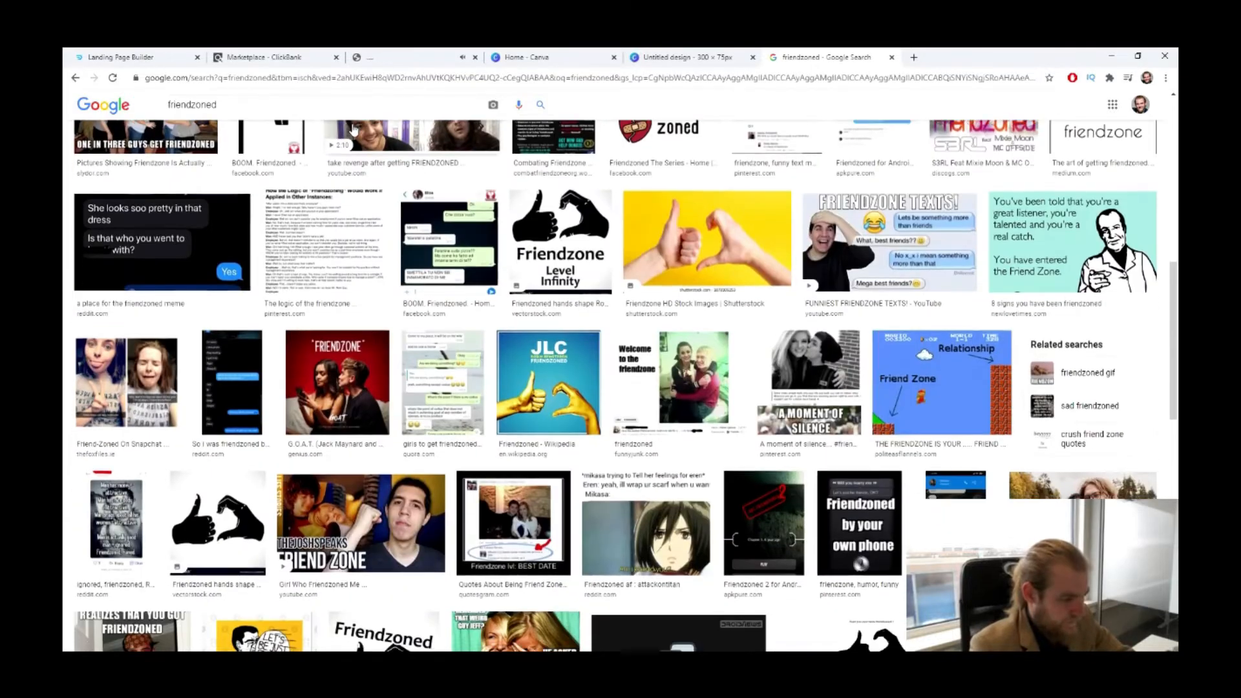
{"action": "scroll", "coordinate": [354, 129], "scroll_direction": "down", "scroll_amount": 1}
{"action": "scroll", "coordinate": [353, 131], "scroll_direction": "down", "scroll_amount": 8}
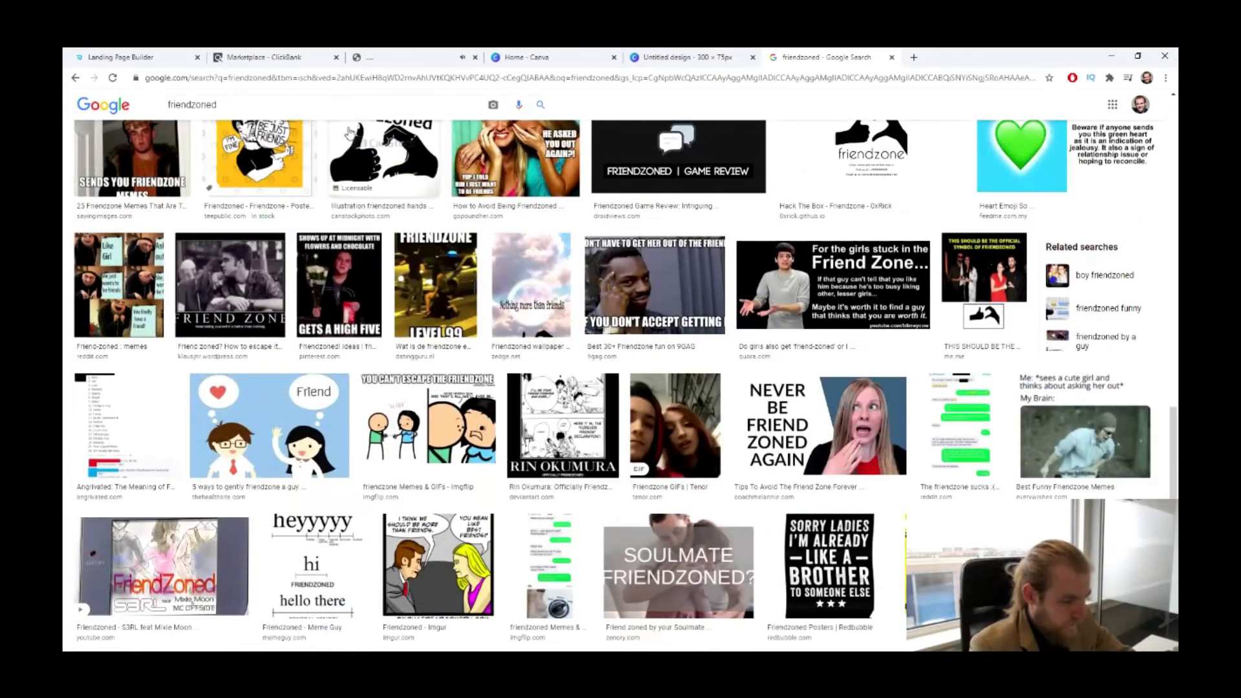
{"action": "scroll", "coordinate": [349, 132], "scroll_direction": "down", "scroll_amount": 4}
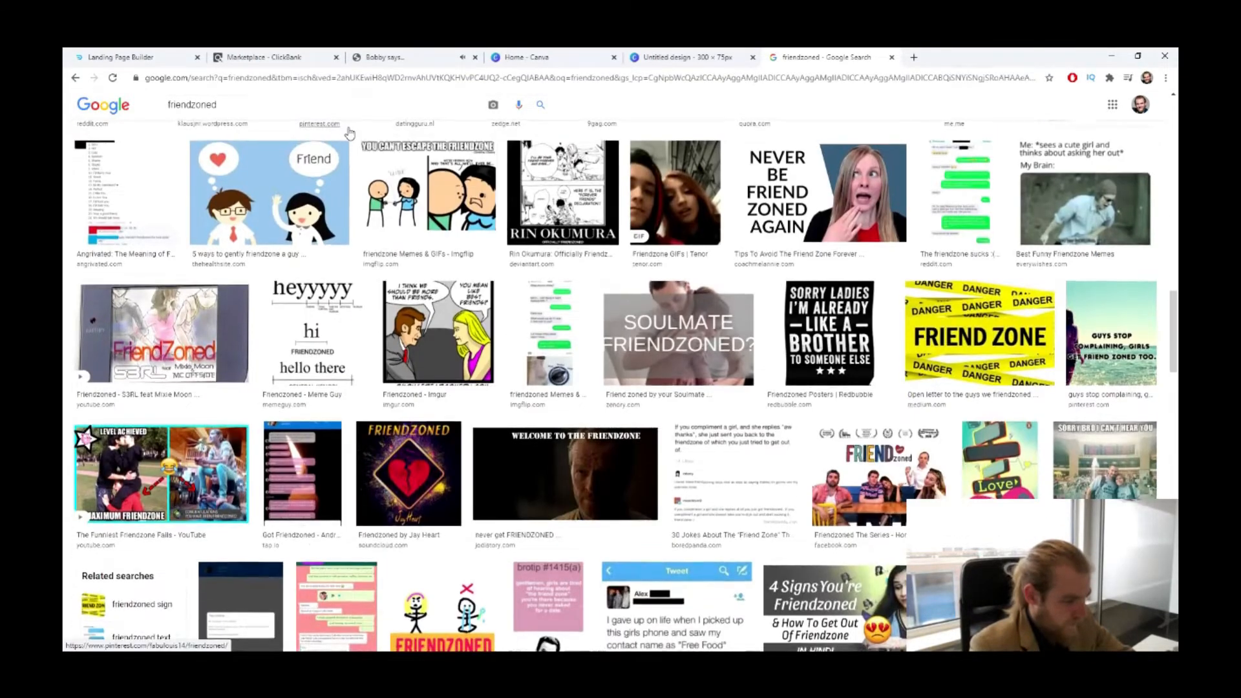
{"action": "scroll", "coordinate": [349, 133], "scroll_direction": "down", "scroll_amount": 11}
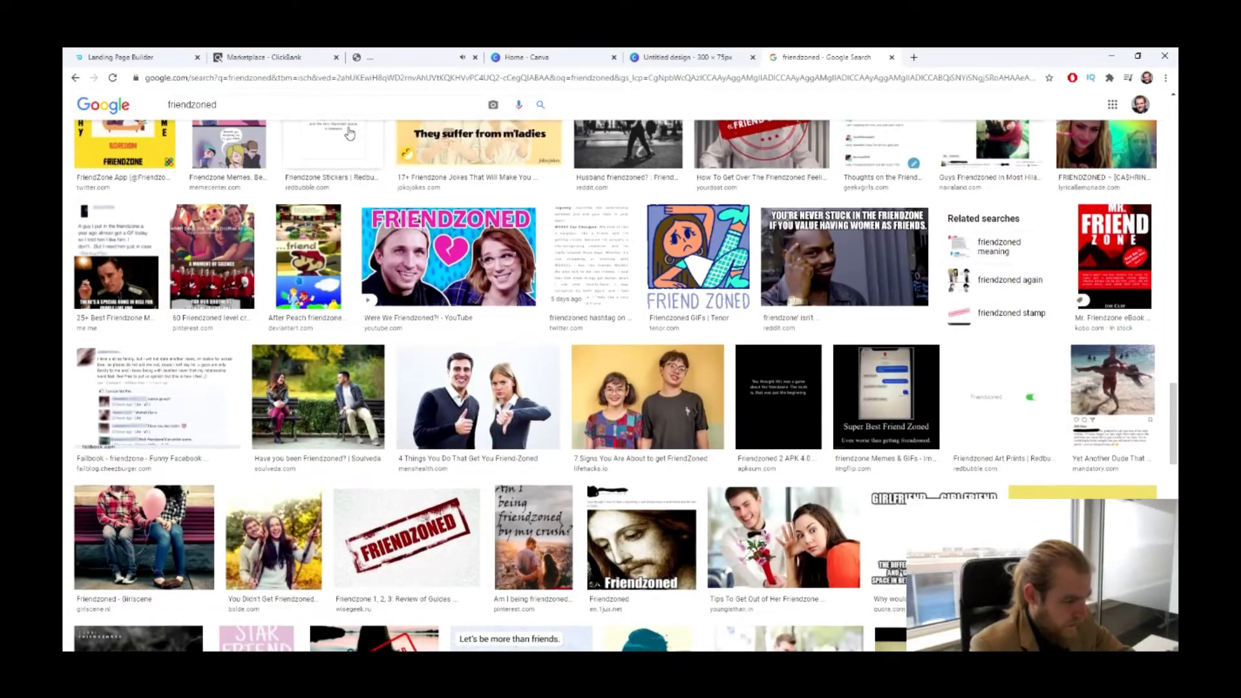
{"action": "scroll", "coordinate": [349, 132], "scroll_direction": "down", "scroll_amount": 7}
{"action": "scroll", "coordinate": [349, 132], "scroll_direction": "up", "scroll_amount": 6}
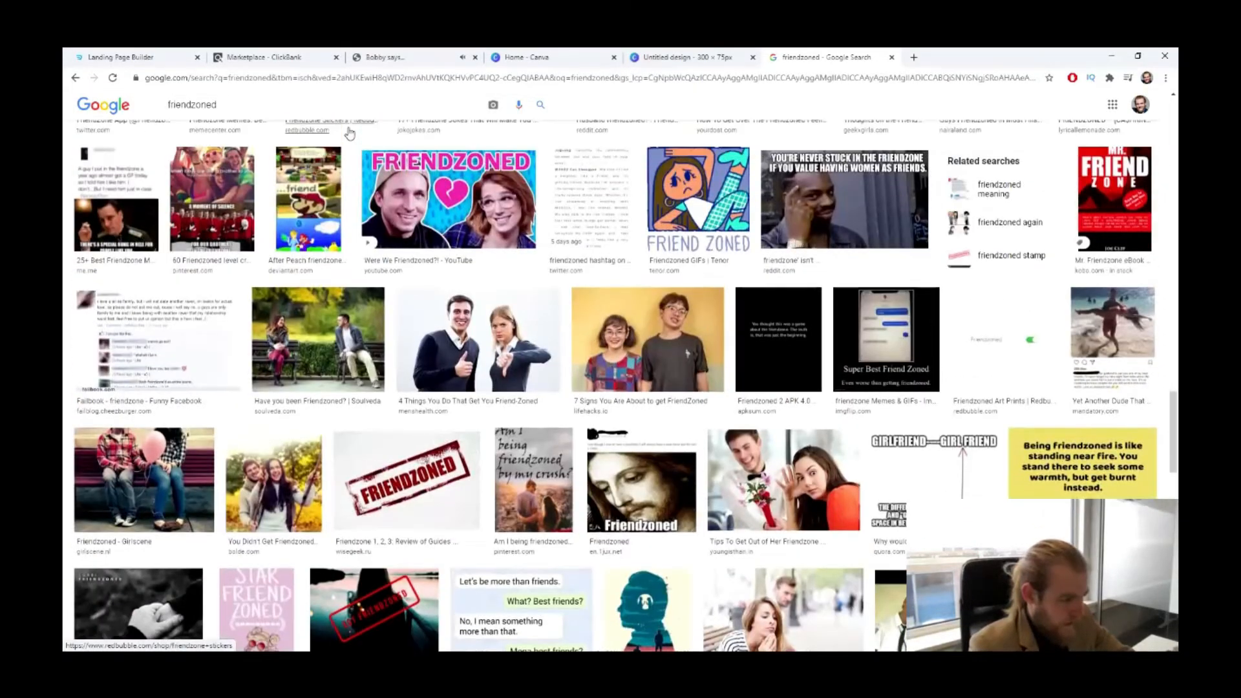
{"action": "scroll", "coordinate": [349, 133], "scroll_direction": "down", "scroll_amount": 5}
{"action": "scroll", "coordinate": [337, 132], "scroll_direction": "up", "scroll_amount": 2}
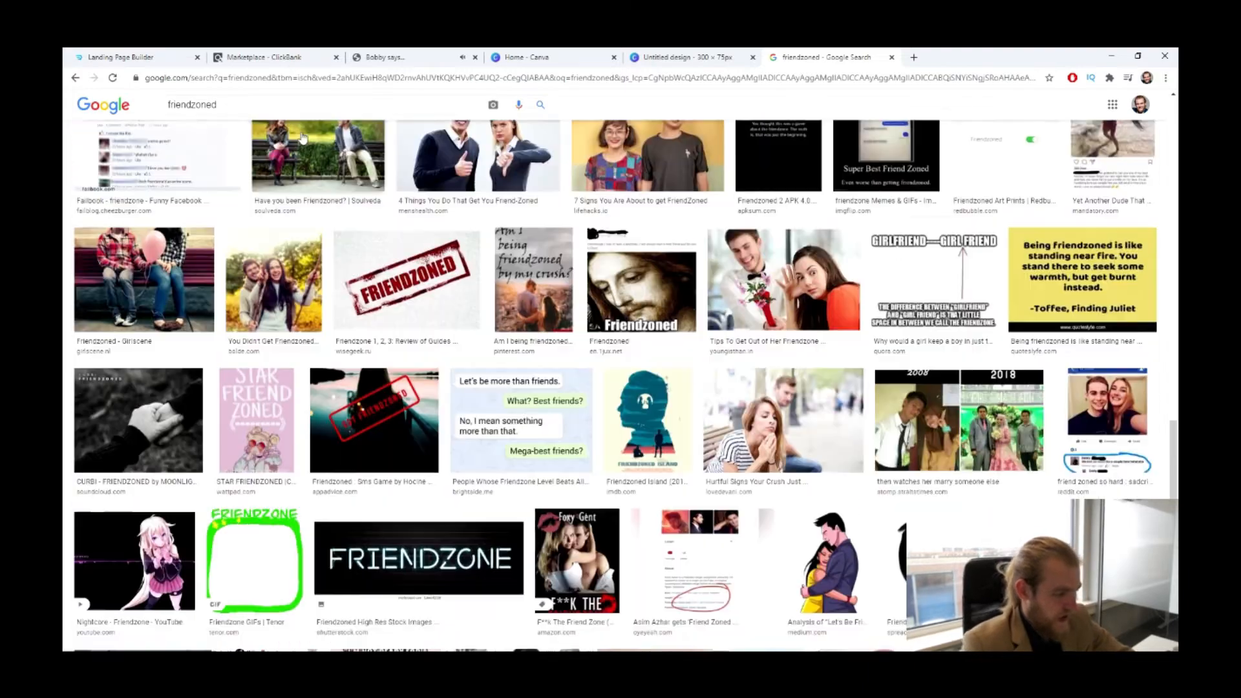
{"action": "scroll", "coordinate": [292, 124], "scroll_direction": "down", "scroll_amount": 5}
{"action": "scroll", "coordinate": [292, 123], "scroll_direction": "down", "scroll_amount": 5}
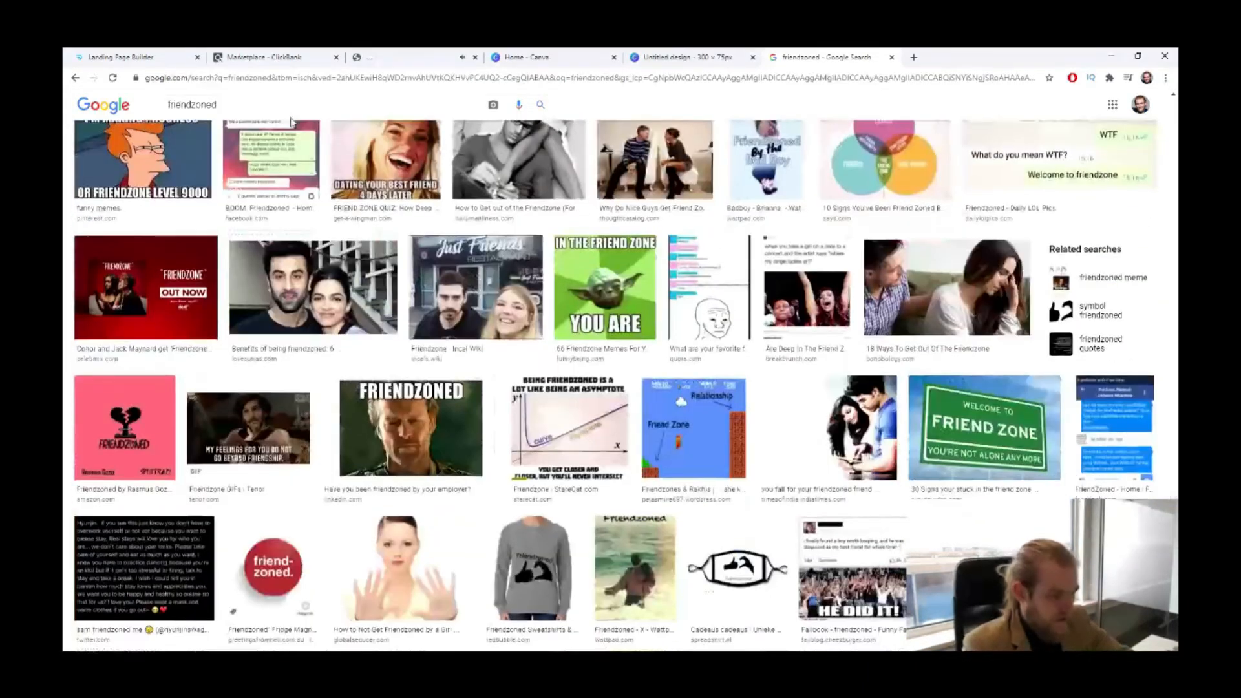
{"action": "scroll", "coordinate": [290, 122], "scroll_direction": "down", "scroll_amount": 8}
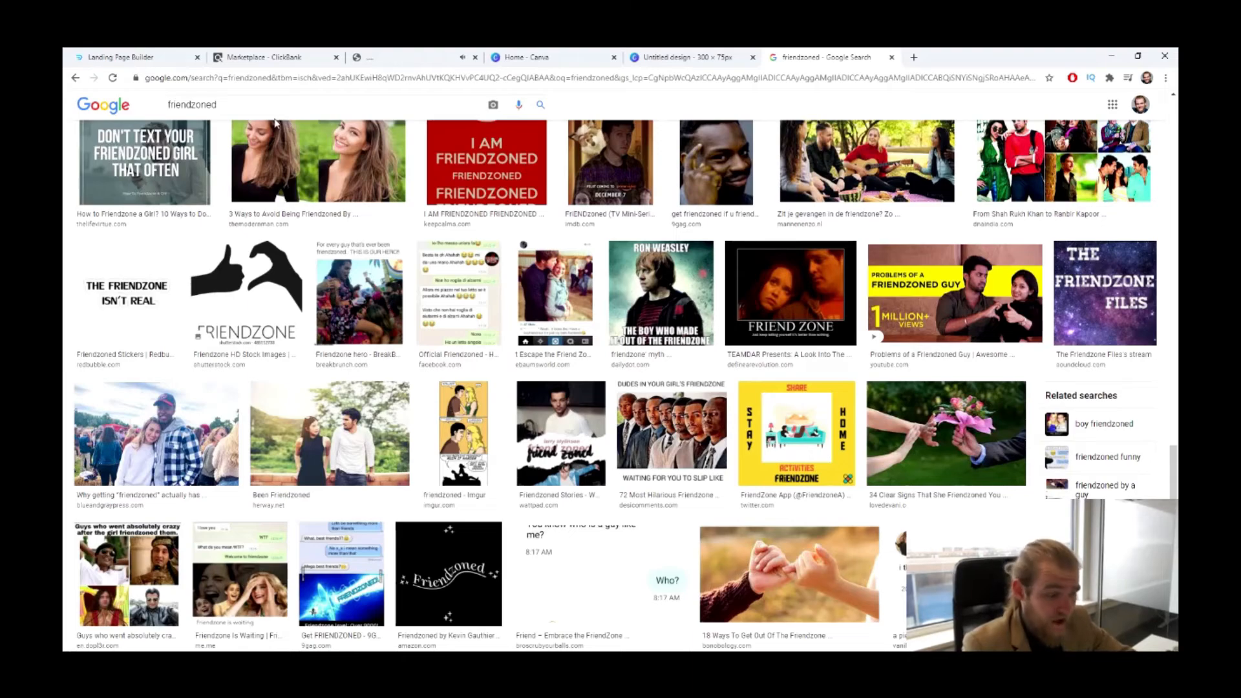
{"action": "scroll", "coordinate": [275, 123], "scroll_direction": "down", "scroll_amount": 7}
{"action": "scroll", "coordinate": [375, 144], "scroll_direction": "down", "scroll_amount": 2}
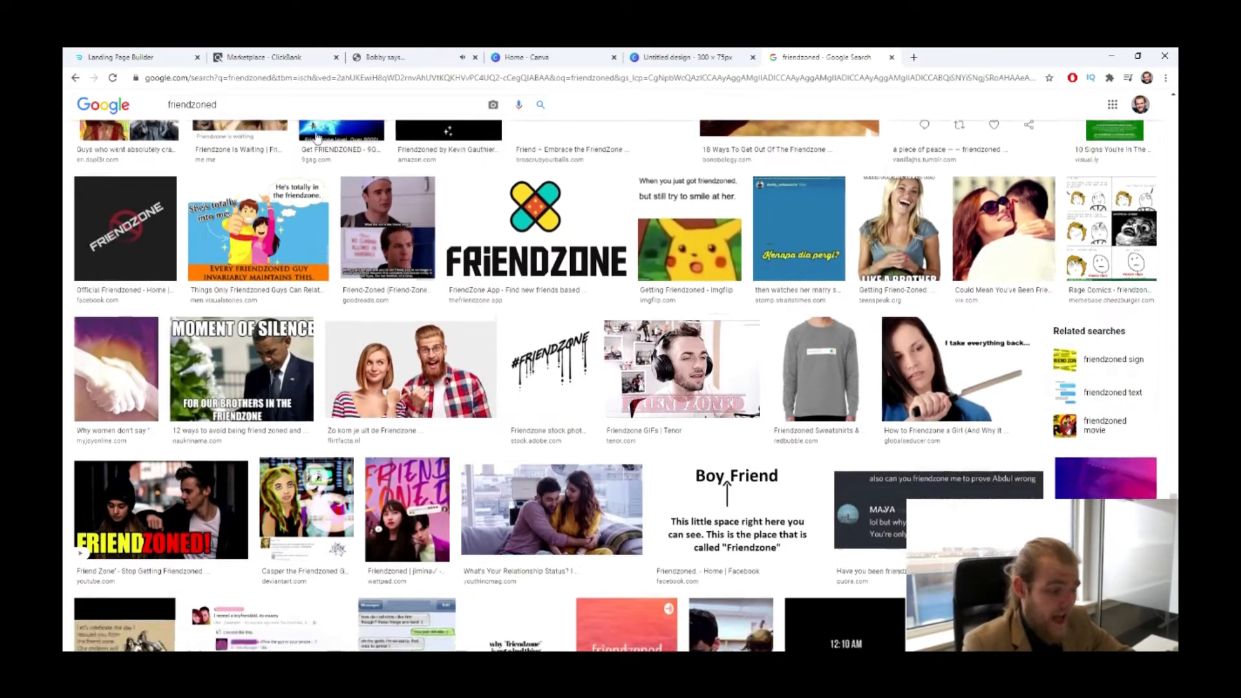
{"action": "scroll", "coordinate": [309, 141], "scroll_direction": "down", "scroll_amount": 6}
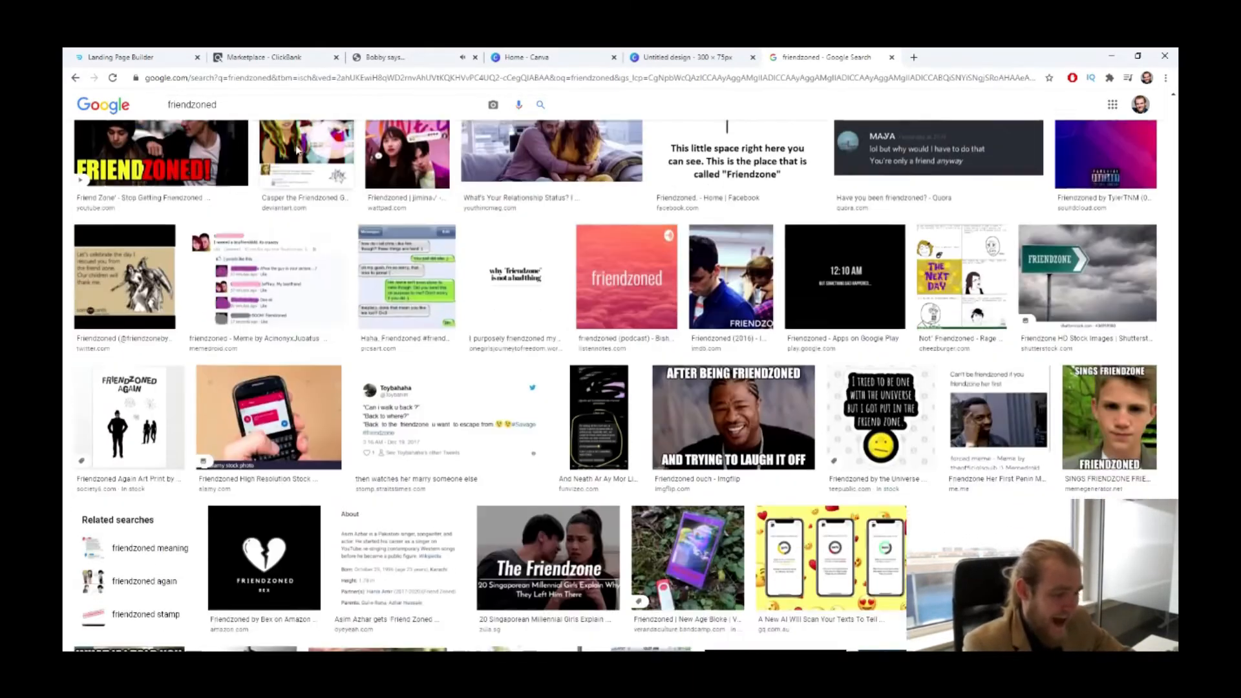
{"action": "scroll", "coordinate": [296, 149], "scroll_direction": "down", "scroll_amount": 5}
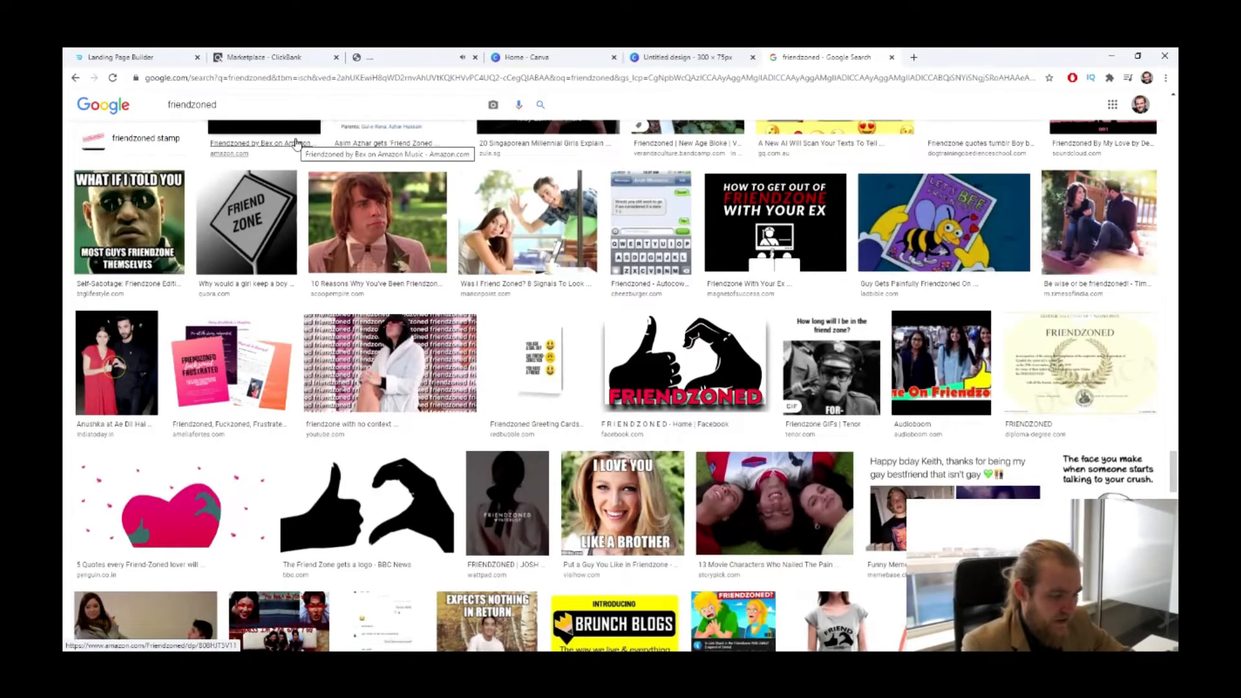
{"action": "scroll", "coordinate": [296, 143], "scroll_direction": "down", "scroll_amount": 5}
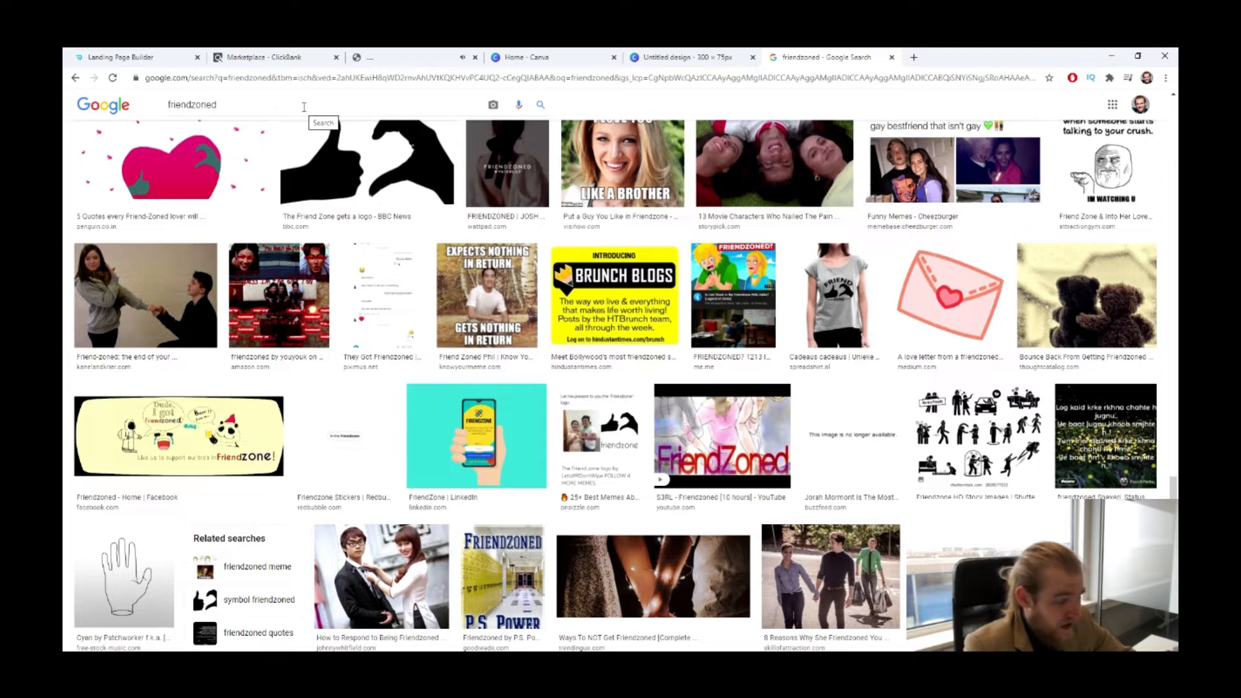
{"action": "scroll", "coordinate": [375, 269], "scroll_direction": "down", "scroll_amount": 12}
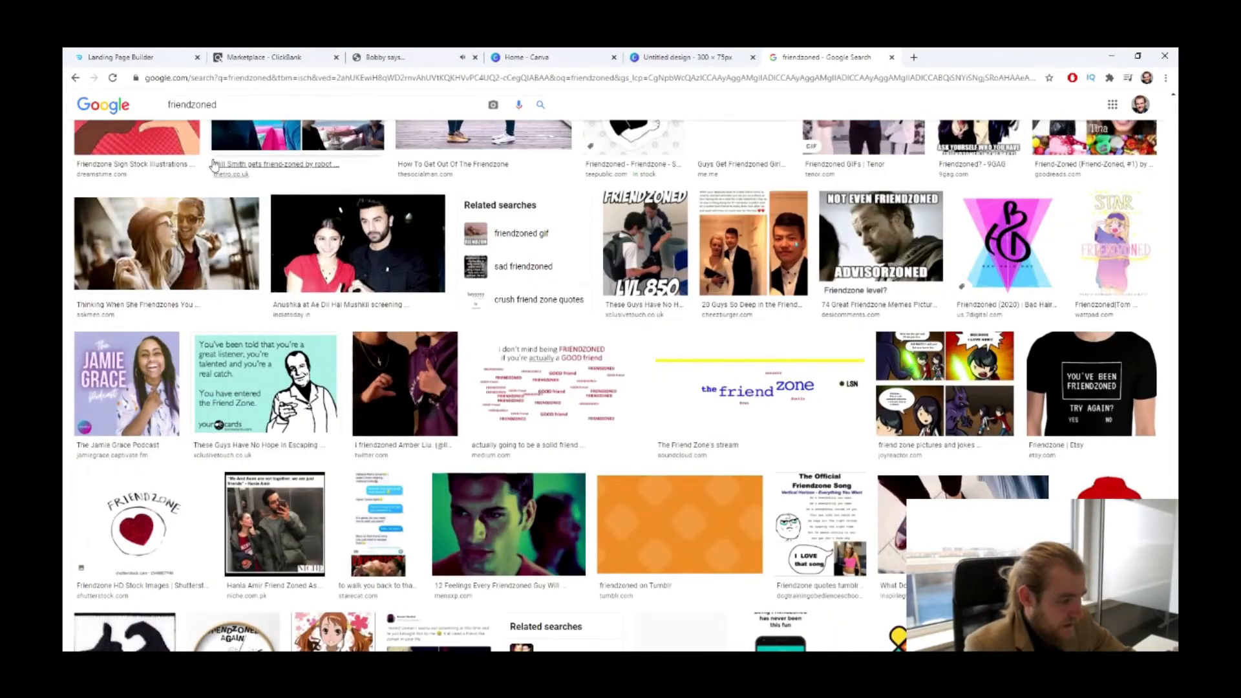
- Change the image search query to "friendzone date" and run it
{"action": "left_click", "coordinate": [235, 98]}
{"action": "type", "text": "date"}
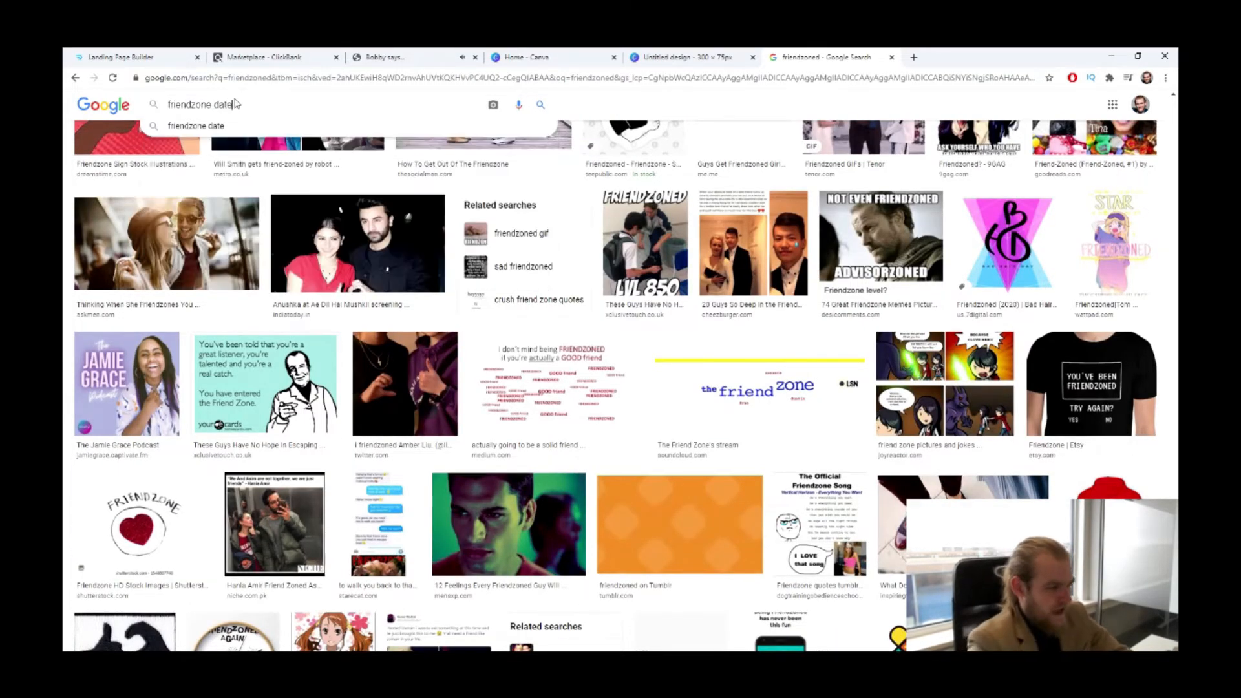
{"action": "key", "text": "Return"}
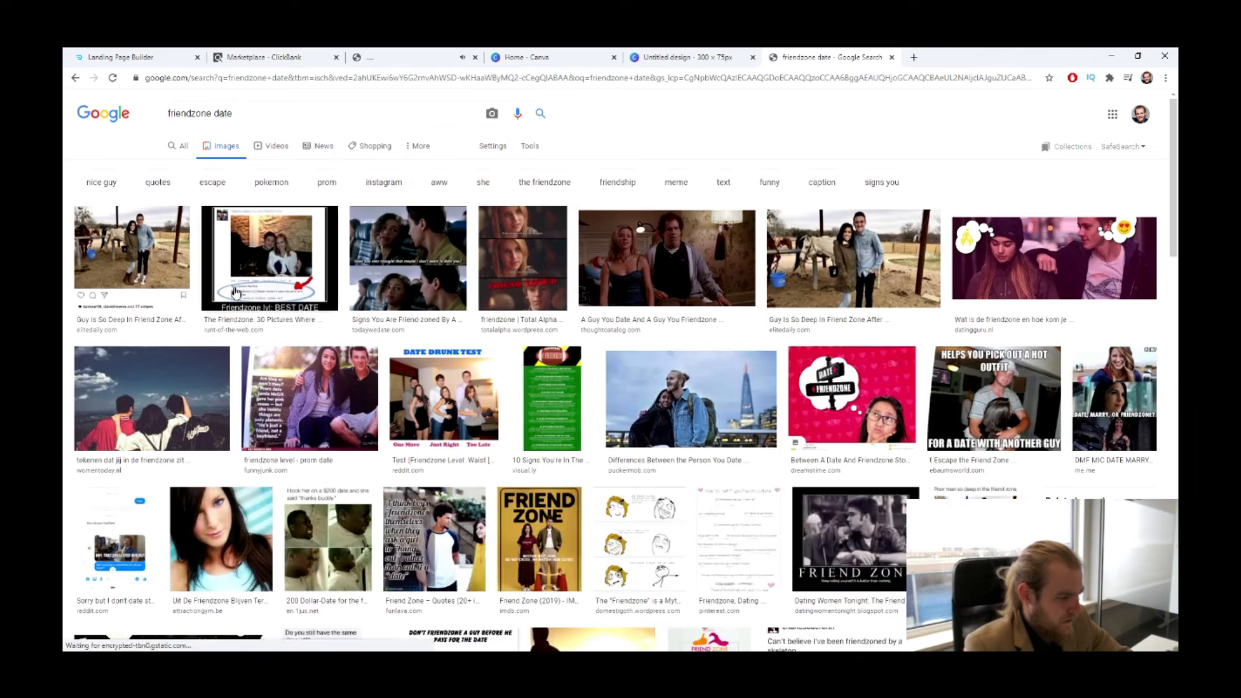
- Look through the "friendzone date" image results for a fitting picture of a couple
{"action": "scroll", "coordinate": [388, 291], "scroll_direction": "down", "scroll_amount": 1}
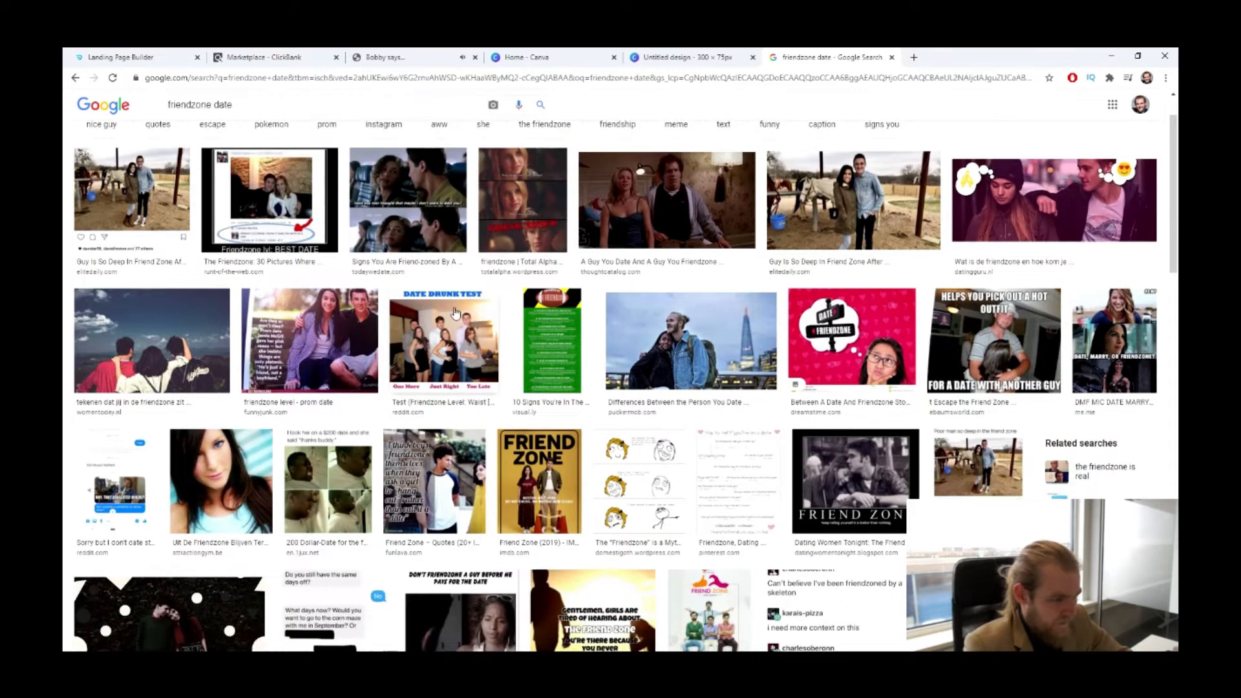
{"action": "scroll", "coordinate": [456, 313], "scroll_direction": "down", "scroll_amount": 1}
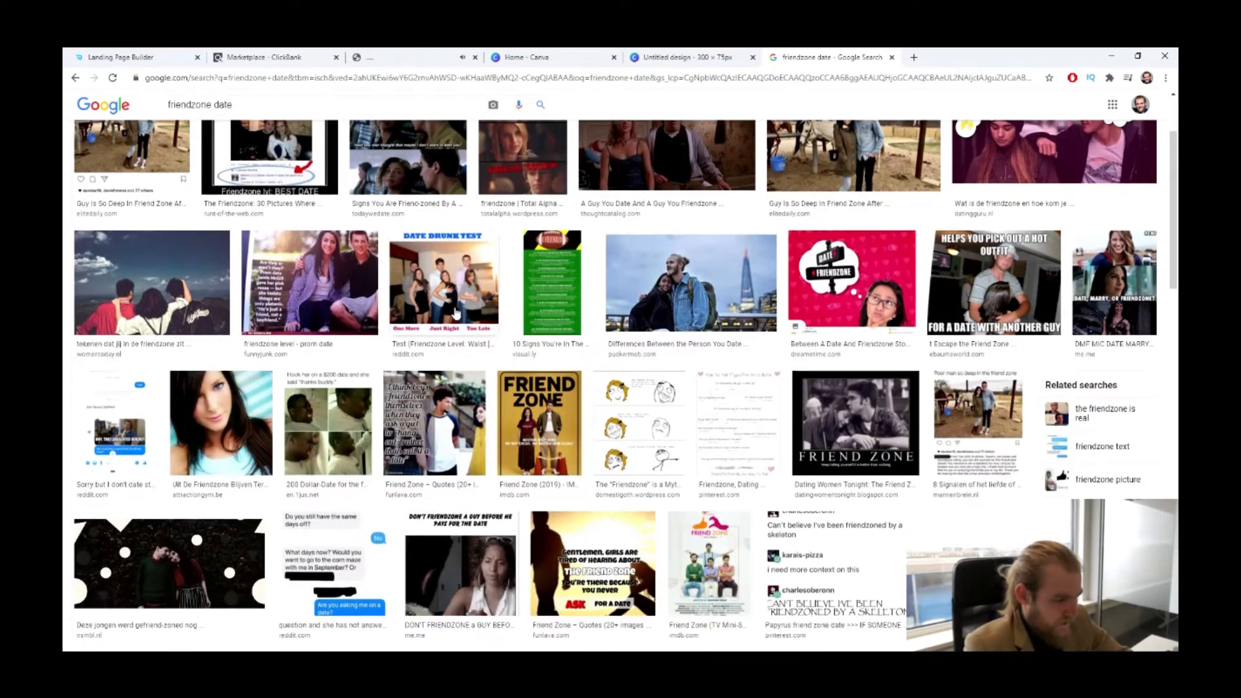
{"action": "scroll", "coordinate": [456, 313], "scroll_direction": "down", "scroll_amount": 8}
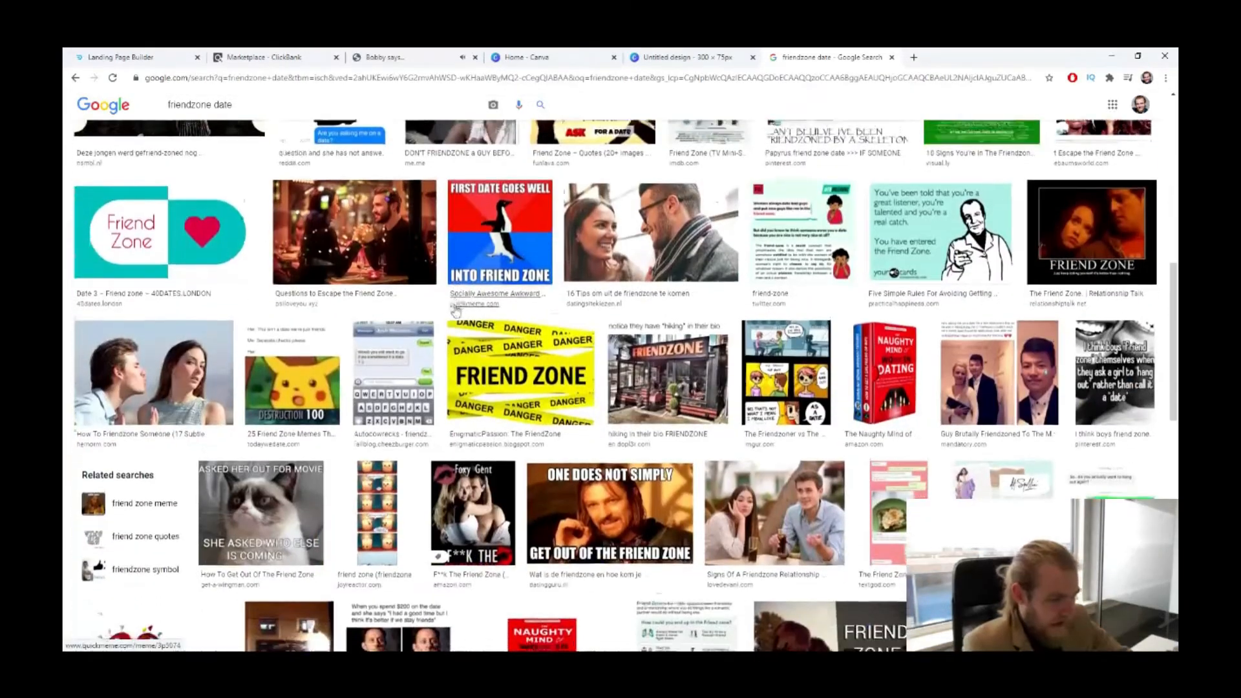
{"action": "scroll", "coordinate": [457, 312], "scroll_direction": "down", "scroll_amount": 5}
{"action": "scroll", "coordinate": [519, 294], "scroll_direction": "down", "scroll_amount": 8}
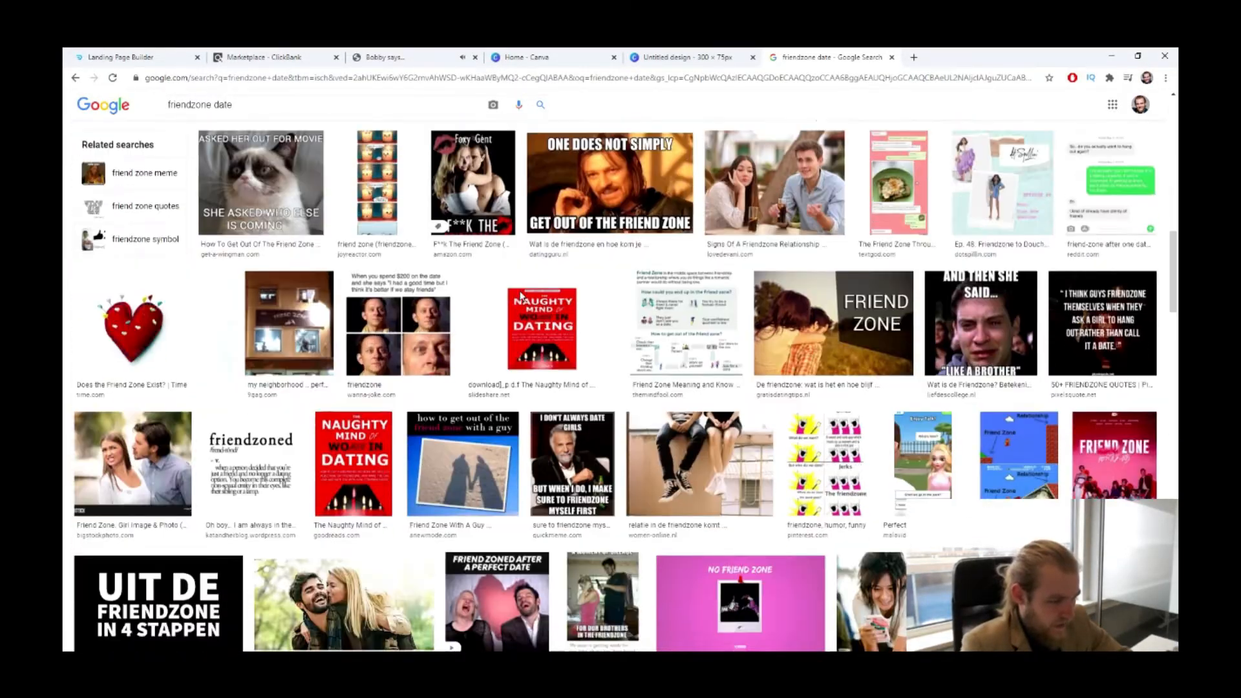
{"action": "scroll", "coordinate": [521, 294], "scroll_direction": "down", "scroll_amount": 7}
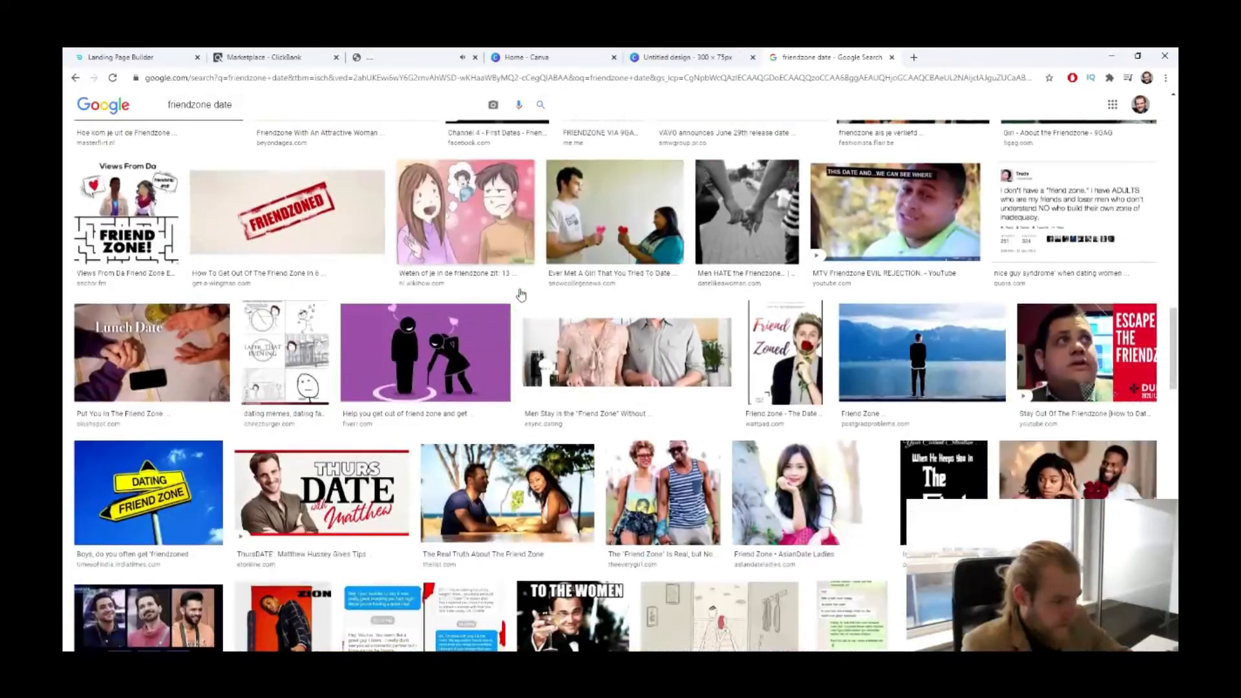
{"action": "scroll", "coordinate": [517, 296], "scroll_direction": "down", "scroll_amount": 4}
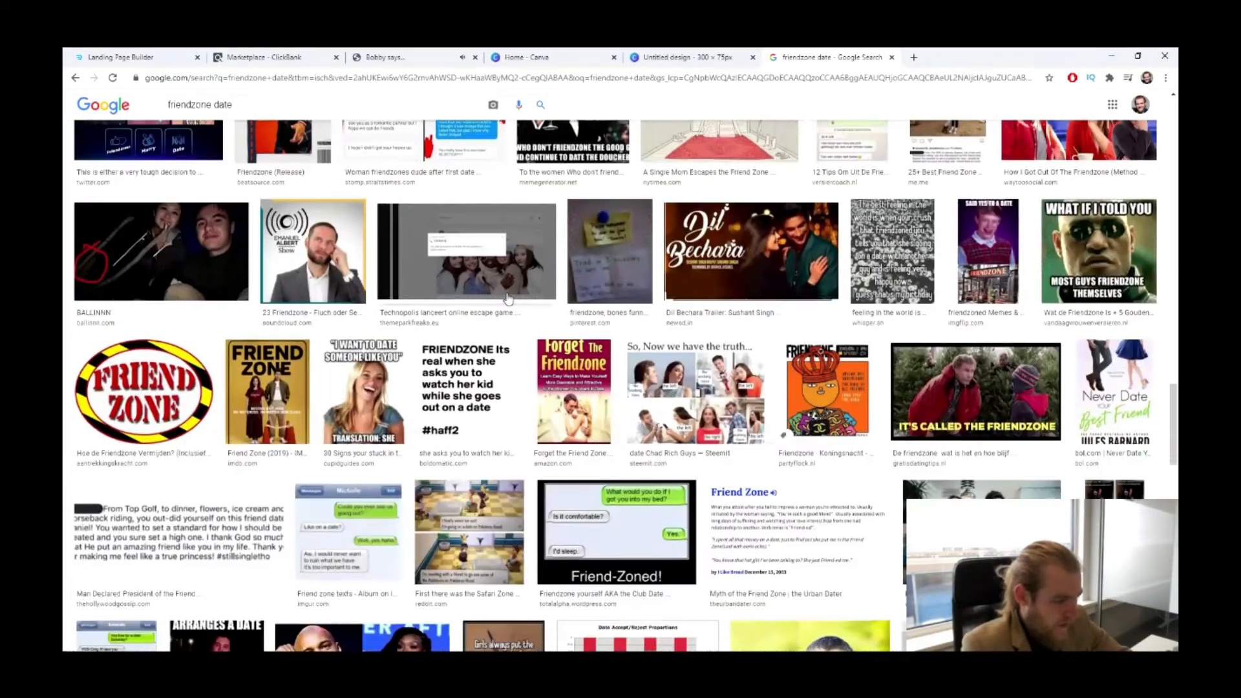
{"action": "scroll", "coordinate": [506, 301], "scroll_direction": "down", "scroll_amount": 12}
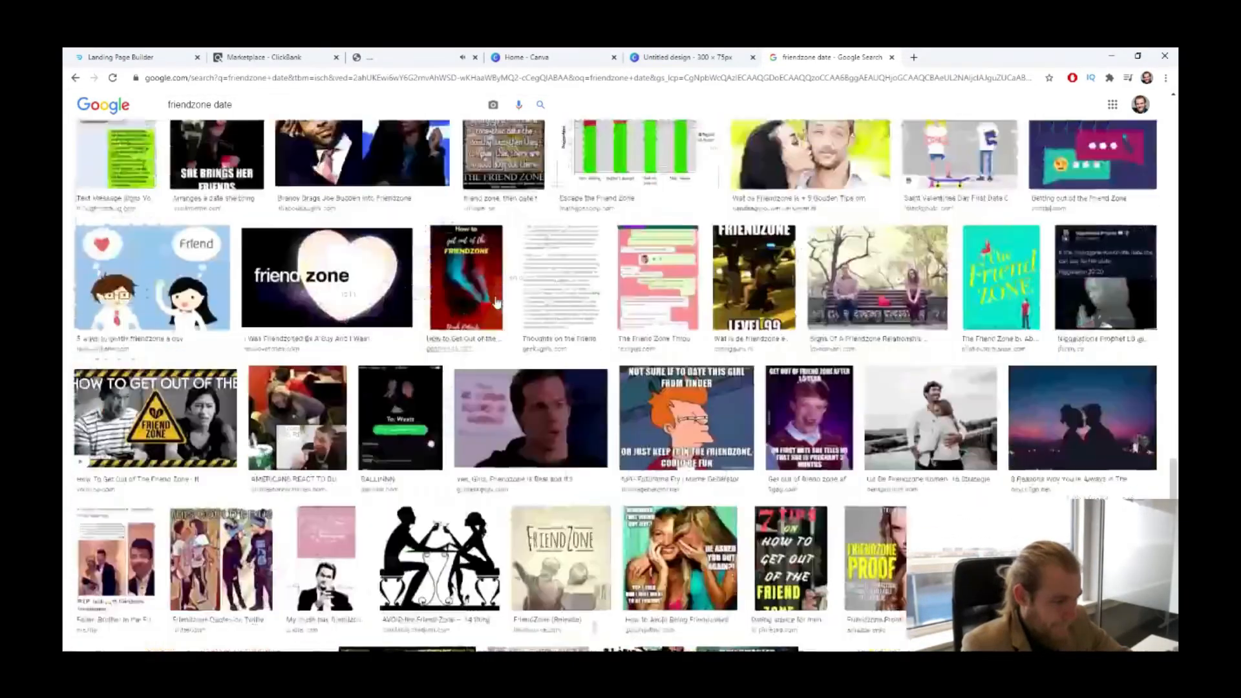
{"action": "scroll", "coordinate": [496, 302], "scroll_direction": "down", "scroll_amount": 5}
{"action": "scroll", "coordinate": [496, 303], "scroll_direction": "up", "scroll_amount": 4}
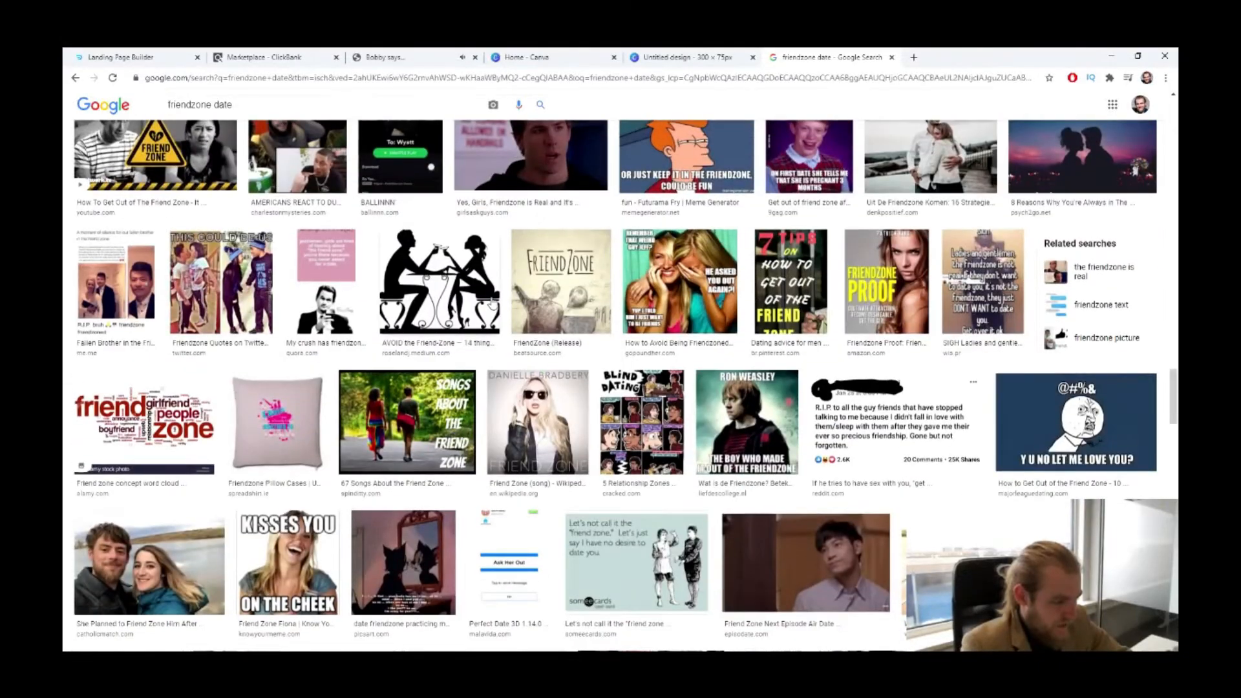
{"action": "scroll", "coordinate": [488, 306], "scroll_direction": "down", "scroll_amount": 5}
{"action": "scroll", "coordinate": [489, 306], "scroll_direction": "down", "scroll_amount": 5}
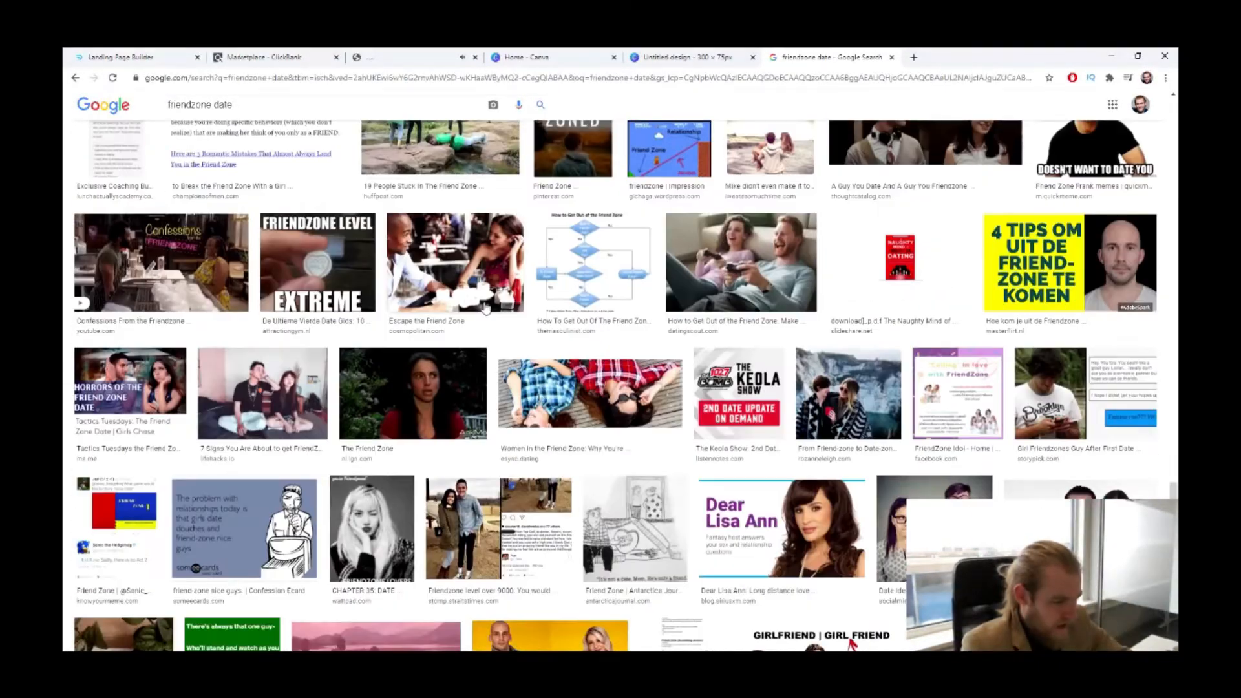
{"action": "scroll", "coordinate": [487, 313], "scroll_direction": "down", "scroll_amount": 5}
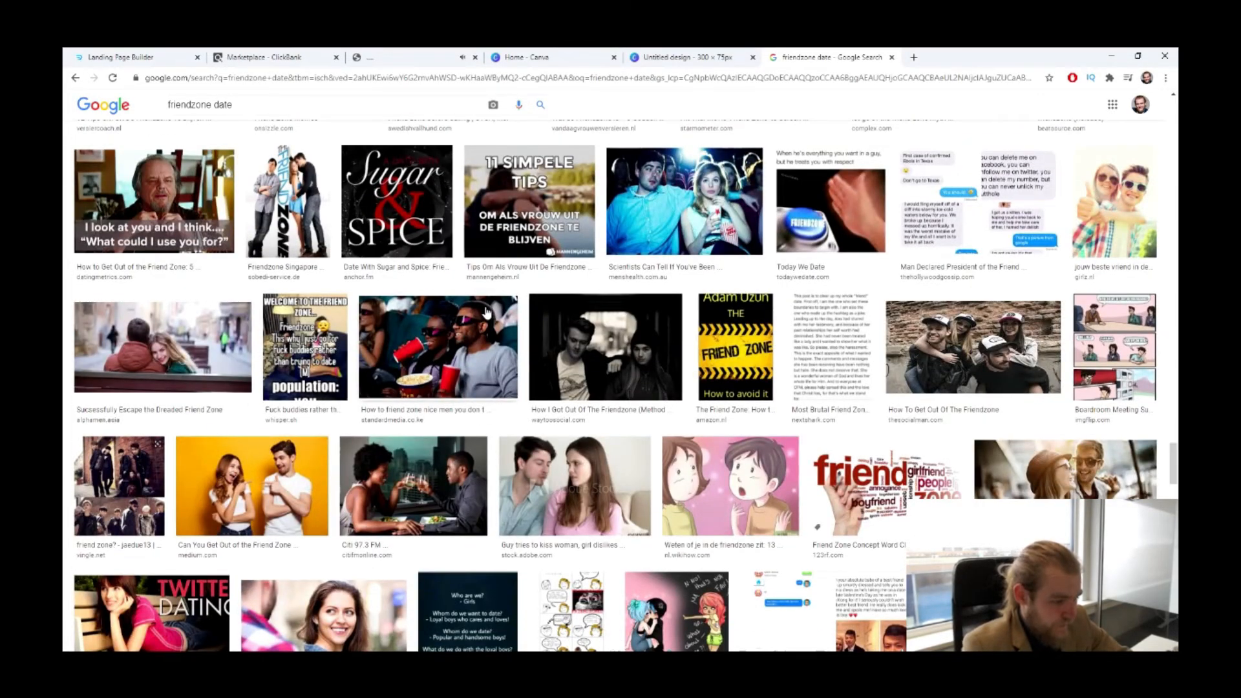
{"action": "scroll", "coordinate": [486, 313], "scroll_direction": "down", "scroll_amount": 10}
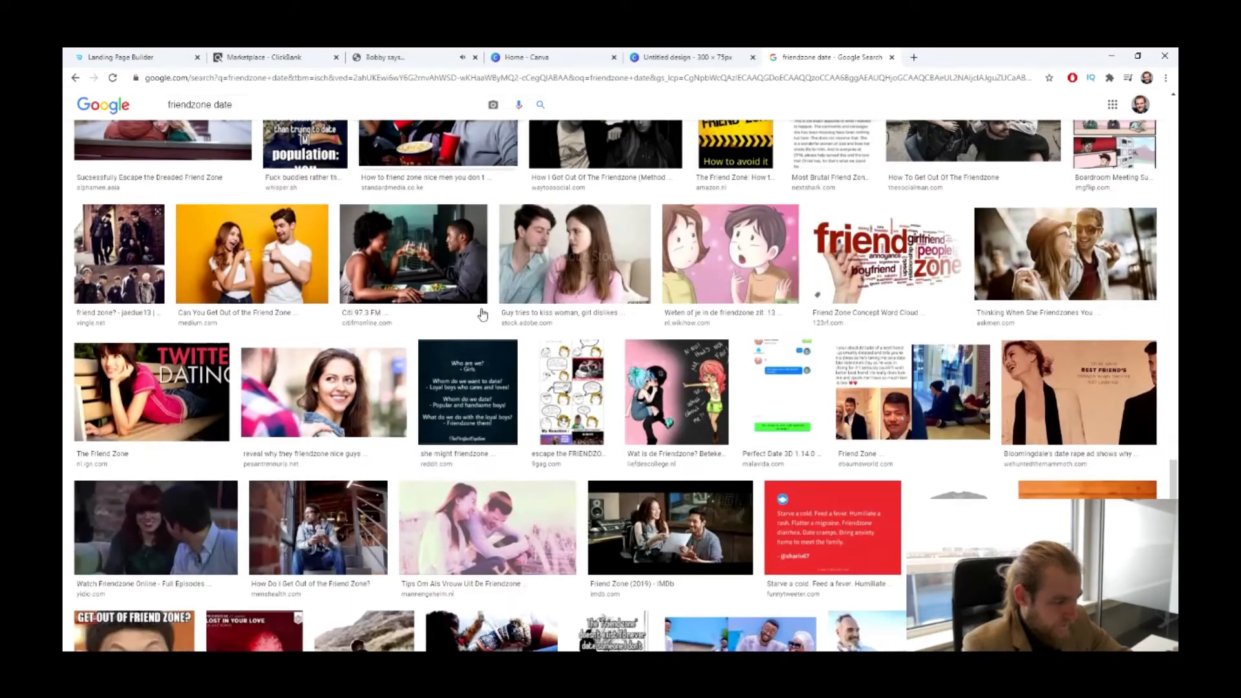
{"action": "scroll", "coordinate": [482, 315], "scroll_direction": "down", "scroll_amount": 5}
{"action": "scroll", "coordinate": [582, 298], "scroll_direction": "up", "scroll_amount": 3}
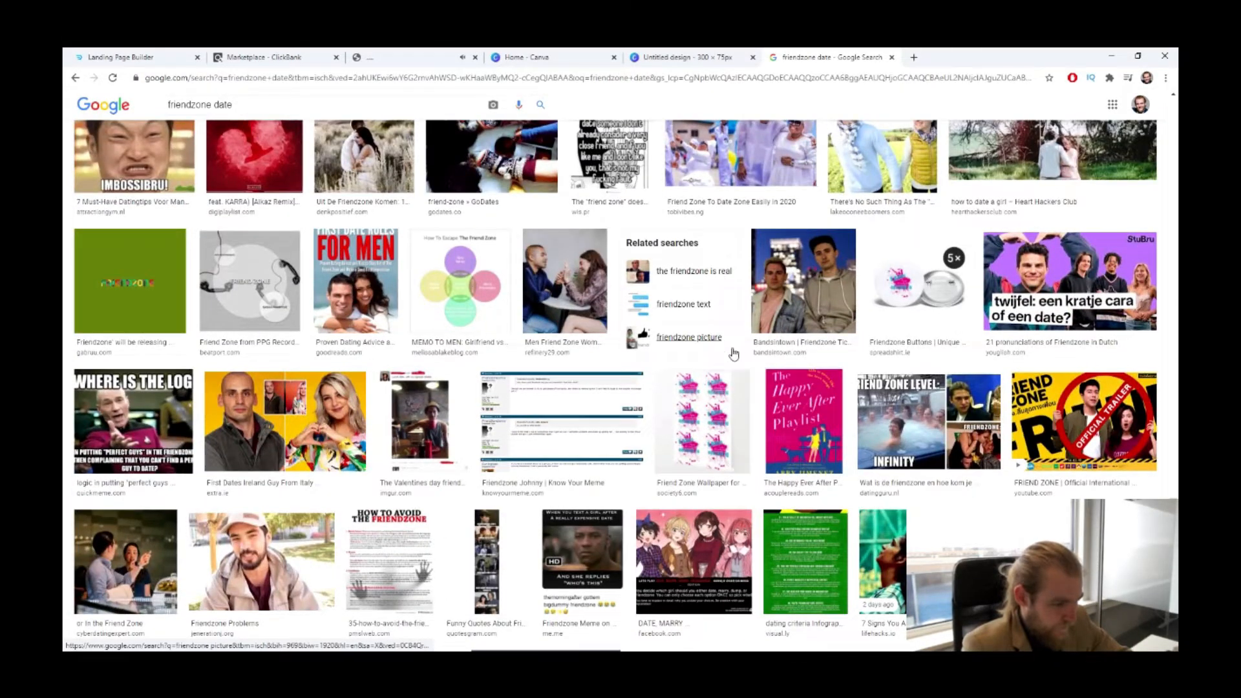
- Open the related search "the friendzone is real" and examine its image results for a usable picture
{"action": "left_click", "coordinate": [725, 272]}
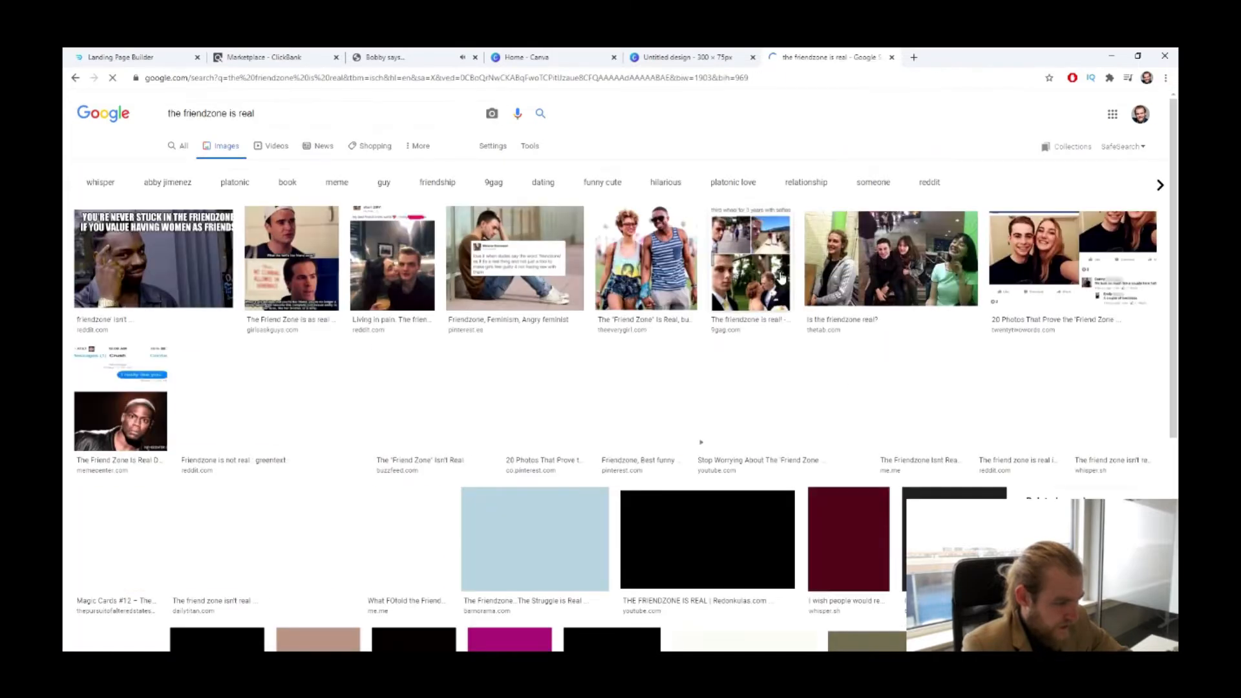
{"action": "scroll", "coordinate": [770, 284], "scroll_direction": "down", "scroll_amount": 15}
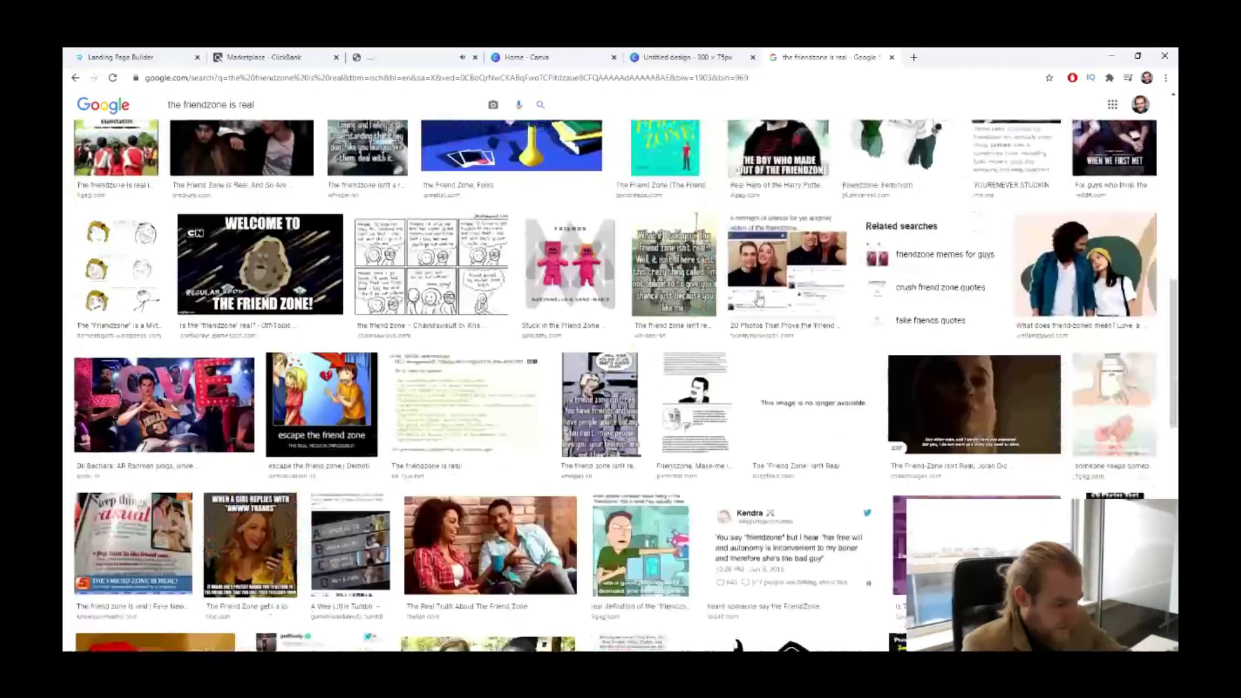
{"action": "scroll", "coordinate": [756, 301], "scroll_direction": "down", "scroll_amount": 10}
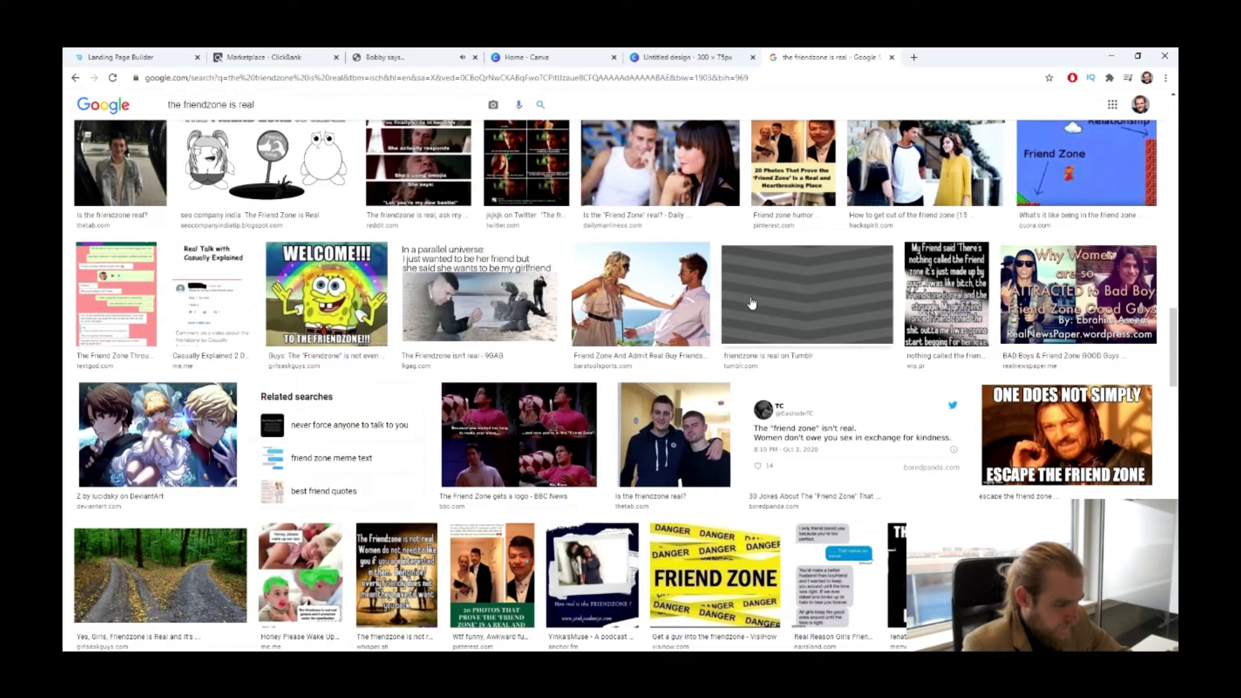
{"action": "scroll", "coordinate": [750, 303], "scroll_direction": "down", "scroll_amount": 5}
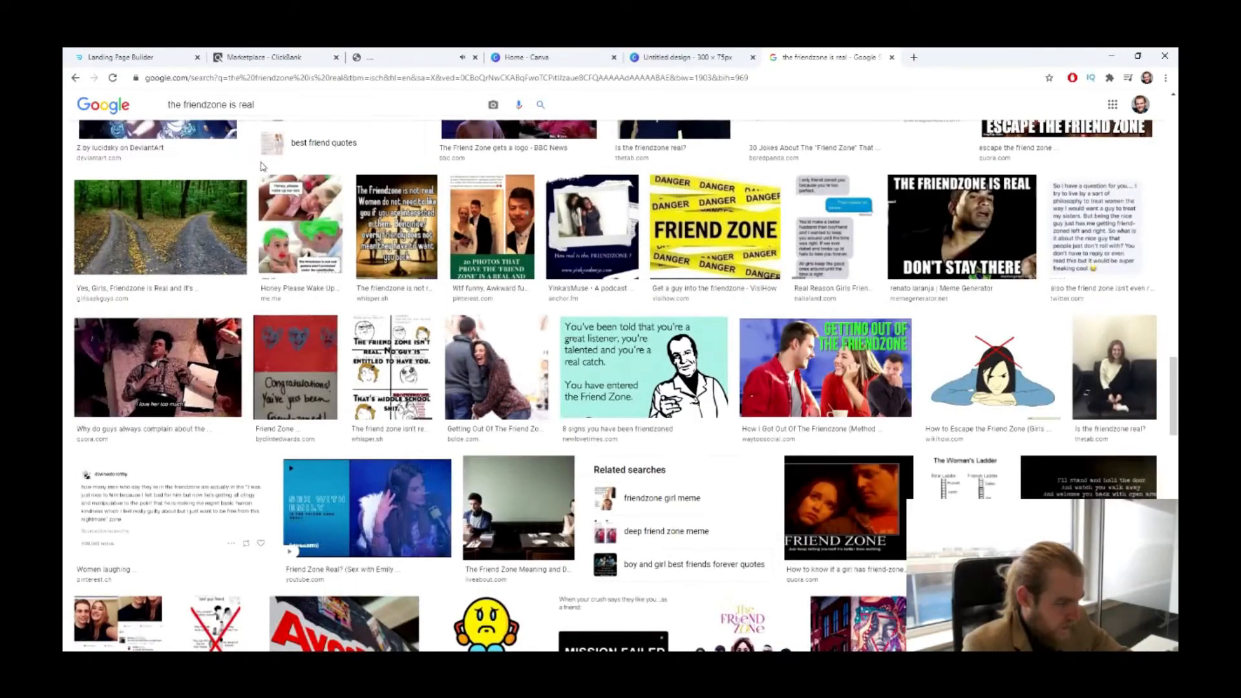
- Replace the image search query with "women rejecting men" and run it
{"action": "left_click", "coordinate": [259, 107]}
{"action": "type", "text": "wom"}
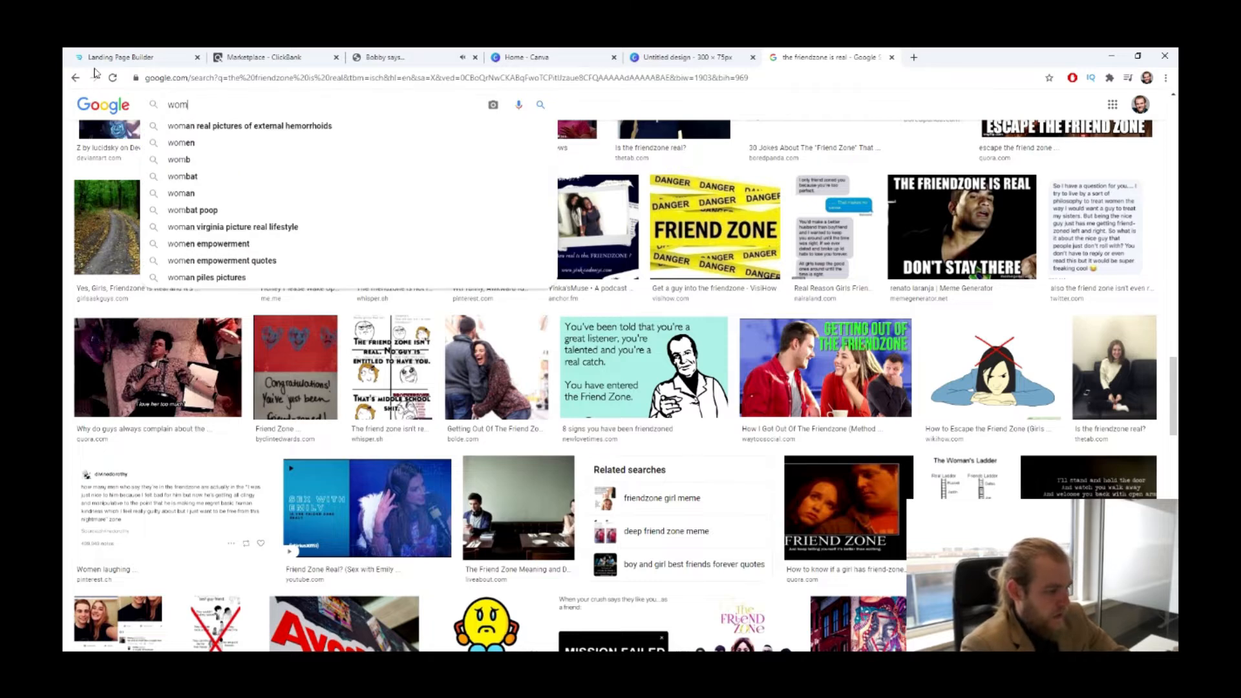
{"action": "type", "text": "en rejecting men"}
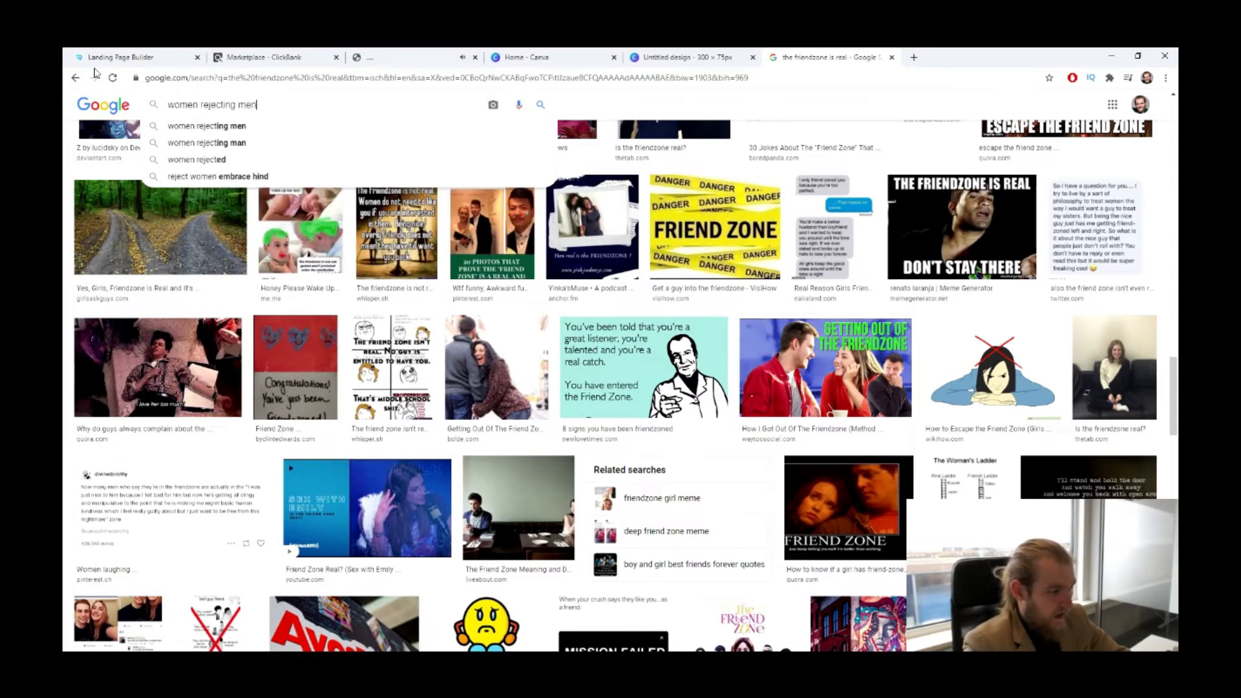
{"action": "key", "text": "Return"}
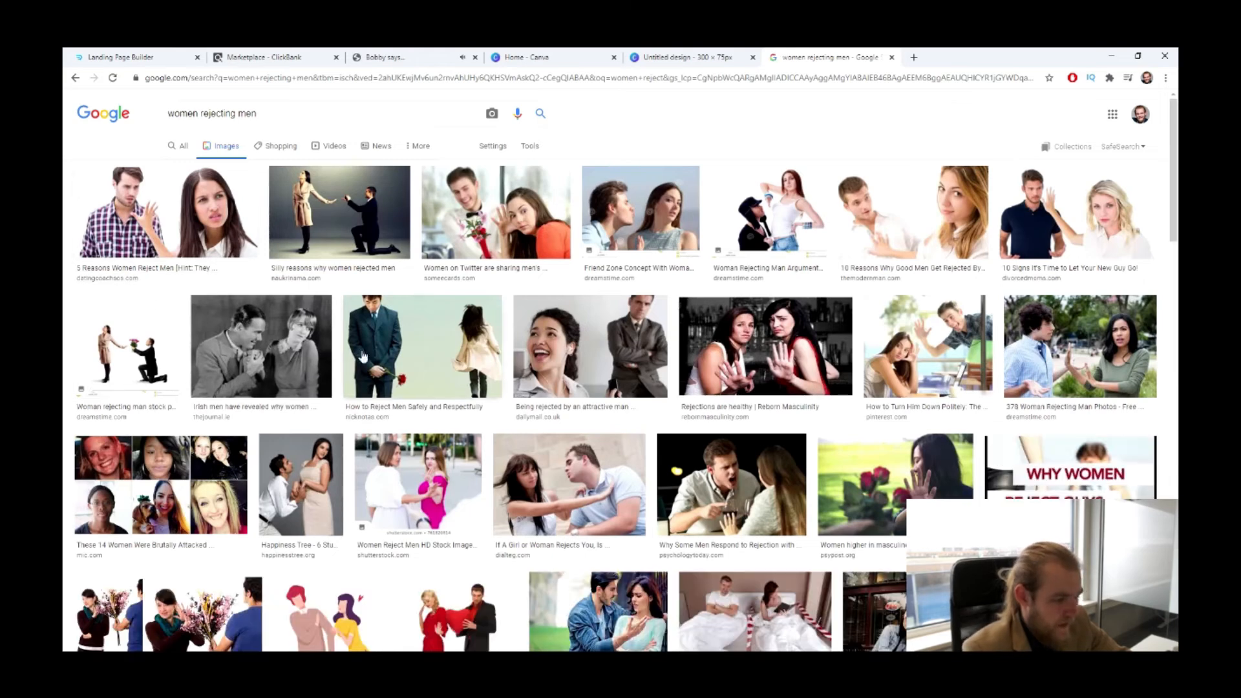
- Preview the first three "women rejecting men" image results and close the preview
{"action": "scroll", "coordinate": [475, 244], "scroll_direction": "down", "scroll_amount": 1}
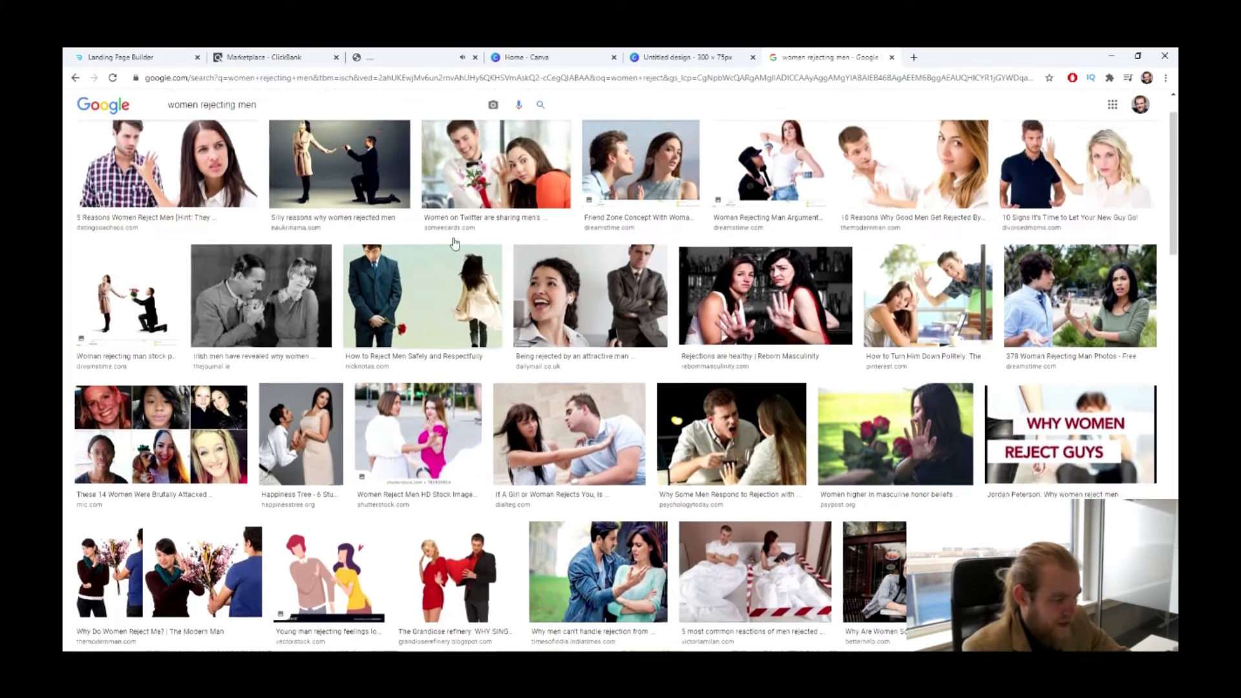
{"action": "scroll", "coordinate": [453, 239], "scroll_direction": "up", "scroll_amount": 1}
{"action": "left_click", "coordinate": [207, 210]}
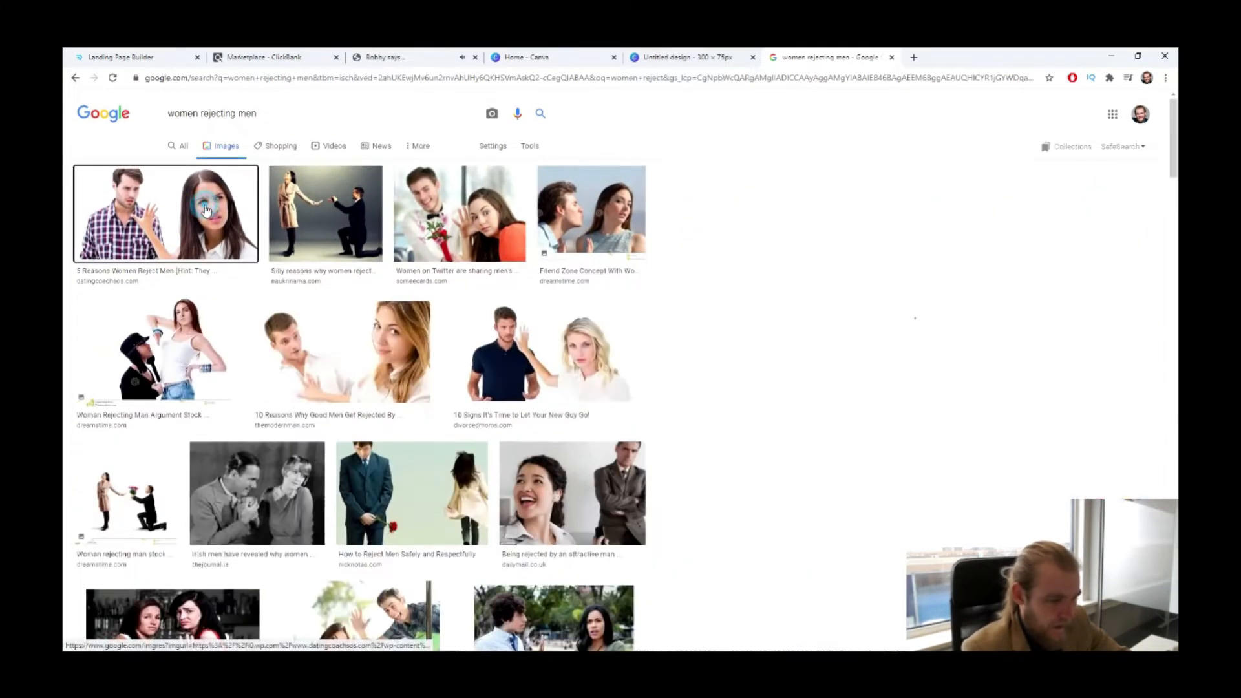
{"action": "left_click", "coordinate": [325, 194]}
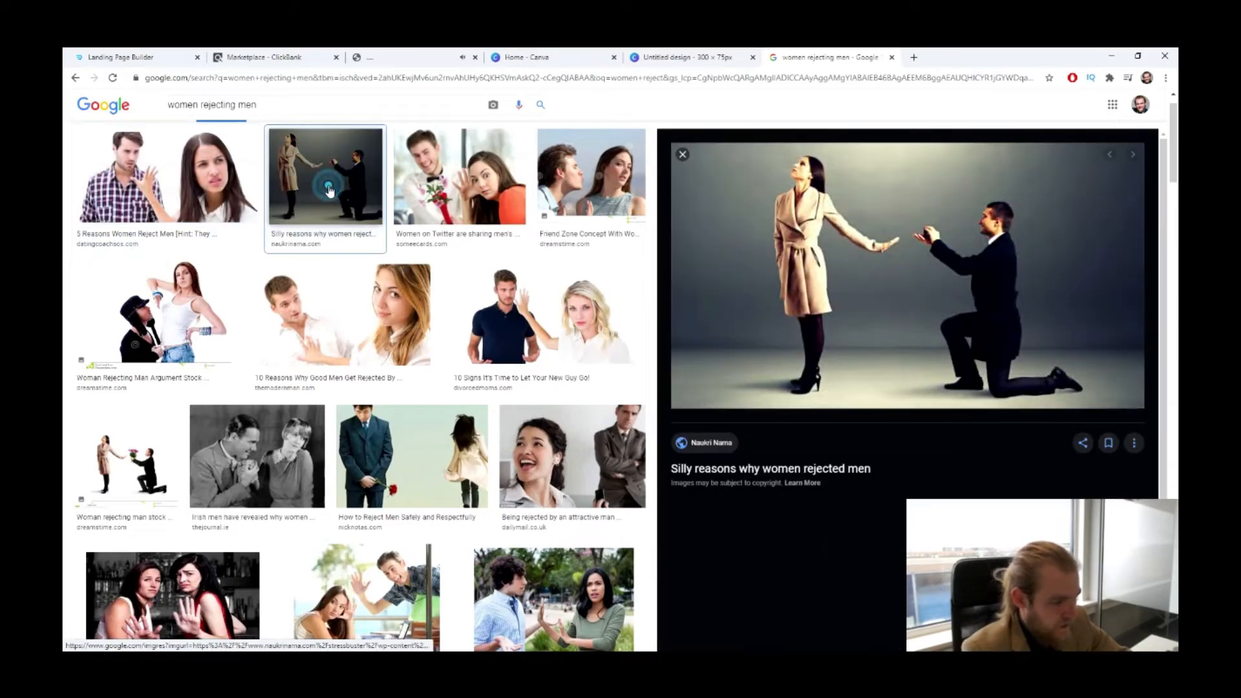
{"action": "left_click", "coordinate": [507, 177]}
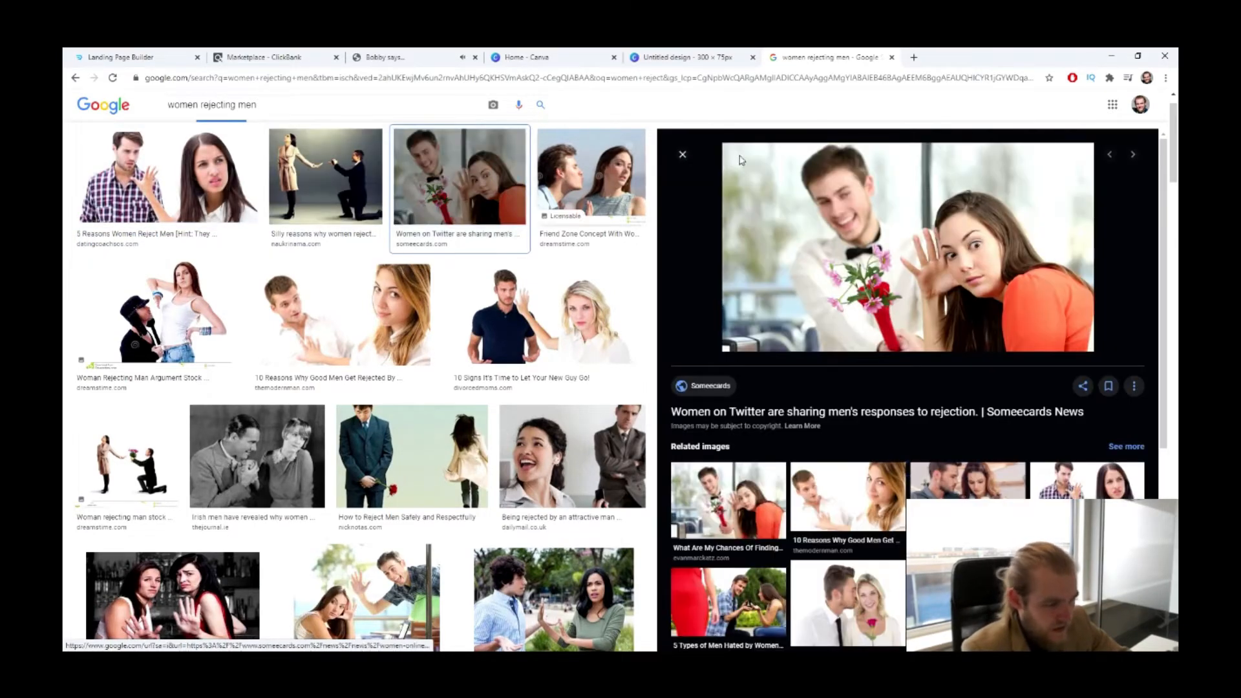
{"action": "left_click", "coordinate": [678, 153]}
- Browse further image results and preview the picture of a man offering red roses to a woman turned away
{"action": "scroll", "coordinate": [424, 354], "scroll_direction": "down", "scroll_amount": 4}
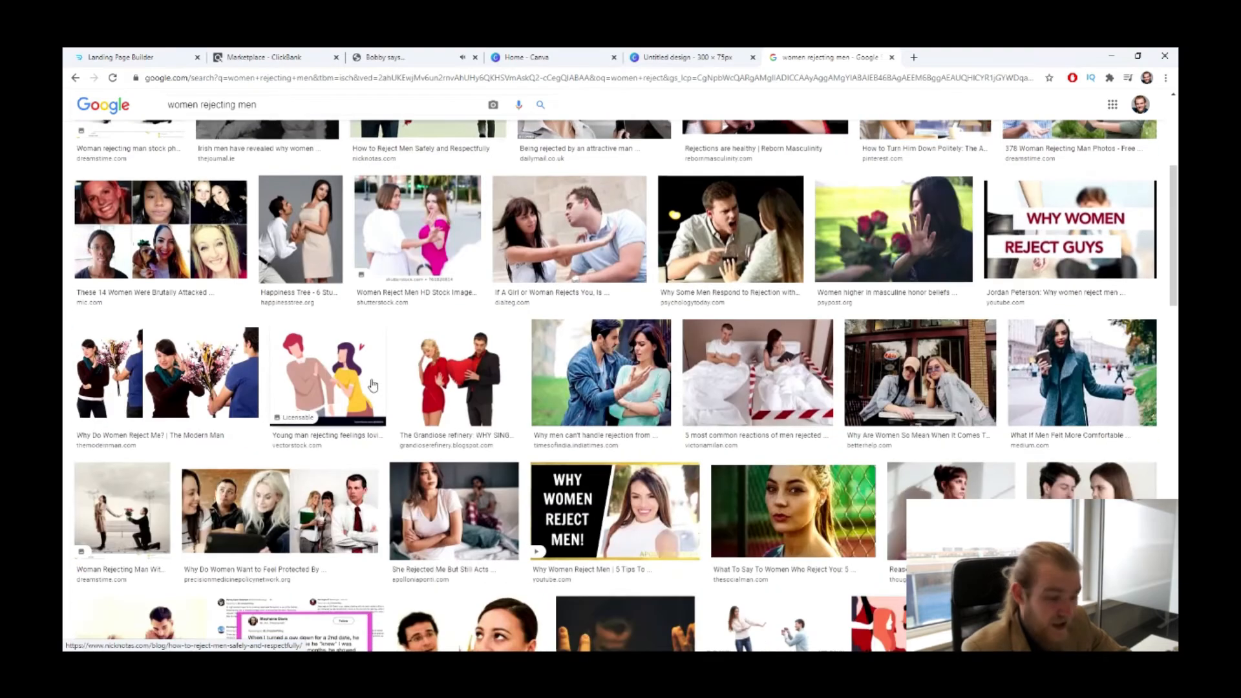
{"action": "scroll", "coordinate": [406, 344], "scroll_direction": "down", "scroll_amount": 3}
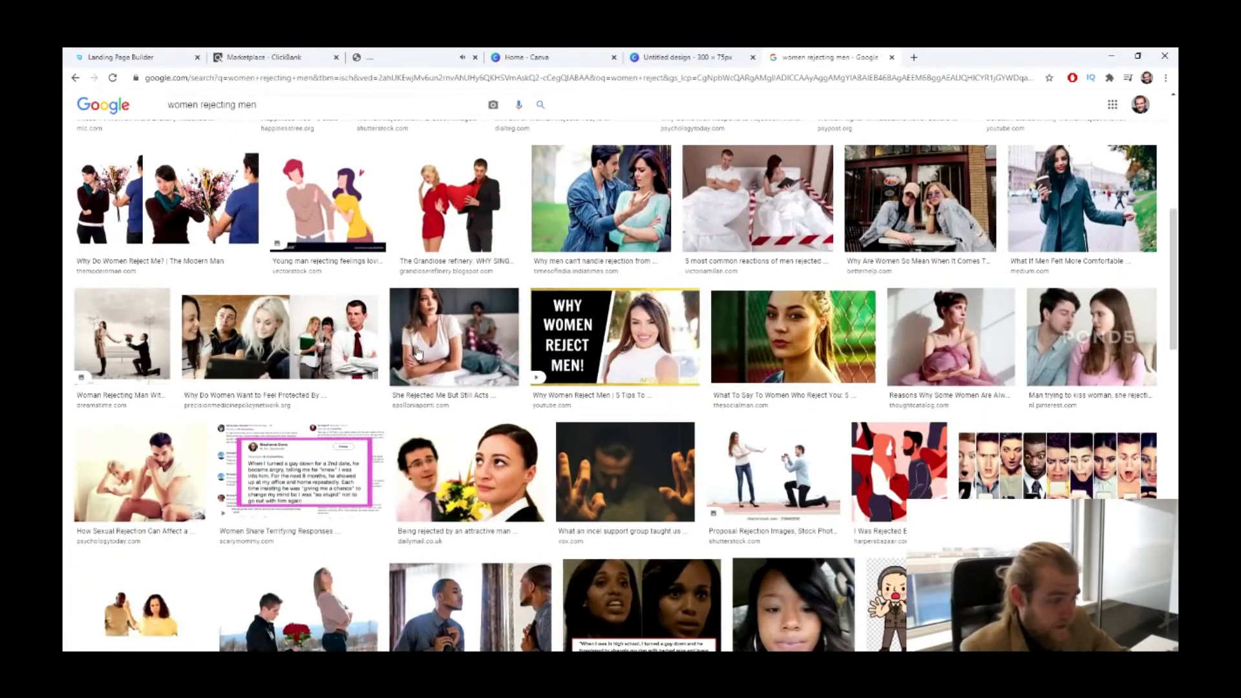
{"action": "scroll", "coordinate": [417, 352], "scroll_direction": "down", "scroll_amount": 3}
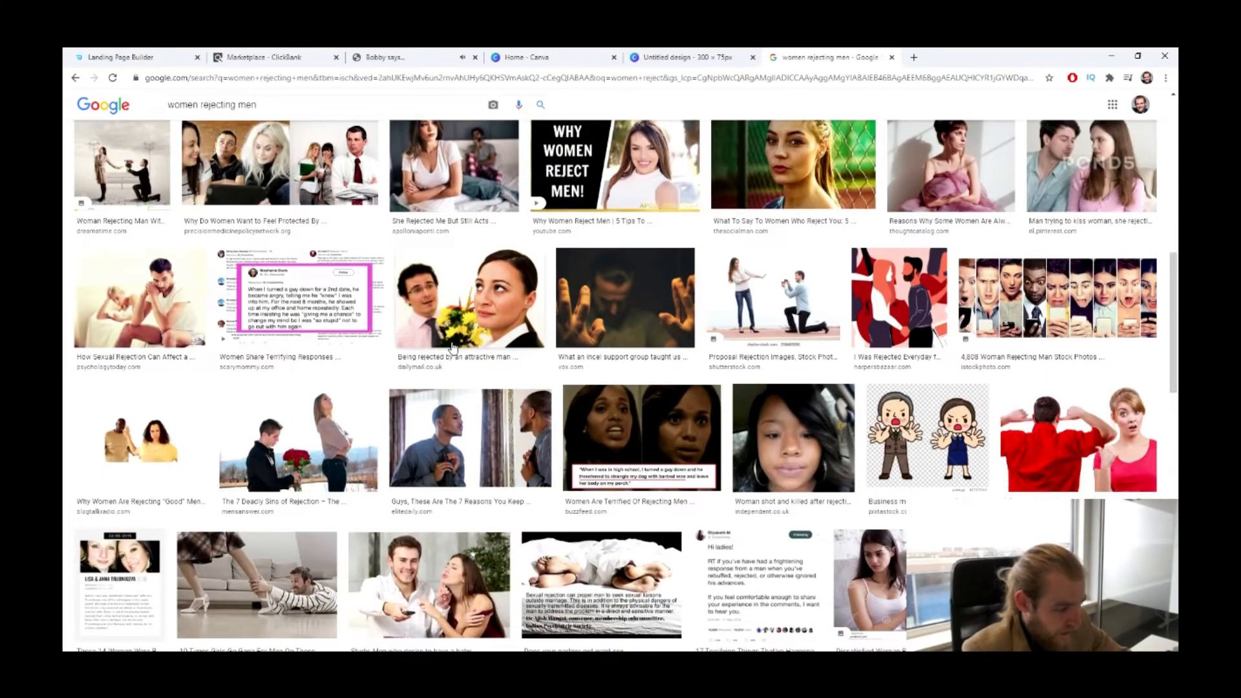
{"action": "scroll", "coordinate": [453, 349], "scroll_direction": "down", "scroll_amount": 3}
{"action": "scroll", "coordinate": [446, 320], "scroll_direction": "down", "scroll_amount": 1}
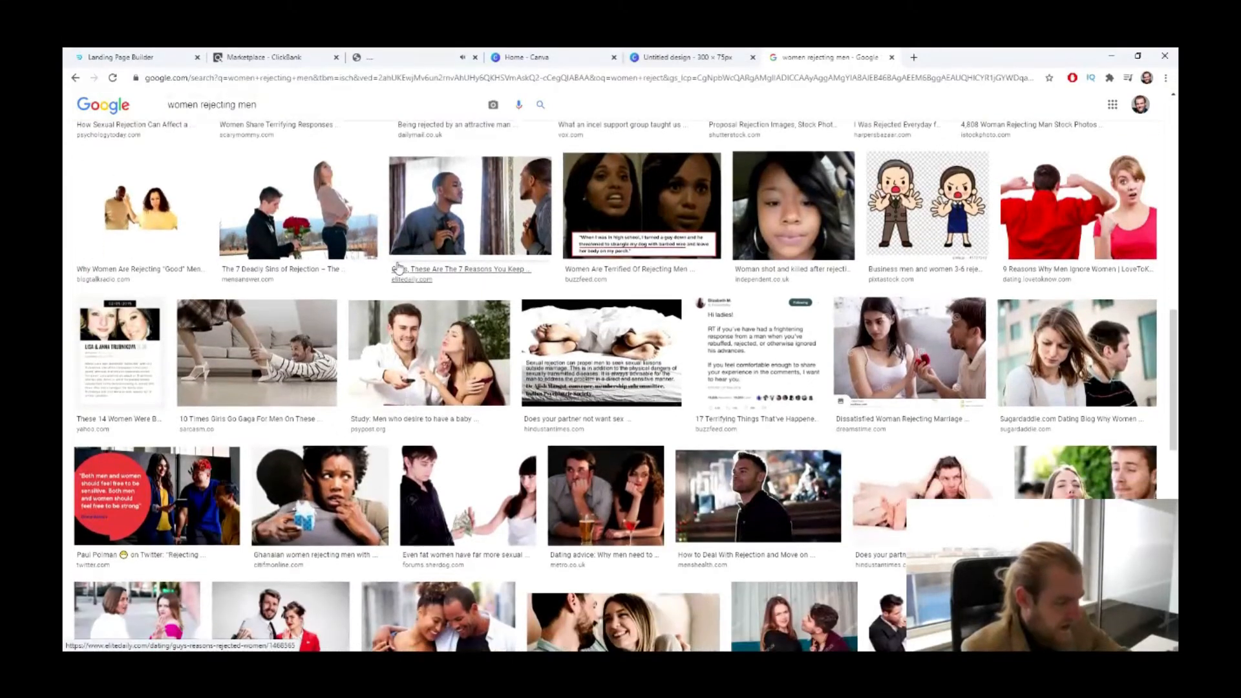
{"action": "left_click", "coordinate": [297, 210]}
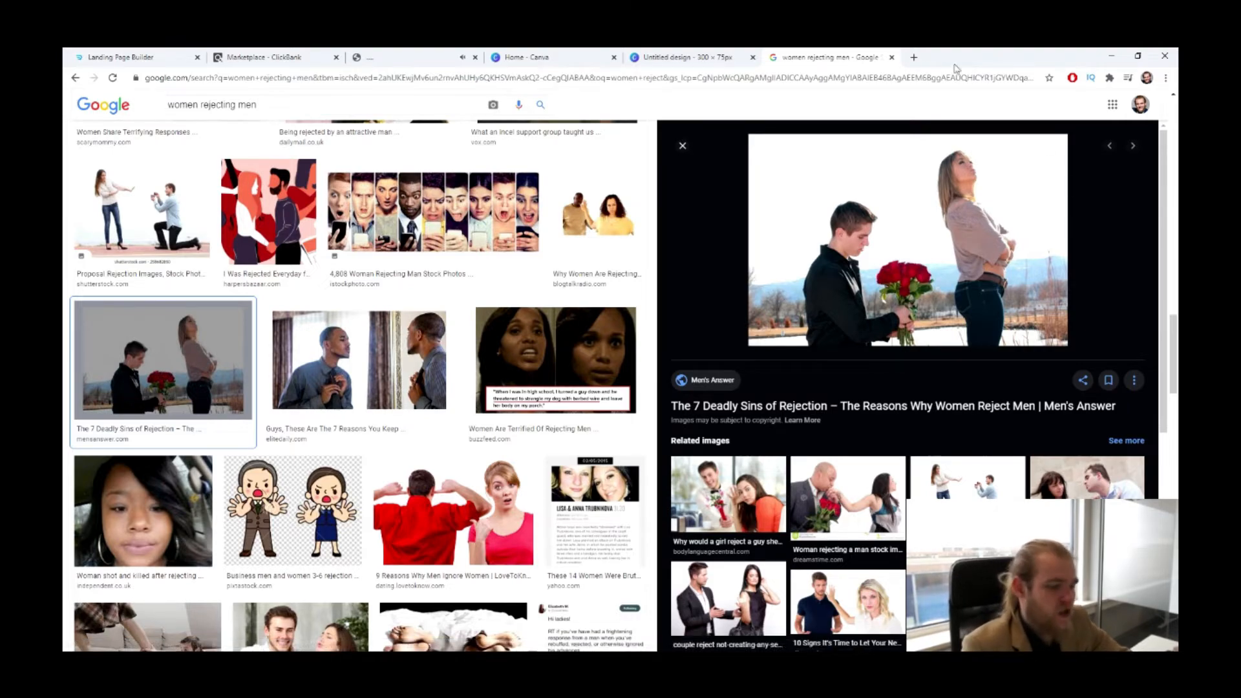
{"action": "left_click", "coordinate": [681, 144]}
- Look through the remaining "women rejecting men" results for a more fitting rejection picture
{"action": "scroll", "coordinate": [598, 362], "scroll_direction": "down", "scroll_amount": 1}
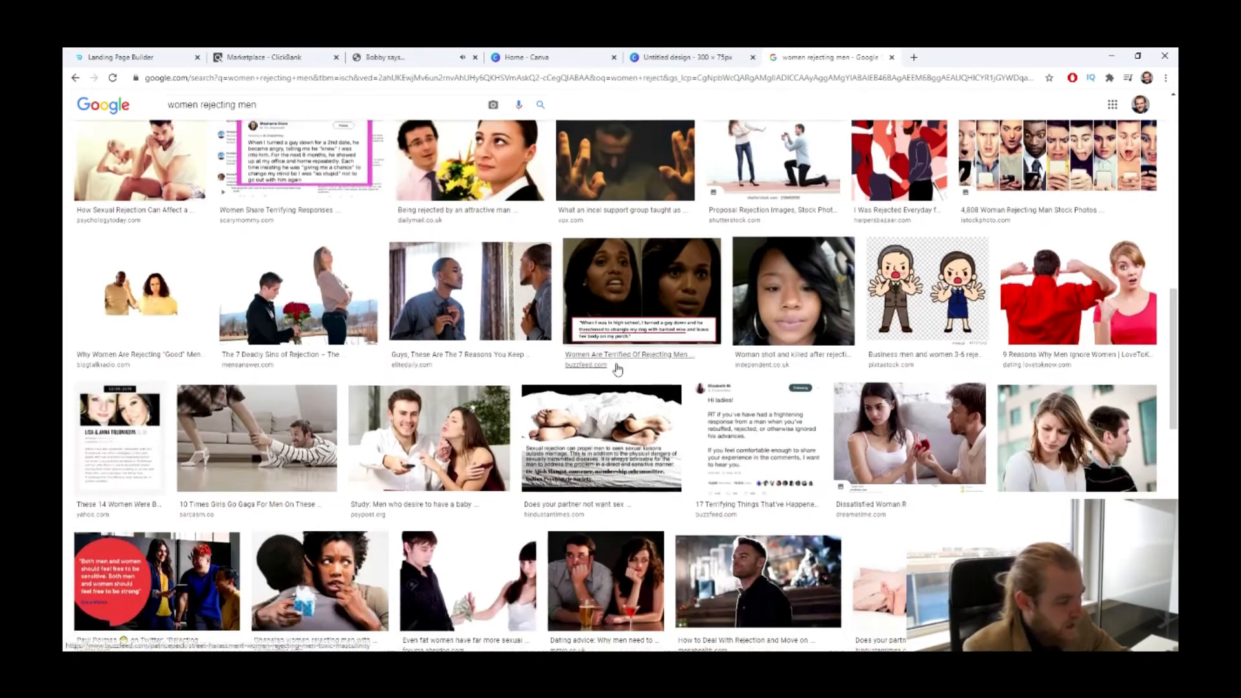
{"action": "scroll", "coordinate": [597, 362], "scroll_direction": "down", "scroll_amount": 3}
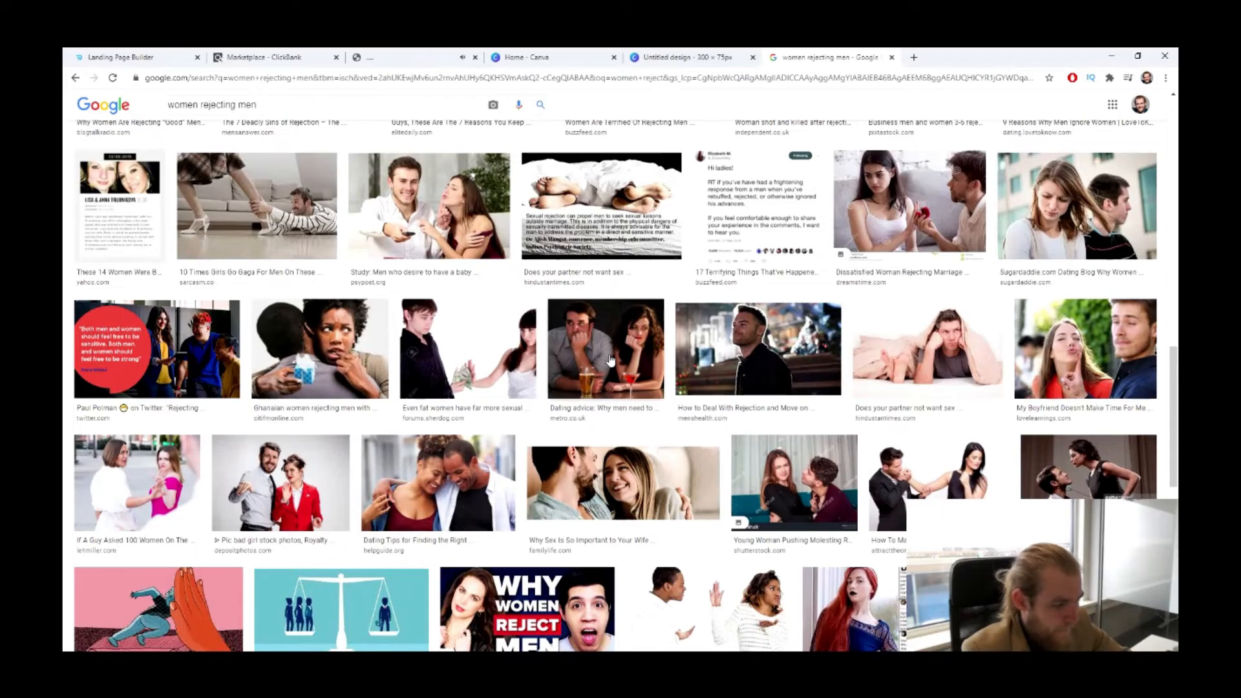
{"action": "scroll", "coordinate": [610, 360], "scroll_direction": "down", "scroll_amount": 5}
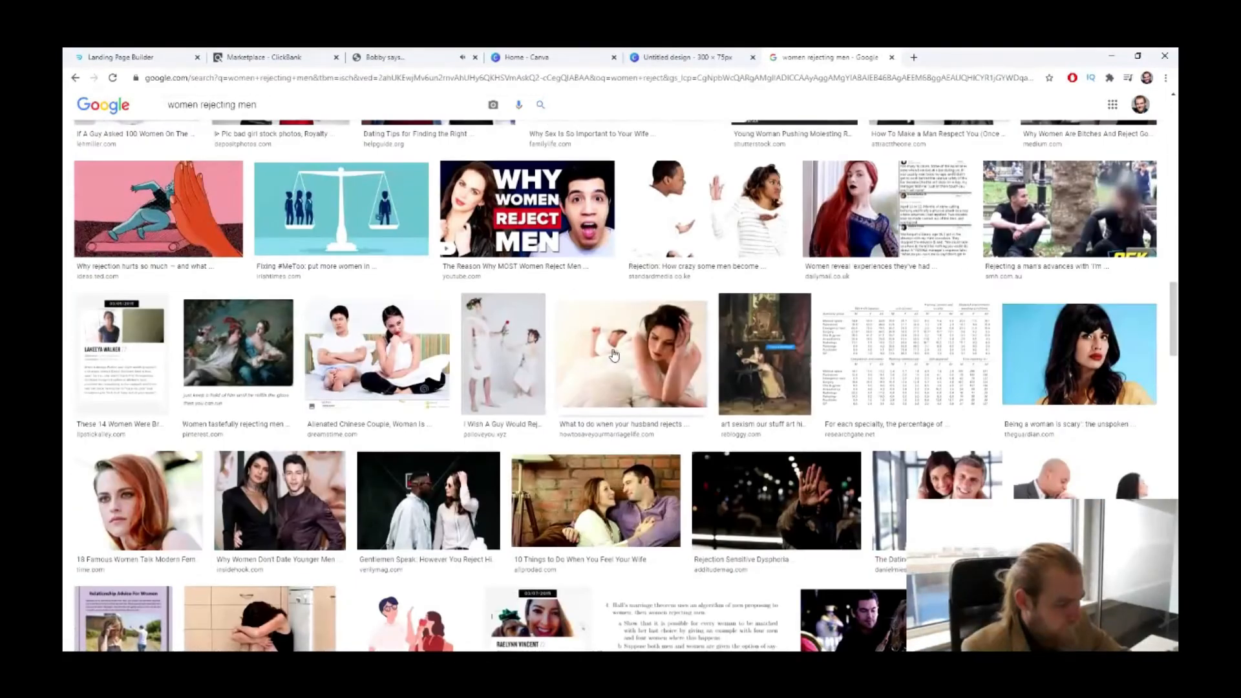
{"action": "scroll", "coordinate": [614, 354], "scroll_direction": "down", "scroll_amount": 3}
{"action": "scroll", "coordinate": [624, 356], "scroll_direction": "down", "scroll_amount": 3}
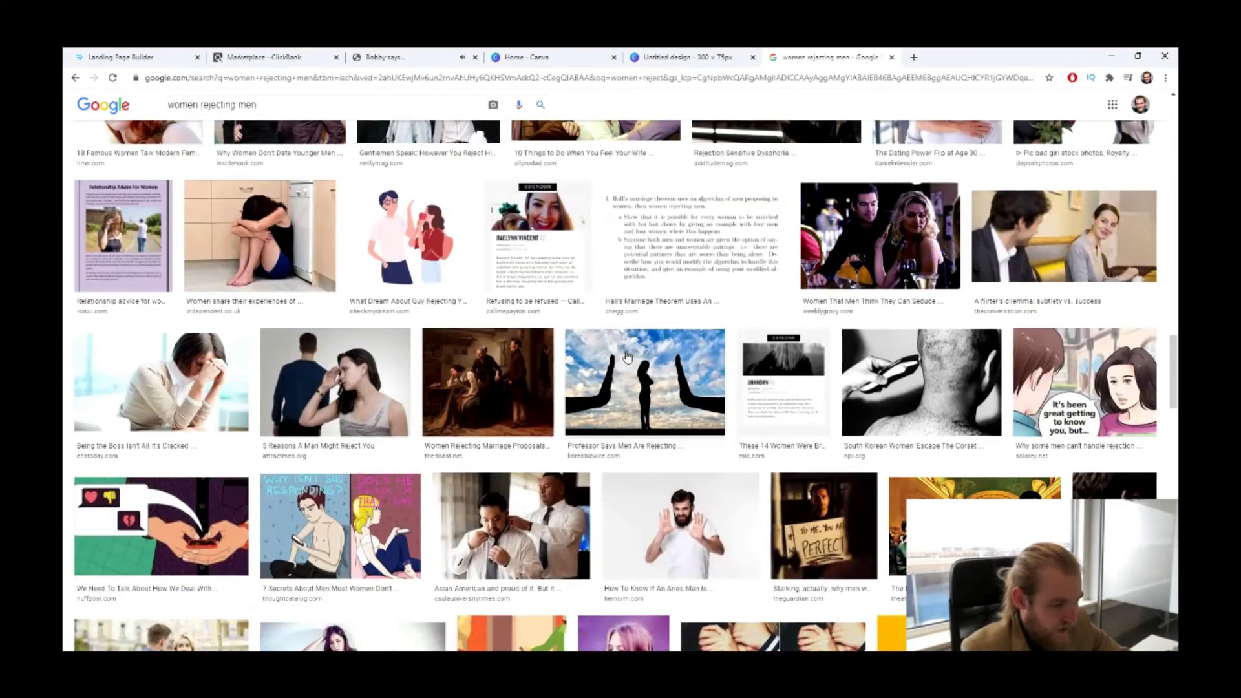
{"action": "scroll", "coordinate": [627, 355], "scroll_direction": "down", "scroll_amount": 3}
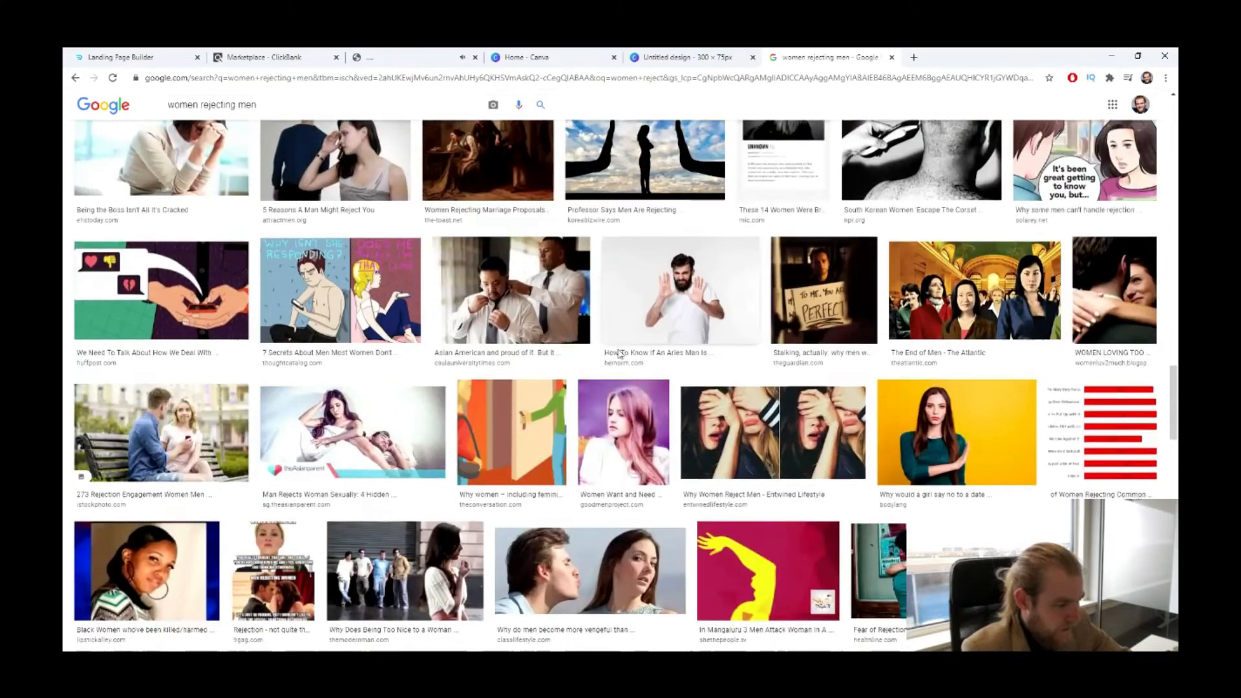
{"action": "scroll", "coordinate": [618, 354], "scroll_direction": "down", "scroll_amount": 3}
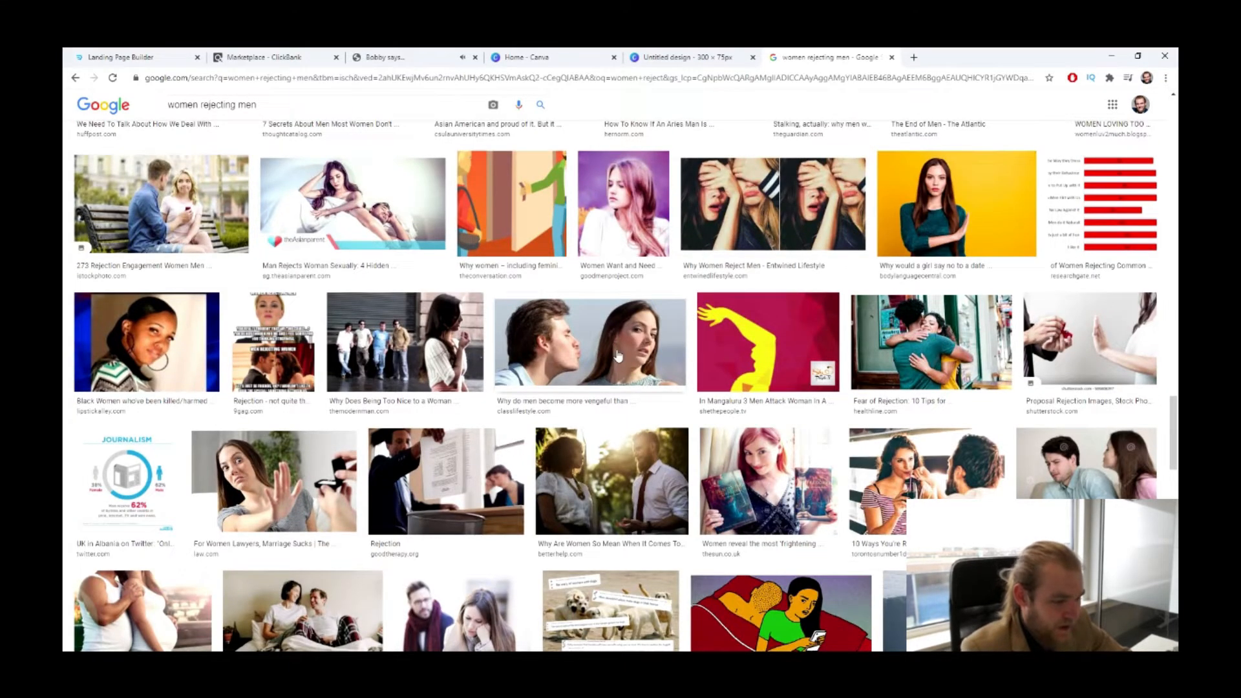
{"action": "scroll", "coordinate": [611, 354], "scroll_direction": "down", "scroll_amount": 3}
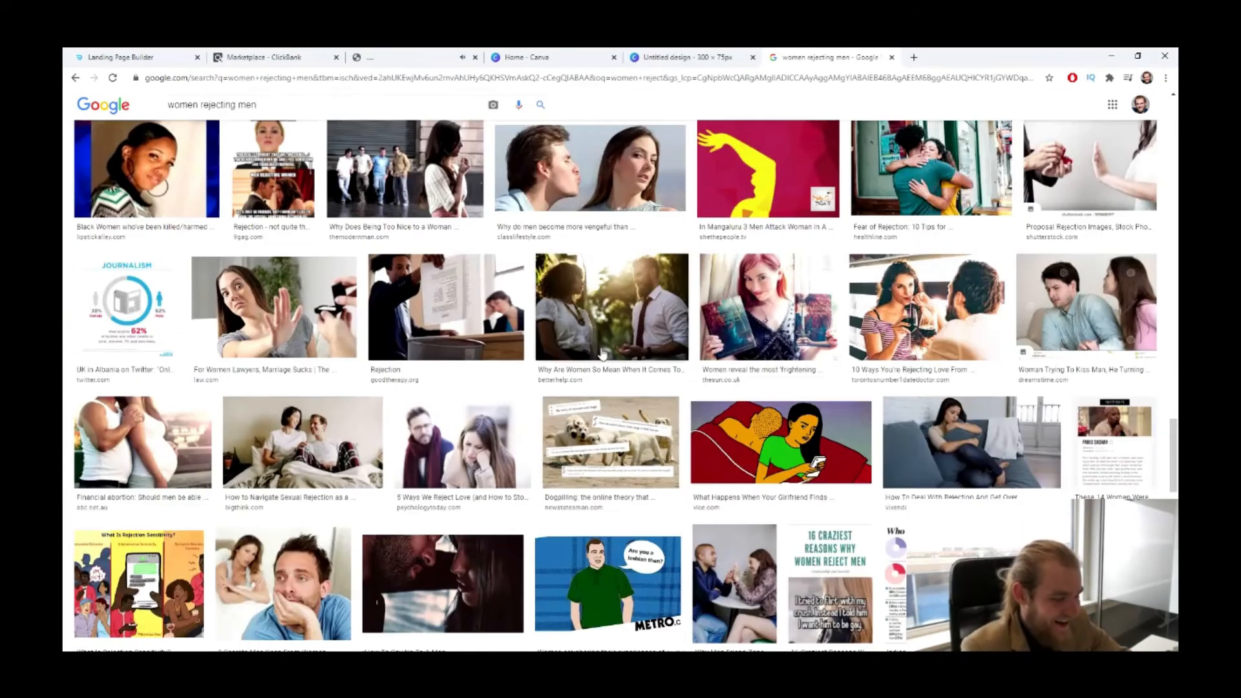
{"action": "scroll", "coordinate": [601, 356], "scroll_direction": "down", "scroll_amount": 7}
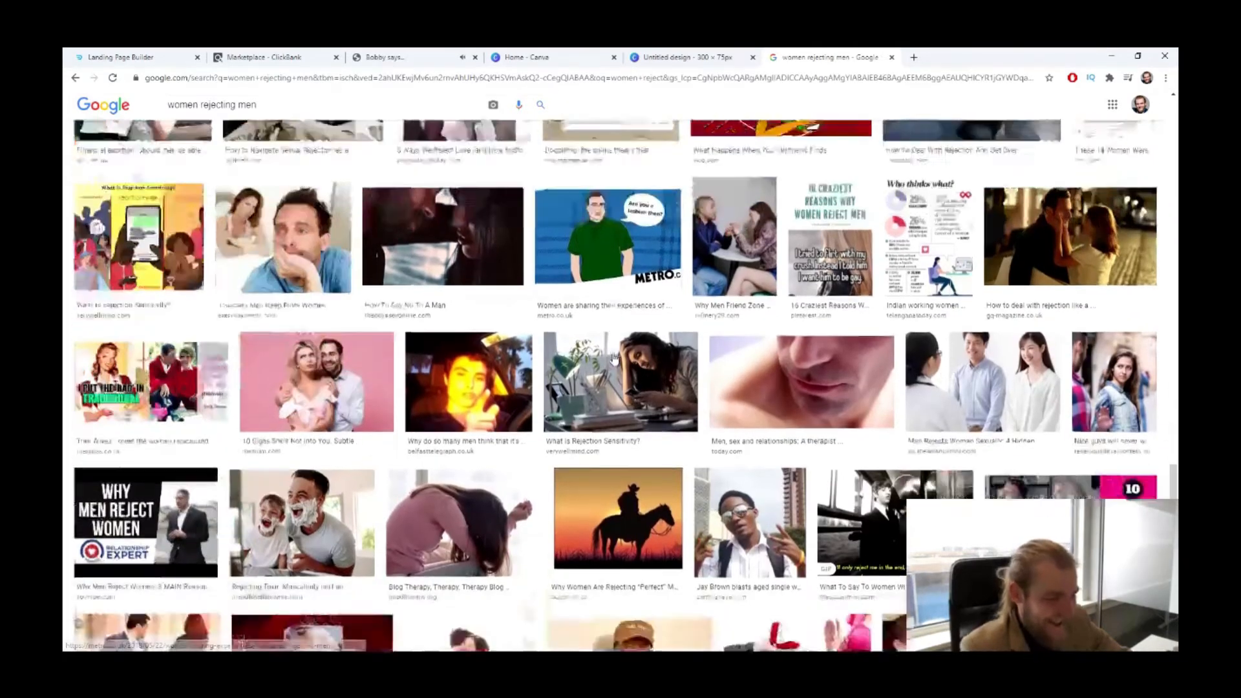
{"action": "scroll", "coordinate": [614, 353], "scroll_direction": "down", "scroll_amount": 5}
{"action": "scroll", "coordinate": [616, 353], "scroll_direction": "down", "scroll_amount": 8}
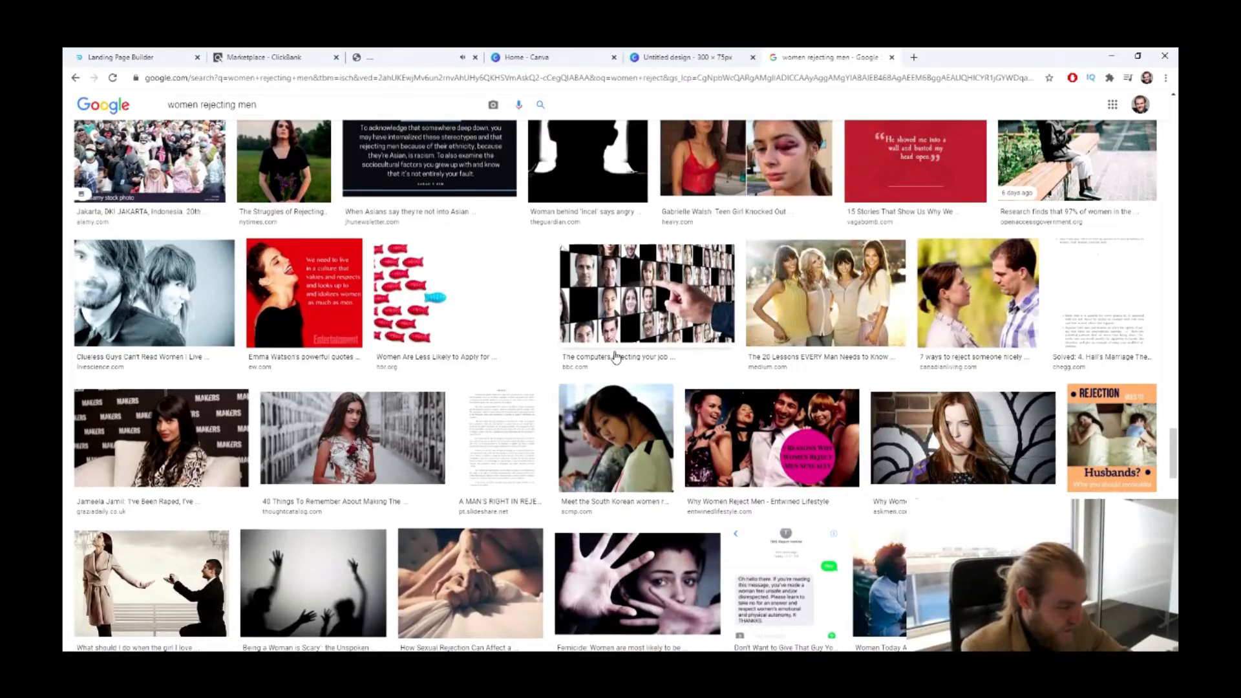
{"action": "scroll", "coordinate": [616, 357], "scroll_direction": "down", "scroll_amount": 3}
{"action": "scroll", "coordinate": [650, 354], "scroll_direction": "down", "scroll_amount": 4}
{"action": "scroll", "coordinate": [649, 354], "scroll_direction": "up", "scroll_amount": 3}
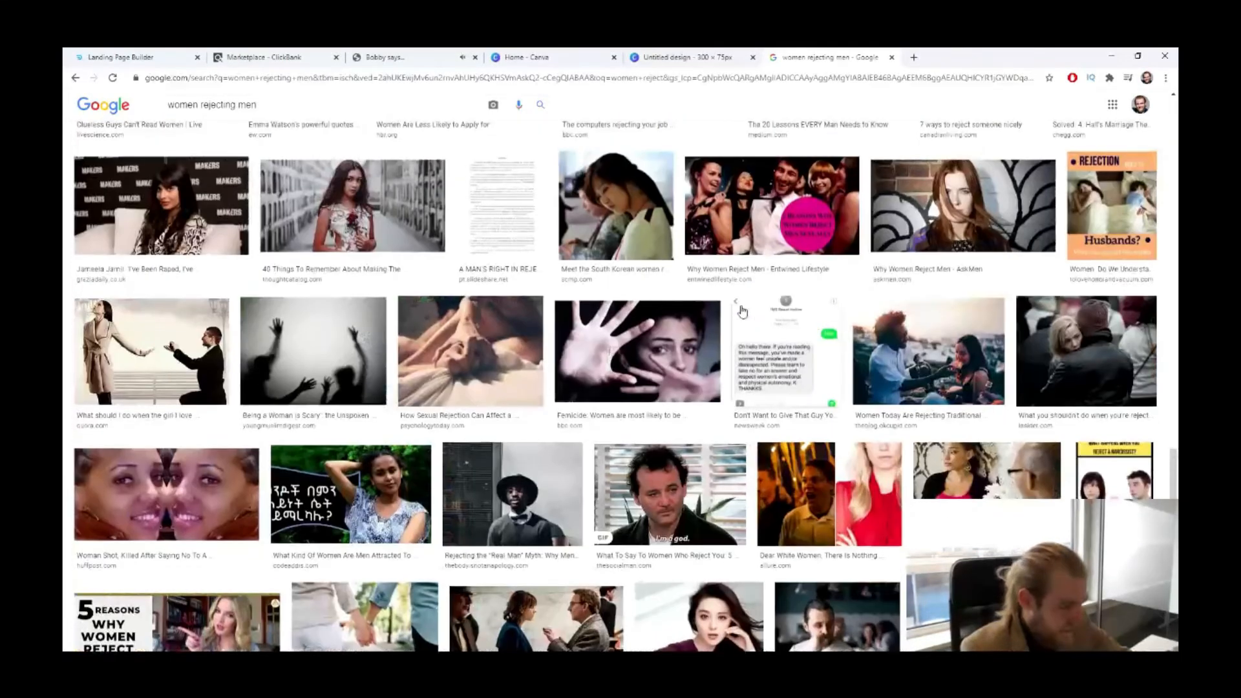
{"action": "scroll", "coordinate": [735, 304], "scroll_direction": "down", "scroll_amount": 6}
{"action": "scroll", "coordinate": [735, 304], "scroll_direction": "down", "scroll_amount": 5}
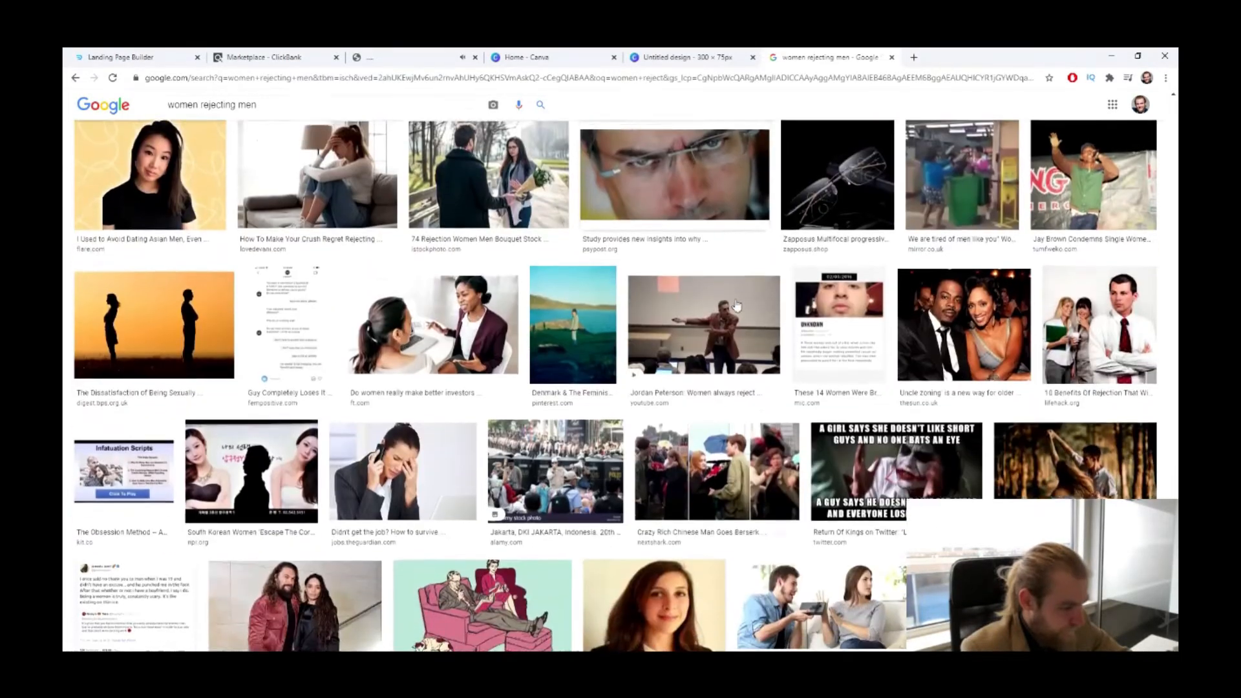
{"action": "scroll", "coordinate": [716, 311], "scroll_direction": "up", "scroll_amount": 3}
- Preview the iStock picture of a woman refusing a bouquet in a park and compare it with related and further results
{"action": "left_click", "coordinate": [489, 342]}
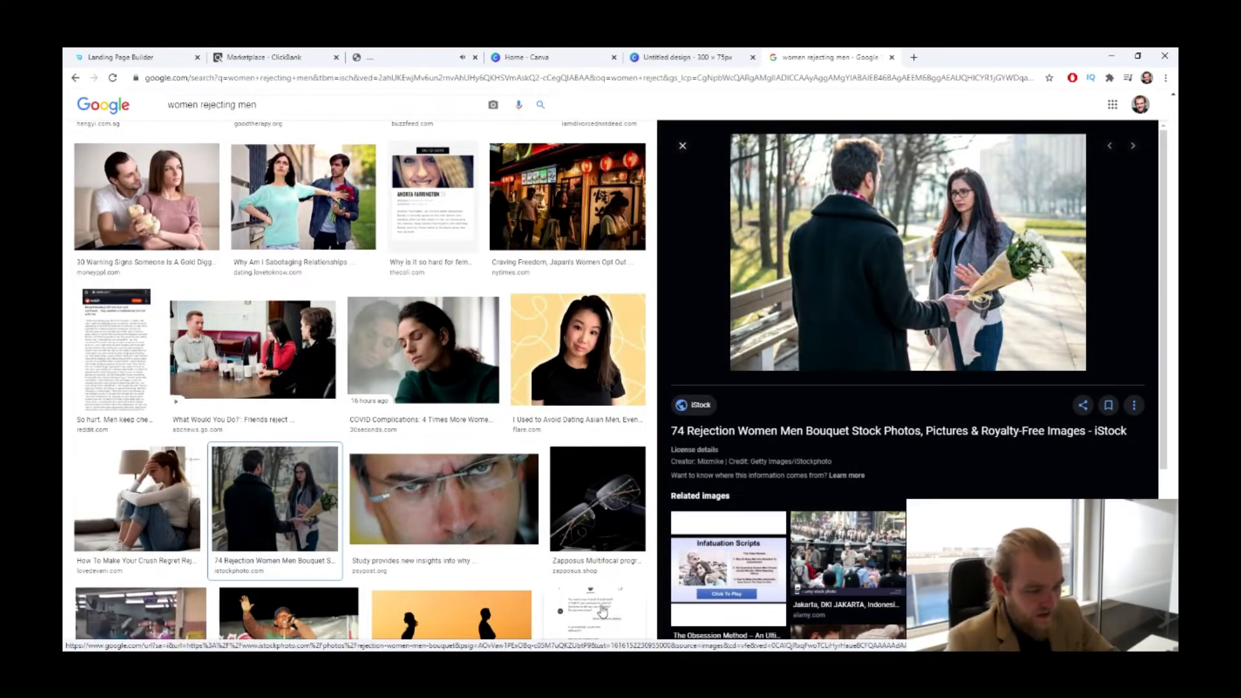
{"action": "scroll", "coordinate": [858, 470], "scroll_direction": "down", "scroll_amount": 4}
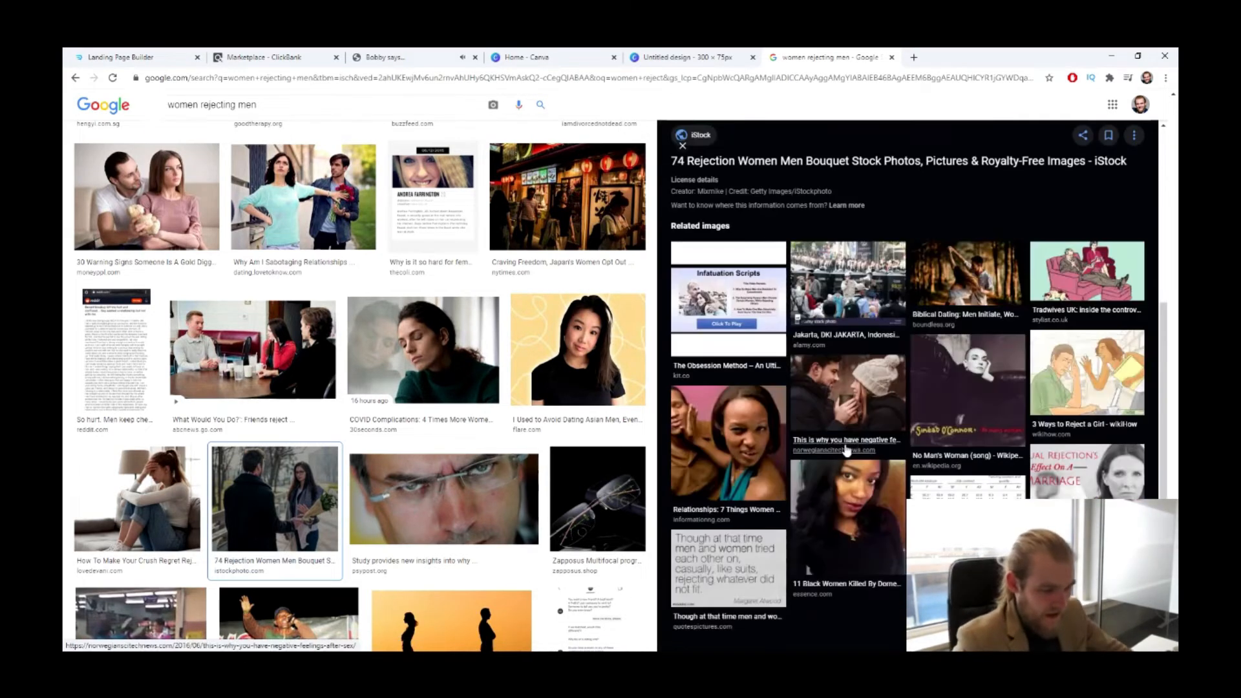
{"action": "scroll", "coordinate": [846, 451], "scroll_direction": "down", "scroll_amount": 15}
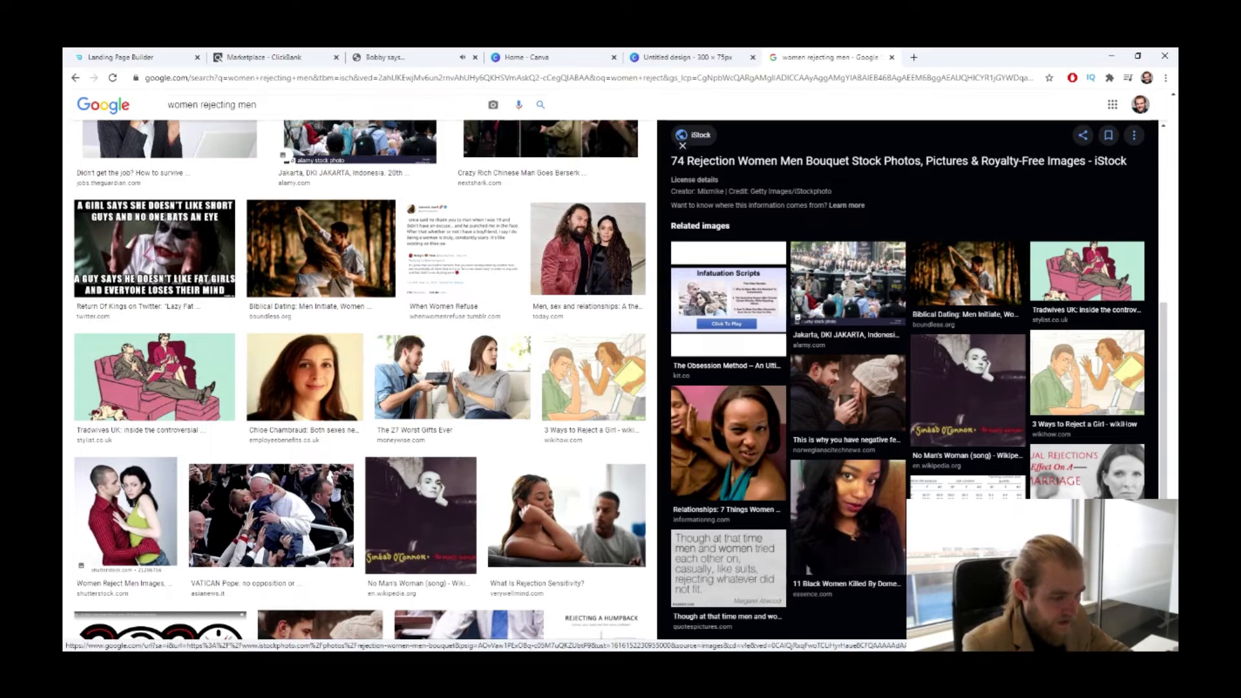
{"action": "scroll", "coordinate": [877, 333], "scroll_direction": "up", "scroll_amount": 8}
{"action": "scroll", "coordinate": [877, 333], "scroll_direction": "up", "scroll_amount": 2}
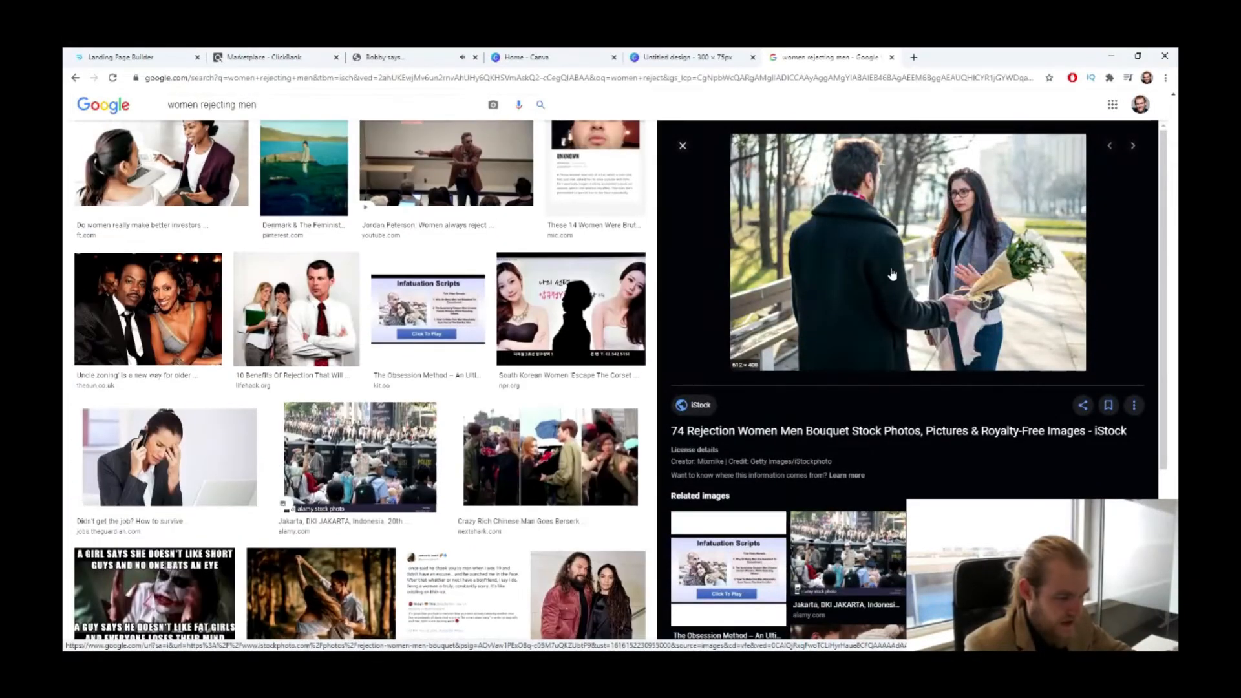
{"action": "scroll", "coordinate": [336, 383], "scroll_direction": "down", "scroll_amount": 10}
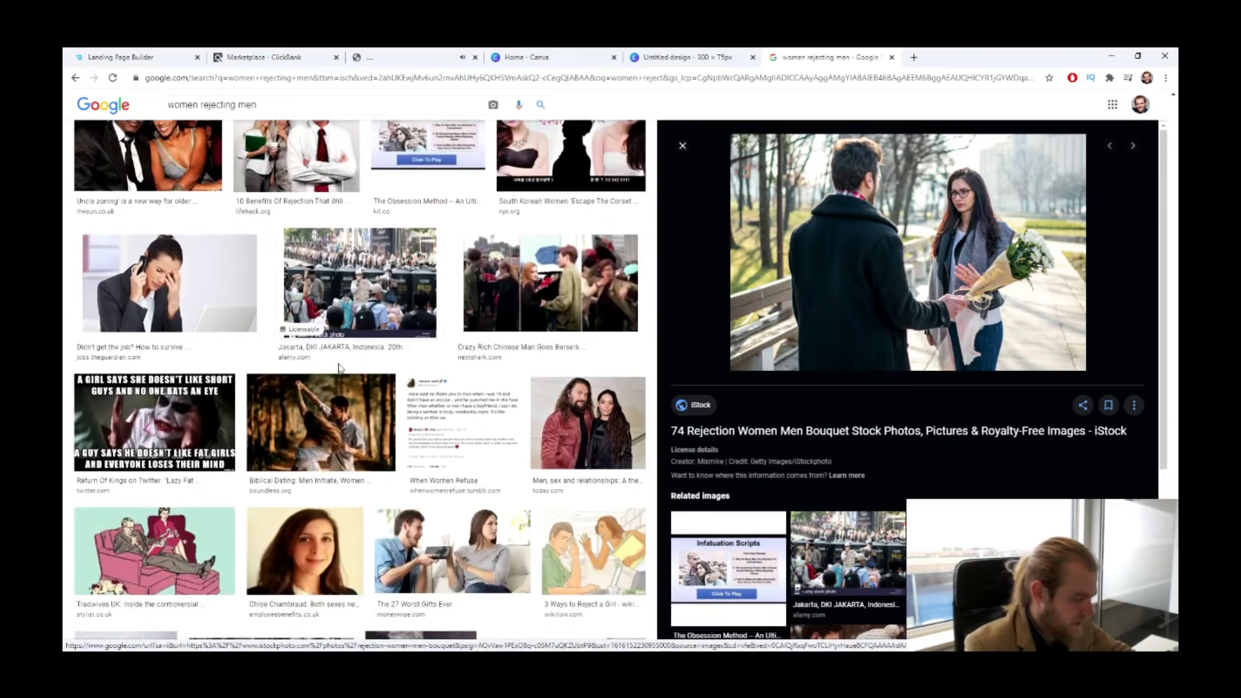
{"action": "scroll", "coordinate": [342, 354], "scroll_direction": "down", "scroll_amount": 5}
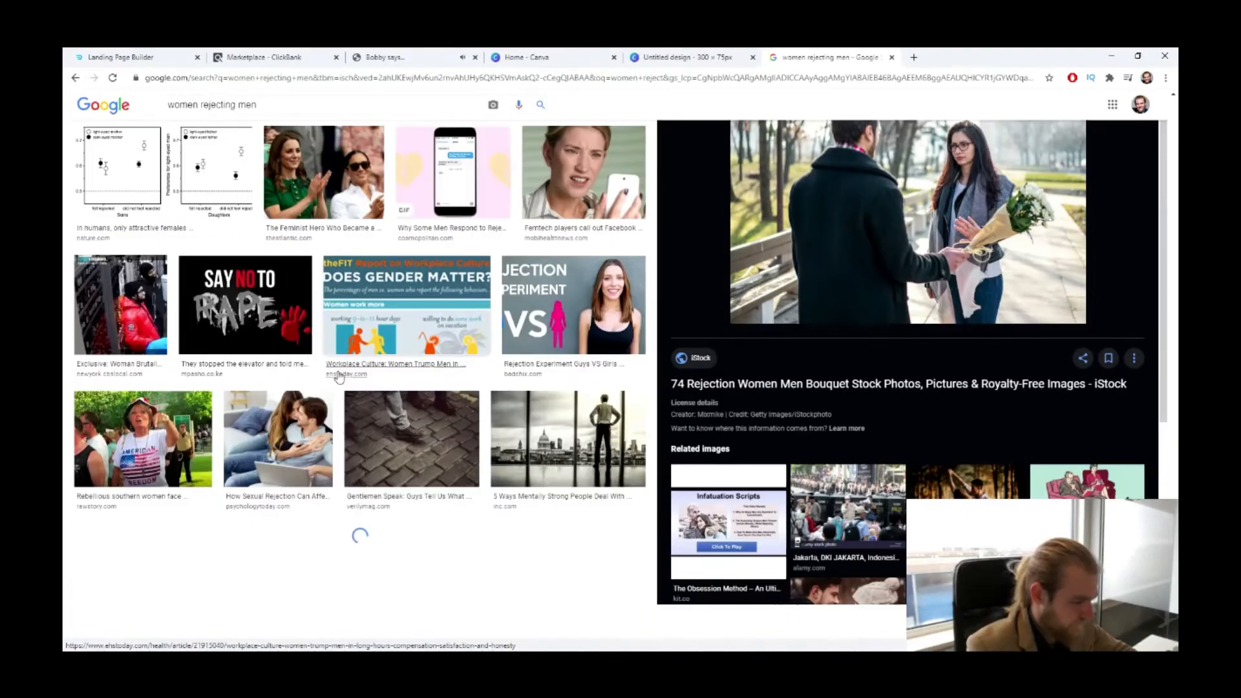
{"action": "scroll", "coordinate": [342, 380], "scroll_direction": "down", "scroll_amount": 5}
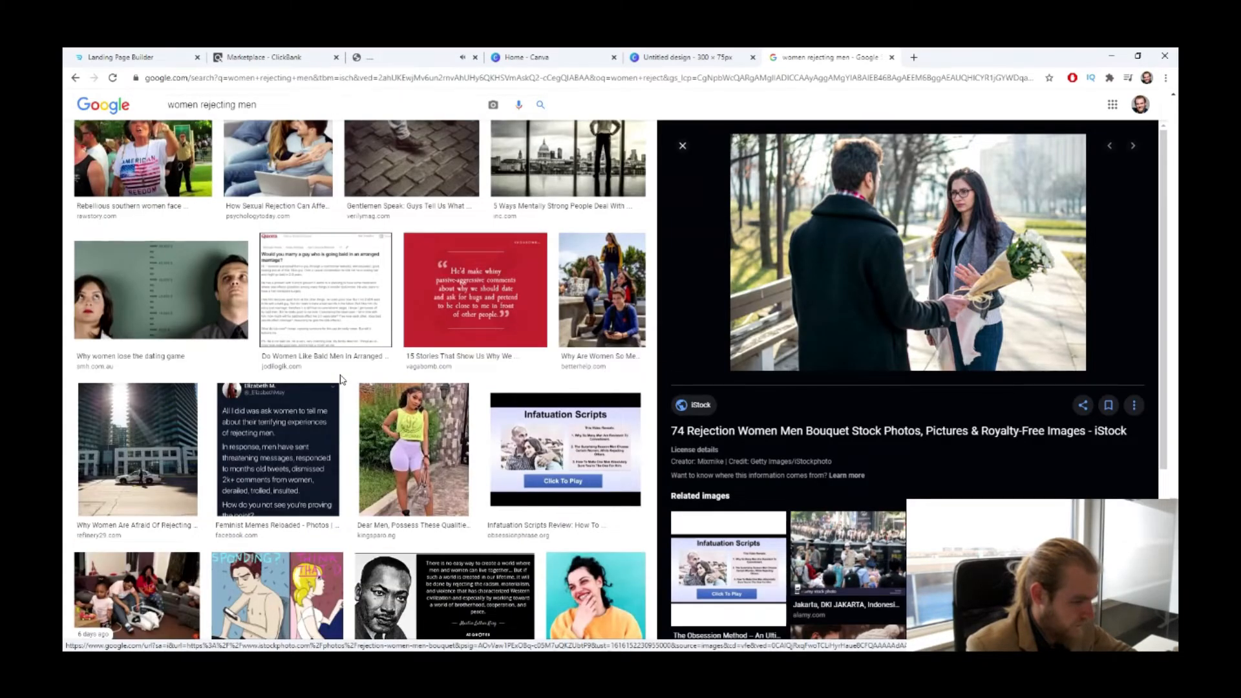
{"action": "scroll", "coordinate": [342, 380], "scroll_direction": "down", "scroll_amount": 3}
- Save the iStock bouquet rejection picture as a JPEG image in the Downloads folder
{"action": "right_click", "coordinate": [810, 280]}
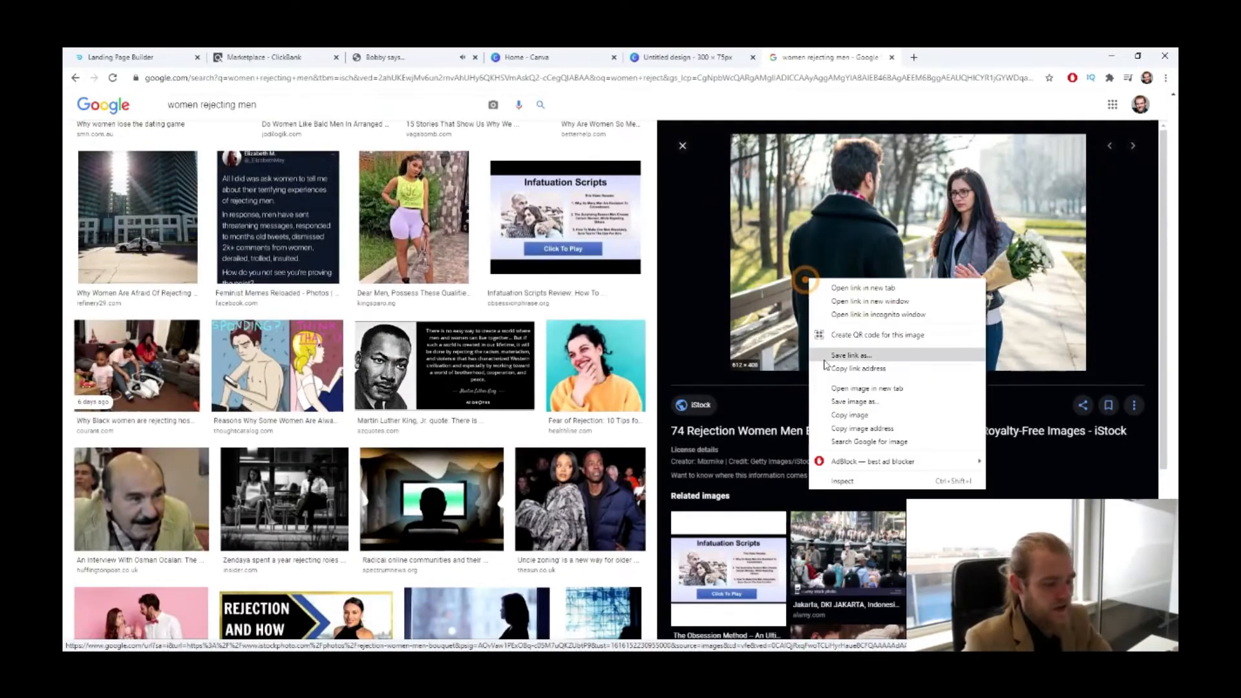
{"action": "left_click", "coordinate": [895, 400]}
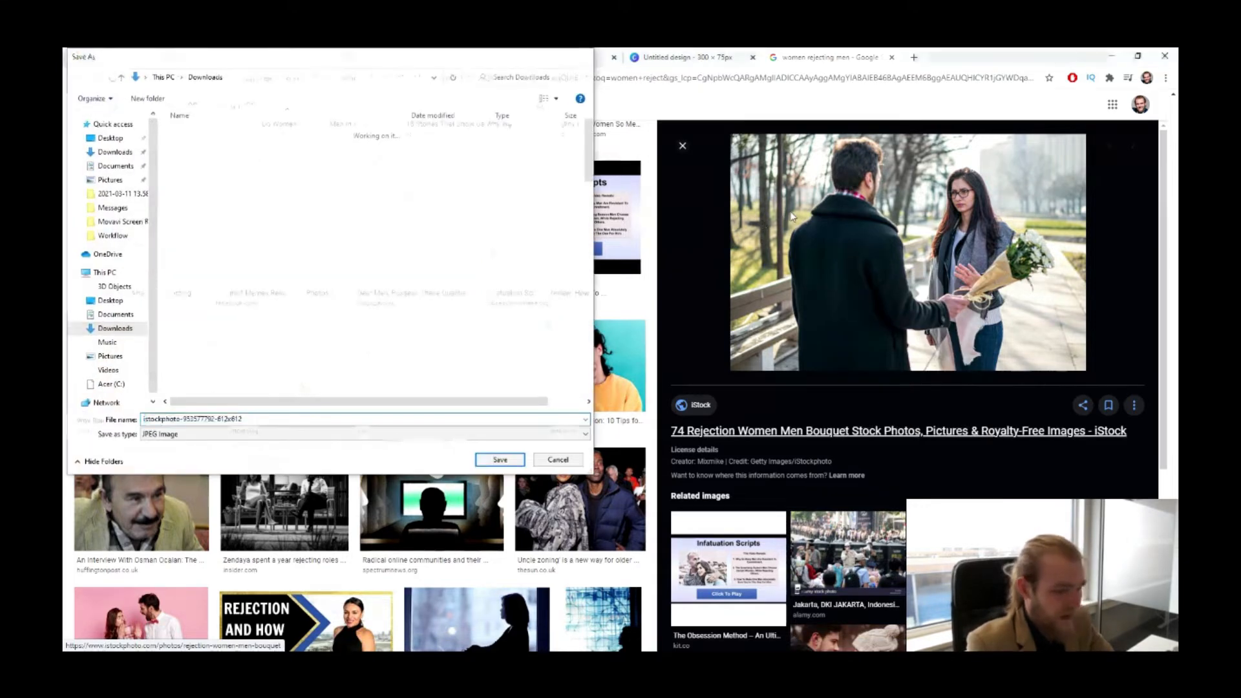
{"action": "key", "text": "Return"}
- Switch to Canva, dismiss the download notice, close the LoveHacks logo design and go to the Canva home page
{"action": "left_click", "coordinate": [698, 57]}
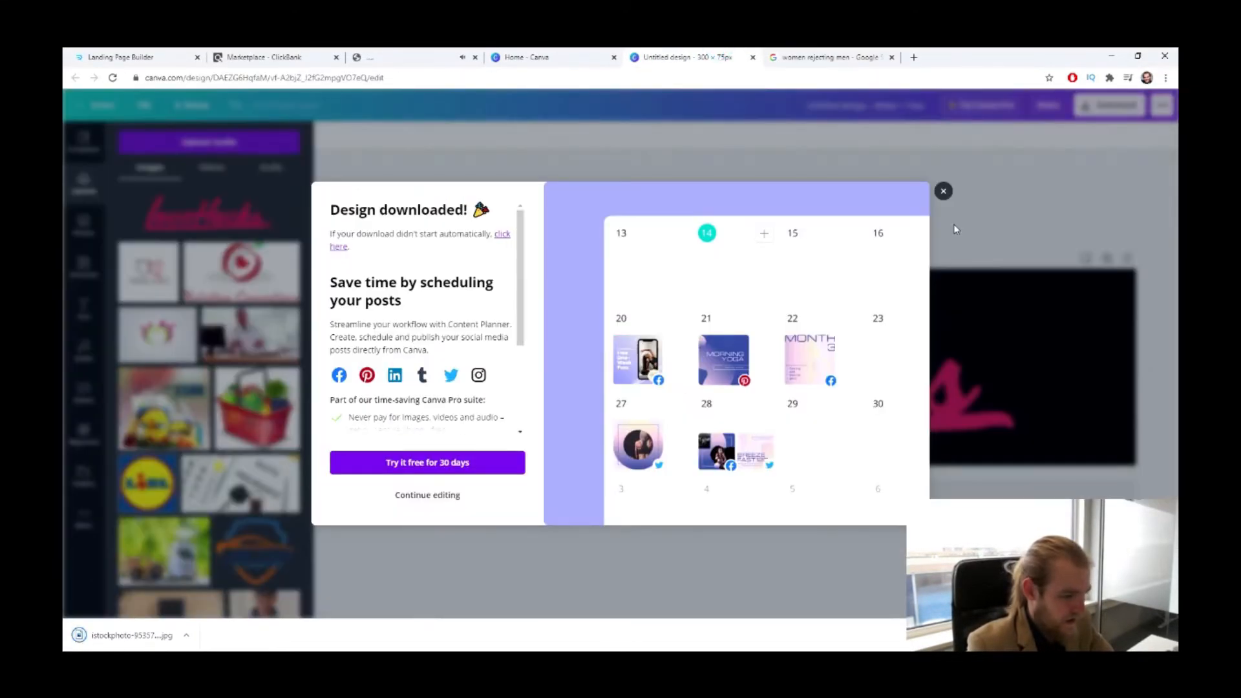
{"action": "left_click", "coordinate": [940, 190]}
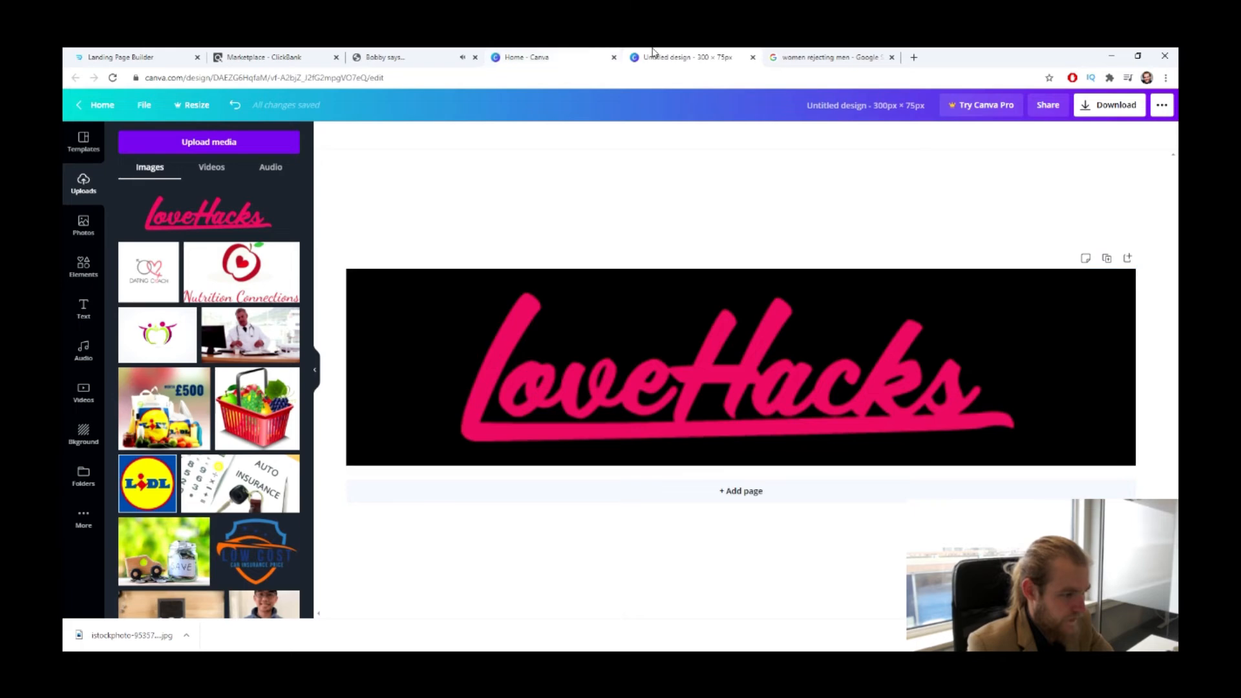
{"action": "left_click", "coordinate": [752, 56]}
{"action": "left_click", "coordinate": [527, 57]}
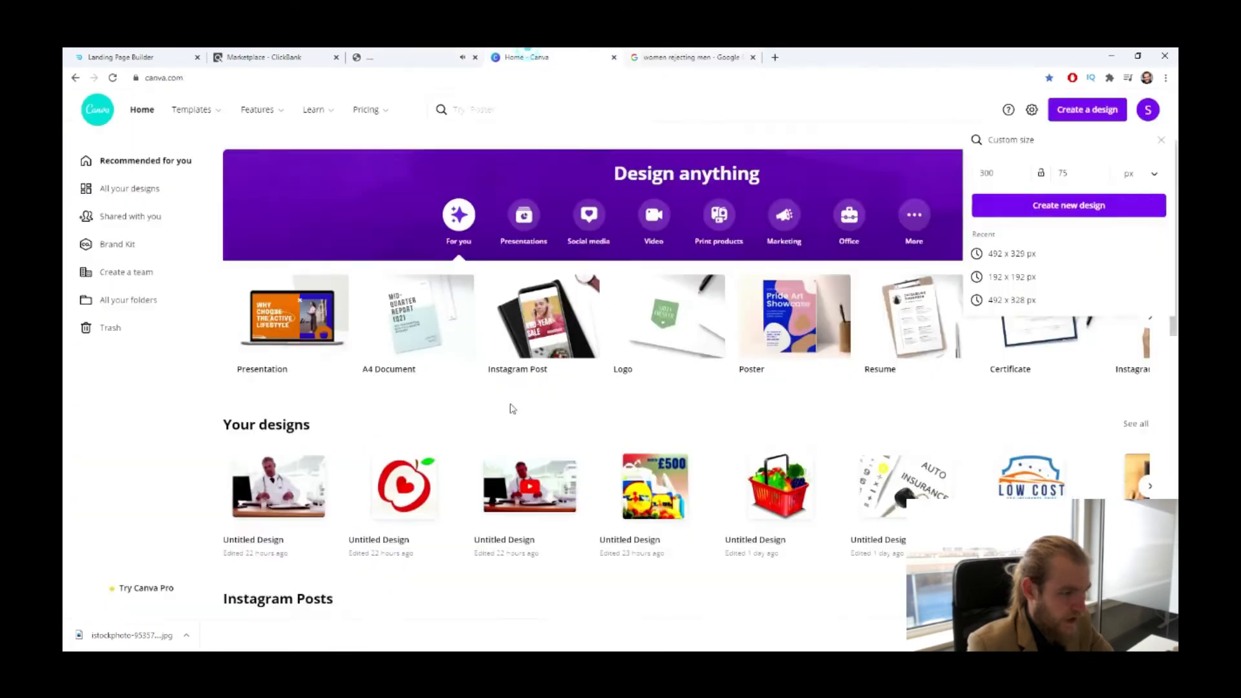
{"action": "left_click", "coordinate": [1087, 110]}
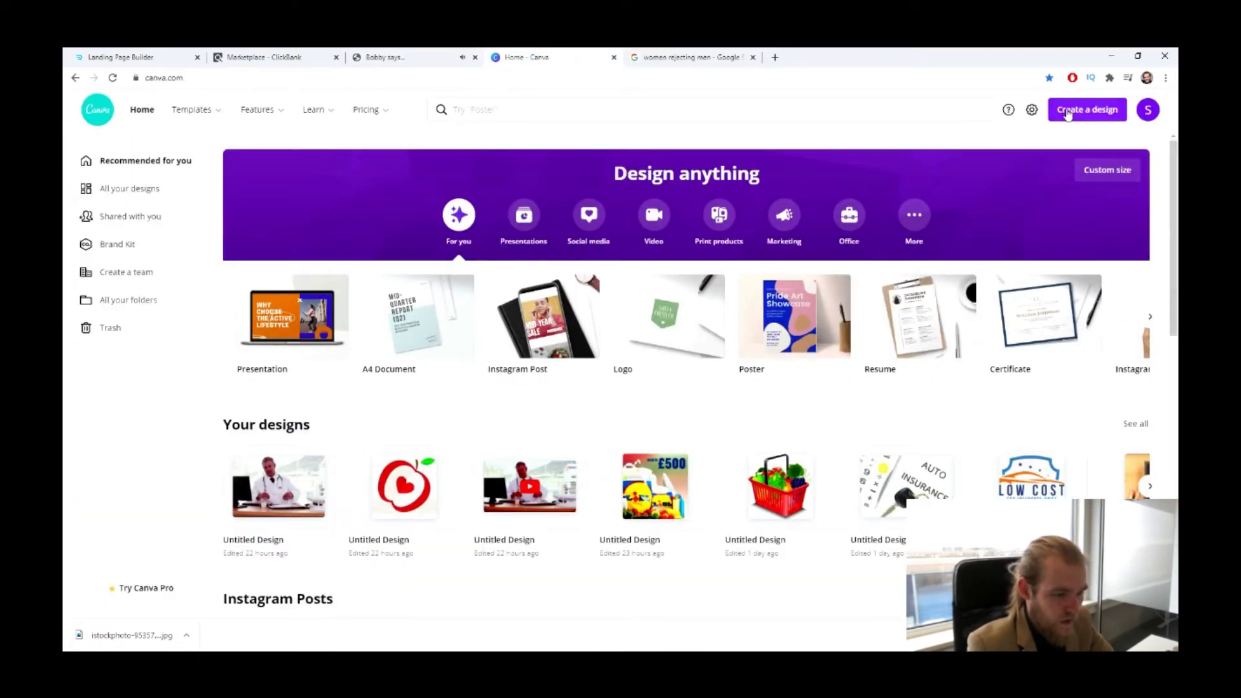
{"action": "left_click", "coordinate": [1087, 110]}
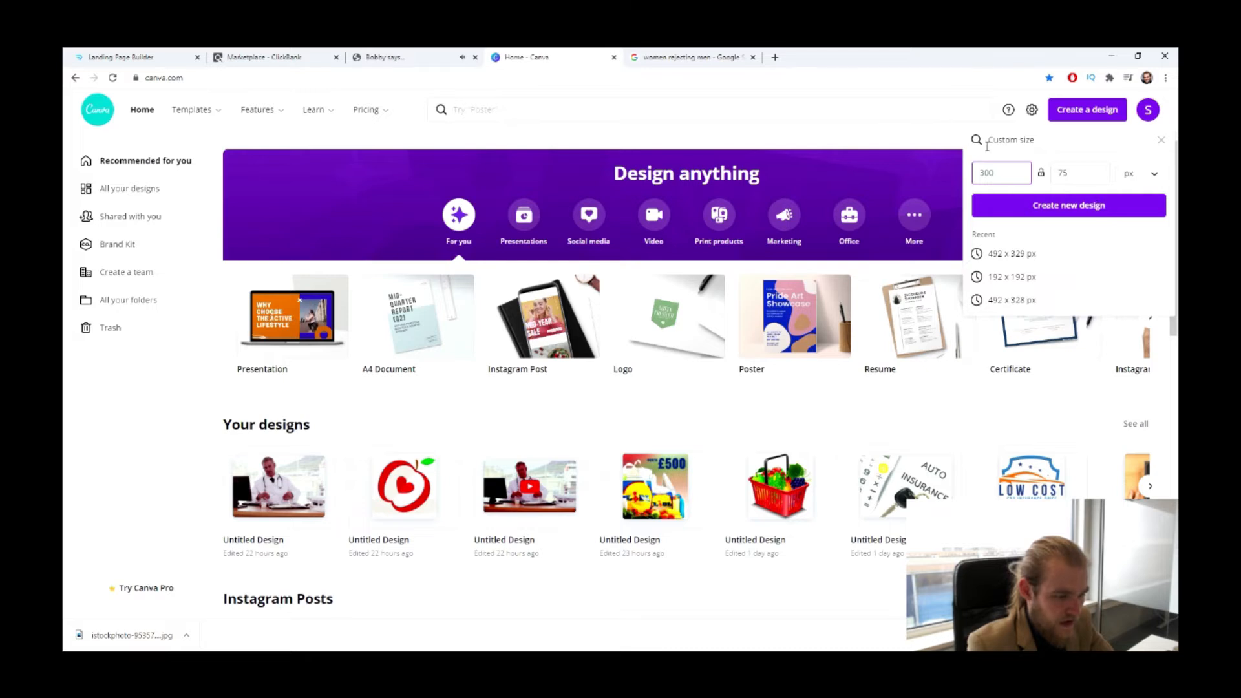
{"action": "left_click", "coordinate": [1161, 140]}
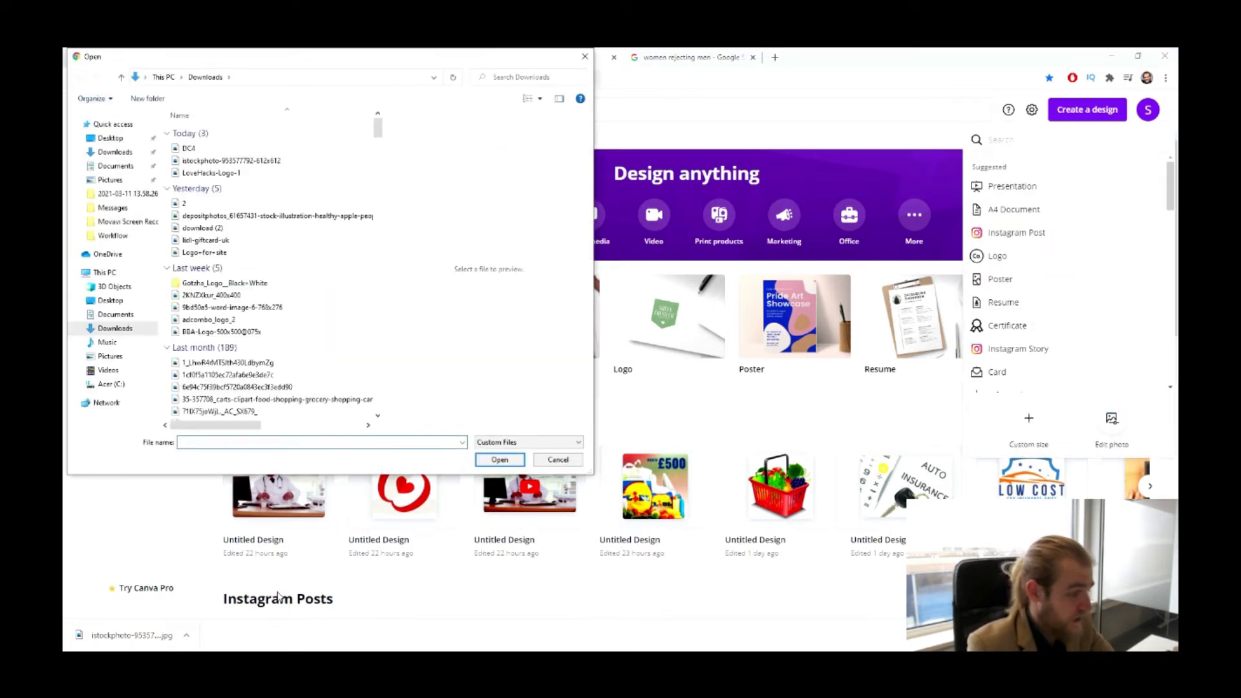
{"action": "left_click", "coordinate": [200, 148]}
{"action": "left_click", "coordinate": [213, 163]}
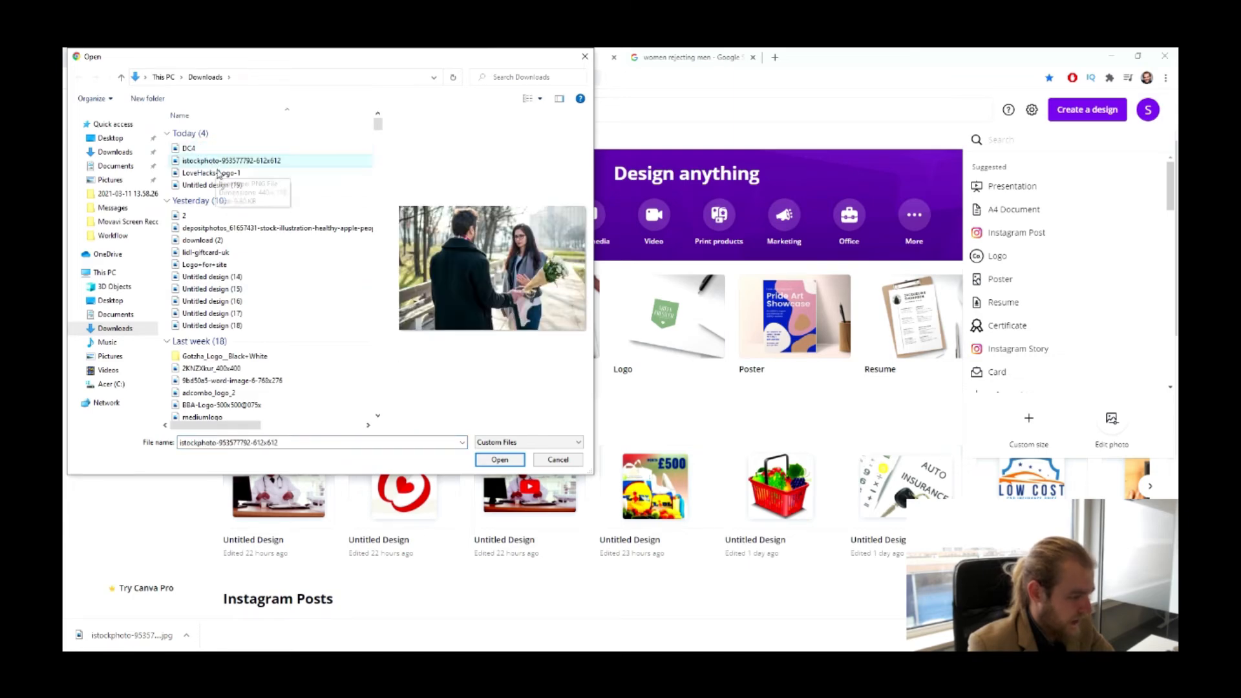
{"action": "left_click", "coordinate": [517, 461]}
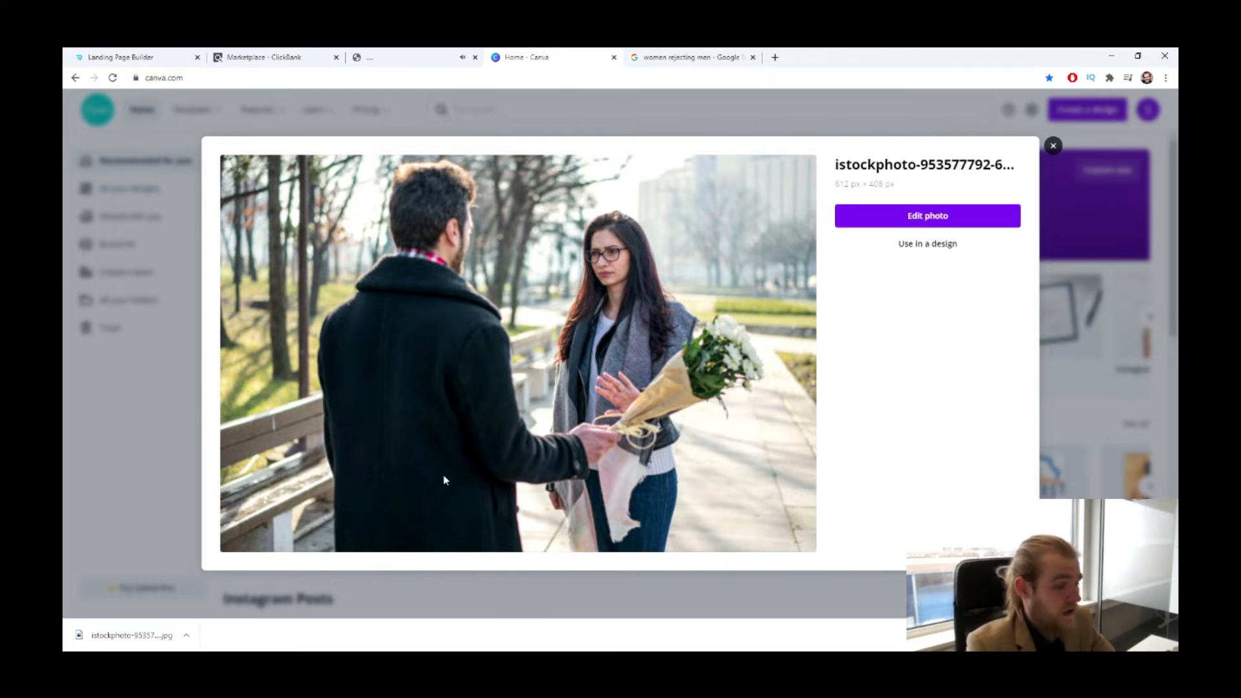
{"action": "left_click", "coordinate": [929, 213]}
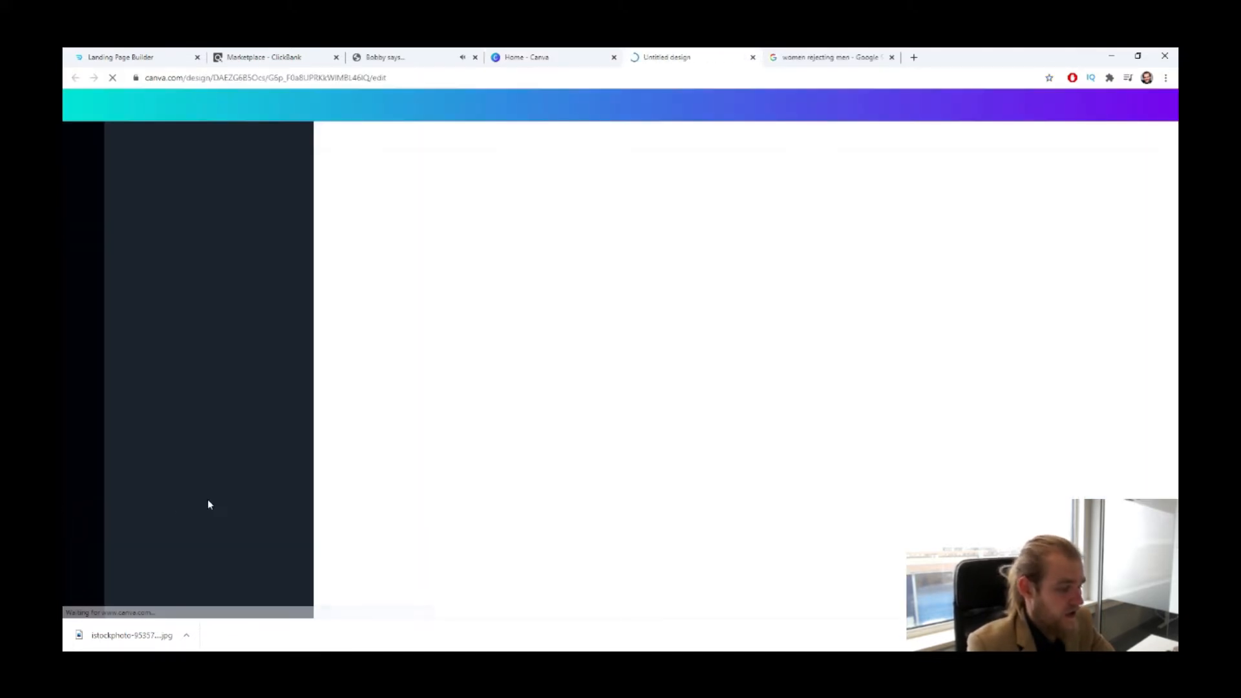
{"action": "left_click_drag", "start_coordinate": [118, 639], "coordinate": [140, 622]}
- Adjust the bouquet photo to brightness -32, contrast 18, saturation 100 and blur -5, comparing it once with saturation 0
{"action": "left_click_drag", "start_coordinate": [883, 370], "coordinate": [884, 375]}
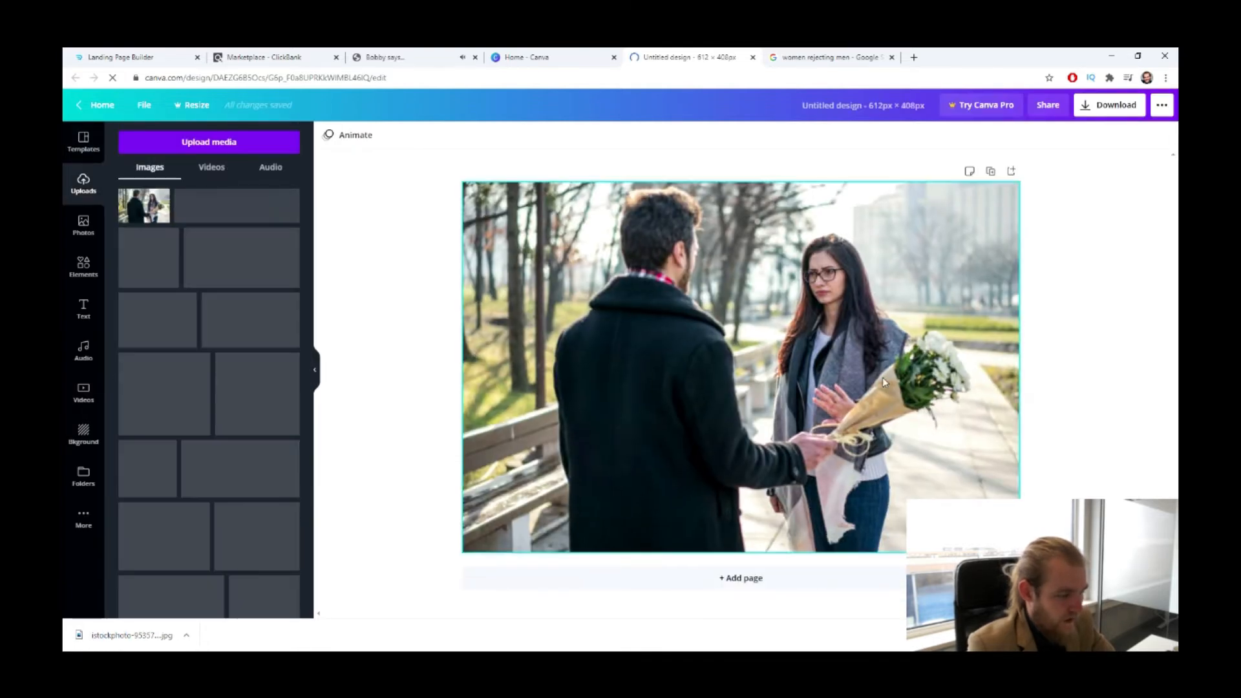
{"action": "left_click", "coordinate": [414, 134]}
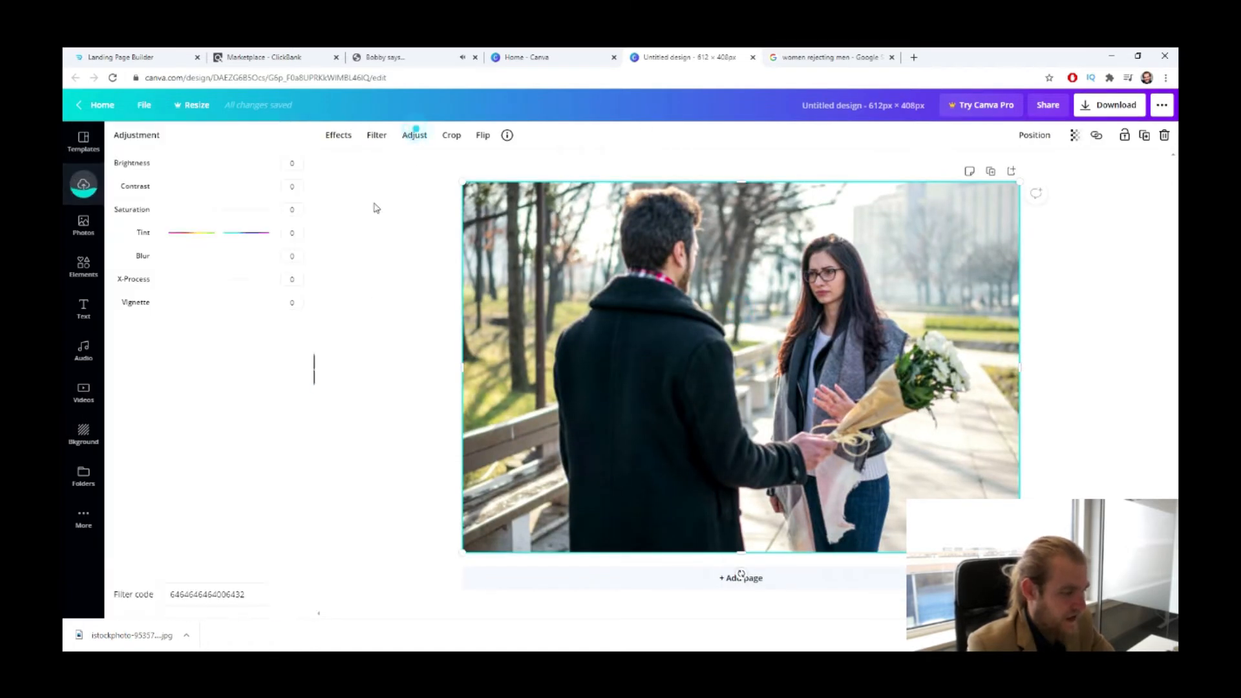
{"action": "left_click_drag", "start_coordinate": [213, 163], "coordinate": [270, 221]}
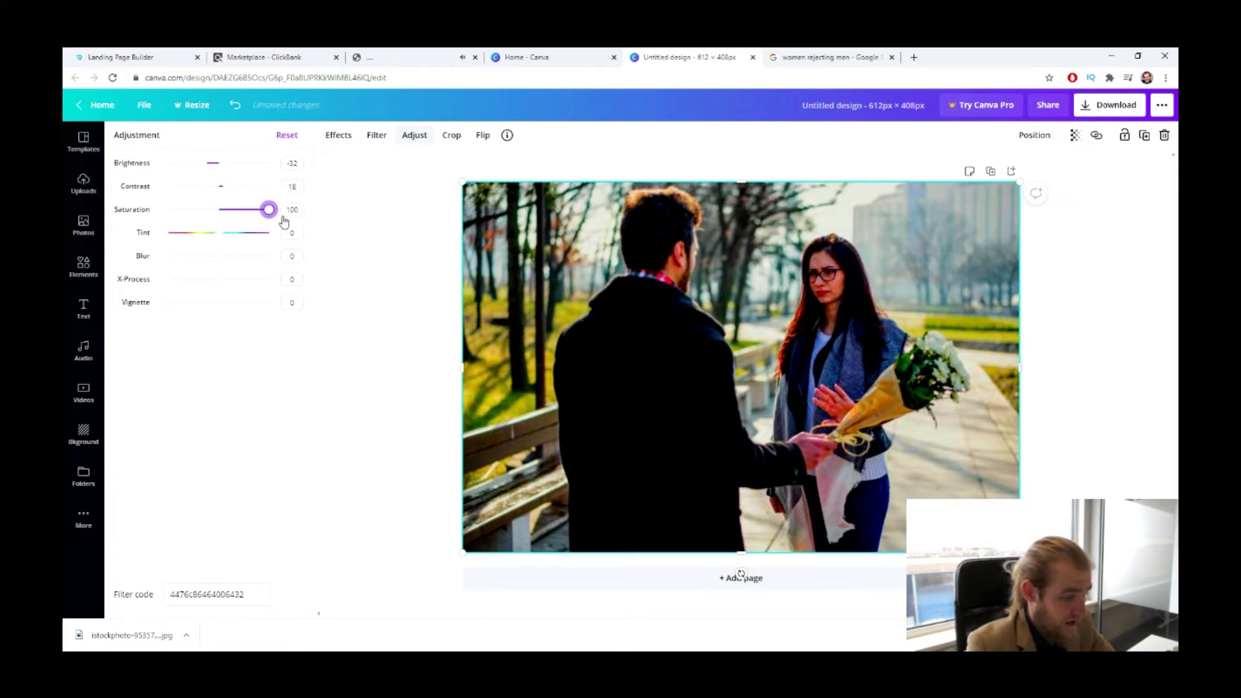
{"action": "mouse_move", "coordinate": [224, 260]}
{"action": "left_mouse_down"}
{"action": "mouse_move", "coordinate": [204, 255]}
{"action": "mouse_move", "coordinate": [217, 267]}
{"action": "left_mouse_up"}
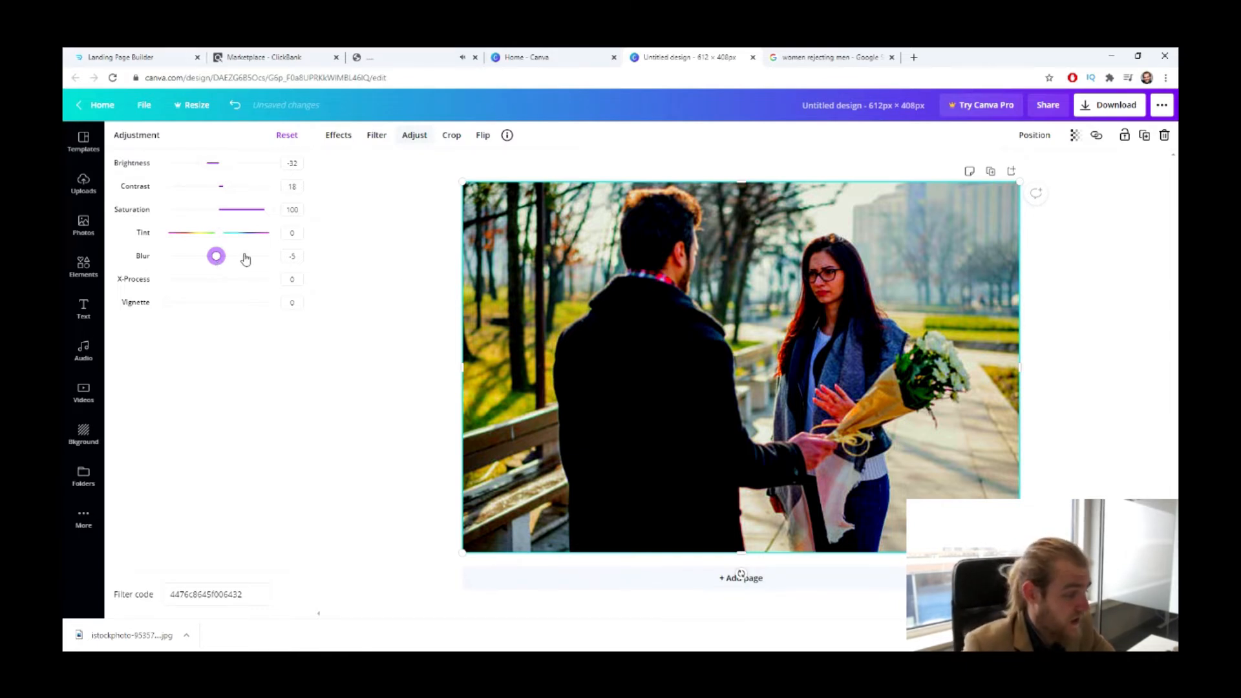
{"action": "left_click_drag", "start_coordinate": [266, 210], "coordinate": [221, 227]}
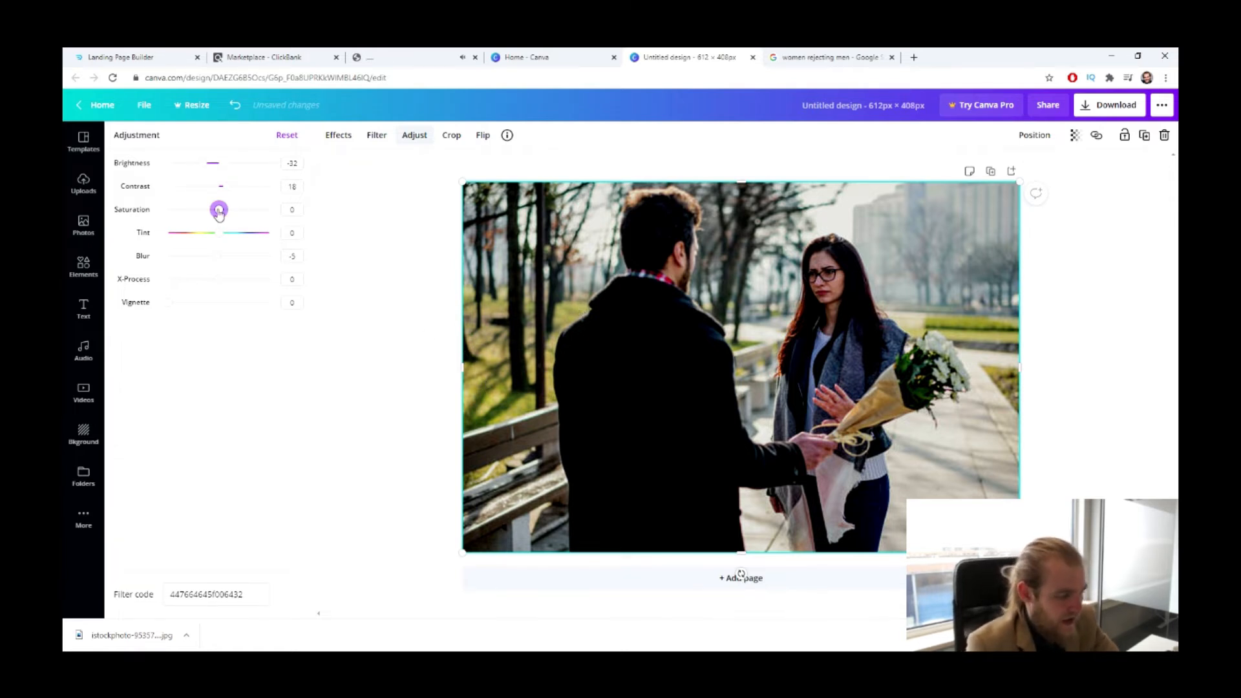
{"action": "left_click_drag", "start_coordinate": [219, 210], "coordinate": [319, 230]}
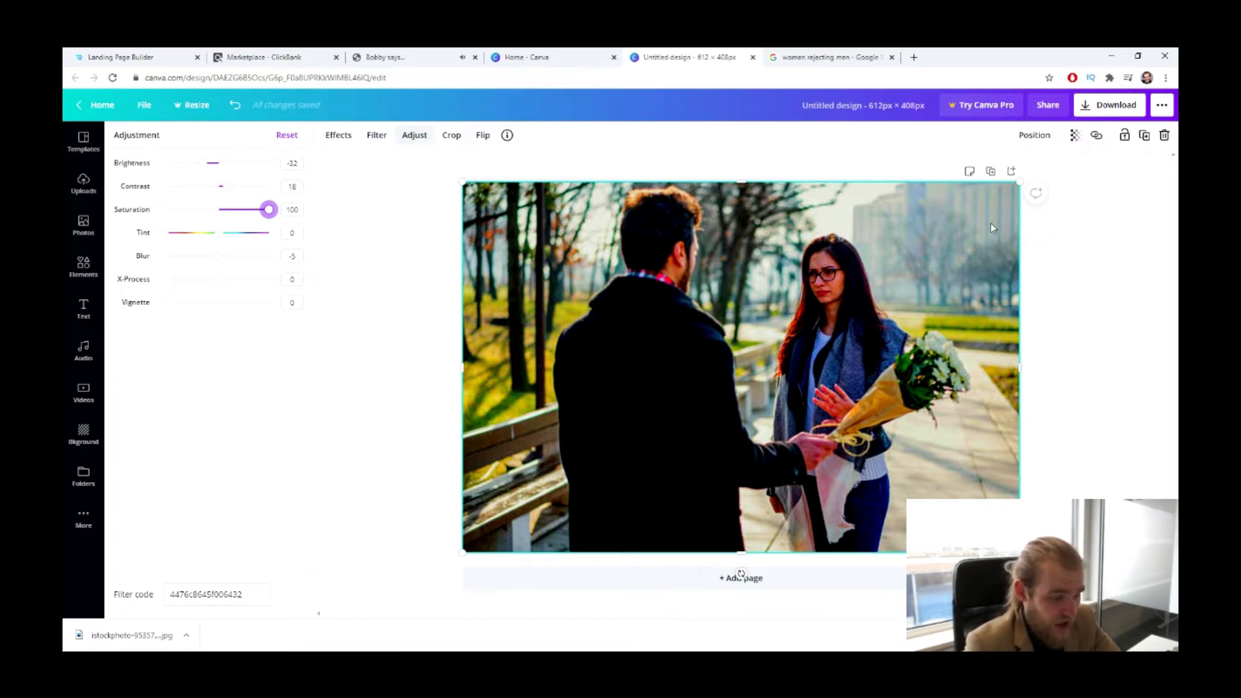
- Download the colour-adjusted bouquet photo as a PNG file
{"action": "left_click", "coordinate": [1092, 293]}
{"action": "left_click", "coordinate": [1104, 113]}
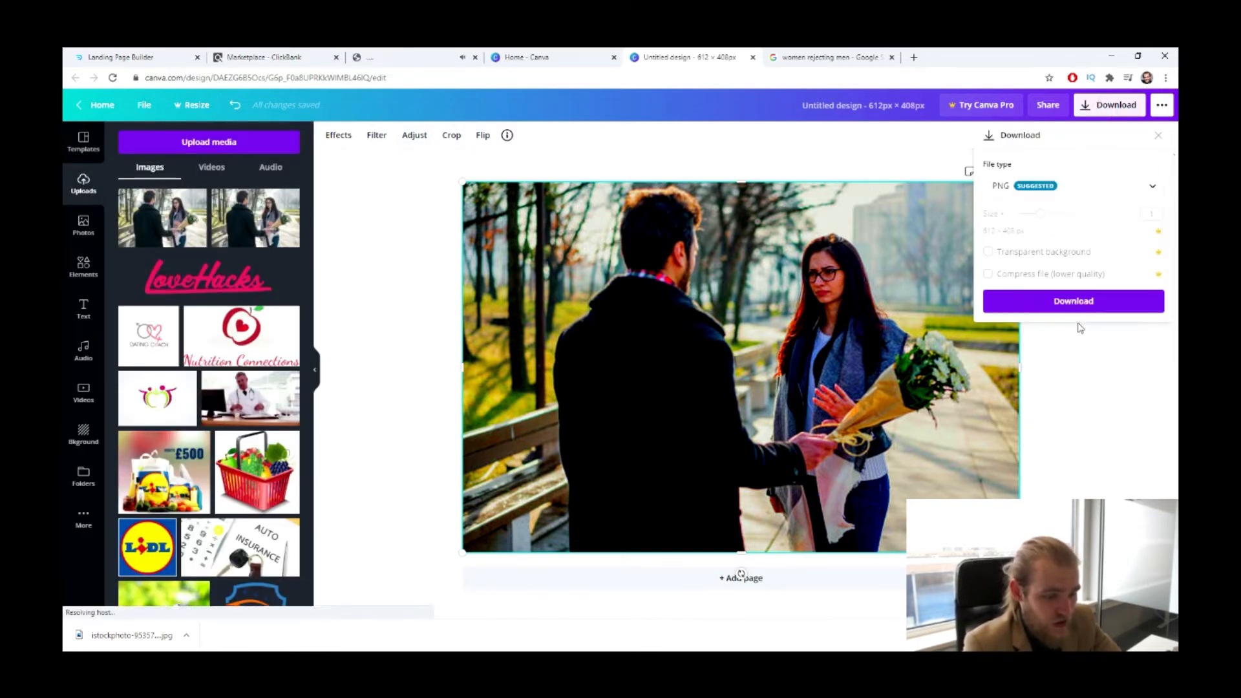
{"action": "left_click", "coordinate": [1074, 301]}
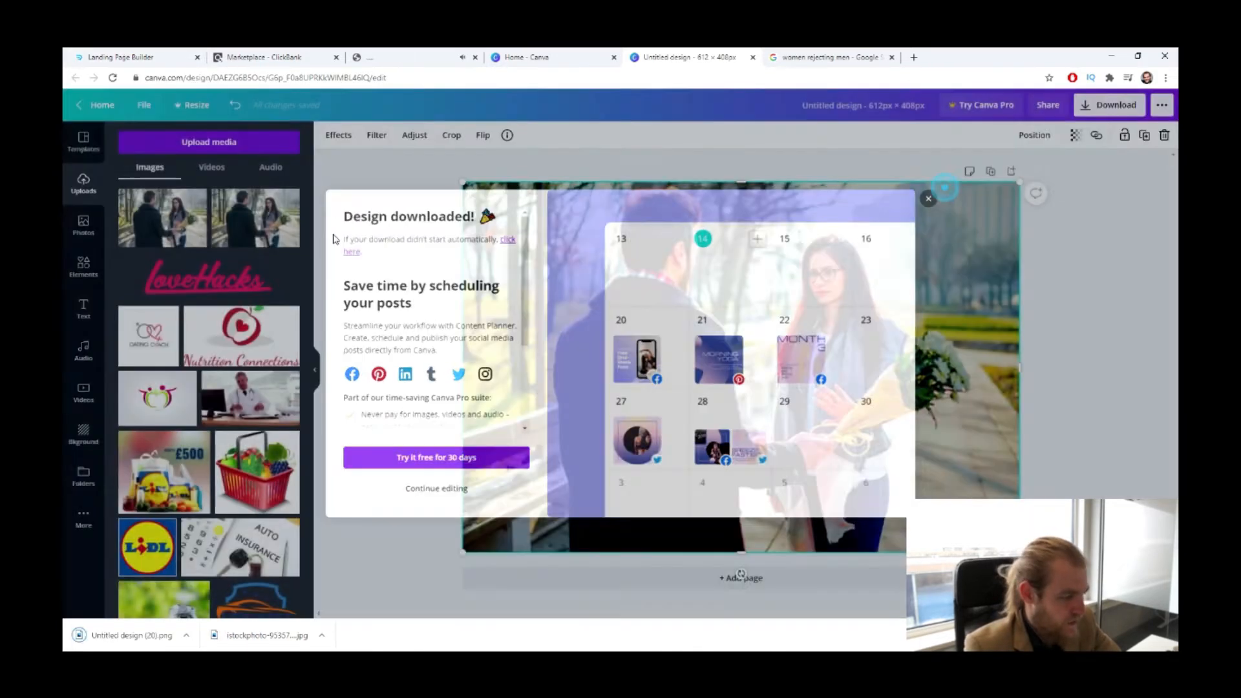
- Find the red YouTube play button among the uploaded images and add it to the bouquet photo
{"action": "scroll", "coordinate": [222, 295], "scroll_direction": "down", "scroll_amount": 18}
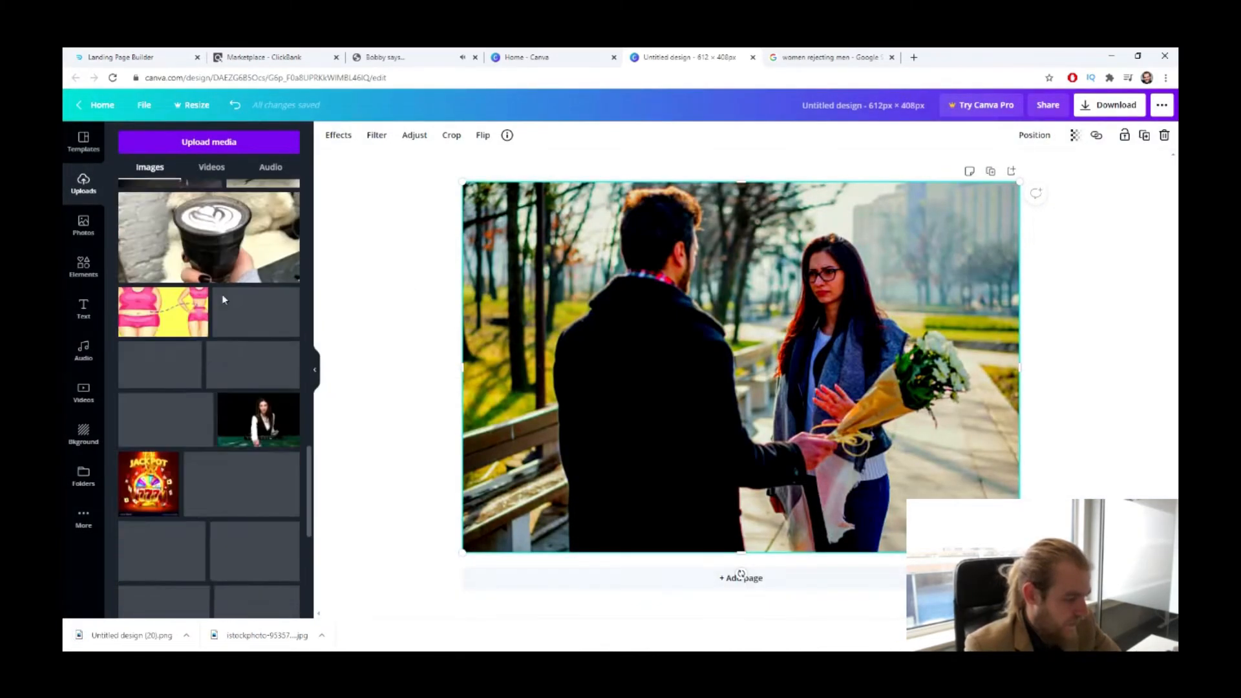
{"action": "scroll", "coordinate": [223, 298], "scroll_direction": "down", "scroll_amount": 15}
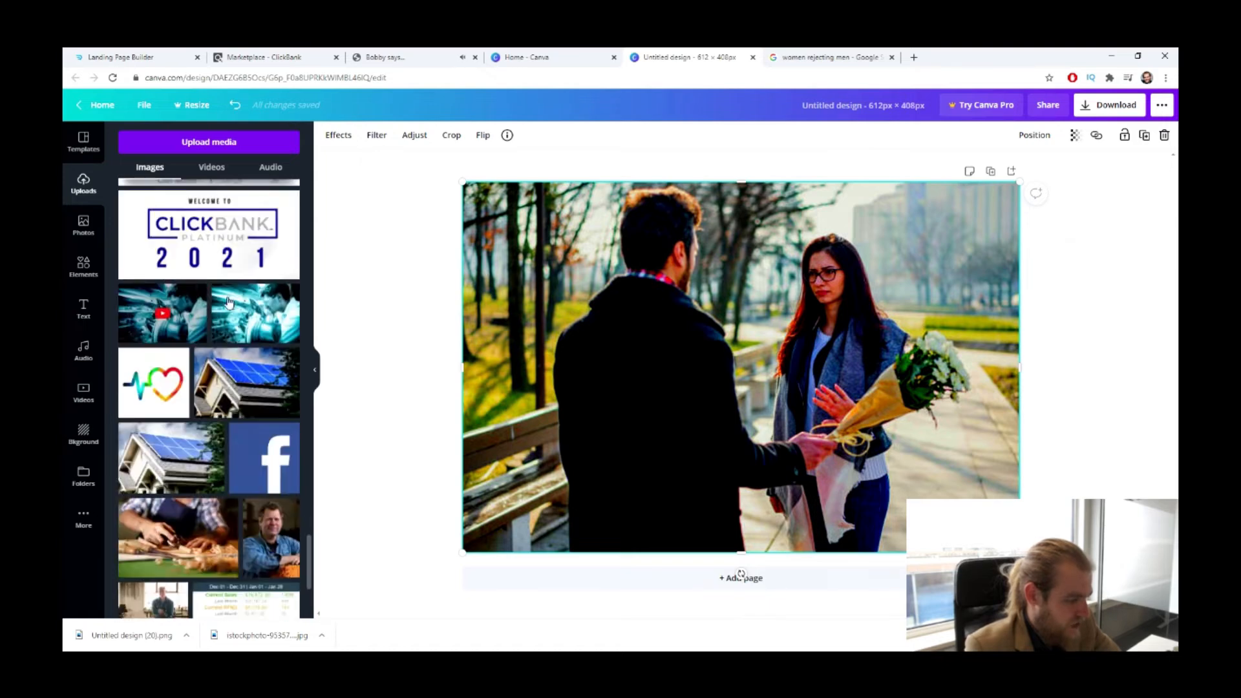
{"action": "scroll", "coordinate": [222, 302], "scroll_direction": "down", "scroll_amount": 10}
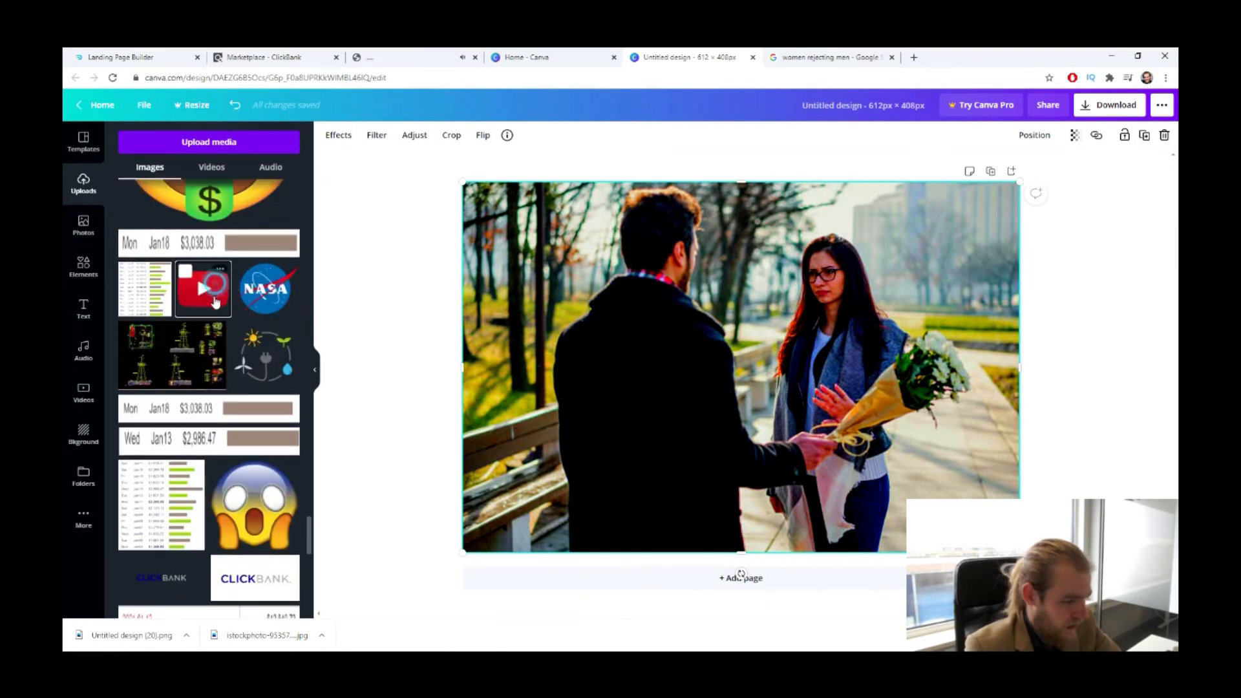
{"action": "left_click", "coordinate": [215, 302]}
- Set the play button's brightness to -8, contrast to 25 and saturation to 99, and shrink it to about half size at the photo's centre
{"action": "left_click", "coordinate": [415, 134]}
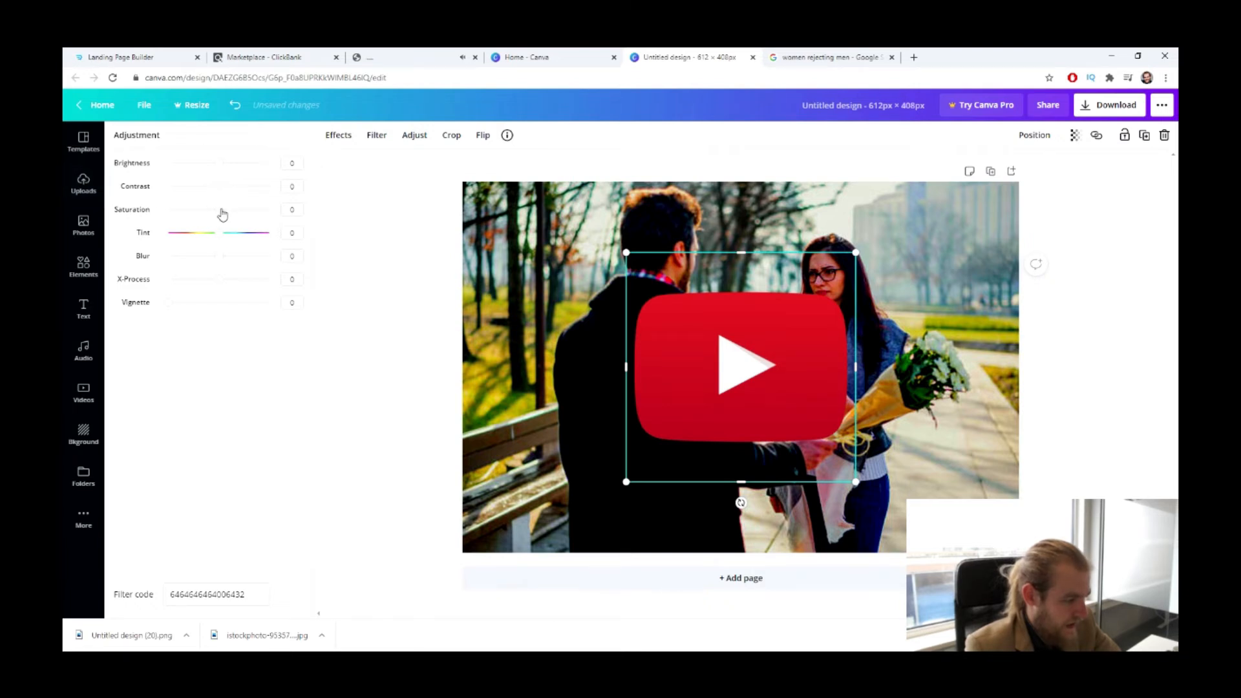
{"action": "left_click_drag", "start_coordinate": [222, 213], "coordinate": [265, 209]}
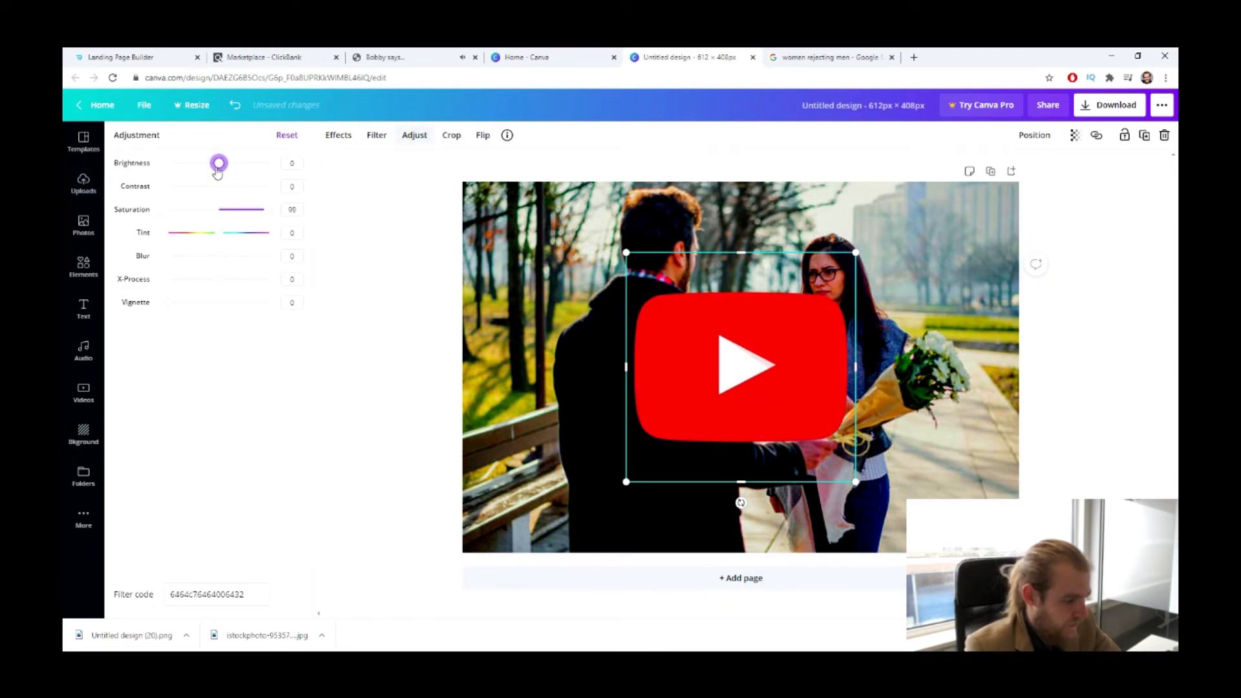
{"action": "left_click_drag", "start_coordinate": [217, 171], "coordinate": [232, 194]}
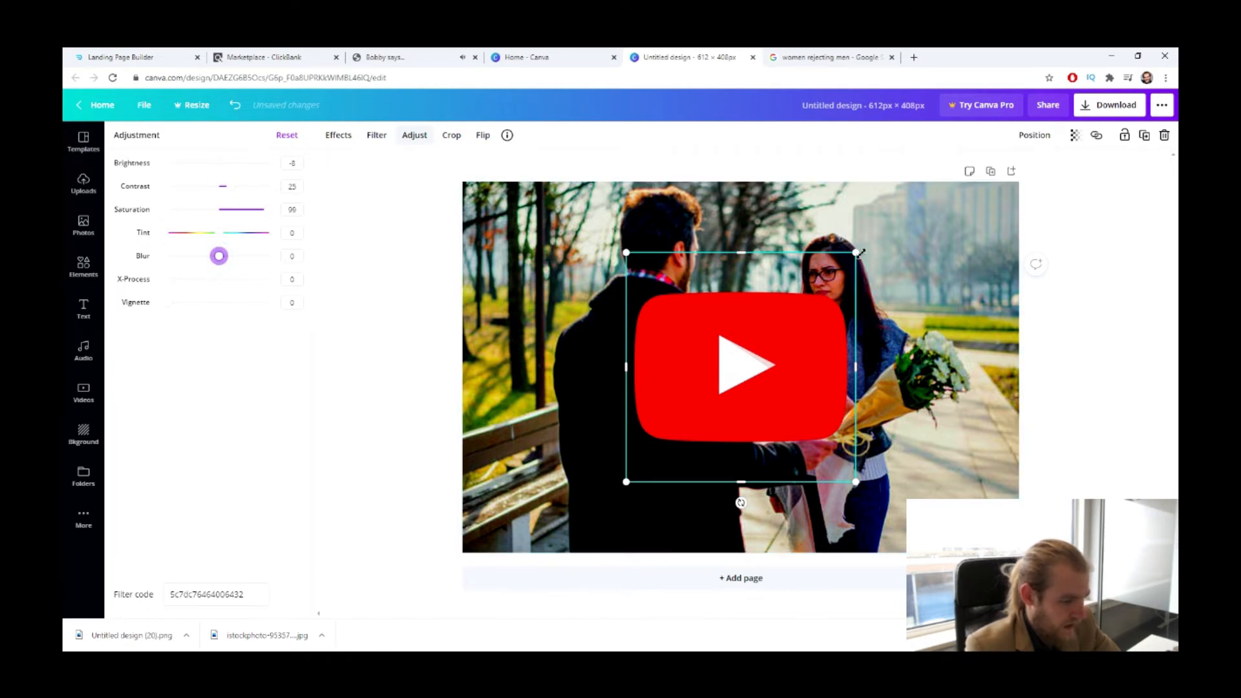
{"action": "left_click_drag", "start_coordinate": [861, 252], "coordinate": [739, 367]}
{"action": "left_click_drag", "start_coordinate": [679, 398], "coordinate": [737, 345]}
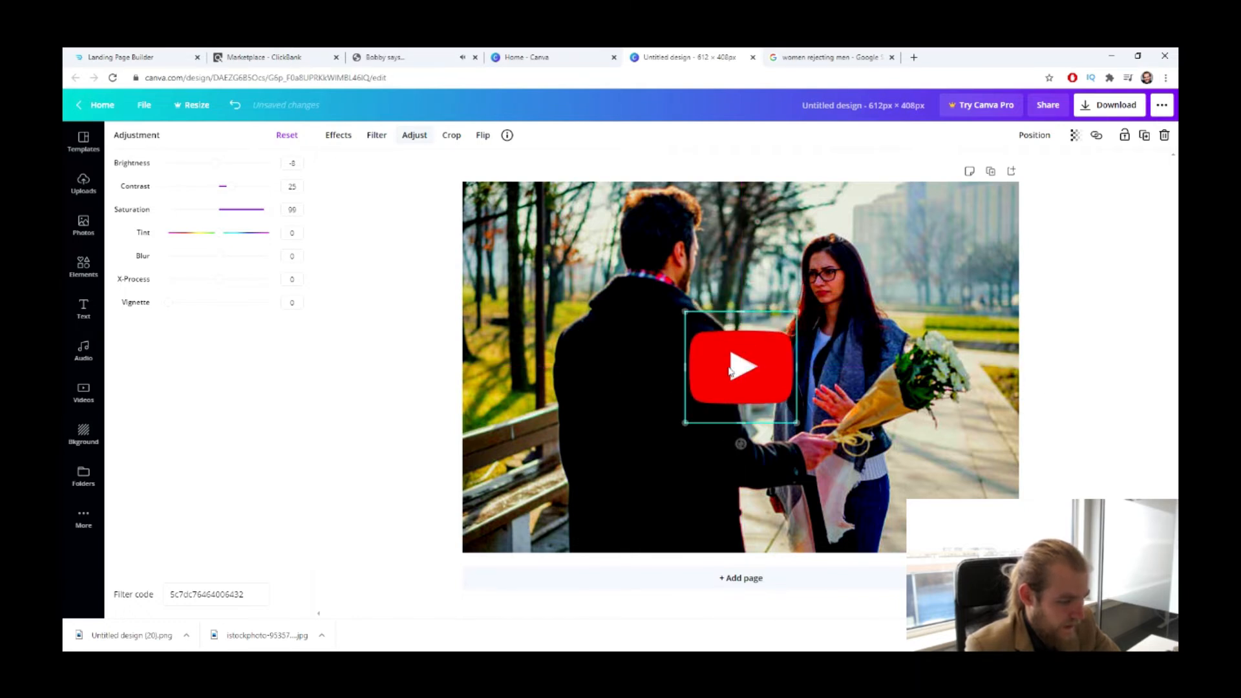
- Download the bouquet photo with the play button as a PNG file
{"action": "left_click", "coordinate": [1088, 441]}
{"action": "left_click", "coordinate": [1115, 105]}
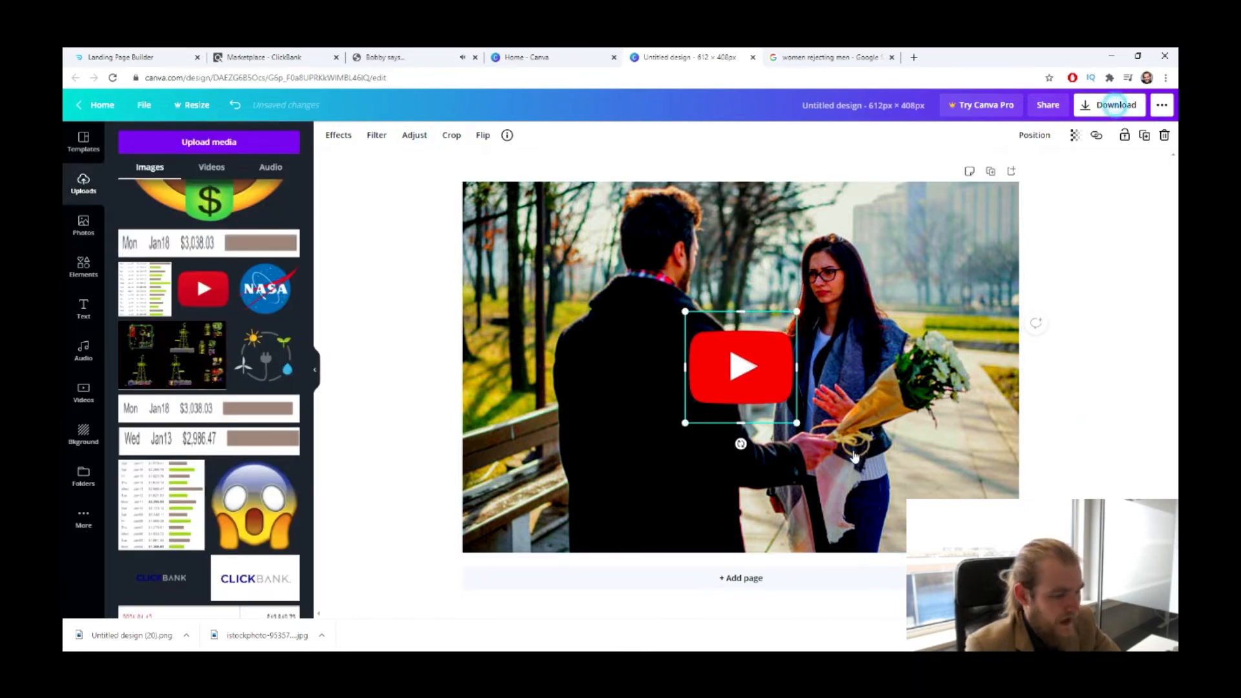
{"action": "left_click", "coordinate": [1103, 302]}
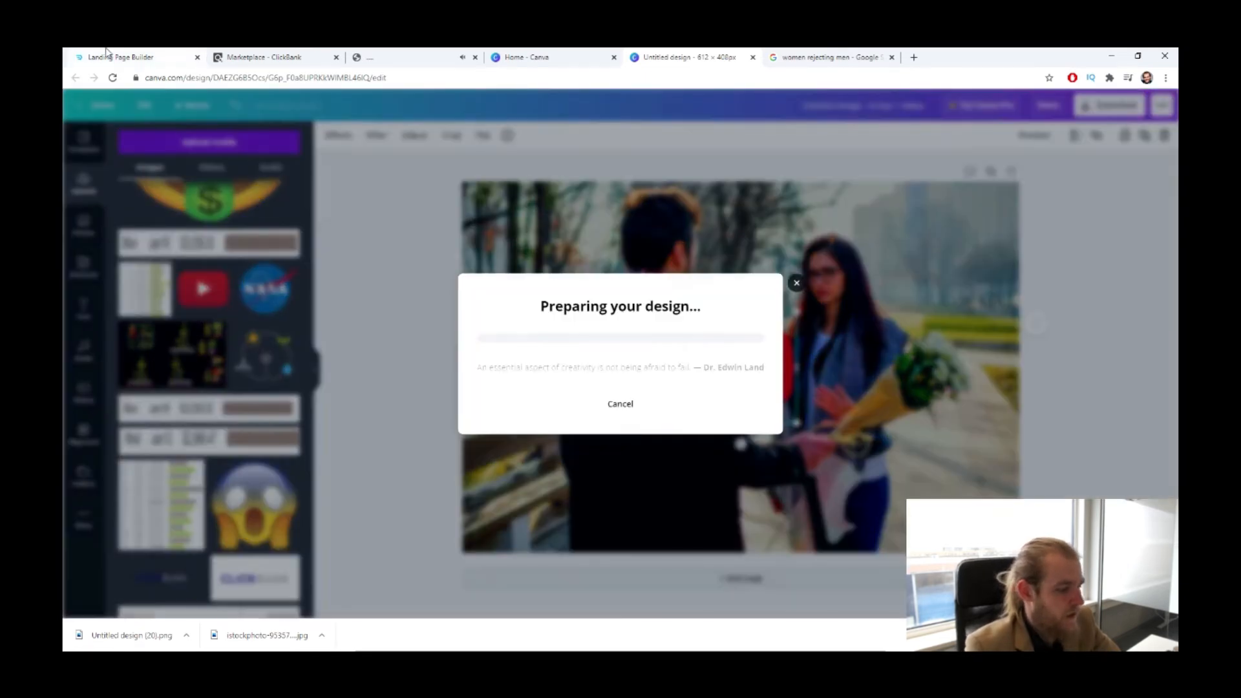
- Switch to the landing page builder and replace the broken-heart couch illustration with the uploaded Untitled design (21).png
{"action": "left_click", "coordinate": [111, 57]}
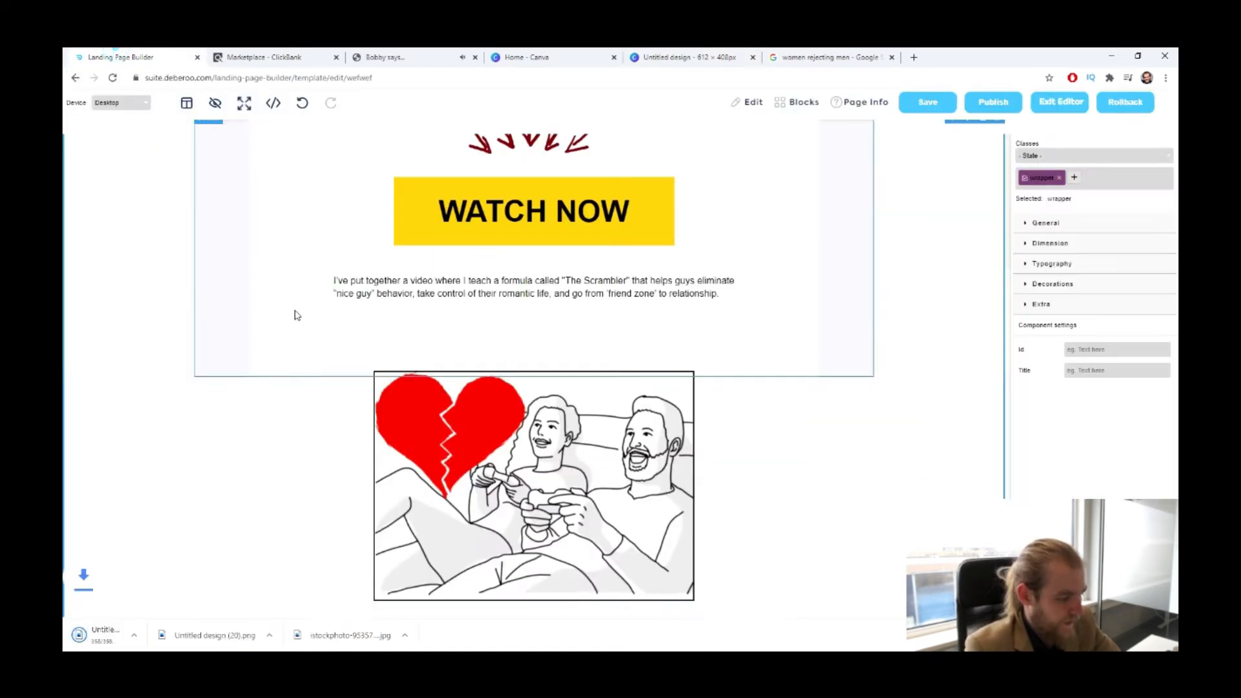
{"action": "scroll", "coordinate": [564, 441], "scroll_direction": "down", "scroll_amount": 3}
{"action": "scroll", "coordinate": [564, 442], "scroll_direction": "up", "scroll_amount": 3}
{"action": "left_click", "coordinate": [564, 441]}
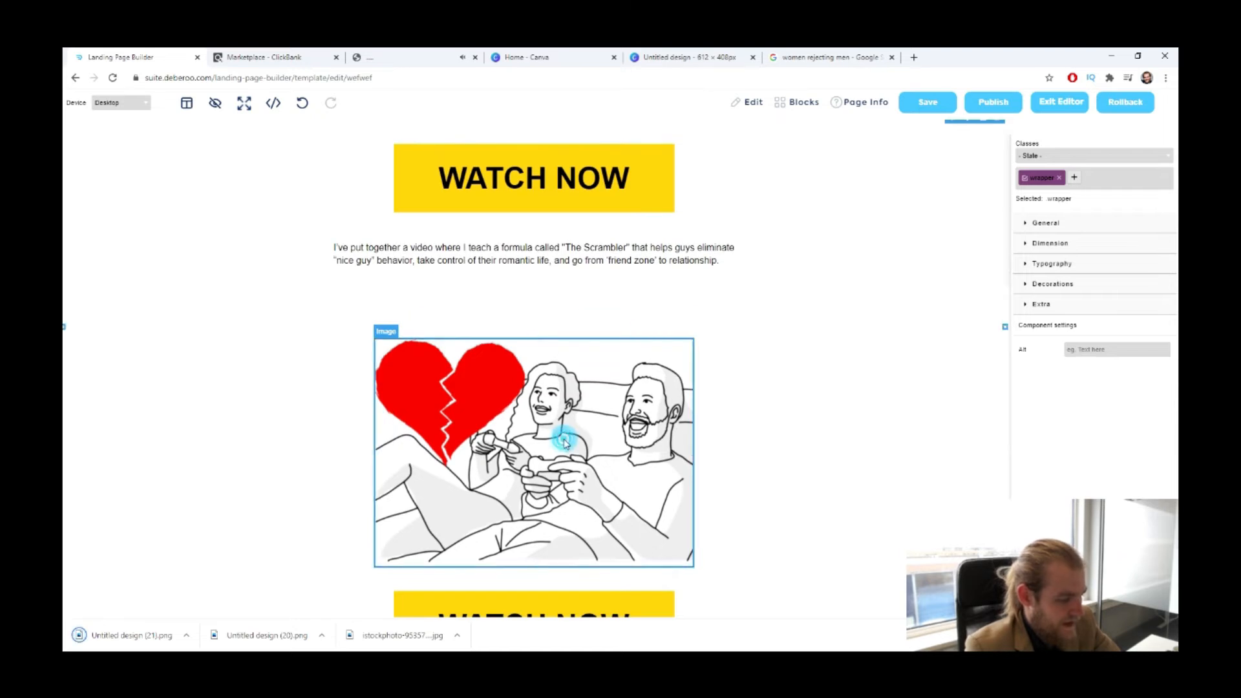
{"action": "double_click", "coordinate": [564, 441]}
{"action": "left_click_drag", "start_coordinate": [121, 636], "coordinate": [463, 392]}
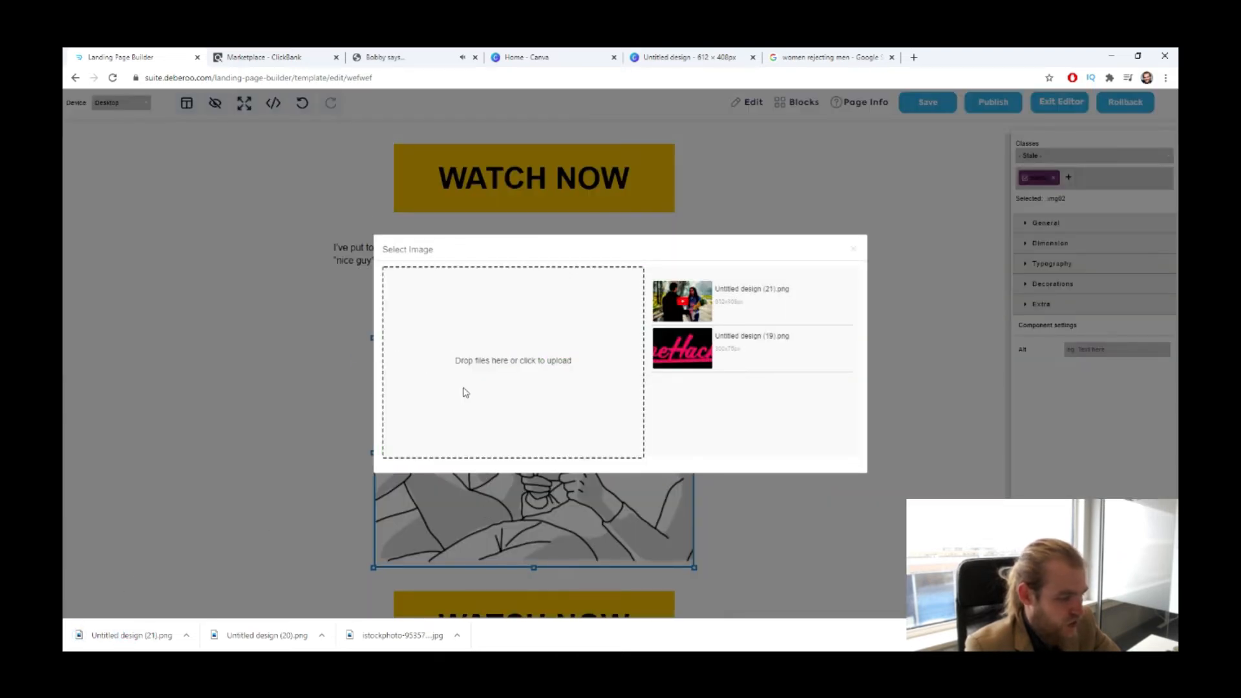
{"action": "left_click", "coordinate": [786, 306]}
{"action": "left_click", "coordinate": [853, 247]}
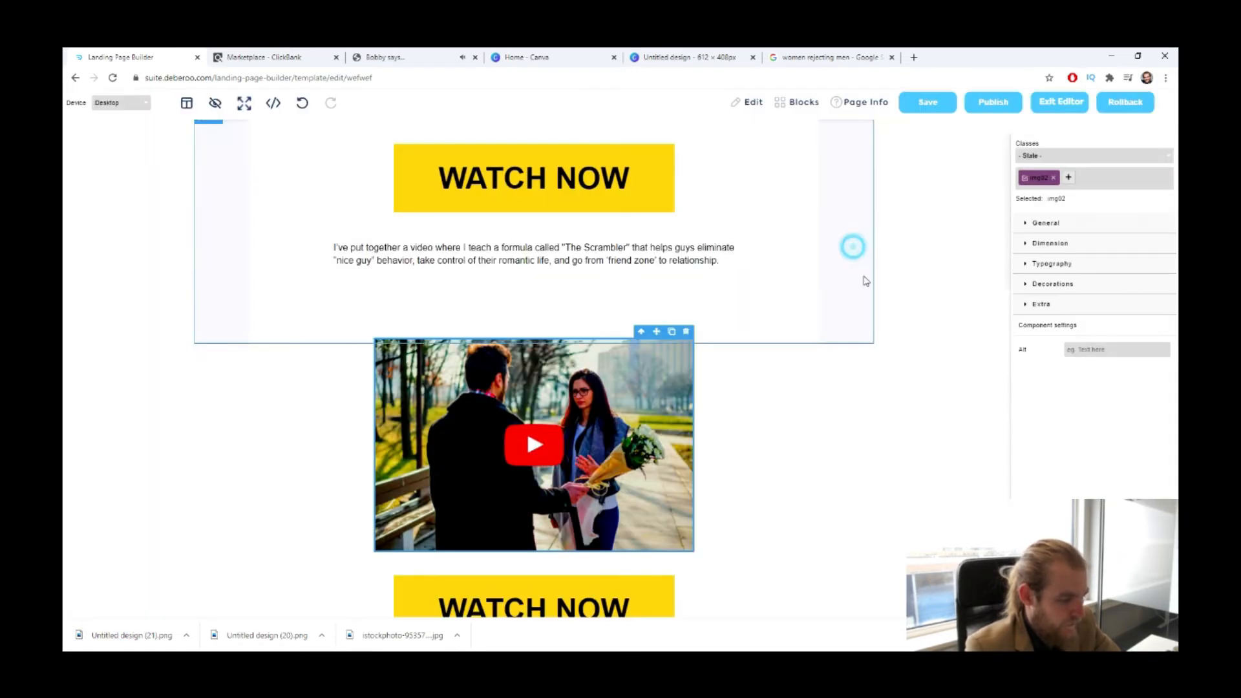
{"action": "left_click", "coordinate": [721, 402]}
- Clear the paragraph about the Scrambler formula video between the WATCH NOW button and the bouquet photo
{"action": "scroll", "coordinate": [887, 519], "scroll_direction": "down", "scroll_amount": 2}
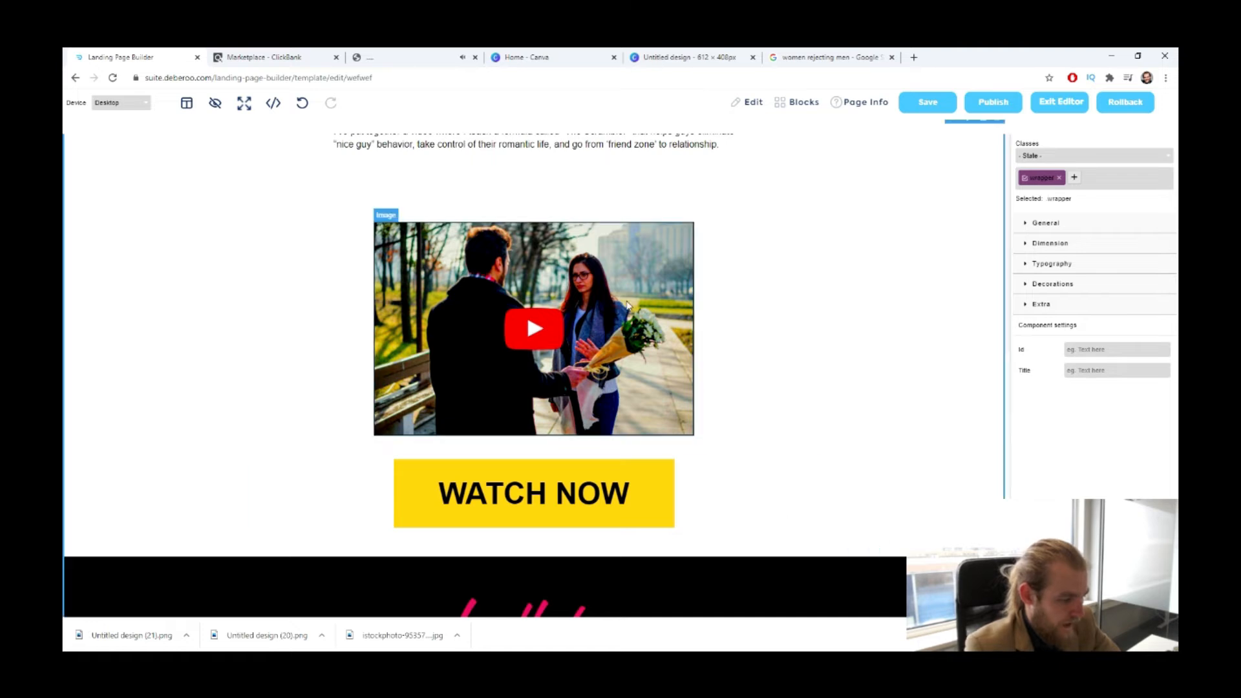
{"action": "scroll", "coordinate": [830, 423], "scroll_direction": "up", "scroll_amount": 2}
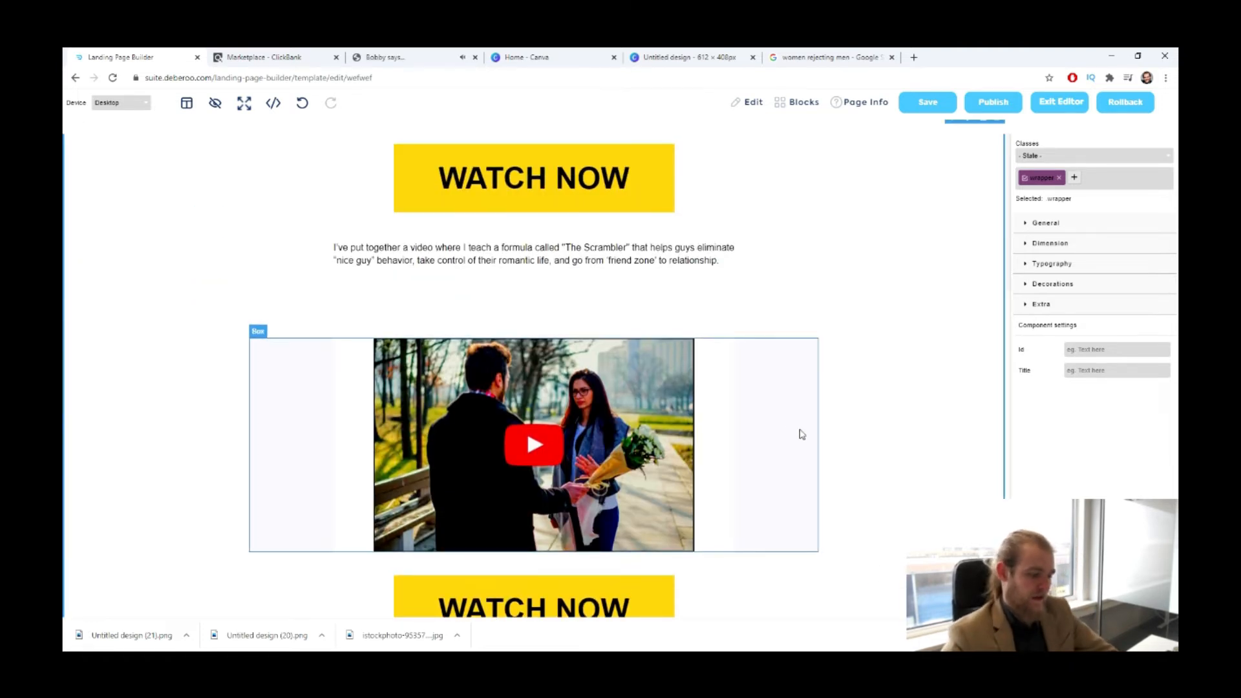
{"action": "scroll", "coordinate": [464, 356], "scroll_direction": "up", "scroll_amount": 1}
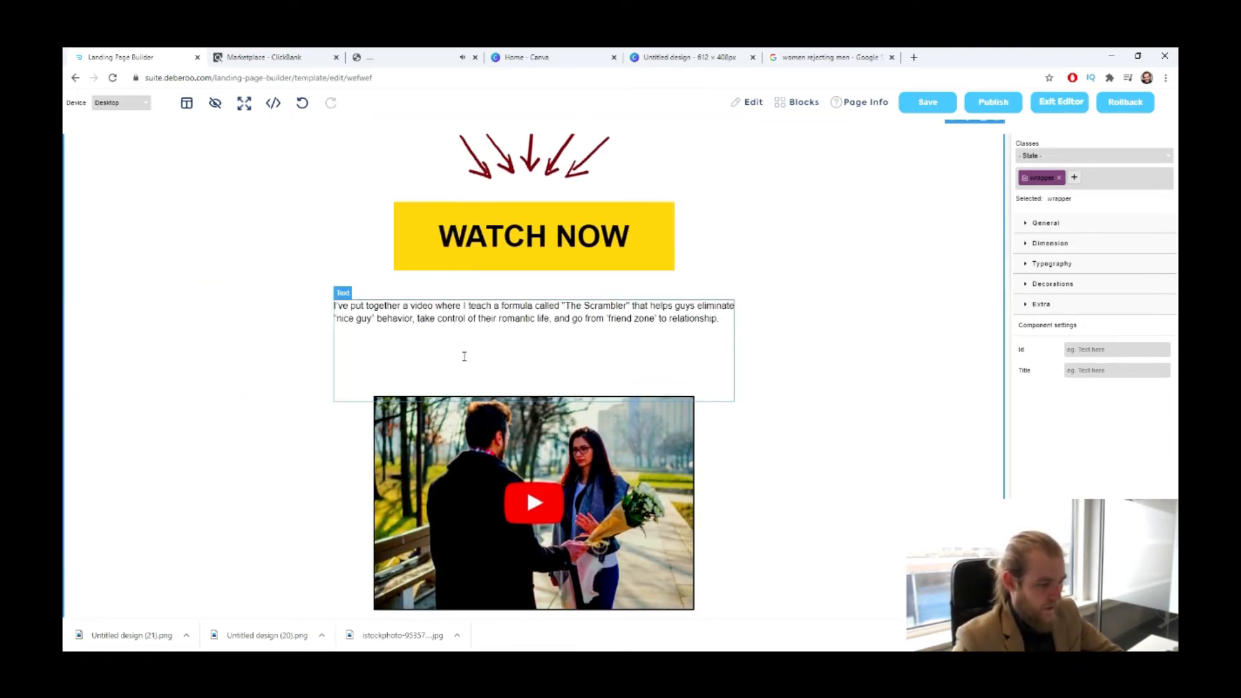
{"action": "double_click", "coordinate": [472, 317]}
{"action": "triple_click", "coordinate": [475, 318]}
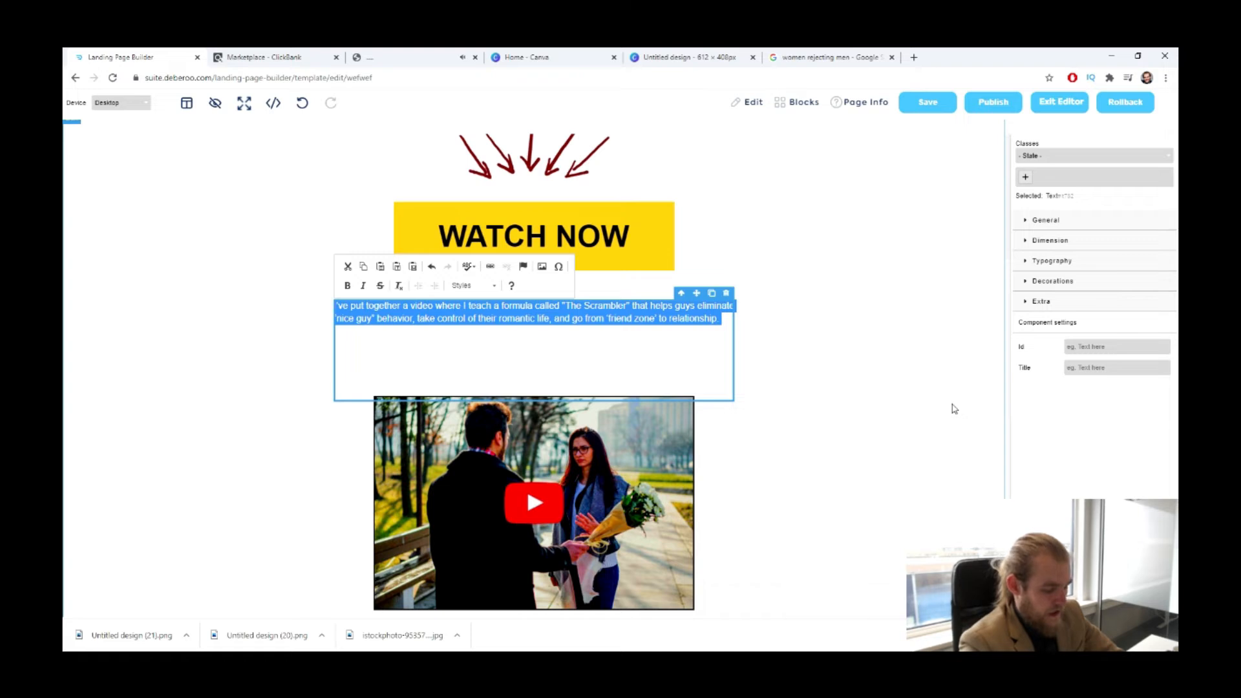
{"action": "key", "text": "BackSpace"}
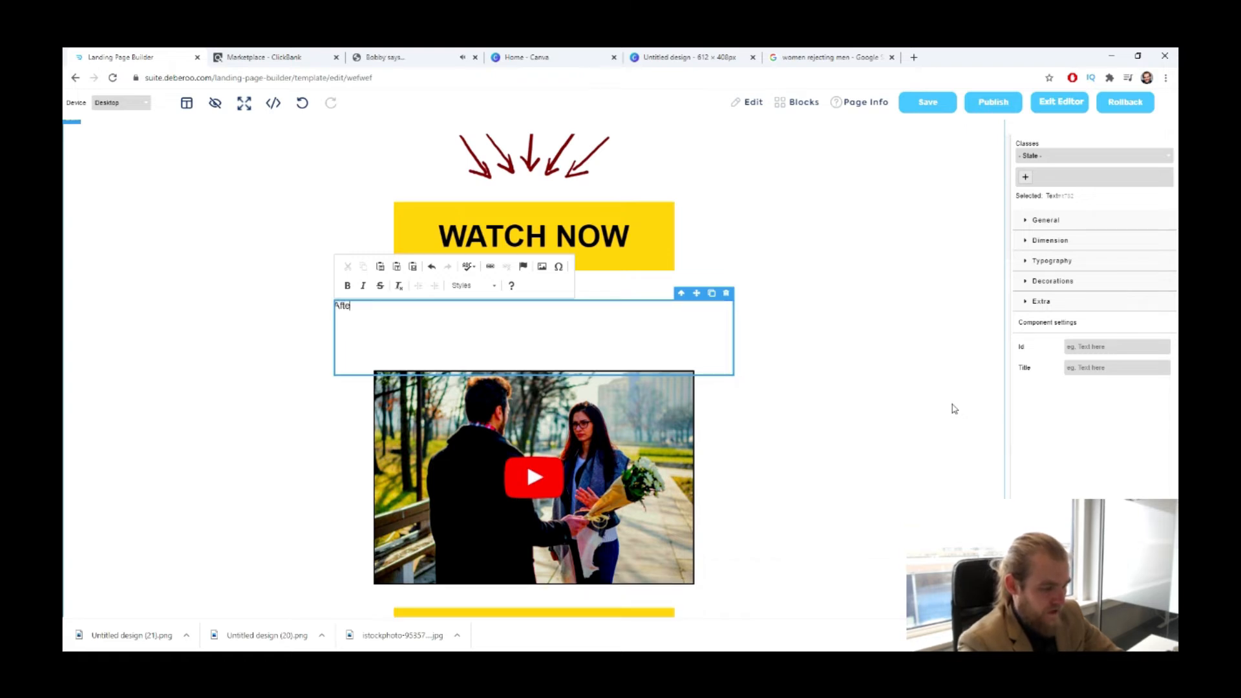
- Enter "After 2 months of dating the love of my life, I discovered that I wasn't dating her at all." as the paragraph's opening
{"action": "type", "text": "After 2 mon"}
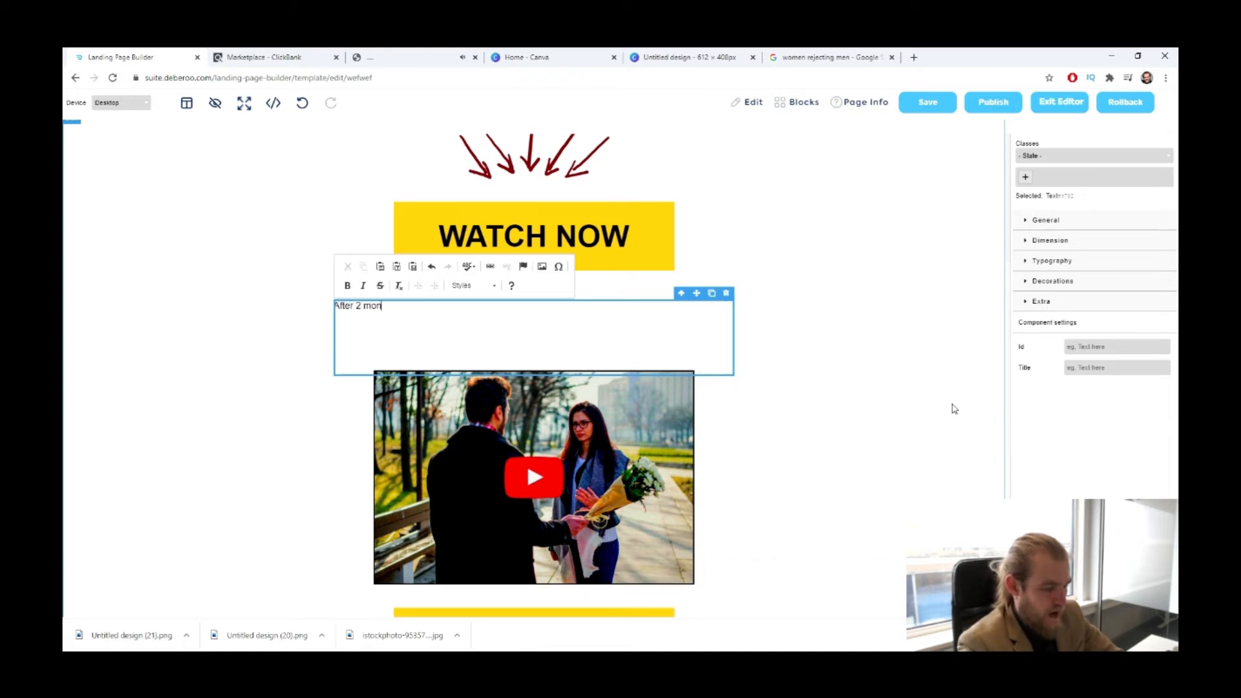
{"action": "type", "text": "ths of da"}
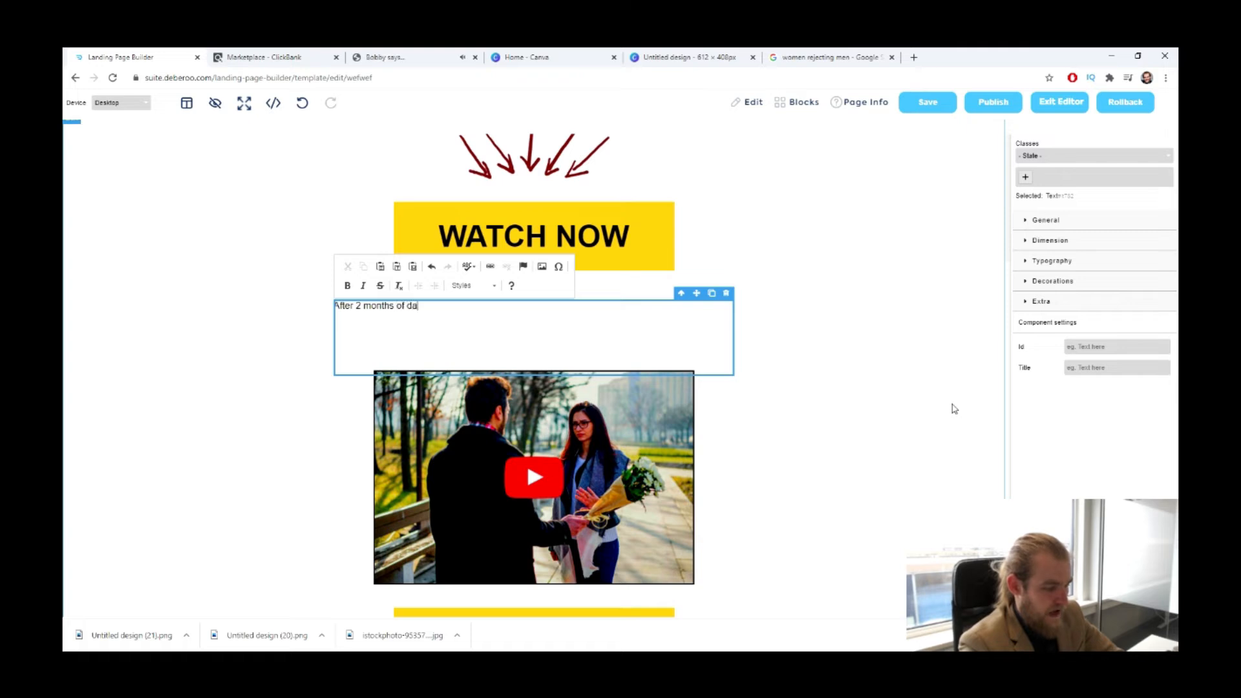
{"action": "type", "text": "ting the love of "}
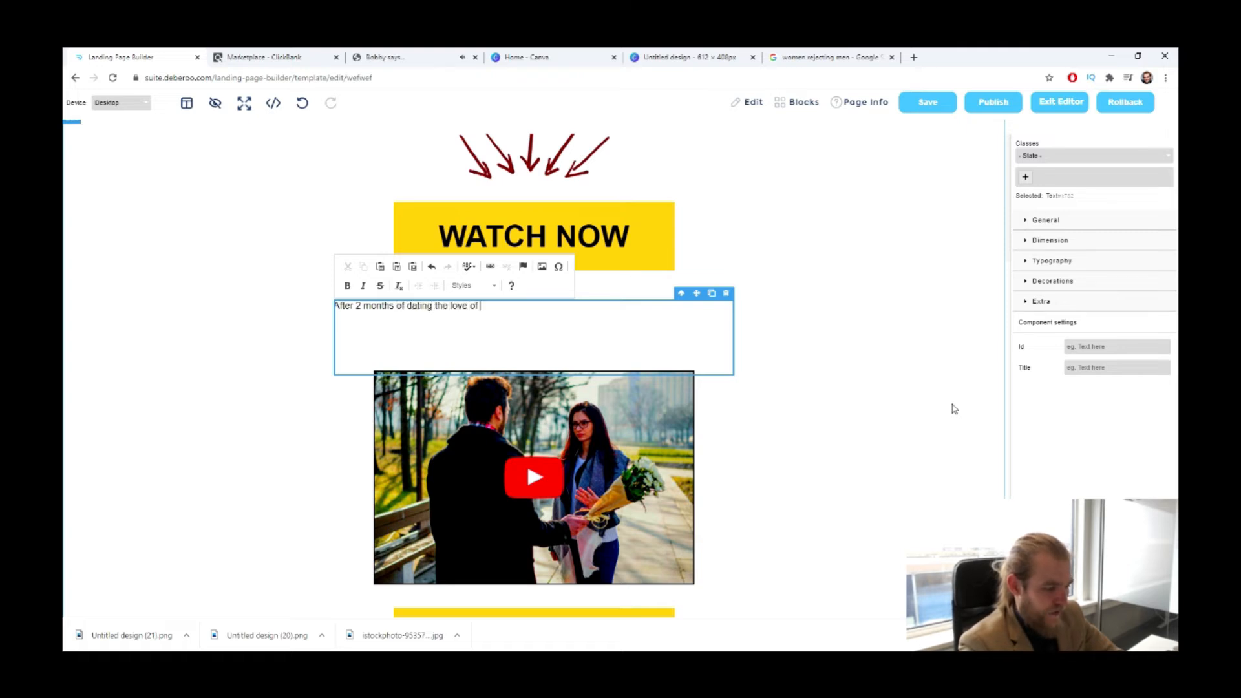
{"action": "type", "text": "my life,m "}
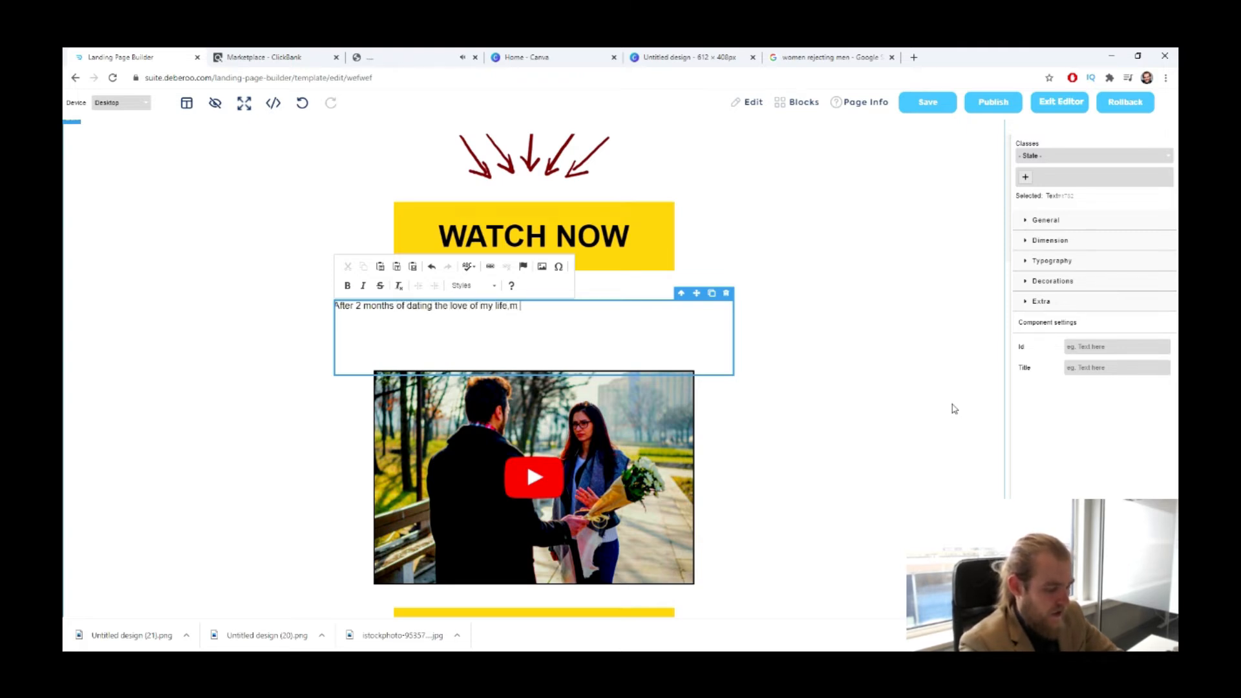
{"action": "key", "text": "BackSpace"}
{"action": "key", "text": "BackSpace"}
{"action": "type", "text": " I di"}
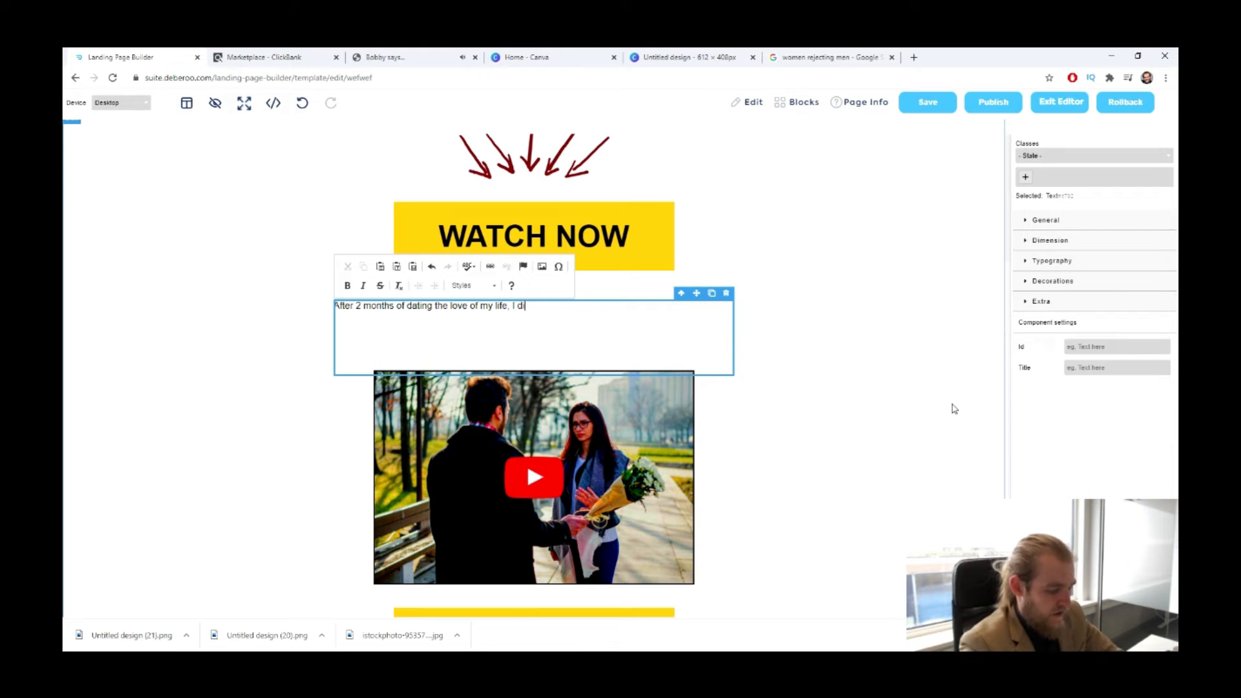
{"action": "type", "text": "scovered th"}
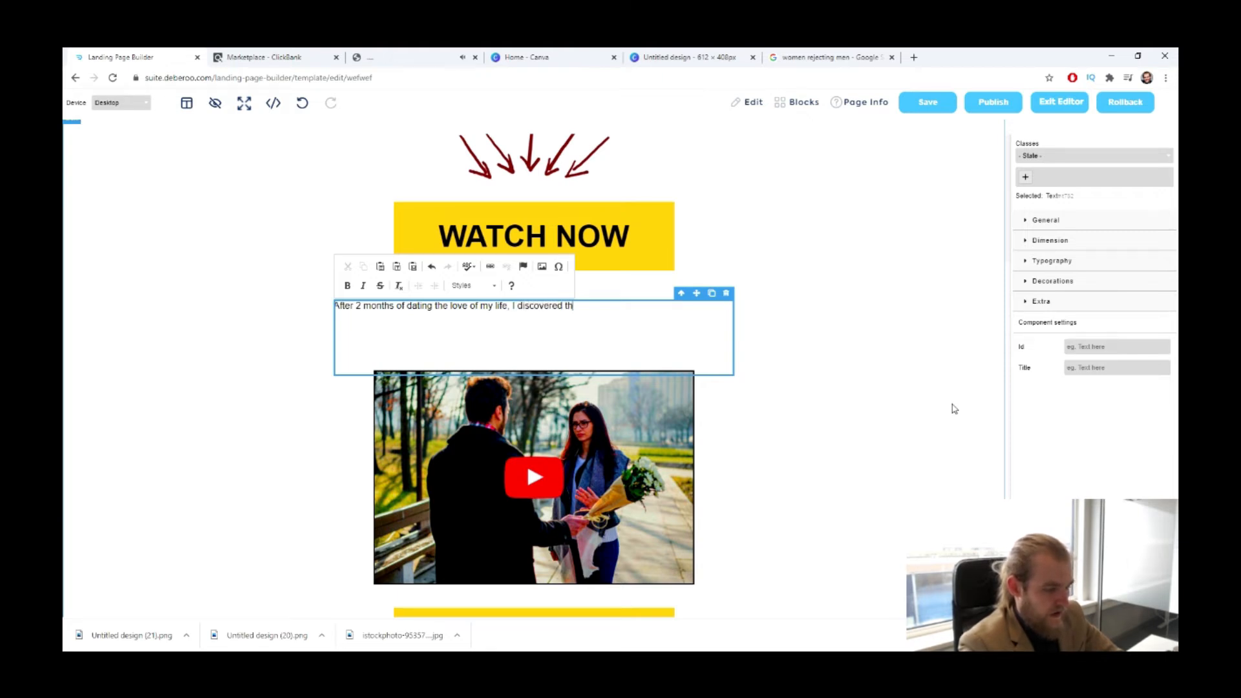
{"action": "type", "text": "at I wasn"}
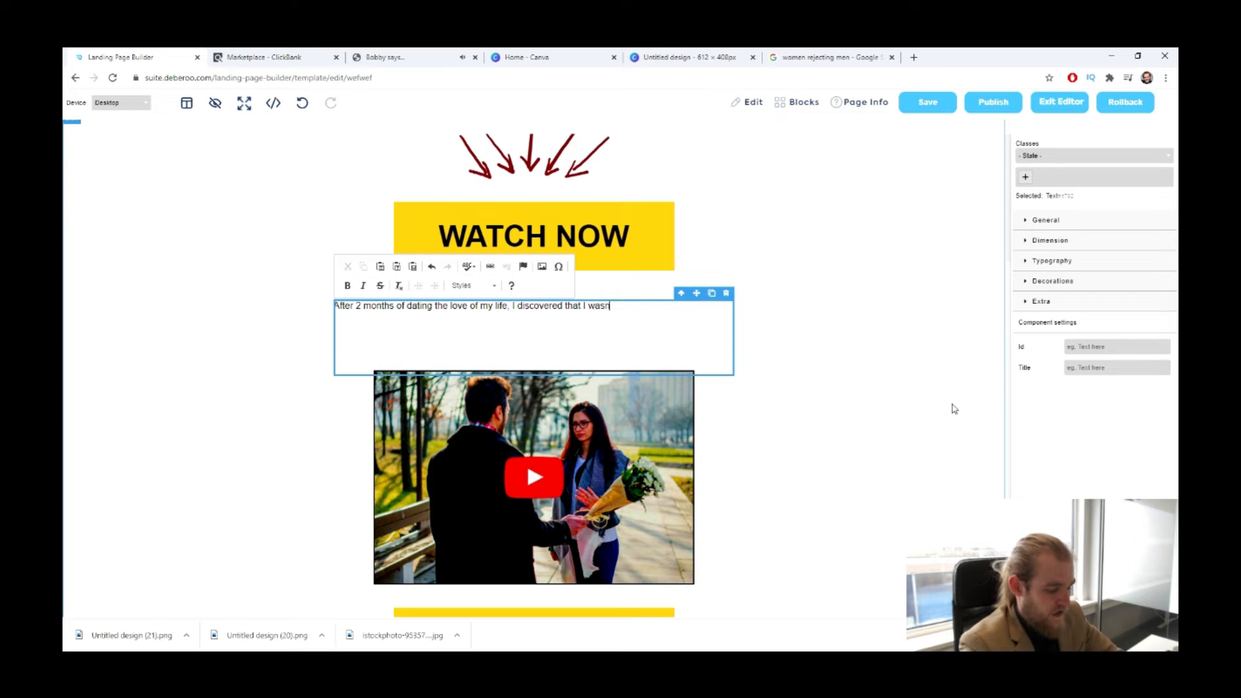
{"action": "type", "text": "'t dating her at all. Actual"}
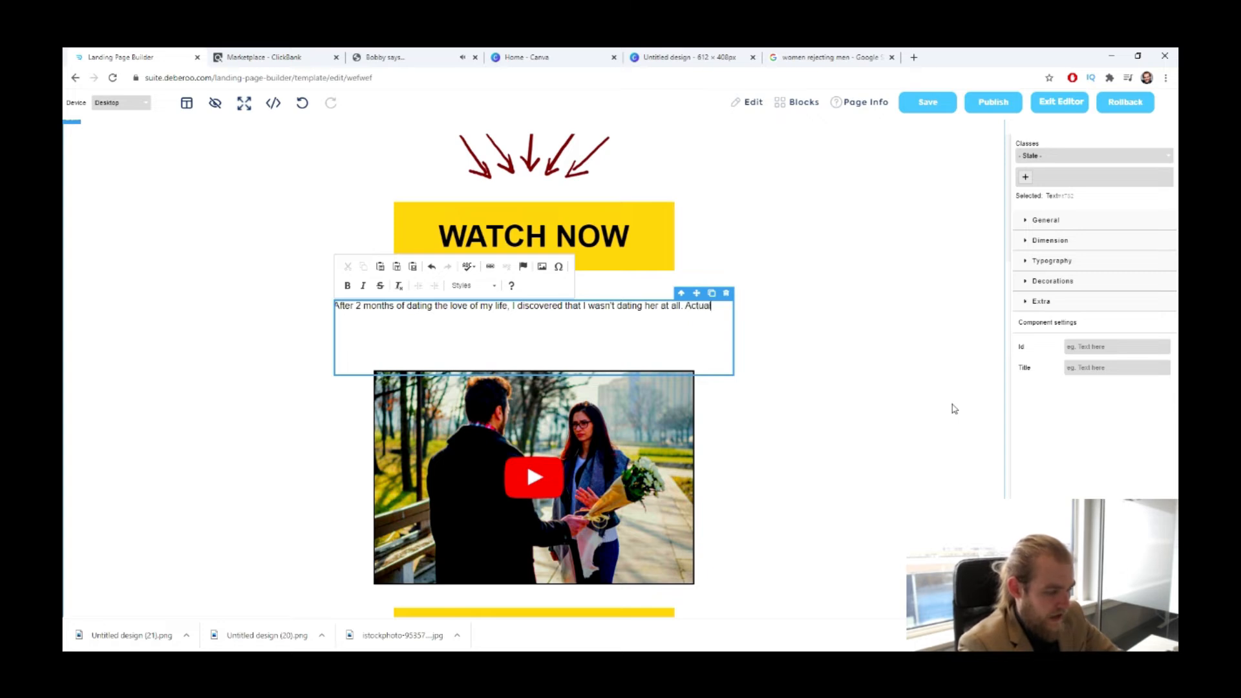
- Add the sentence "Actually I was being "Friendzoned", without even noticing" to the paragraph above the bouquet photo
{"action": "type", "text": "ly "}
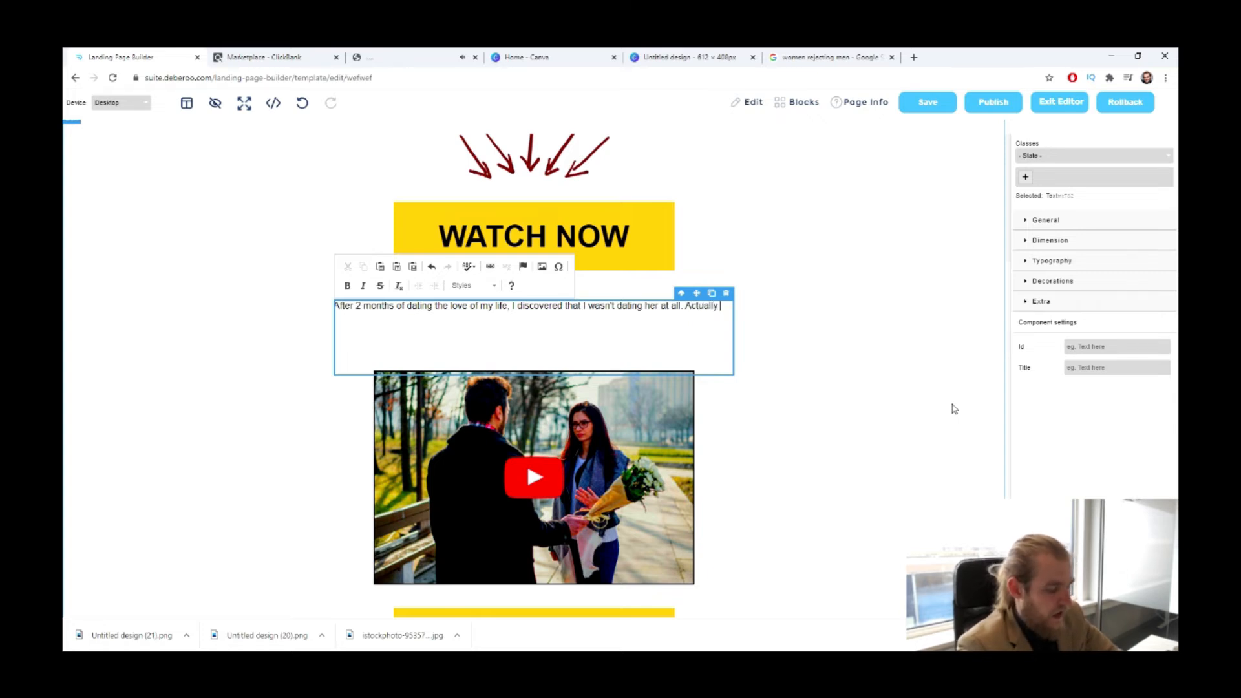
{"action": "type", "text": "I"}
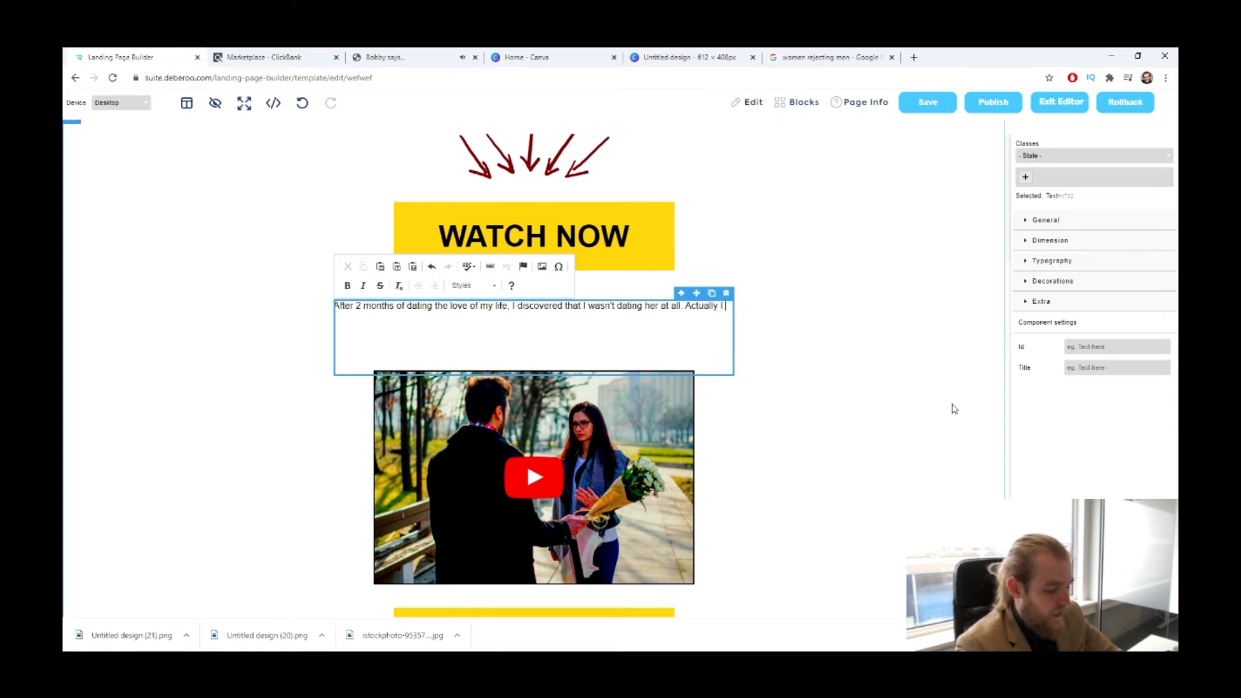
{"action": "type", "text": " was bei"}
{"action": "type", "text": "gn"}
{"action": "key", "text": "BackSpace"}
{"action": "key", "text": "BackSpace"}
{"action": "type", "text": "ng"}
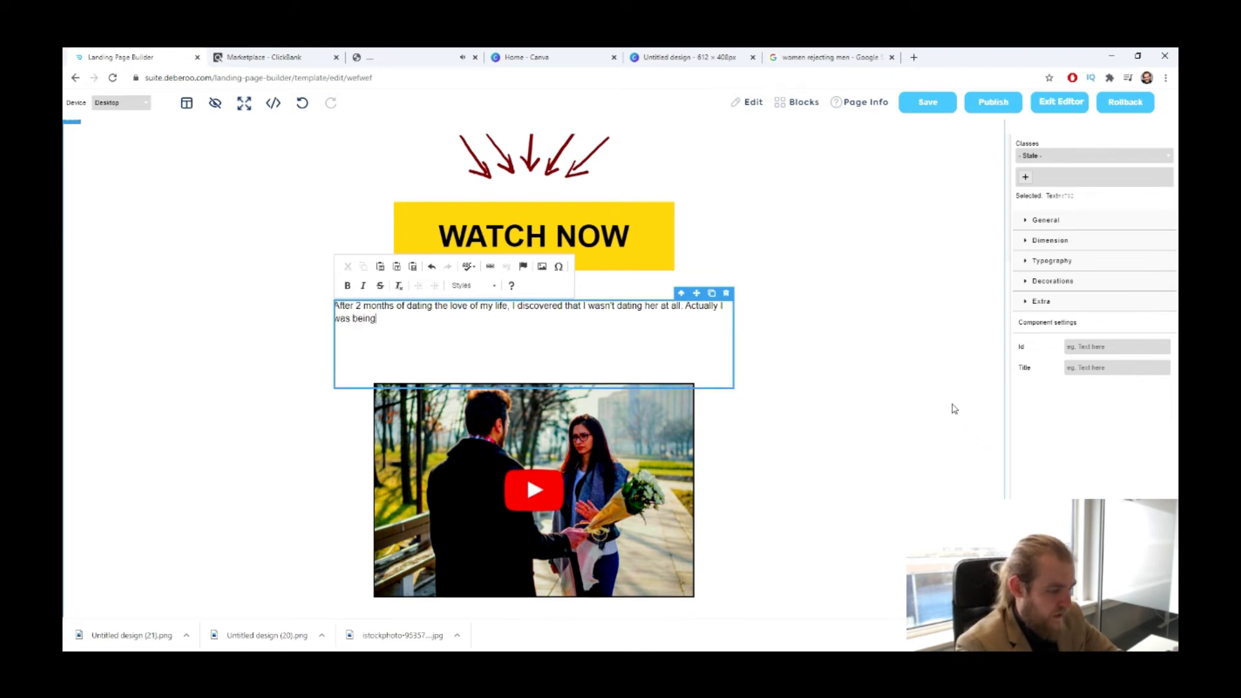
{"action": "type", "text": " fr"}
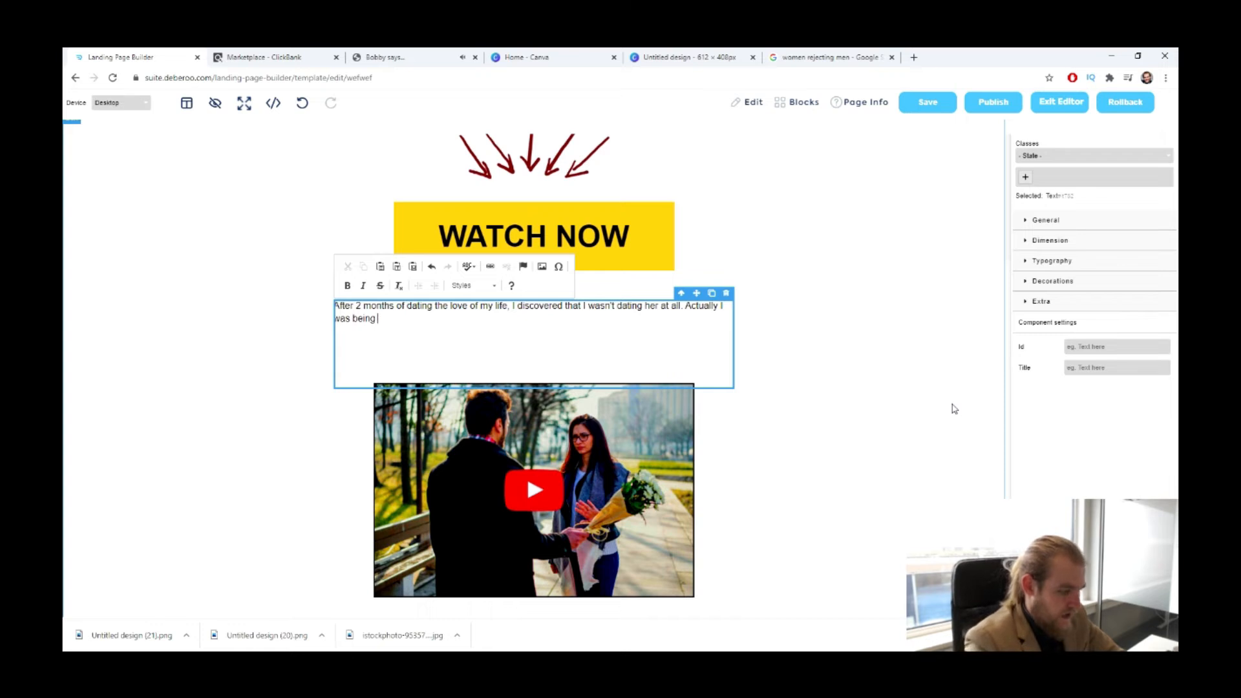
{"action": "type", "text": "riendzoned"}
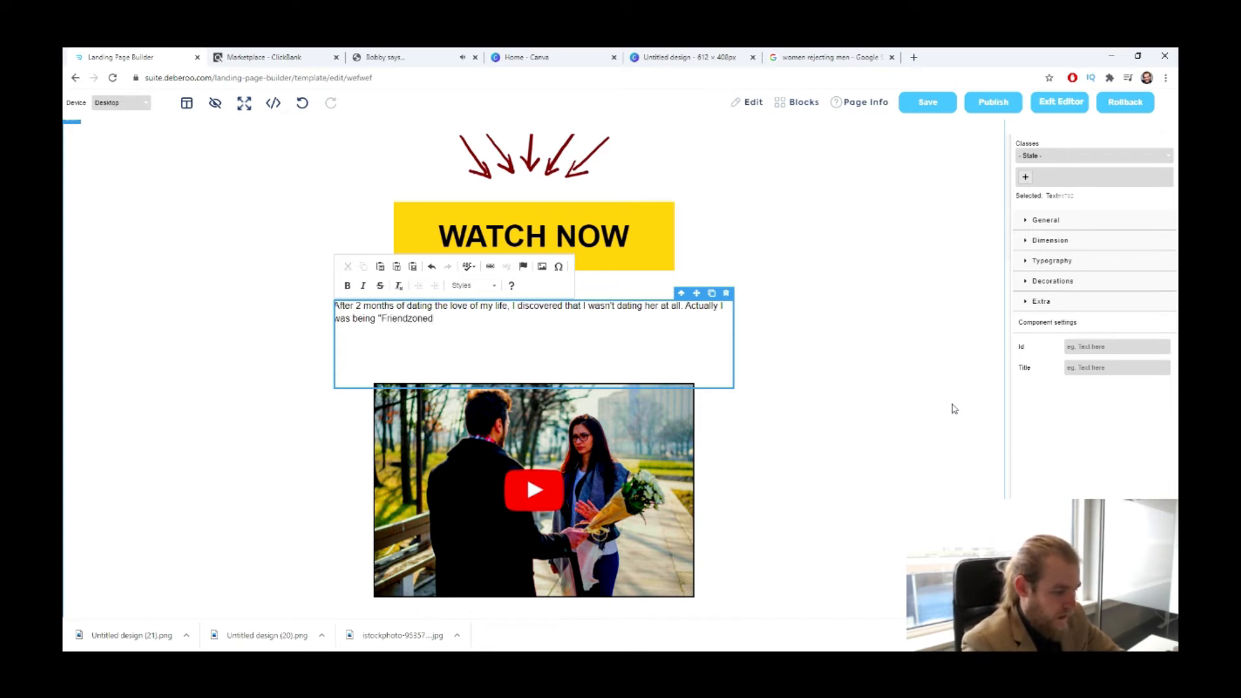
{"action": "type", "text": "\", withou"}
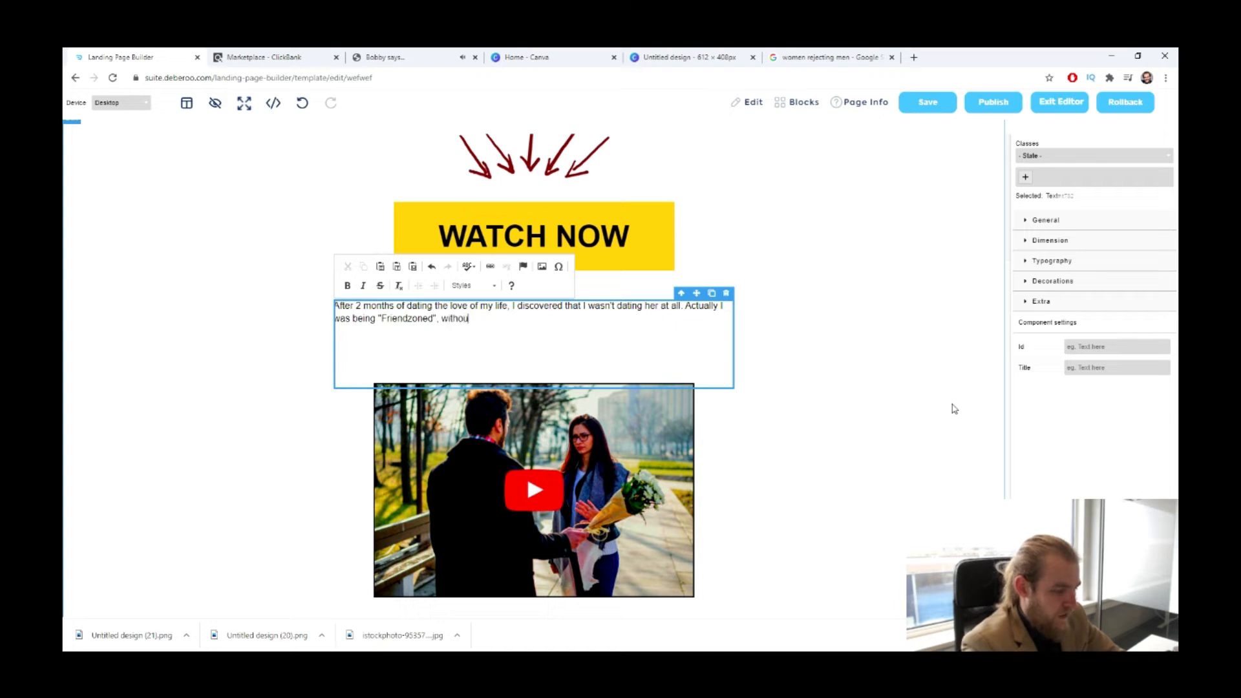
{"action": "type", "text": "t even notic"}
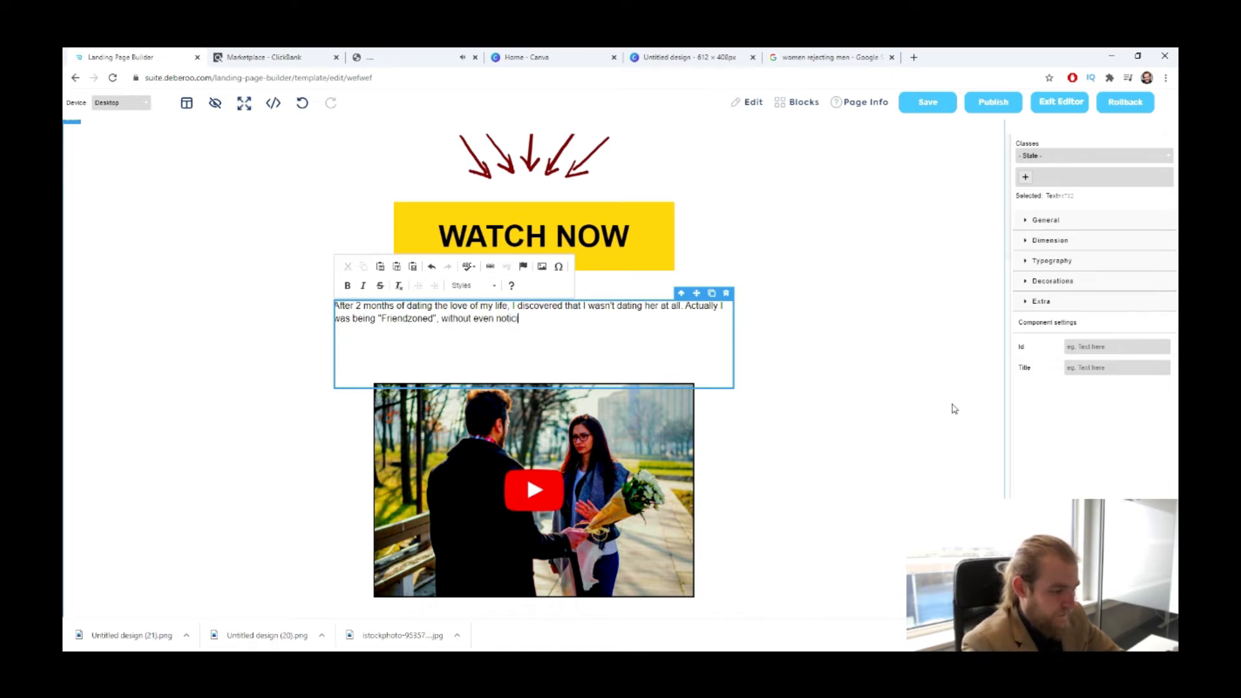
{"action": "type", "text": "ing"}
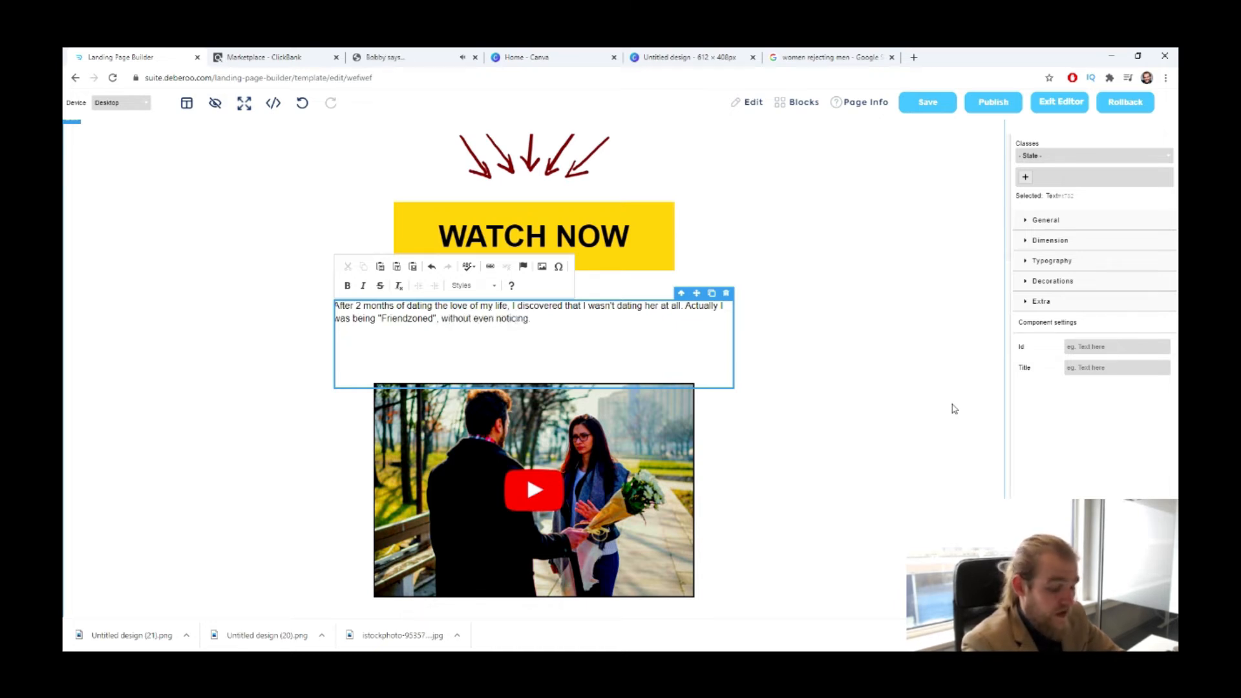
- Continue the paragraph with "The signals were there, I was just too in love to see them."
{"action": "type", "text": ". The signals "}
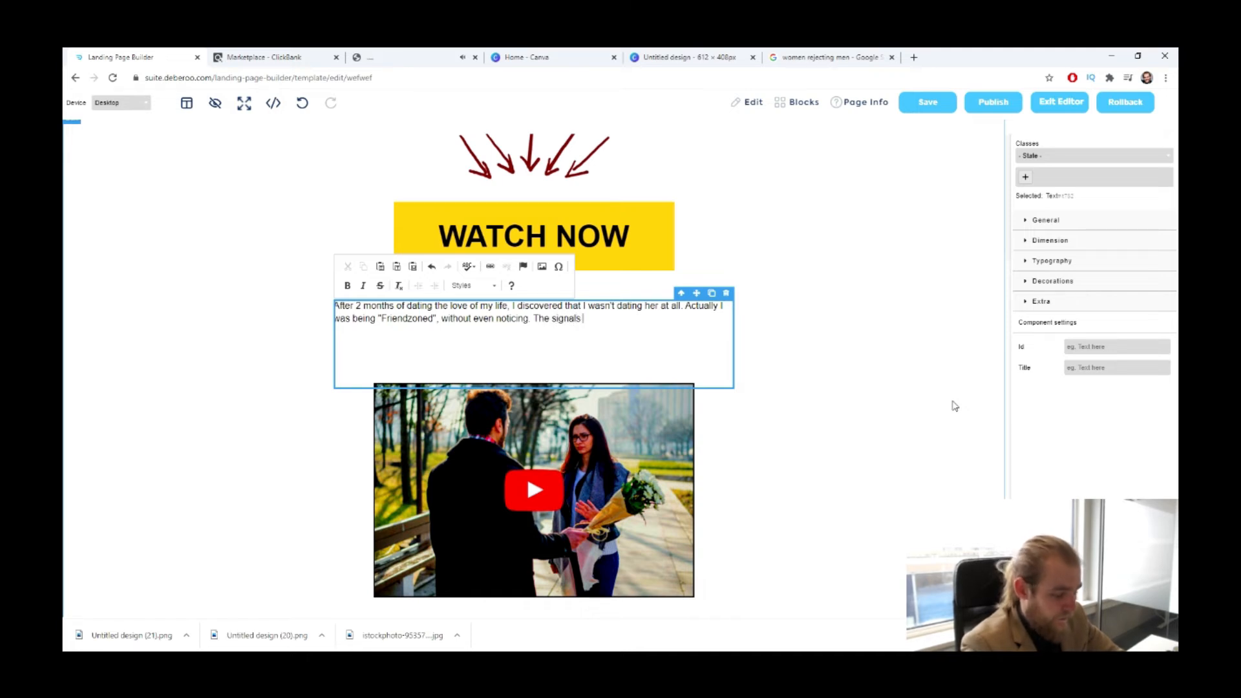
{"action": "type", "text": "wrre"}
{"action": "key", "text": "BackSpace"}
{"action": "type", "text": "ere"}
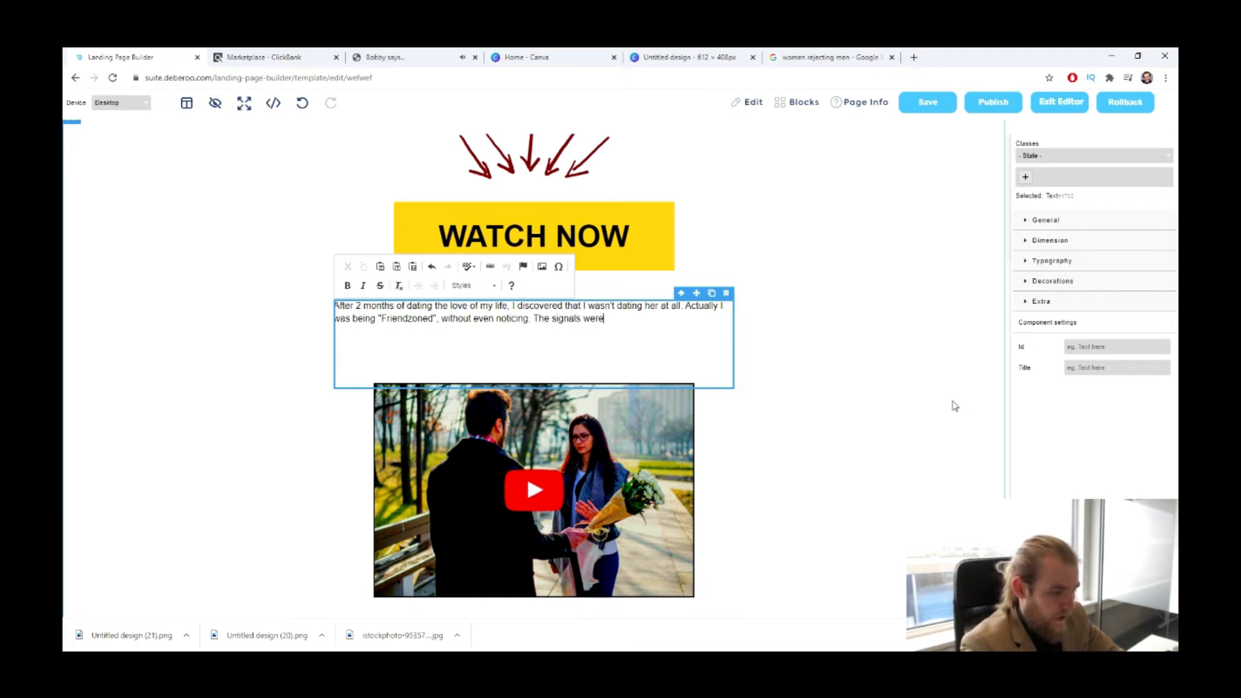
{"action": "type", "text": " there, I just"}
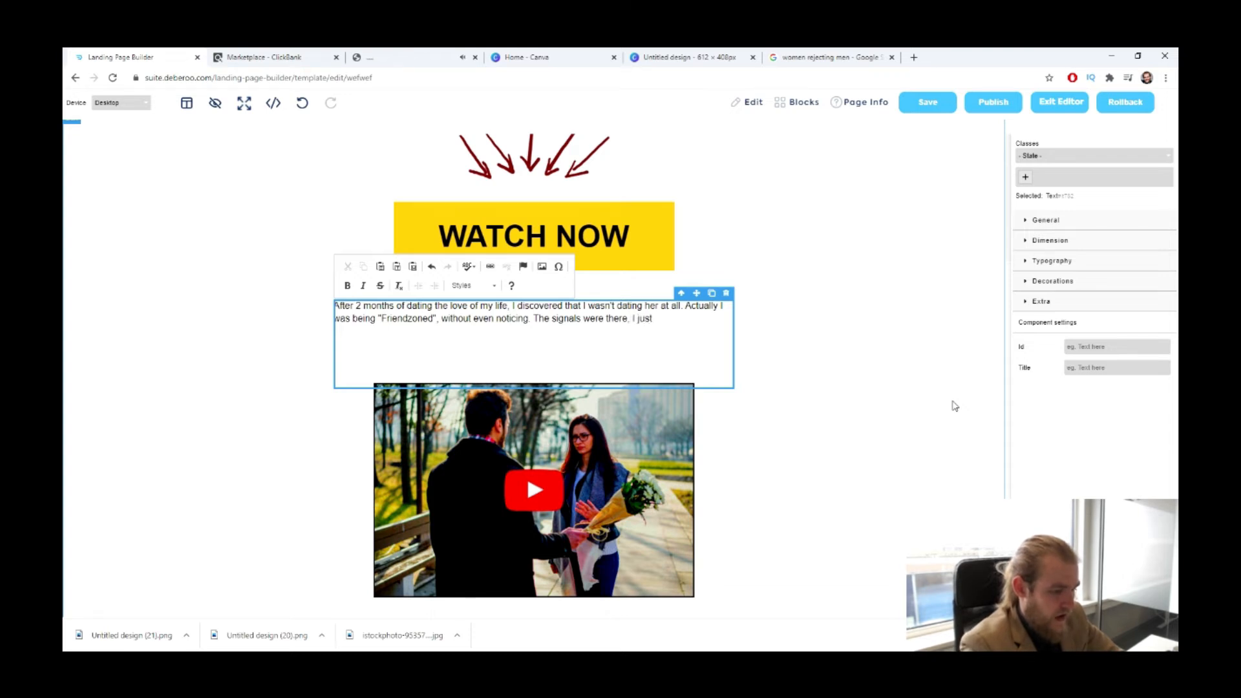
{"action": "key", "text": "BackSpace"}
{"action": "key", "text": "BackSpace"}
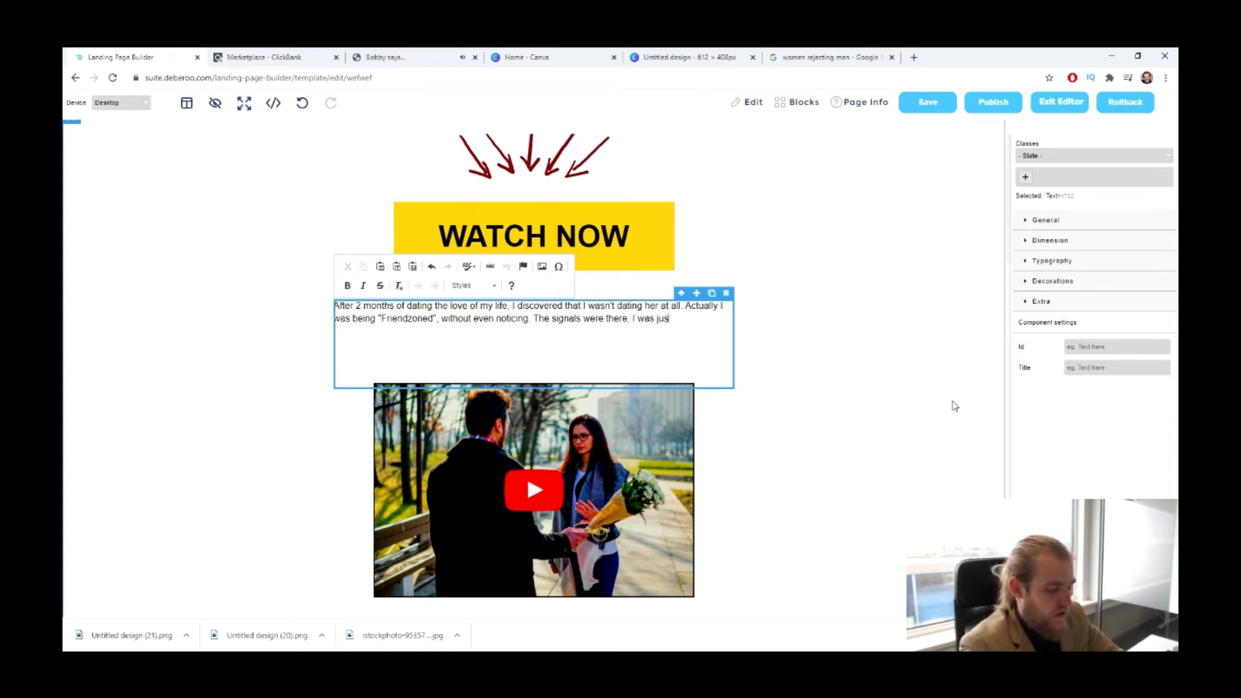
{"action": "type", "text": "in love"}
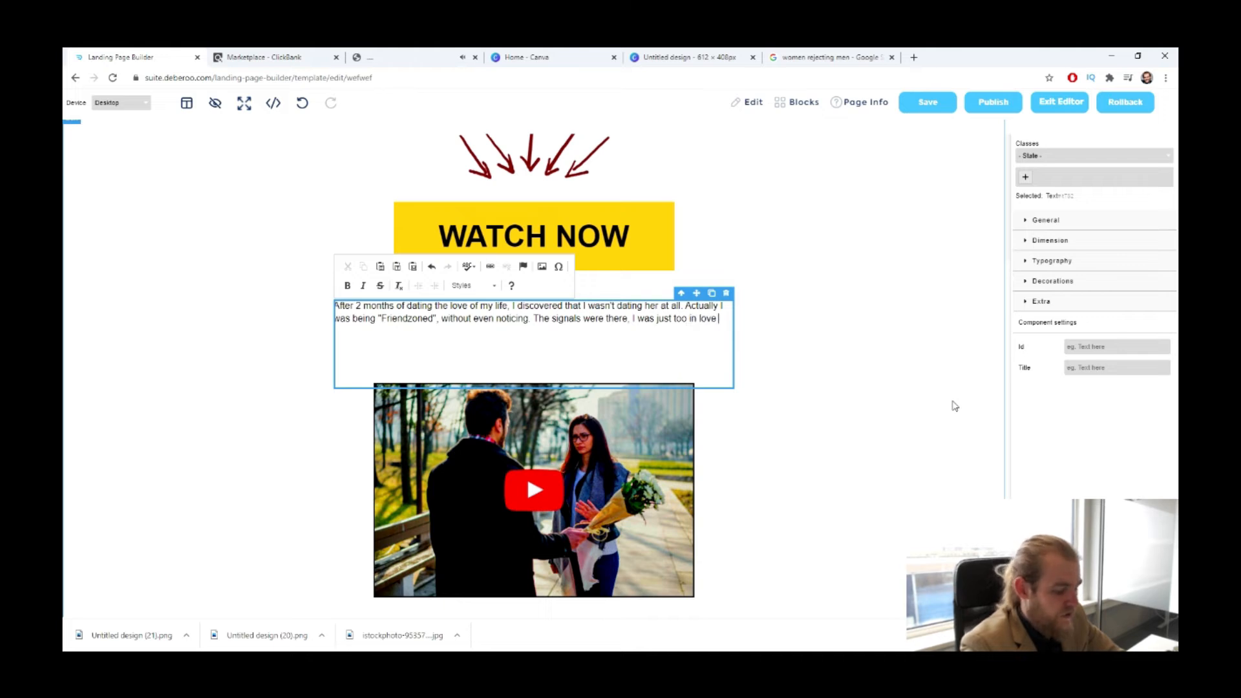
{"action": "type", "text": " to see the m"}
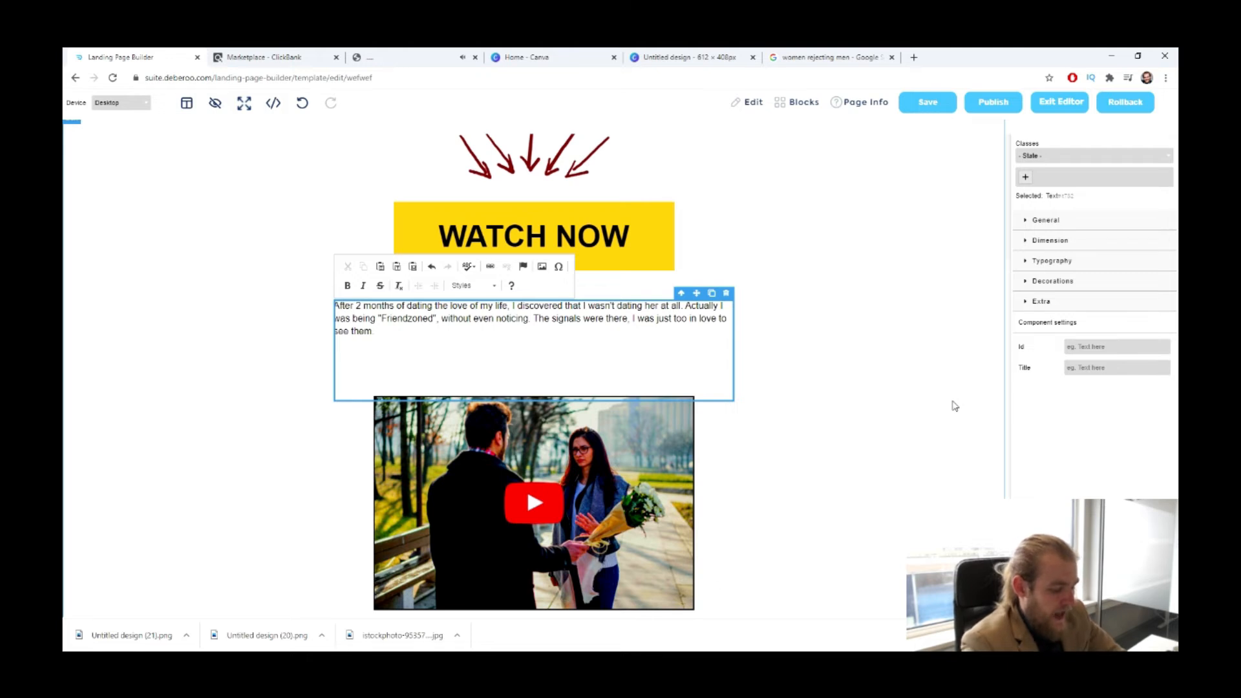
- Add "After discovering I was being "Friendzoned" I decided to give up" and start a new paragraph after a blank line
{"action": "type", "text": "em. After discu"}
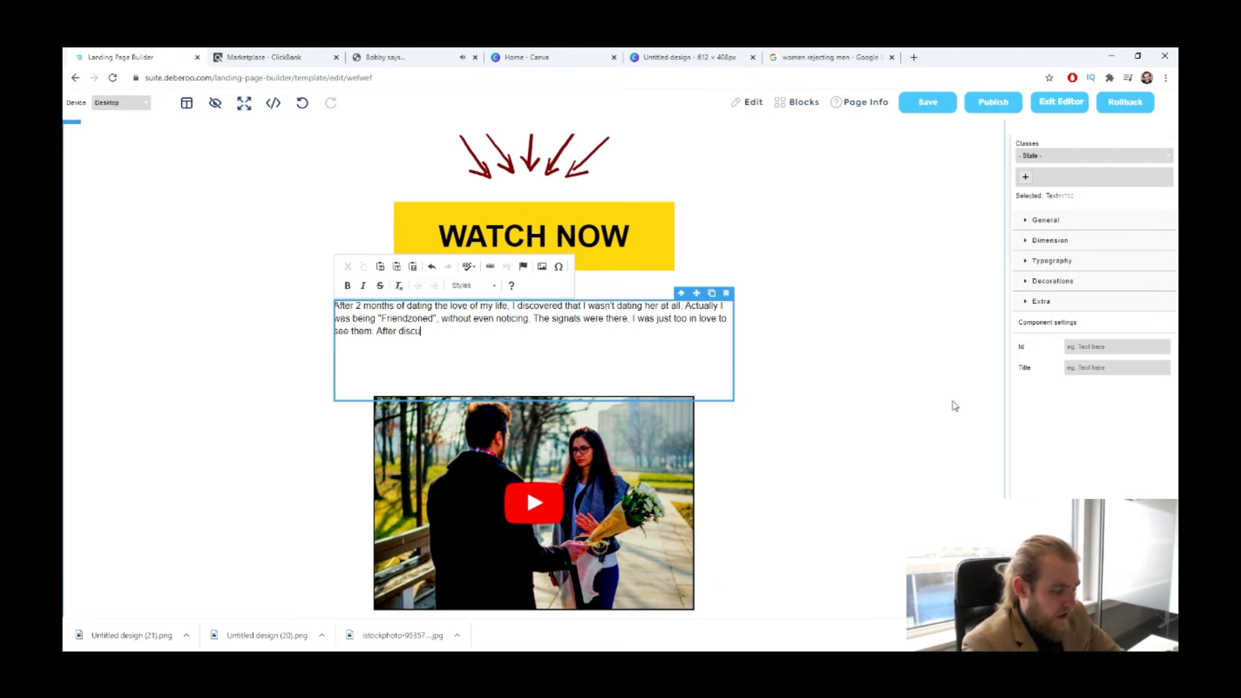
{"action": "key", "text": "BackSpace"}
{"action": "type", "text": "overing I"}
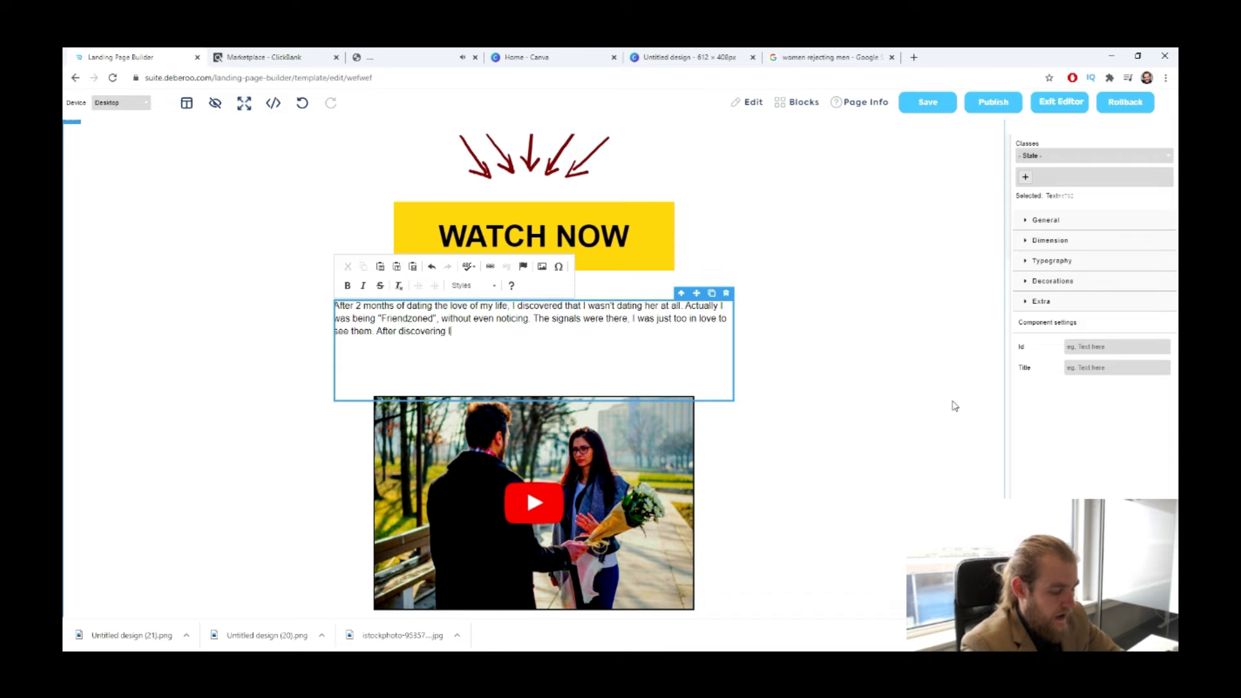
{"action": "type", "text": " was being \"Friend"}
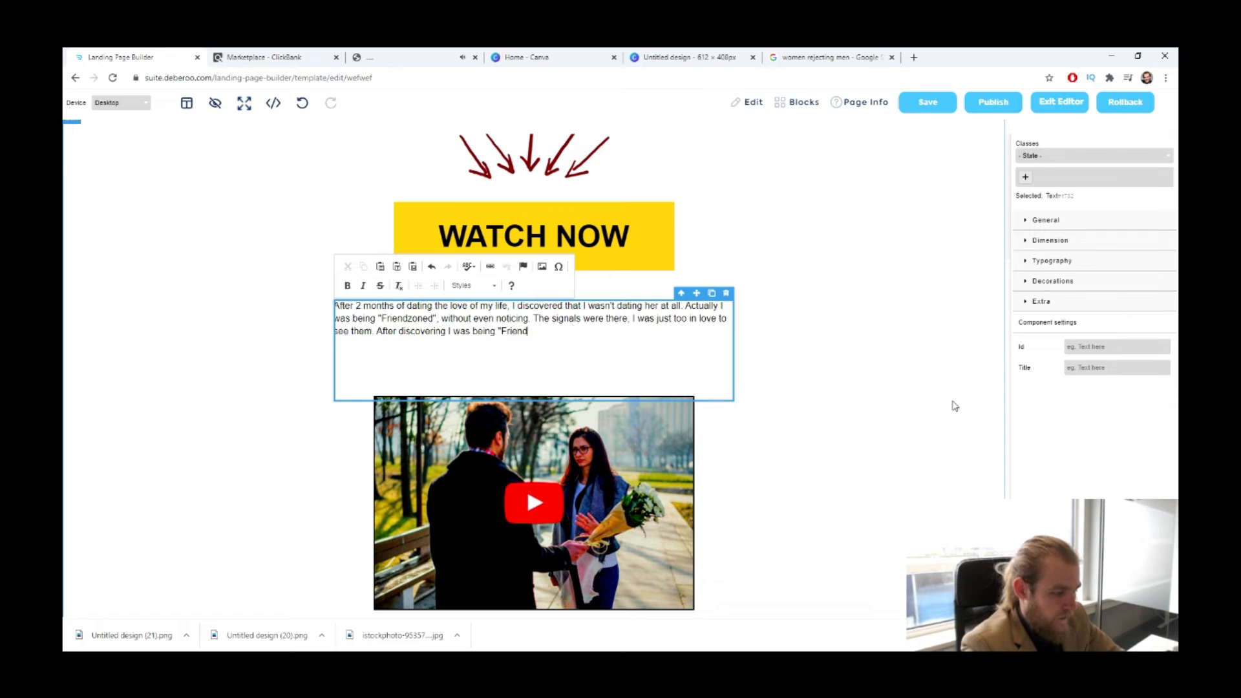
{"action": "type", "text": "s"}
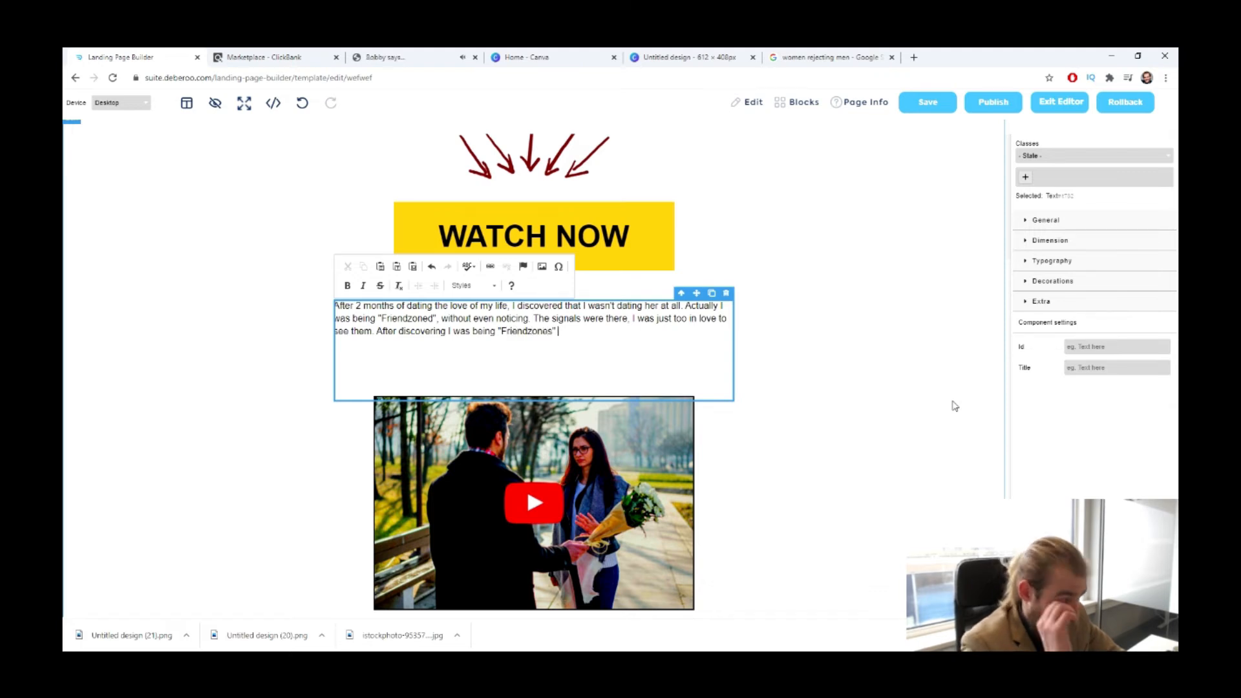
{"action": "key", "text": "BackSpace"}
{"action": "key", "text": "BackSpace"}
{"action": "type", "text": "deci"}
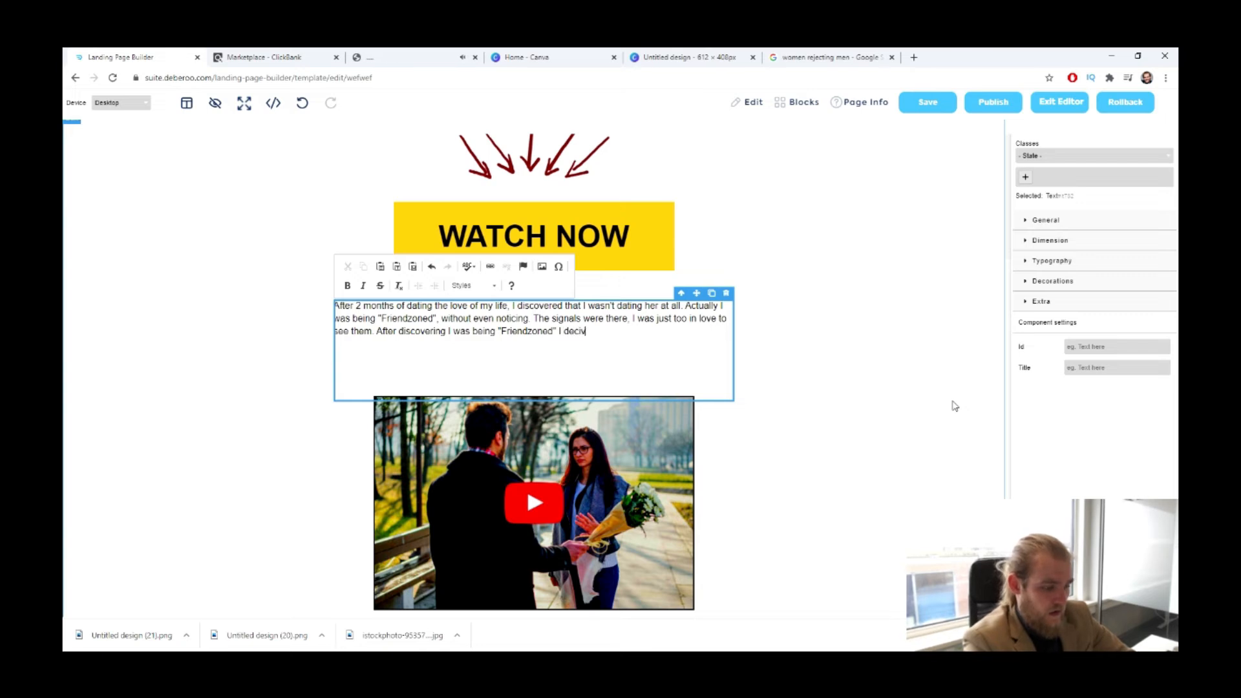
{"action": "key", "text": "BackSpace"}
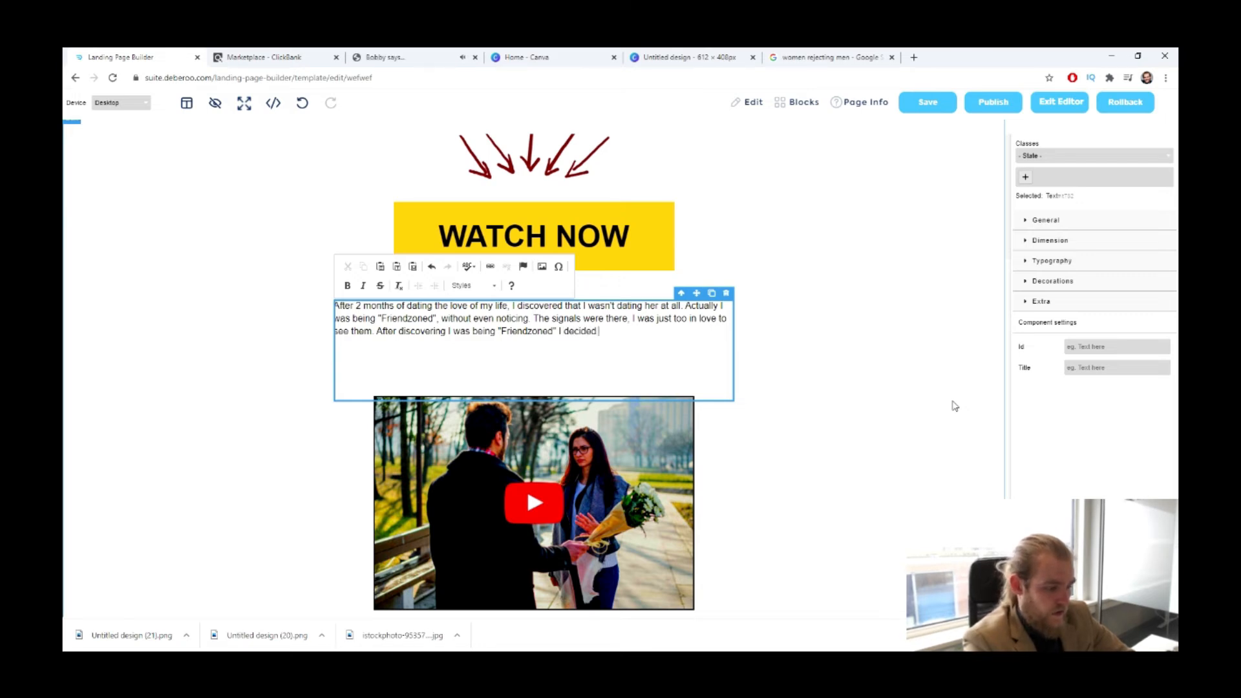
{"action": "type", "text": "ded to "}
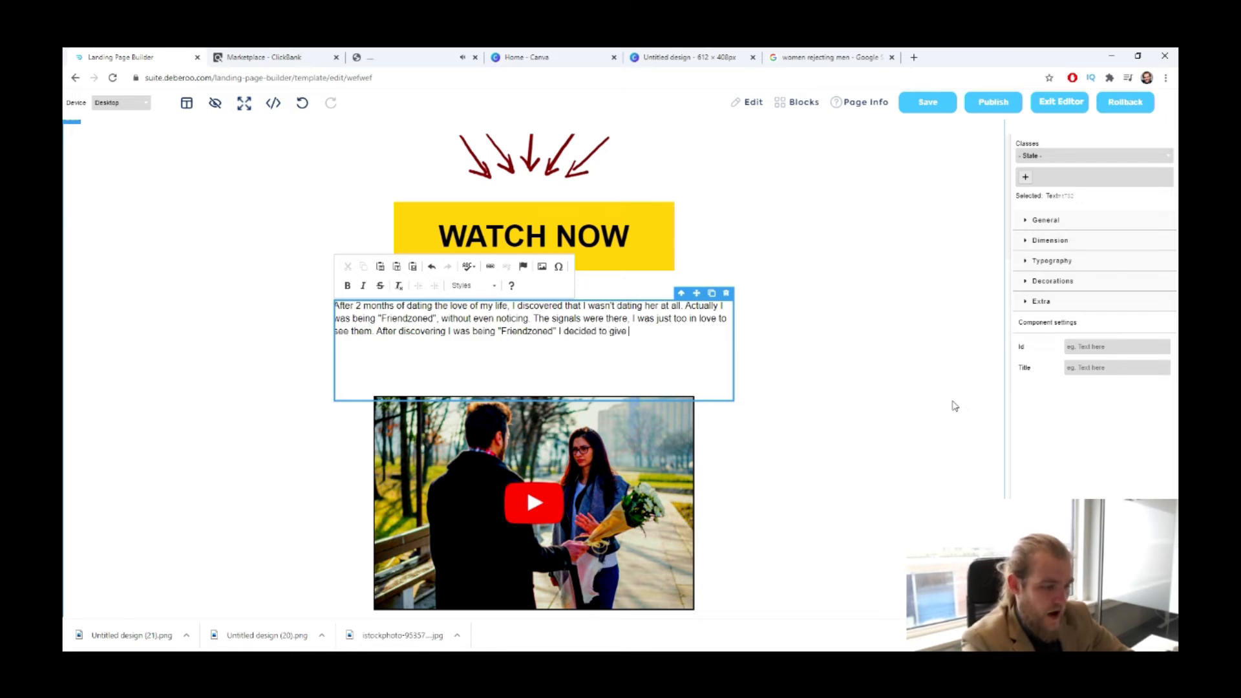
{"action": "type", "text": "give up"}
{"action": "key", "text": "Return"}
{"action": "key", "text": "Return"}
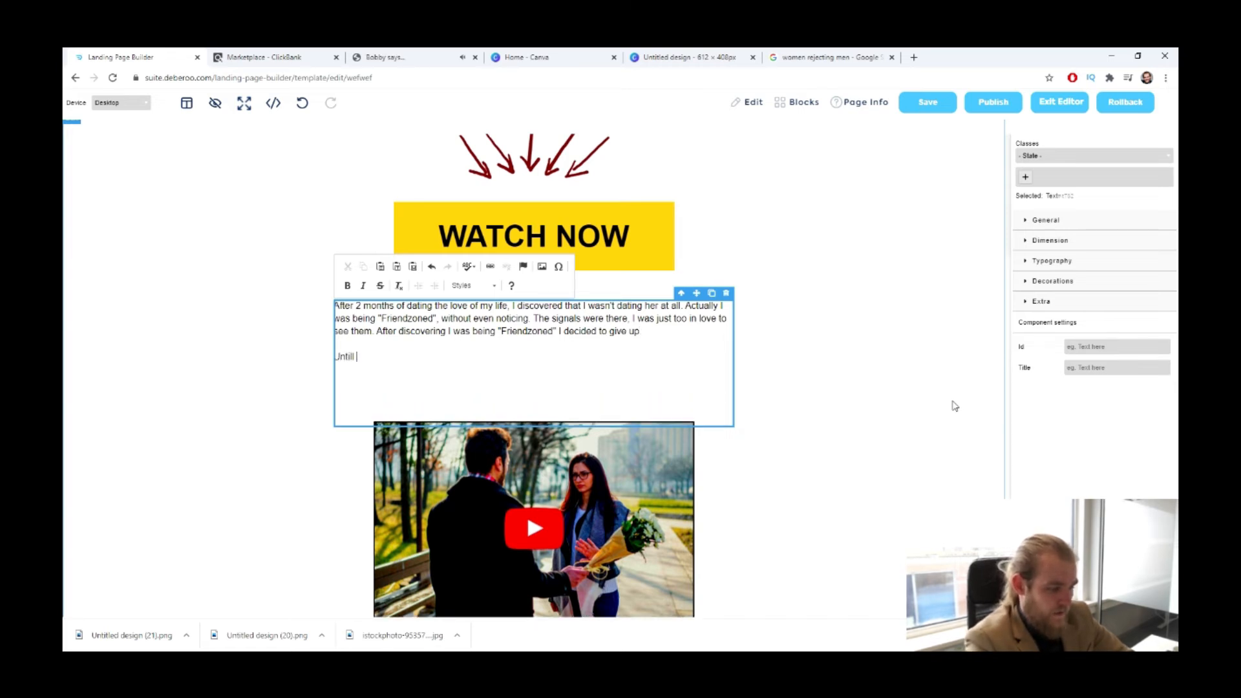
- Begin the second paragraph of the story text with "Untill I found"
{"action": "type", "text": "Untill I found"}
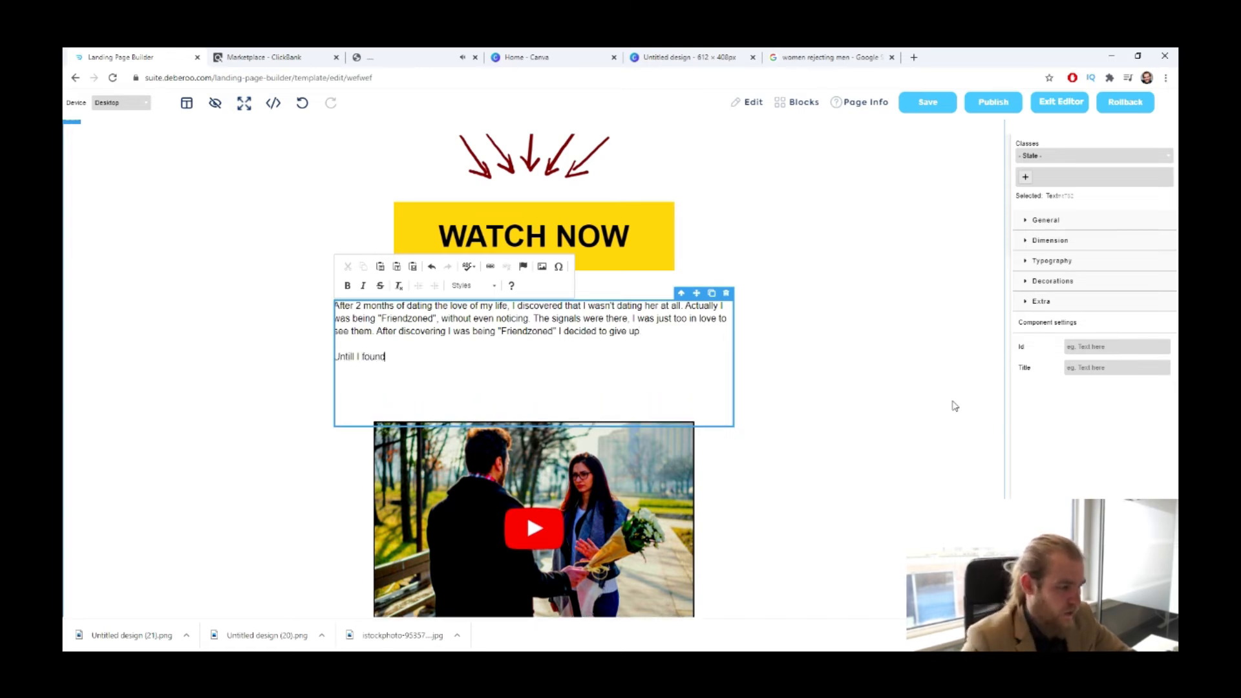
- Check the Scrambler offer in the ClickBank marketplace and replay its sales page video with sound to learn whose method it presents
{"action": "left_click", "coordinate": [278, 57]}
{"action": "left_click", "coordinate": [373, 58]}
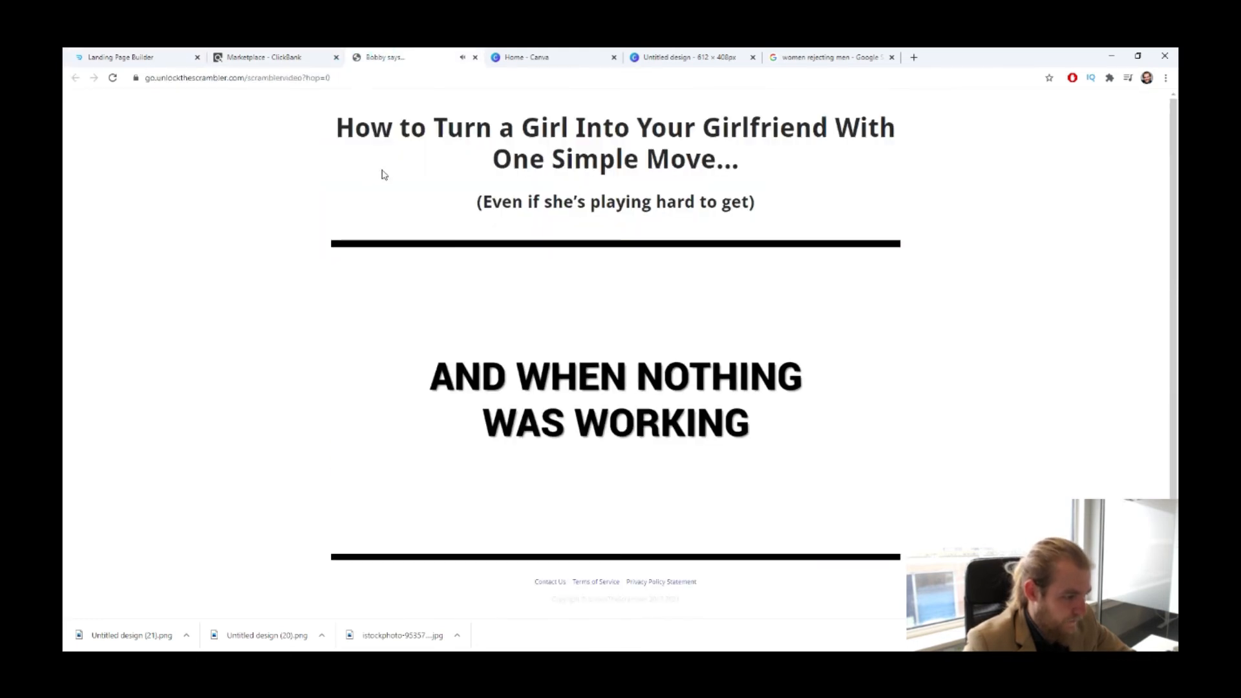
{"action": "scroll", "coordinate": [401, 188], "scroll_direction": "down", "scroll_amount": 1}
{"action": "scroll", "coordinate": [397, 191], "scroll_direction": "up", "scroll_amount": 1}
{"action": "left_click", "coordinate": [265, 57]}
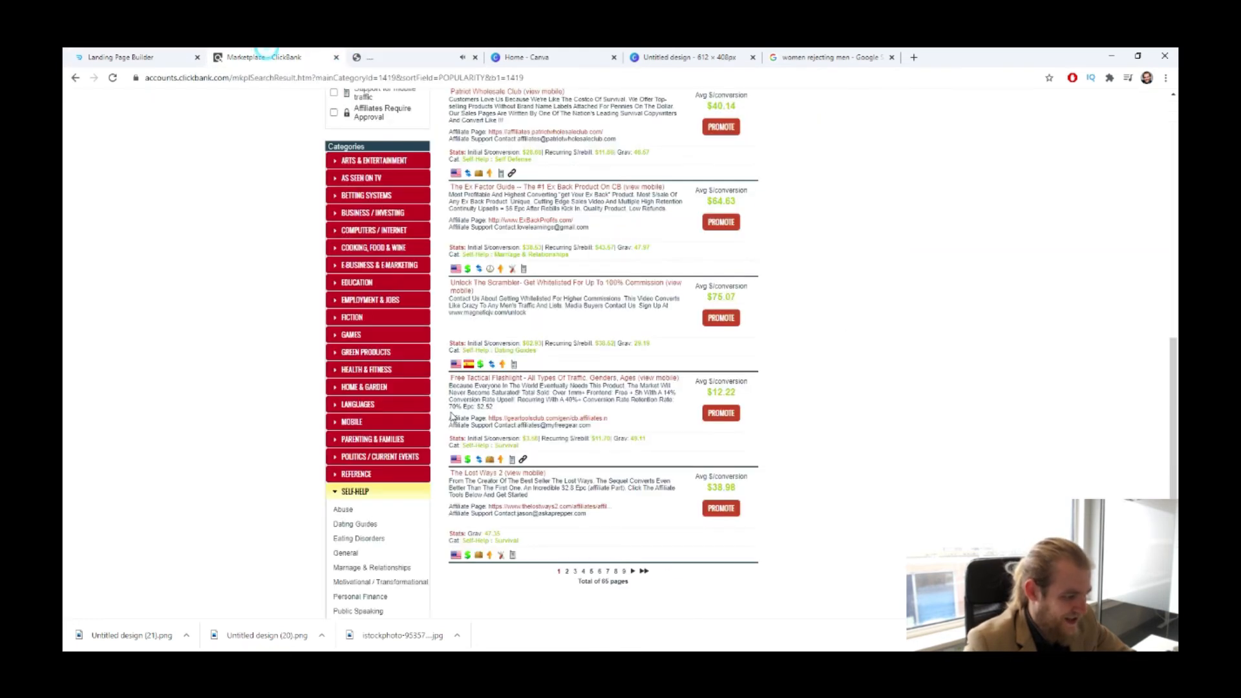
{"action": "left_click", "coordinate": [496, 289]}
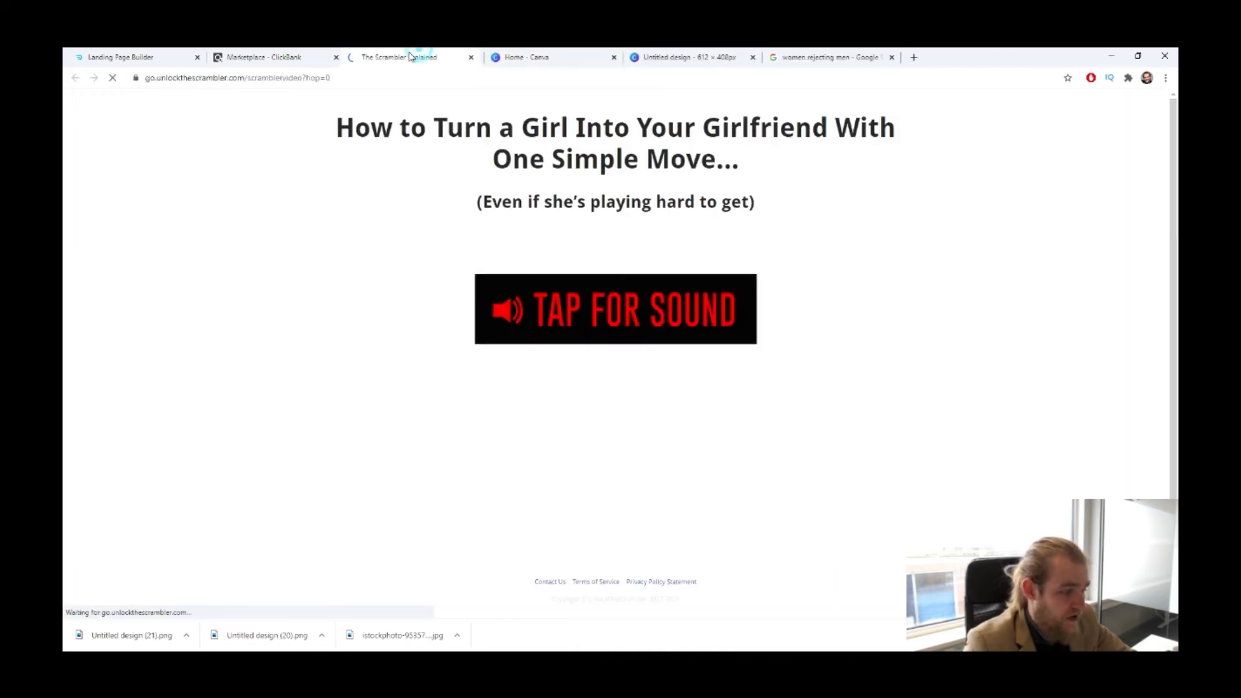
{"action": "left_click", "coordinate": [624, 312]}
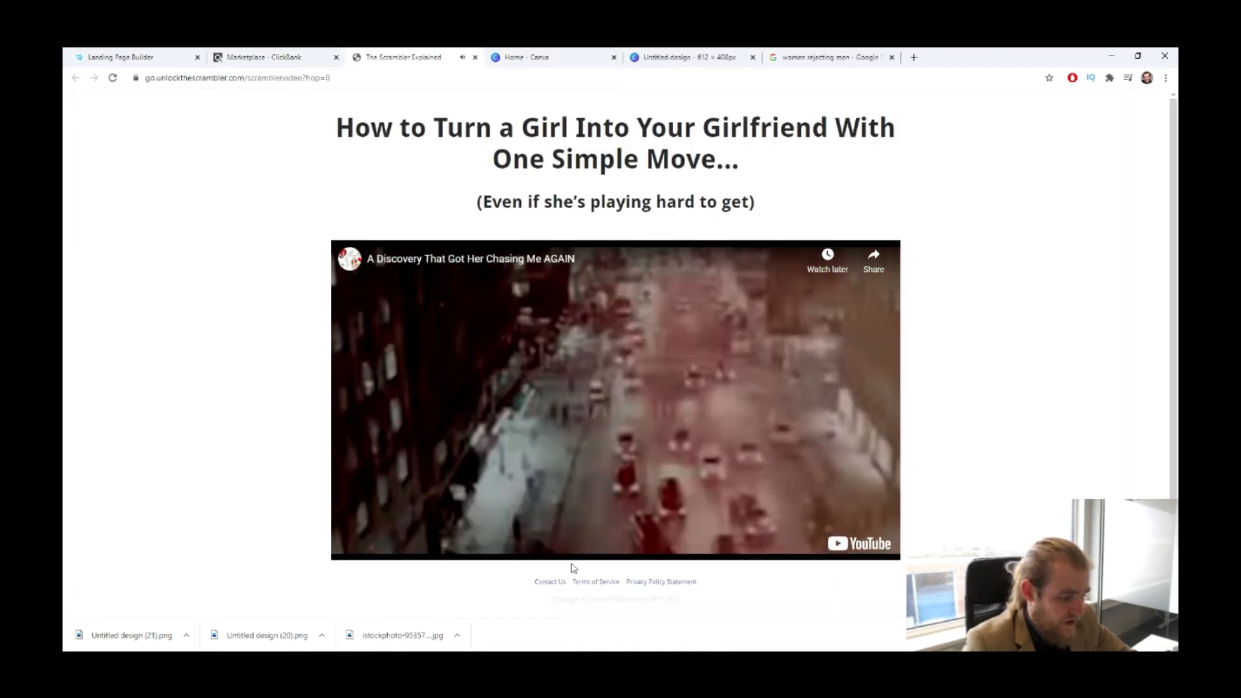
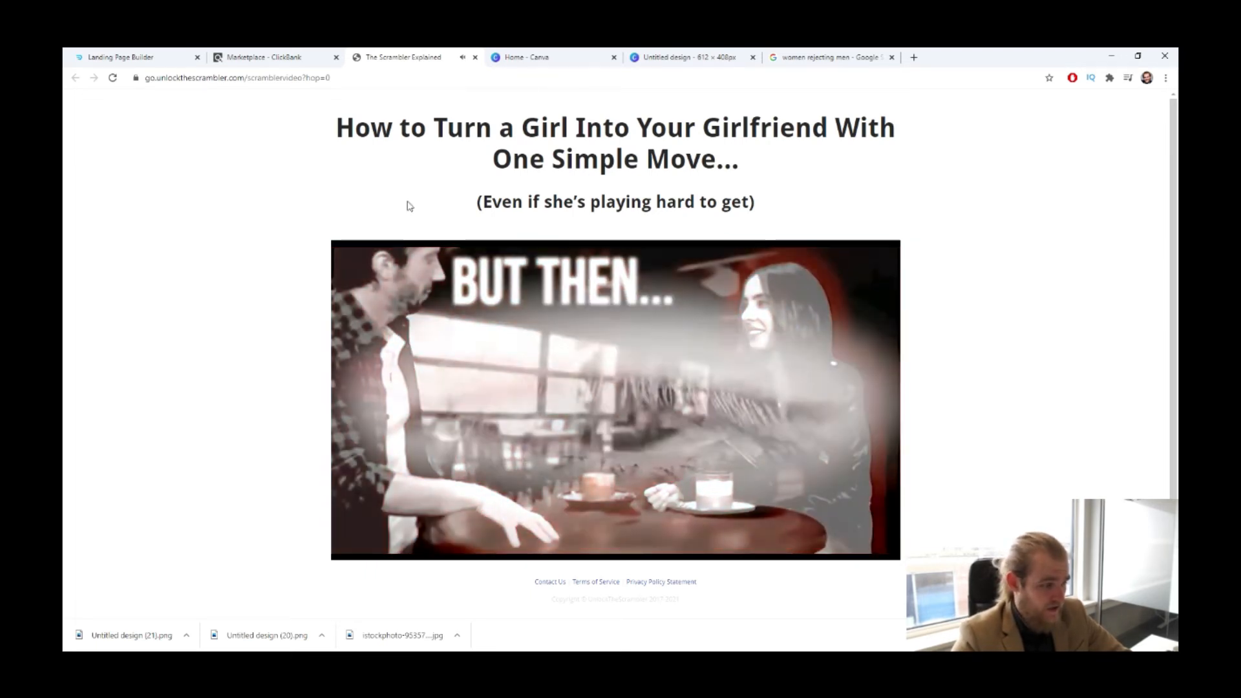
- Return to the landing page text and complete "Untill I found" with the video presenter's first name in possessive form and "method."
{"action": "left_click", "coordinate": [138, 57]}
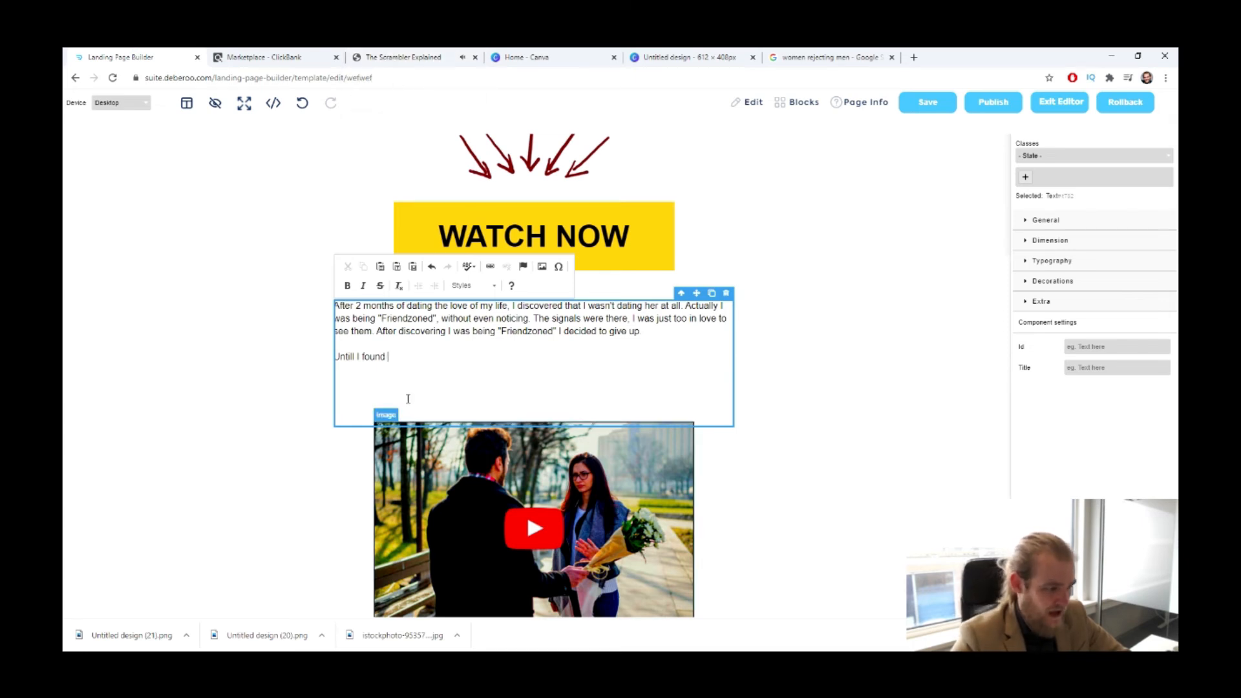
{"action": "left_click", "coordinate": [424, 358]}
{"action": "type", "text": "Bo"}
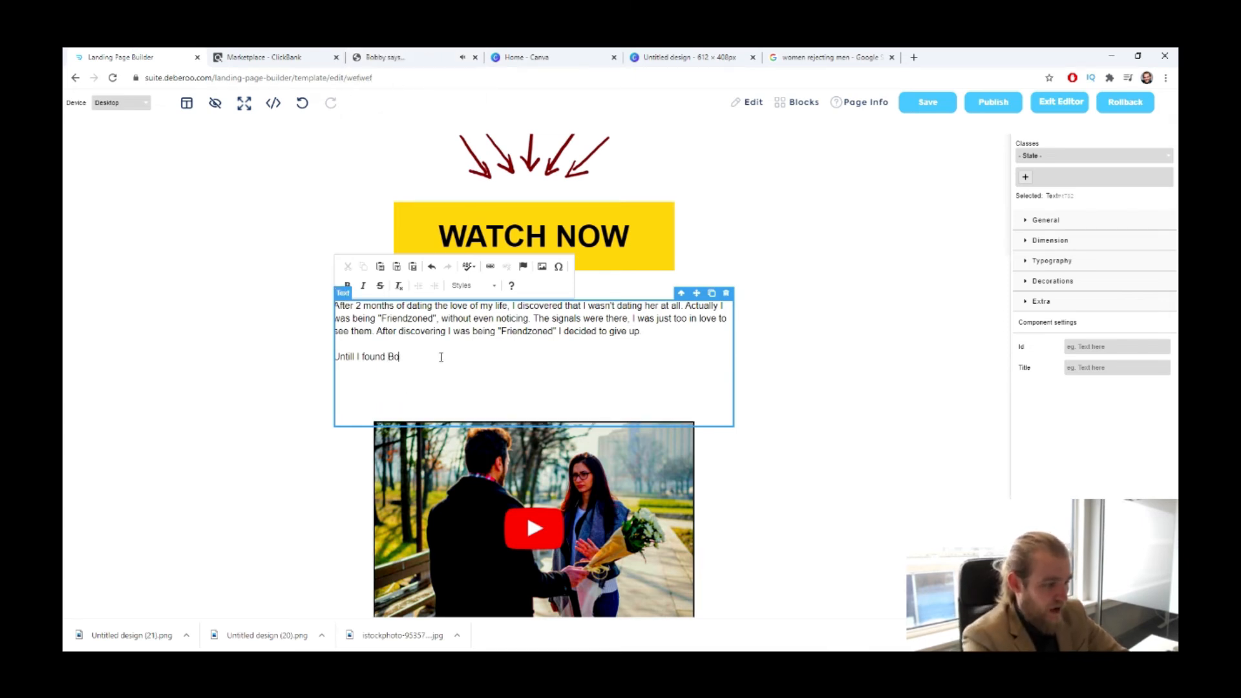
{"action": "type", "text": "bby's "}
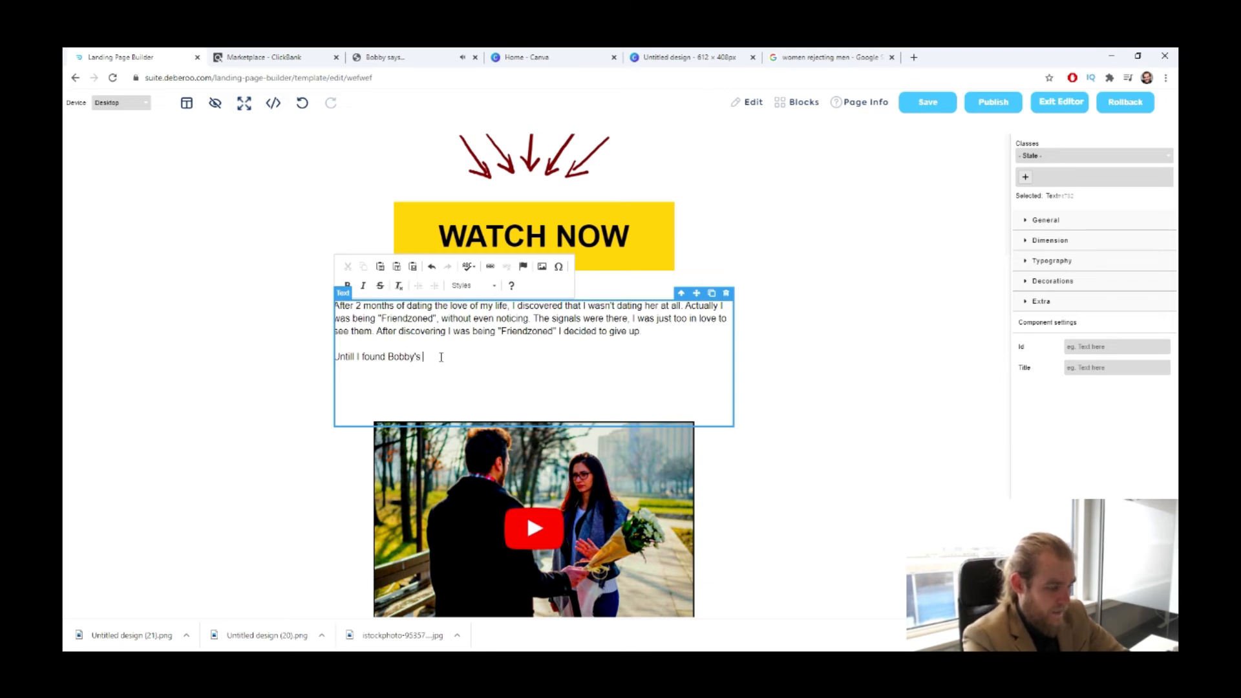
{"action": "type", "text": "method."}
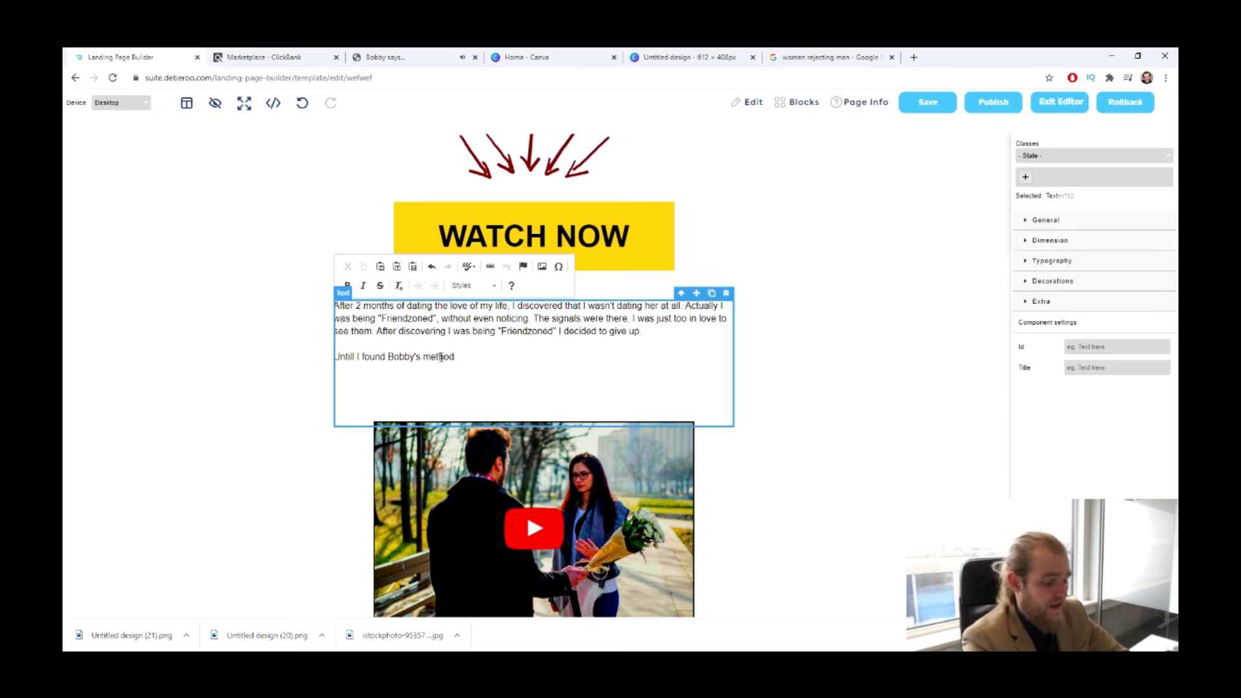
- Continue the second paragraph with "His little 'hack' helped me to"
{"action": "type", "text": "His"}
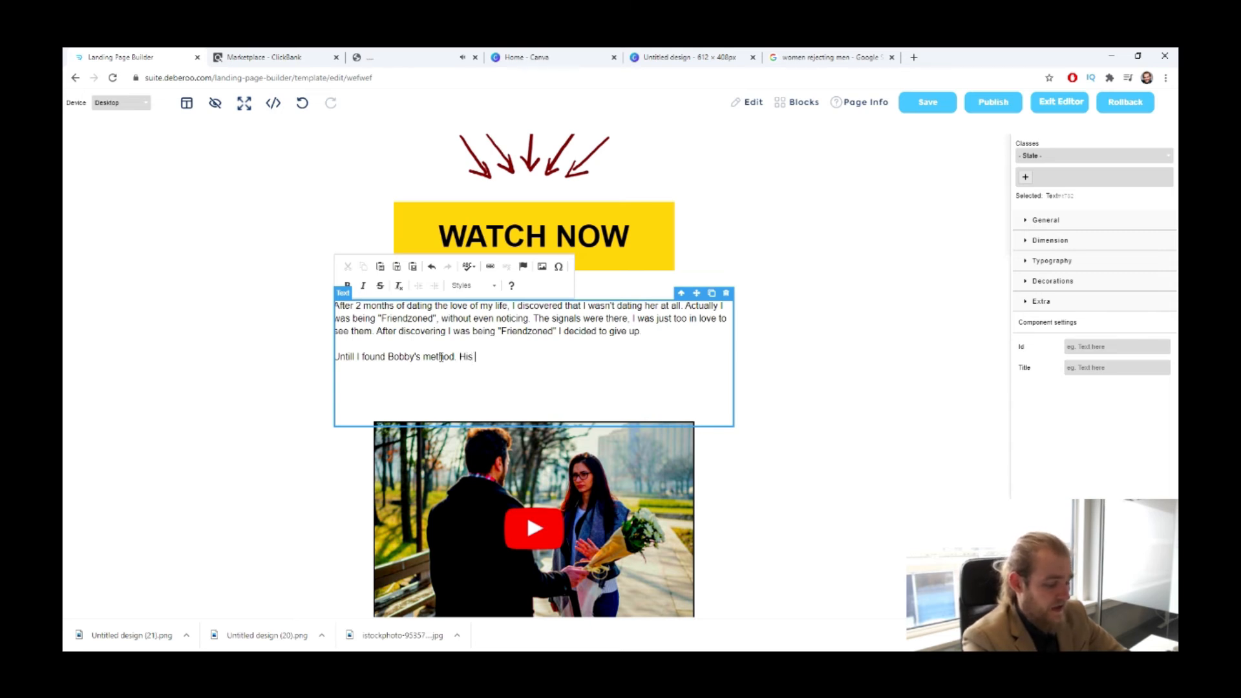
{"action": "type", "text": " little "}
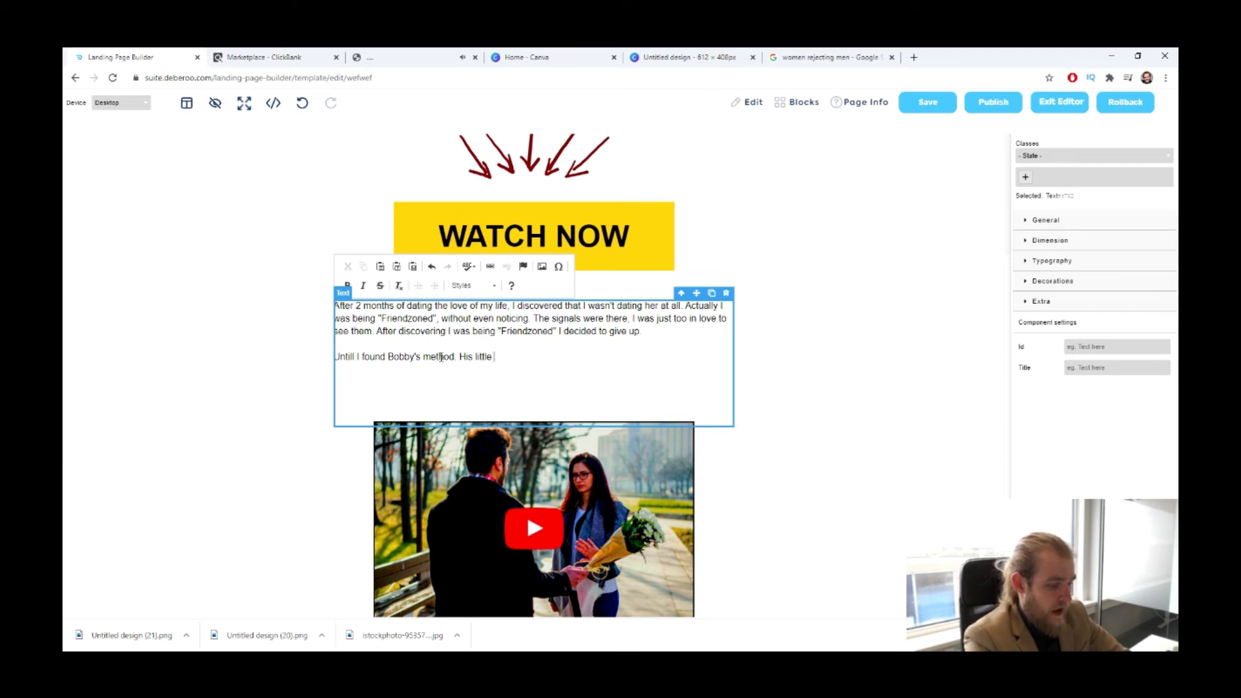
{"action": "type", "text": "'hack"}
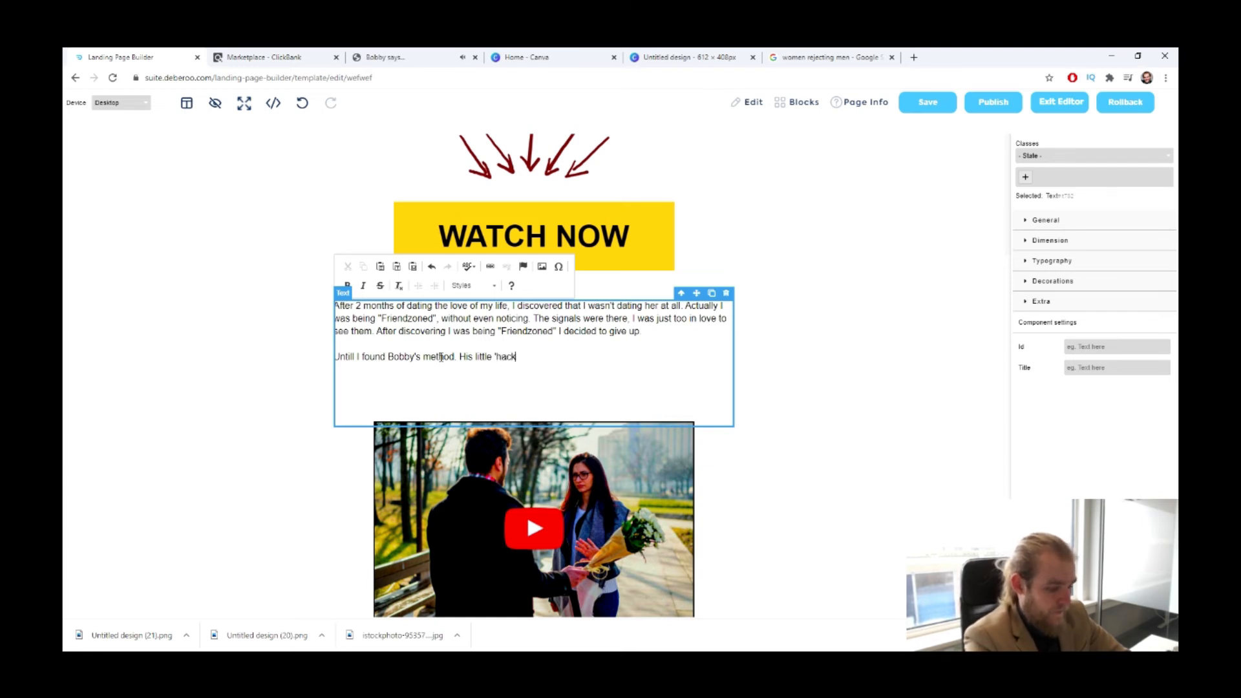
{"action": "type", "text": "' helped "}
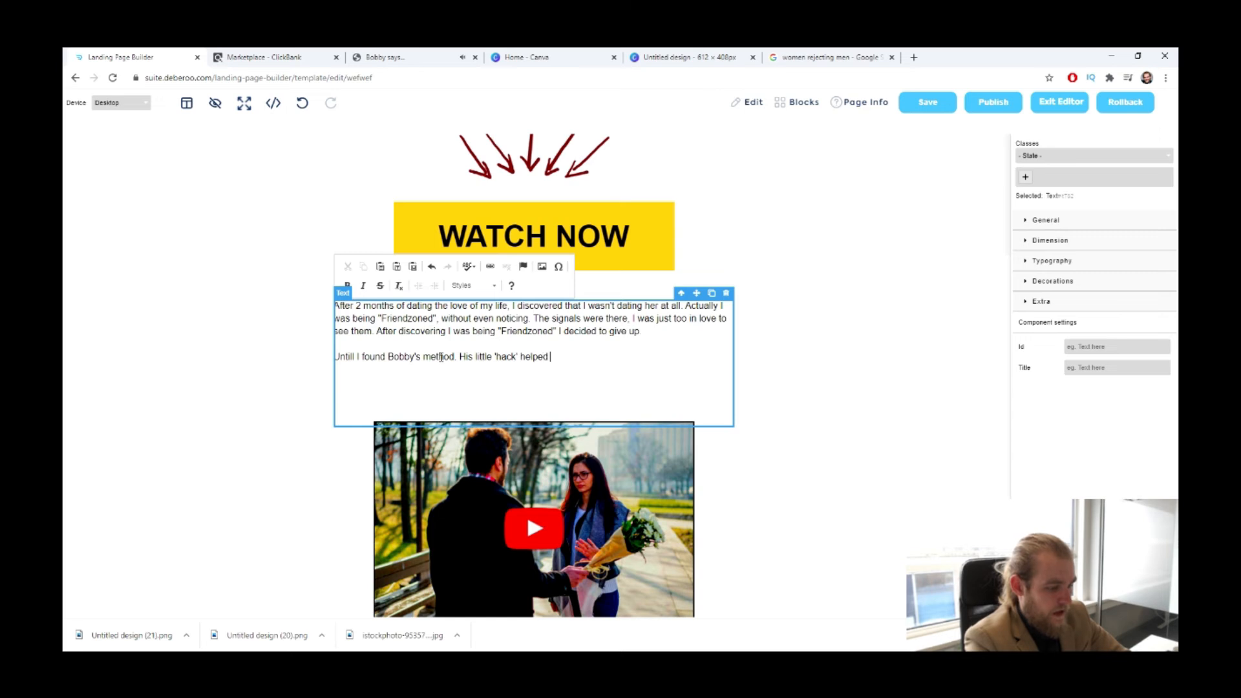
{"action": "type", "text": "me to co"}
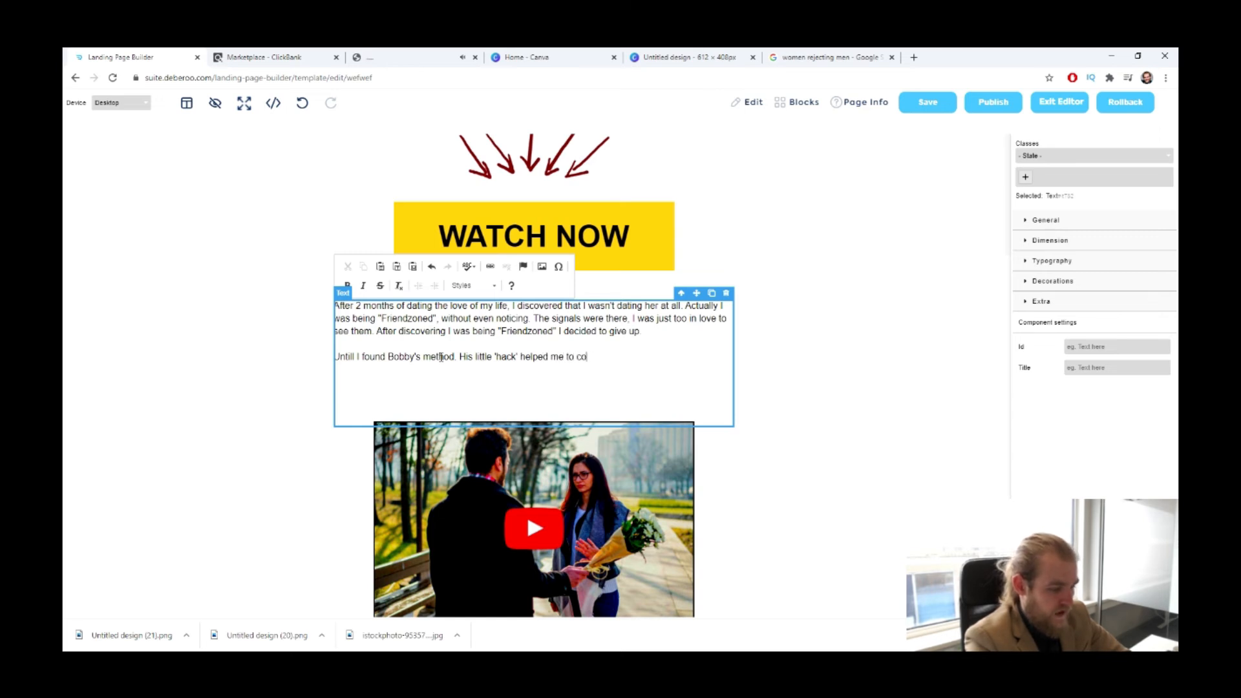
- Finish the 'hack' sentence with ""convince" her that I am the one.", putting only the word convince in double quotes
{"action": "type", "text": "\"Con"}
{"action": "key", "text": "BackSpace"}
{"action": "key", "text": "BackSpace"}
{"action": "key", "text": "BackSpace"}
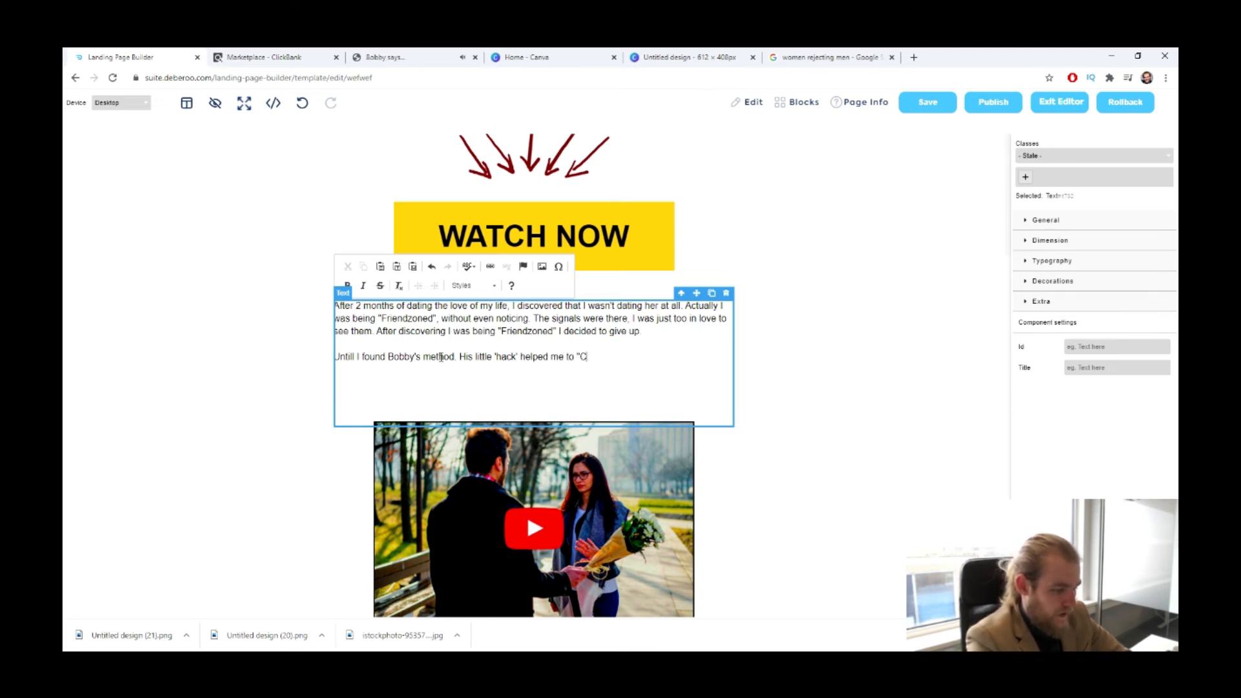
{"action": "type", "text": "convince "}
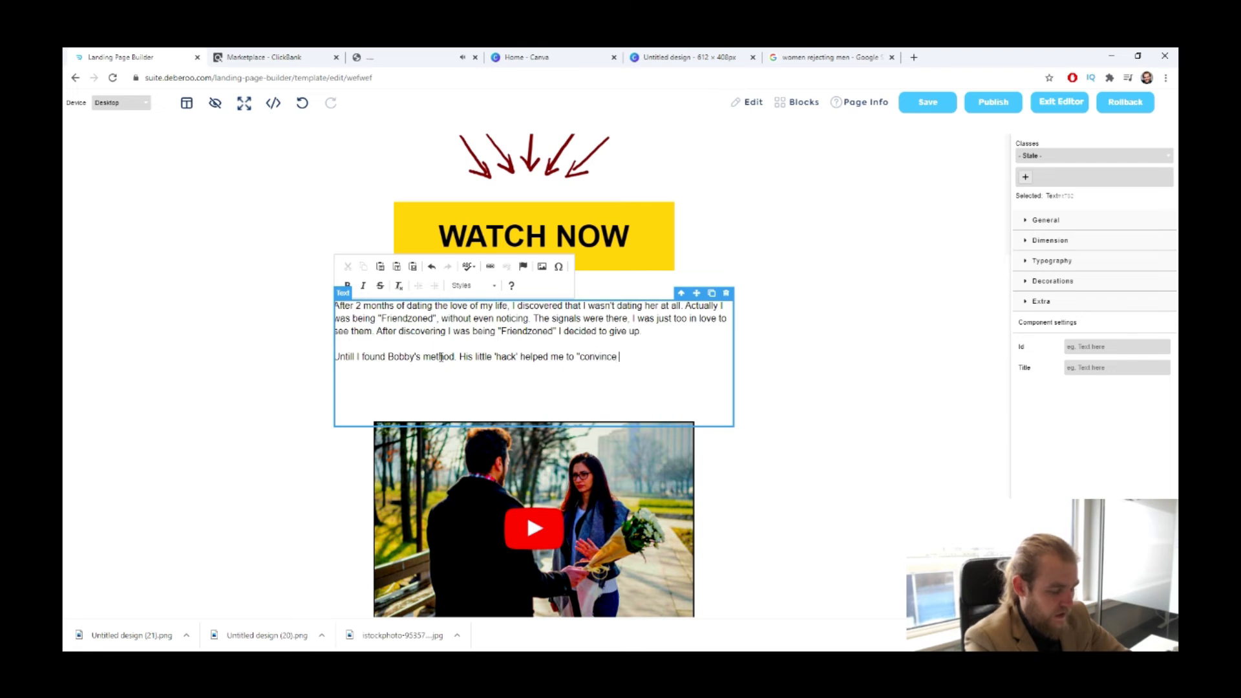
{"action": "type", "text": "her"}
{"action": "key", "text": "BackSpace"}
{"action": "key", "text": "BackSpace"}
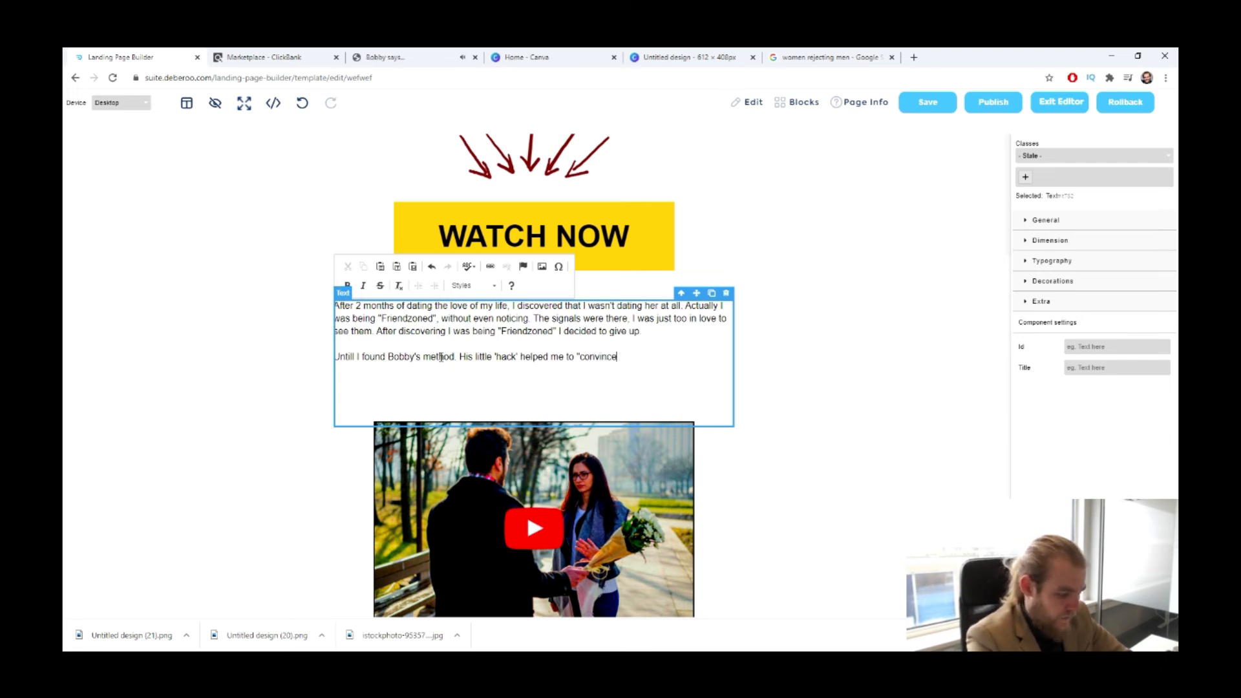
{"action": "type", "text": "h"}
{"action": "key", "text": "BackSpace"}
{"action": "key", "text": "BackSpace"}
{"action": "type", "text": "her"}
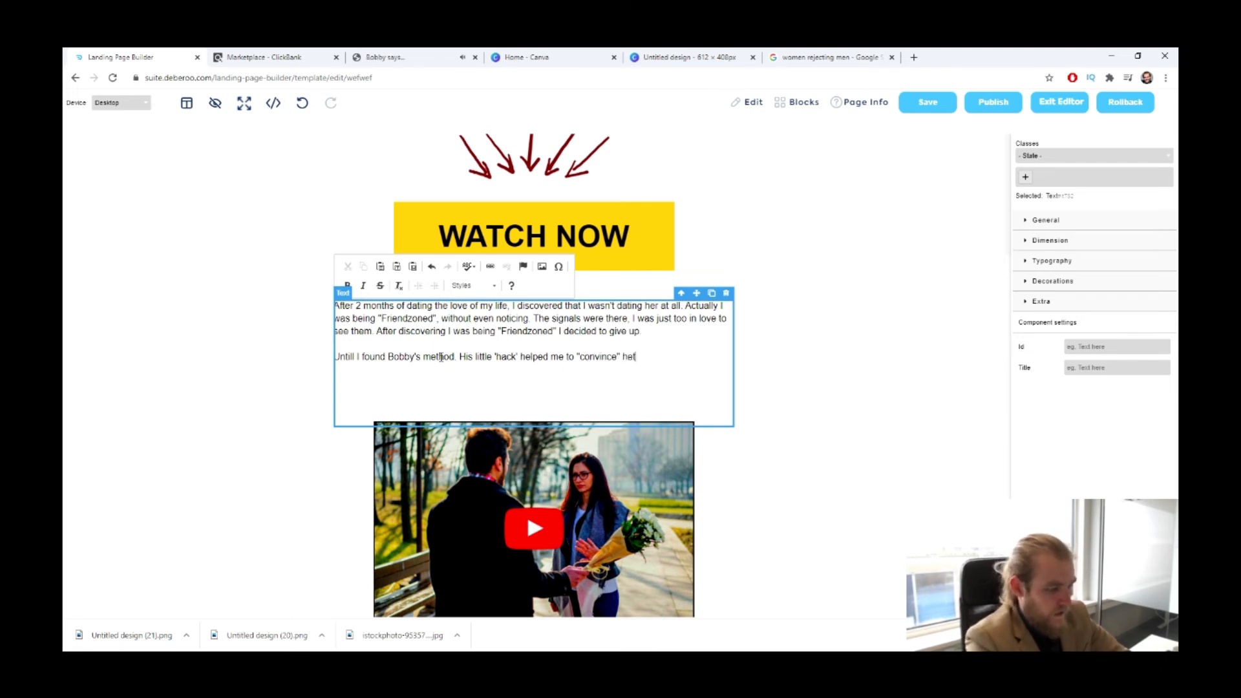
{"action": "type", "text": " that I"}
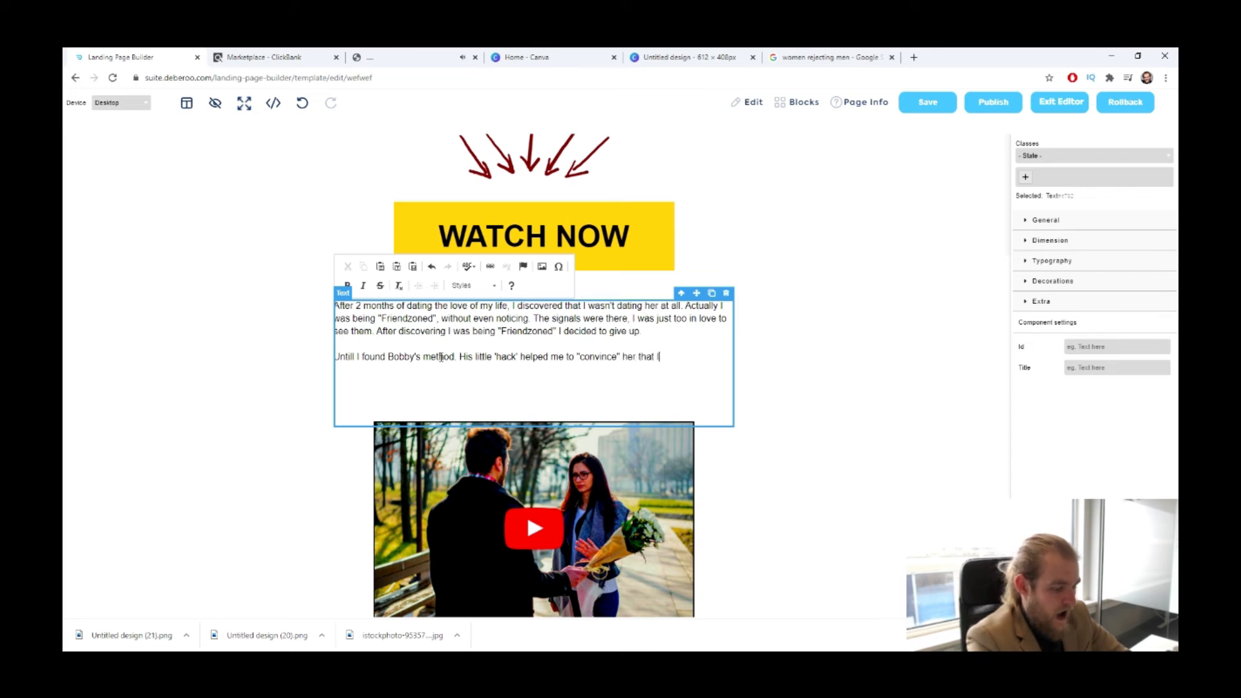
{"action": "type", "text": " am the one "}
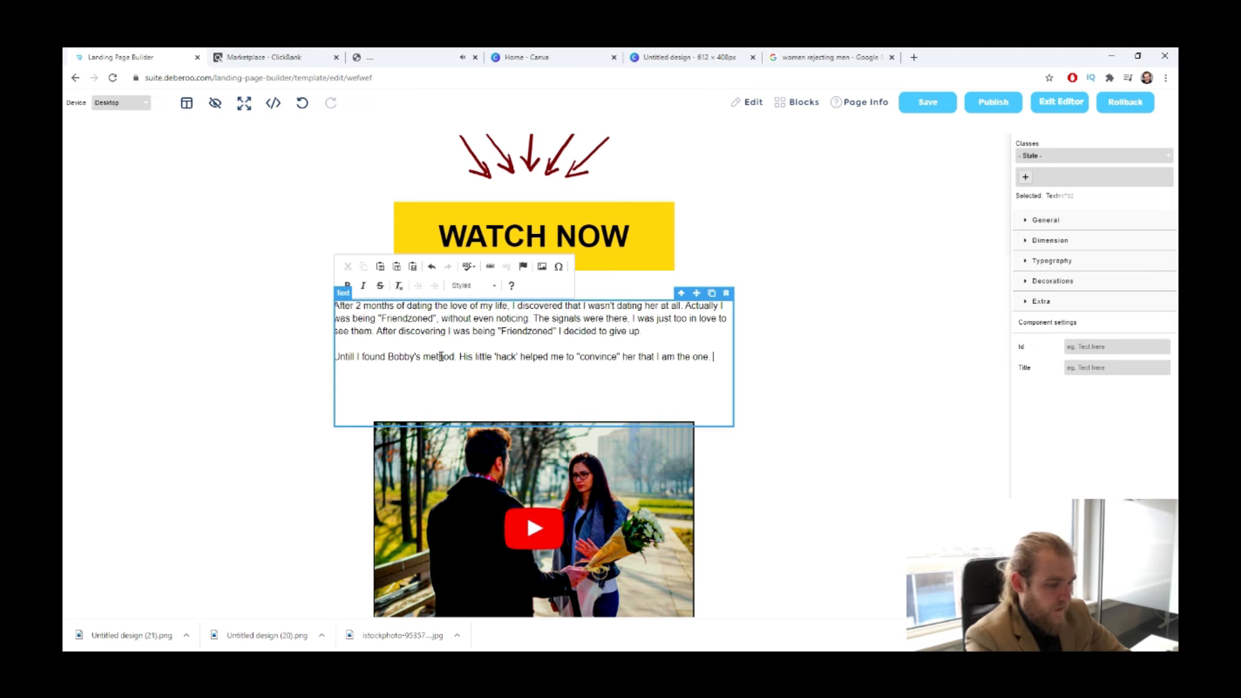
- Add "I was surprized to see it actually worked, and" to the second paragraph
{"action": "type", "text": ". I was su"}
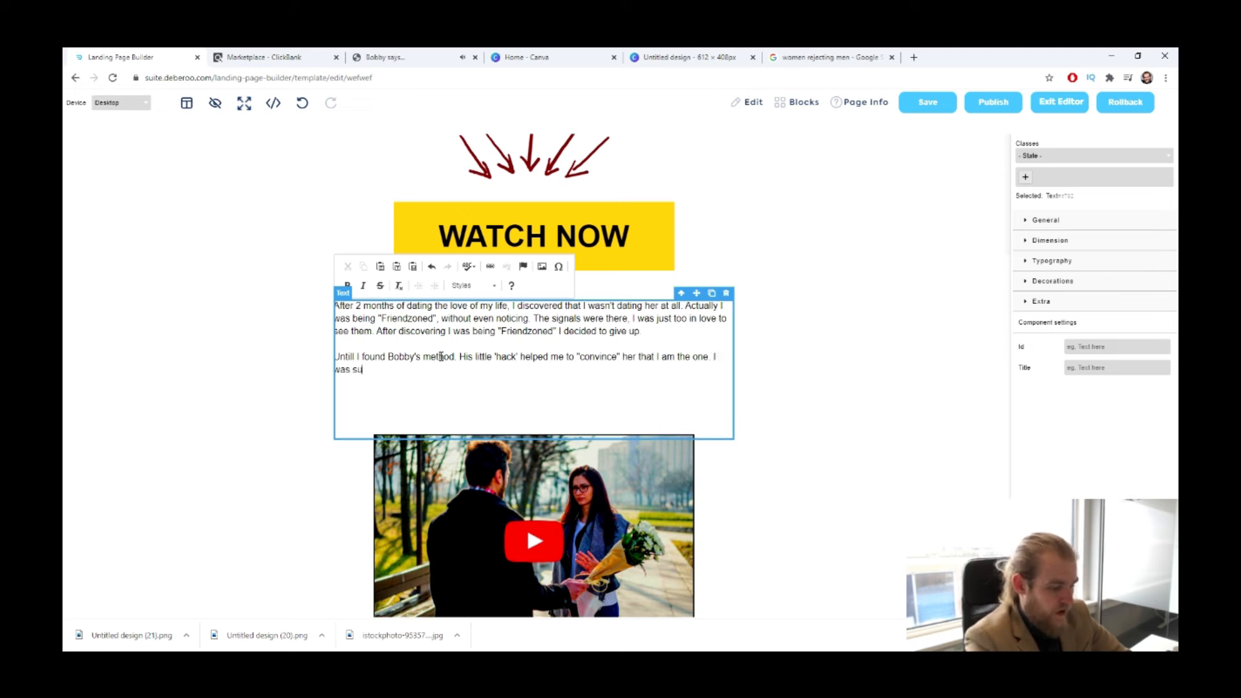
{"action": "type", "text": "rprized "}
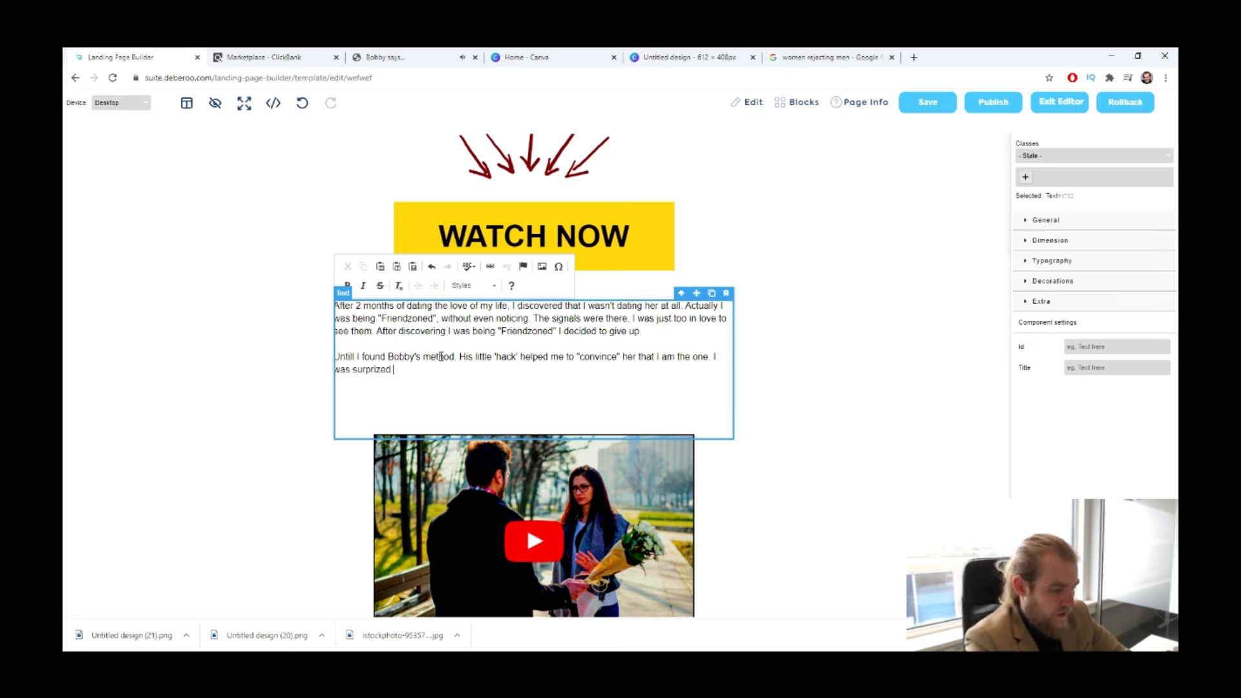
{"action": "type", "text": "to see it a"}
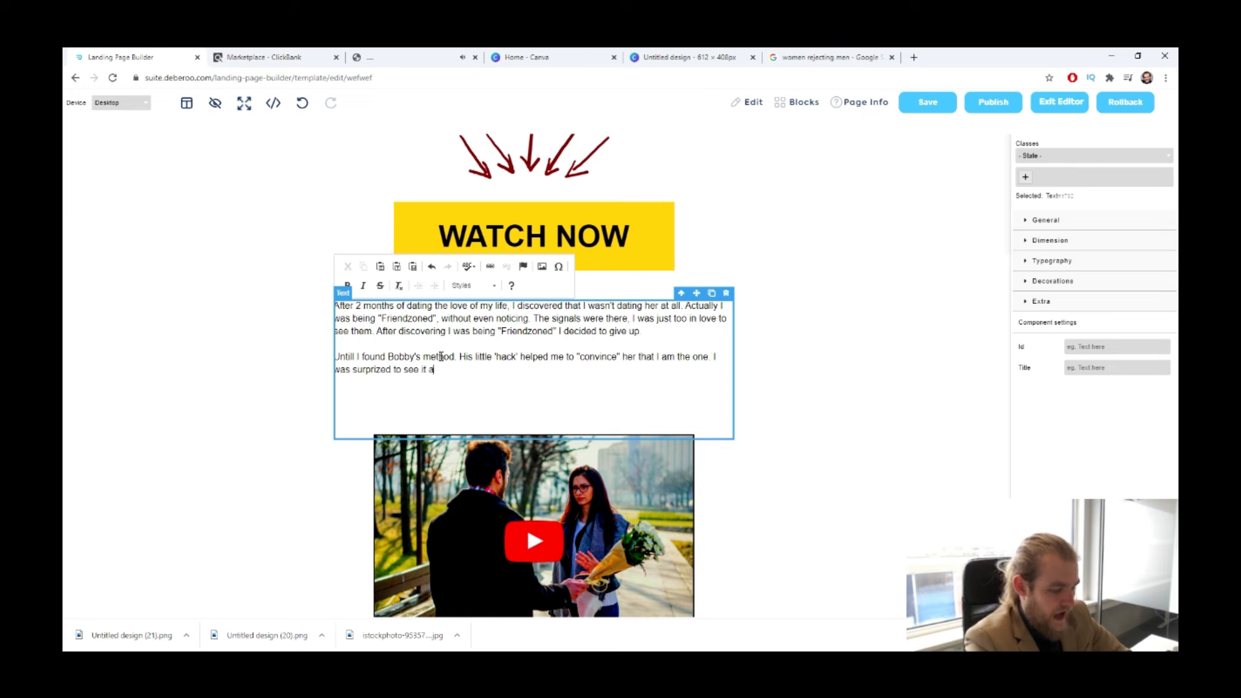
{"action": "type", "text": "ctually"}
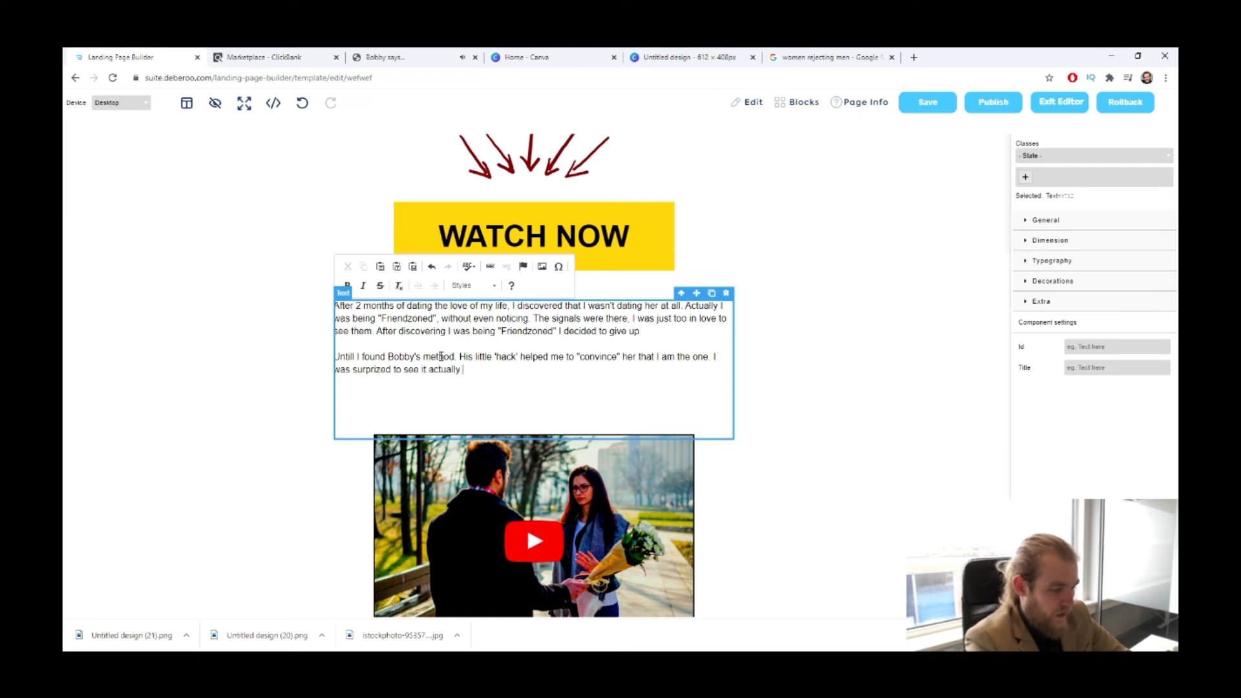
{"action": "type", "text": " worked, and"}
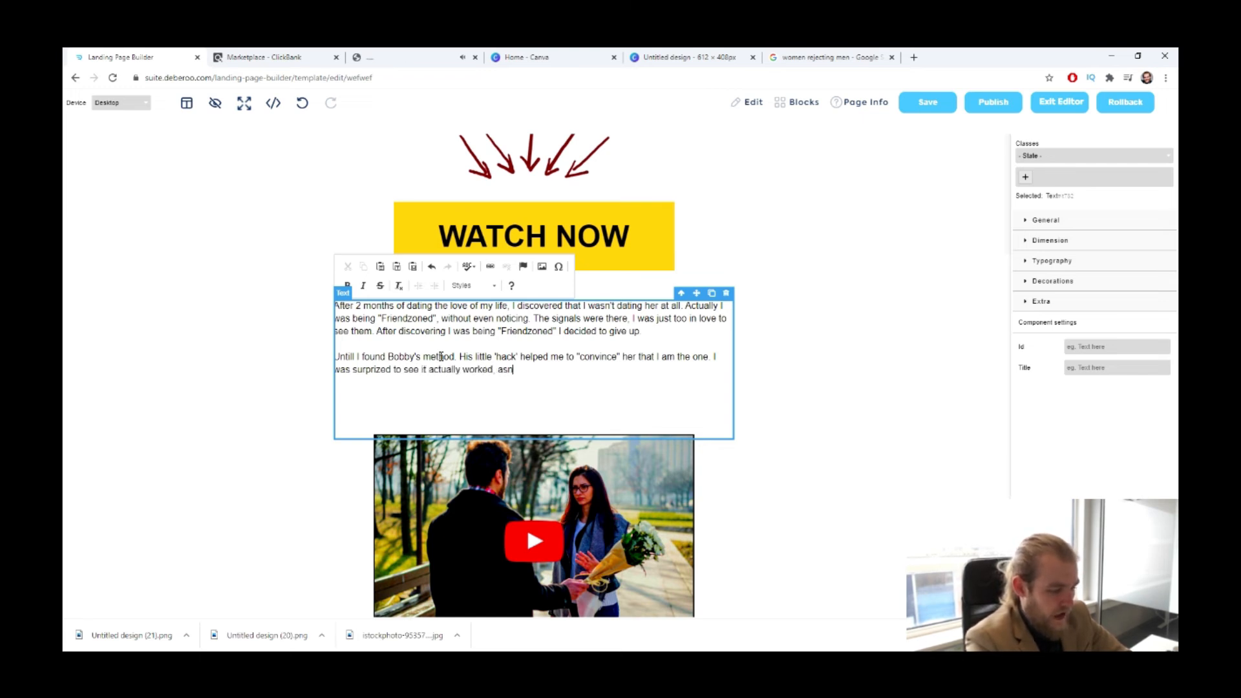
- Complete the sentence with "she started chasing me, instead of the other way around."
{"action": "type", "text": " she s"}
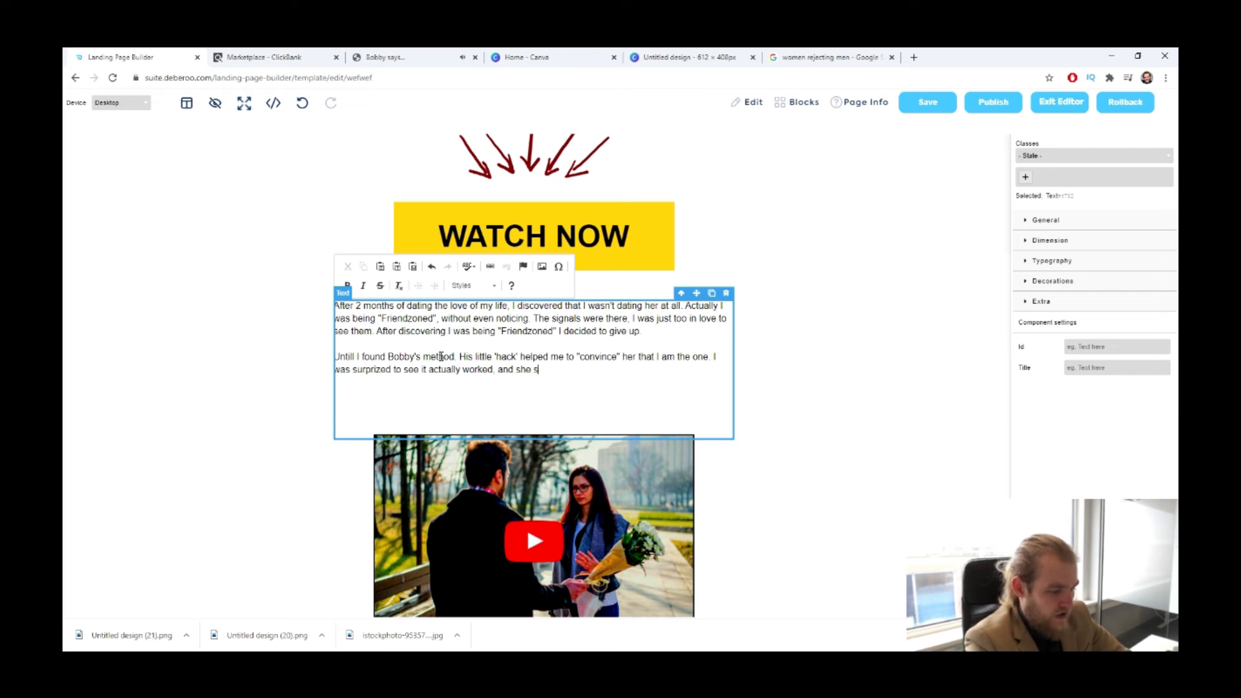
{"action": "type", "text": "tarted c"}
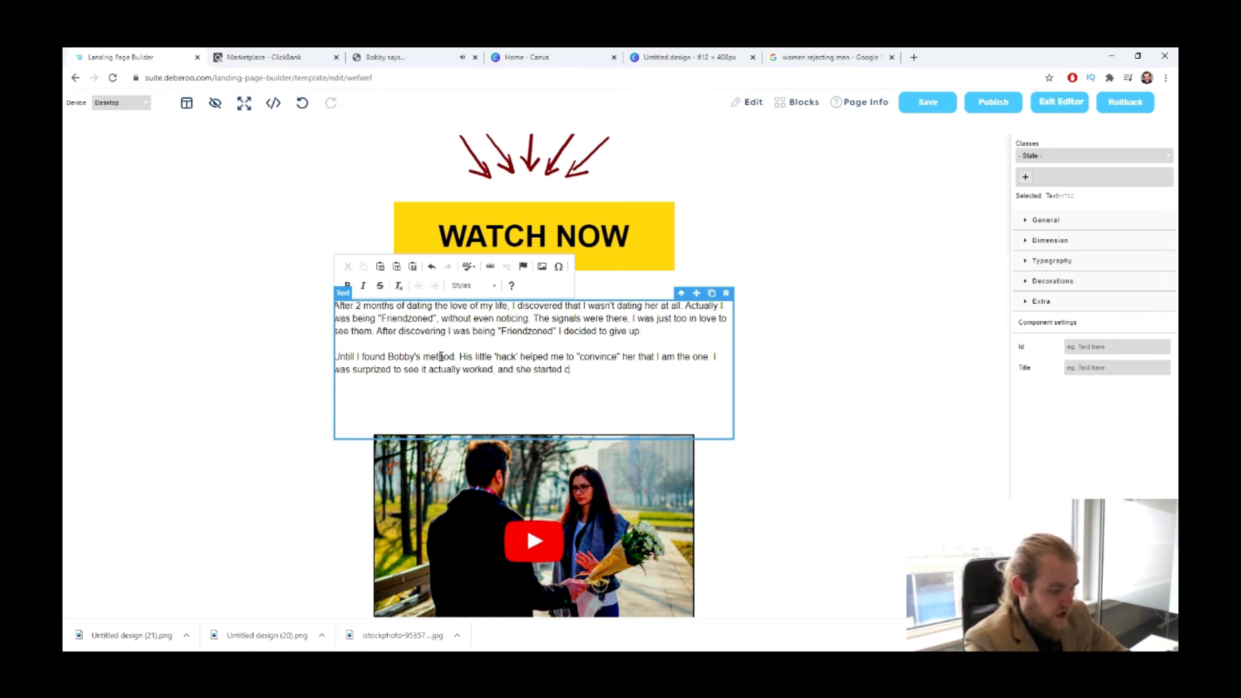
{"action": "type", "text": "hasing me"}
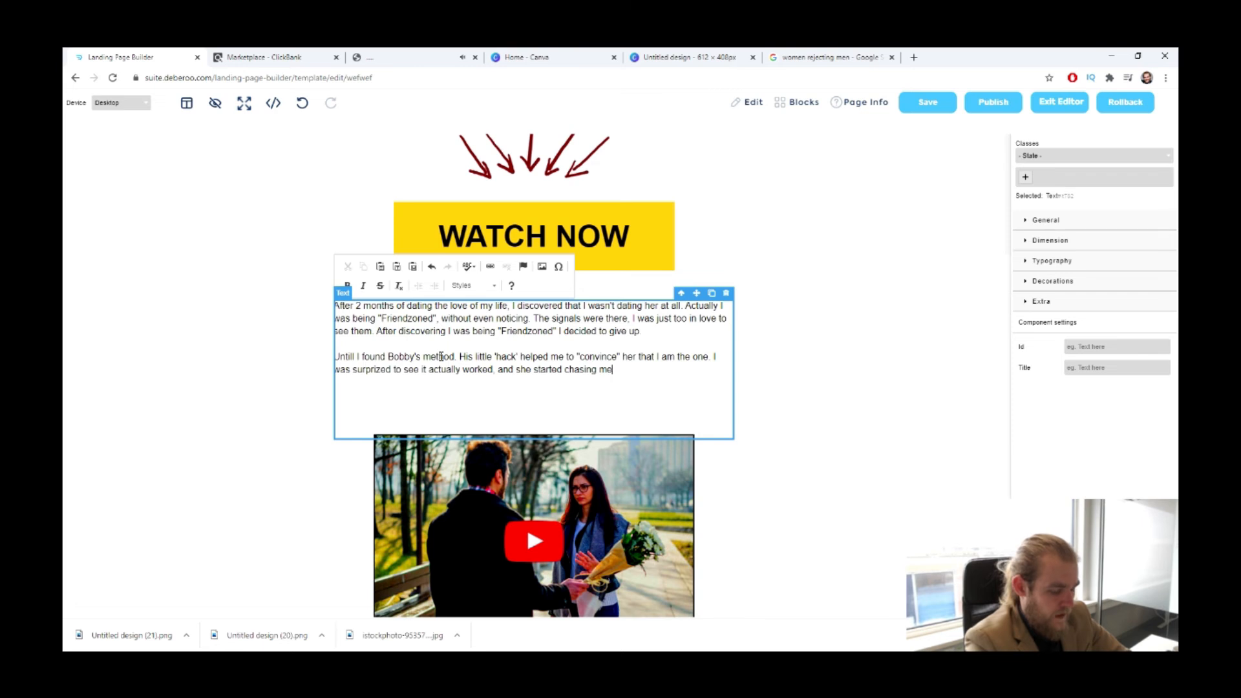
{"action": "type", "text": ". insted"}
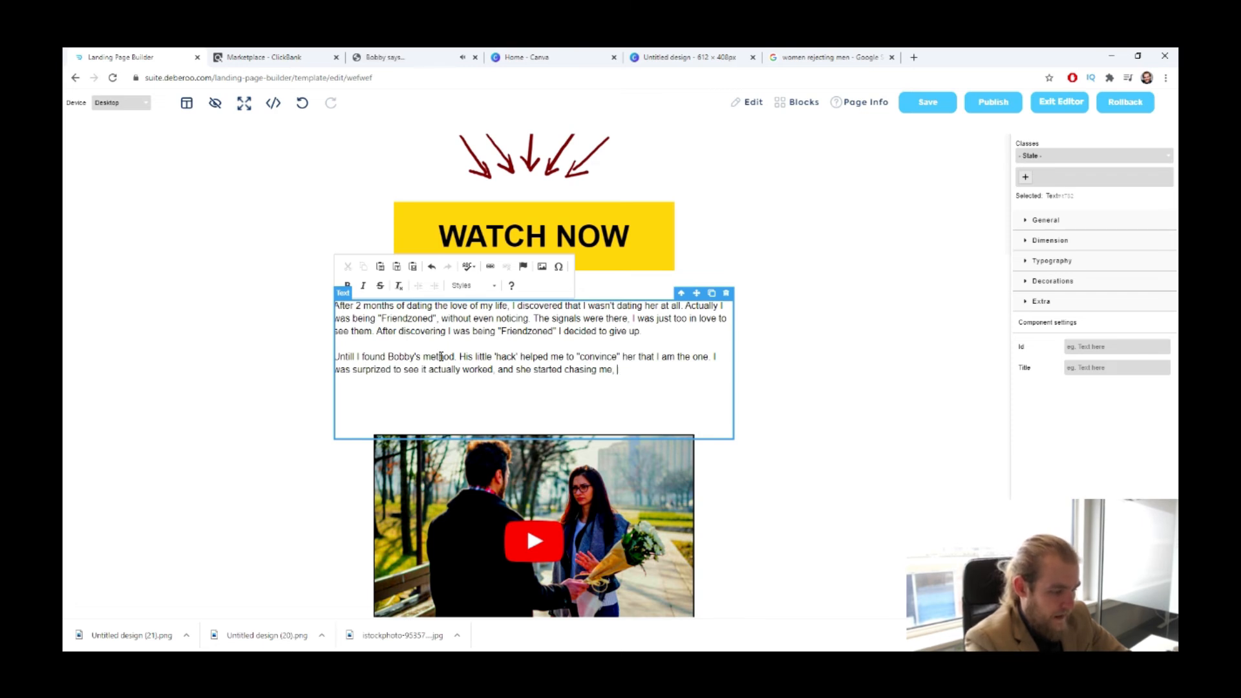
{"action": "key", "text": "BackSpace"}
{"action": "key", "text": "BackSpace"}
{"action": "type", "text": "ead of"}
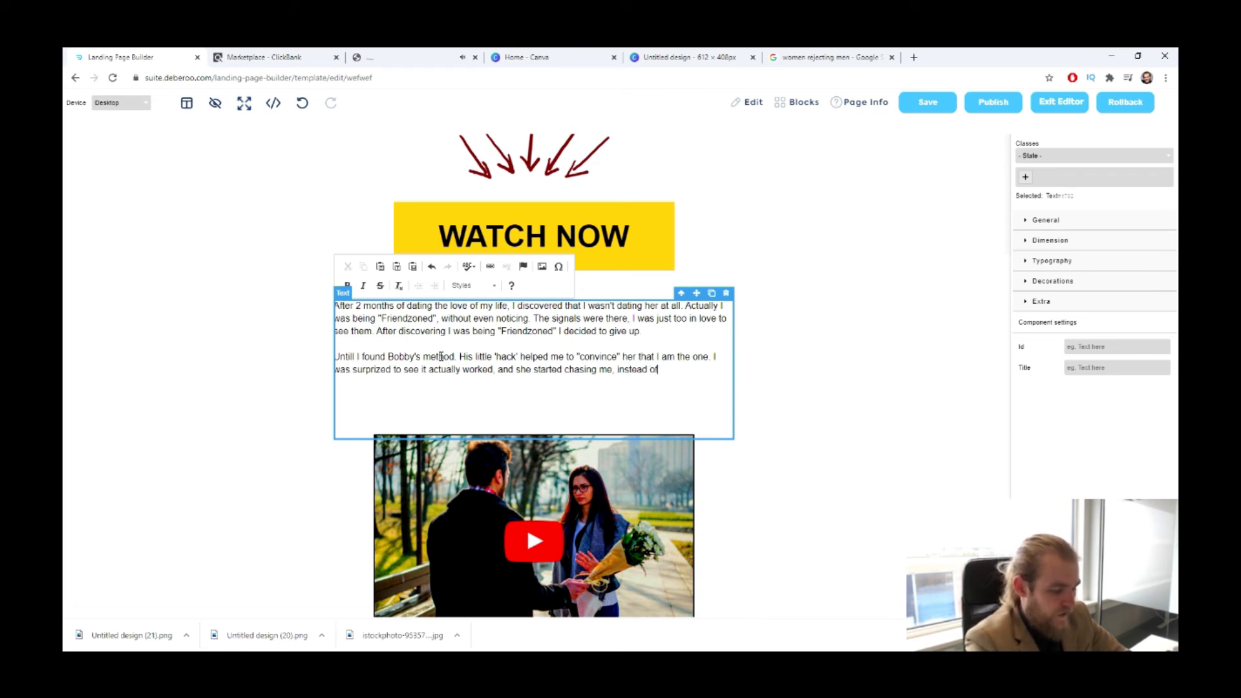
{"action": "type", "text": " the other way "}
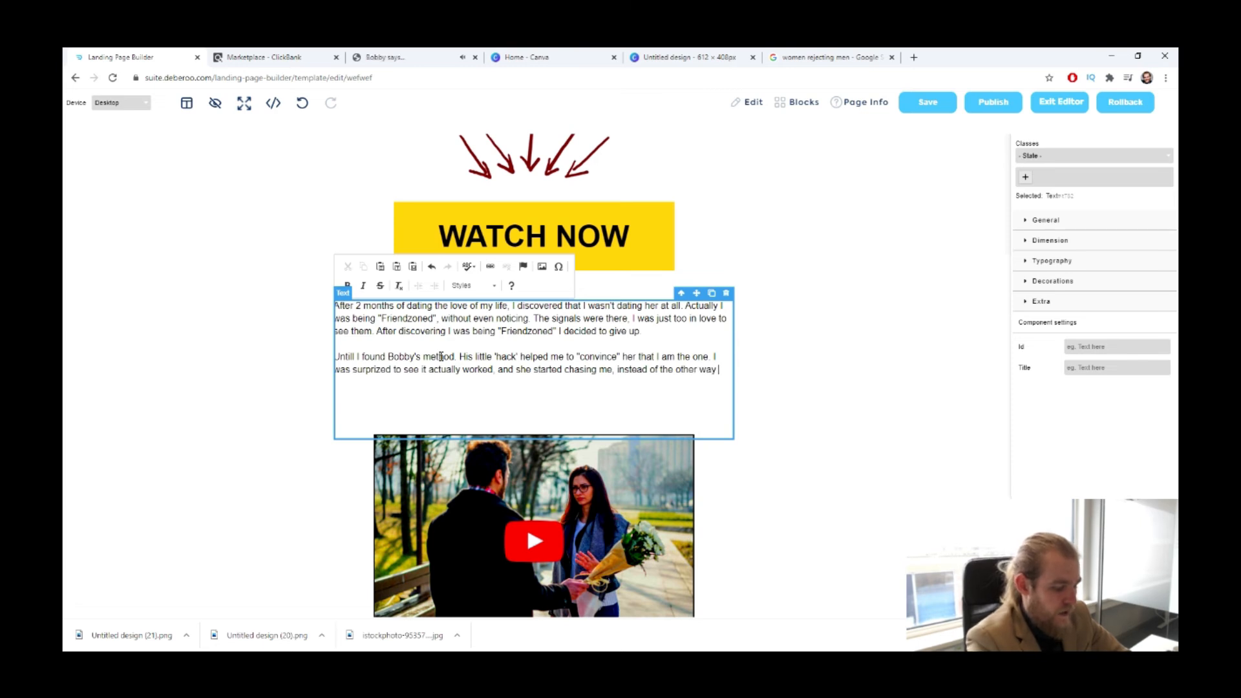
{"action": "type", "text": "around. So"}
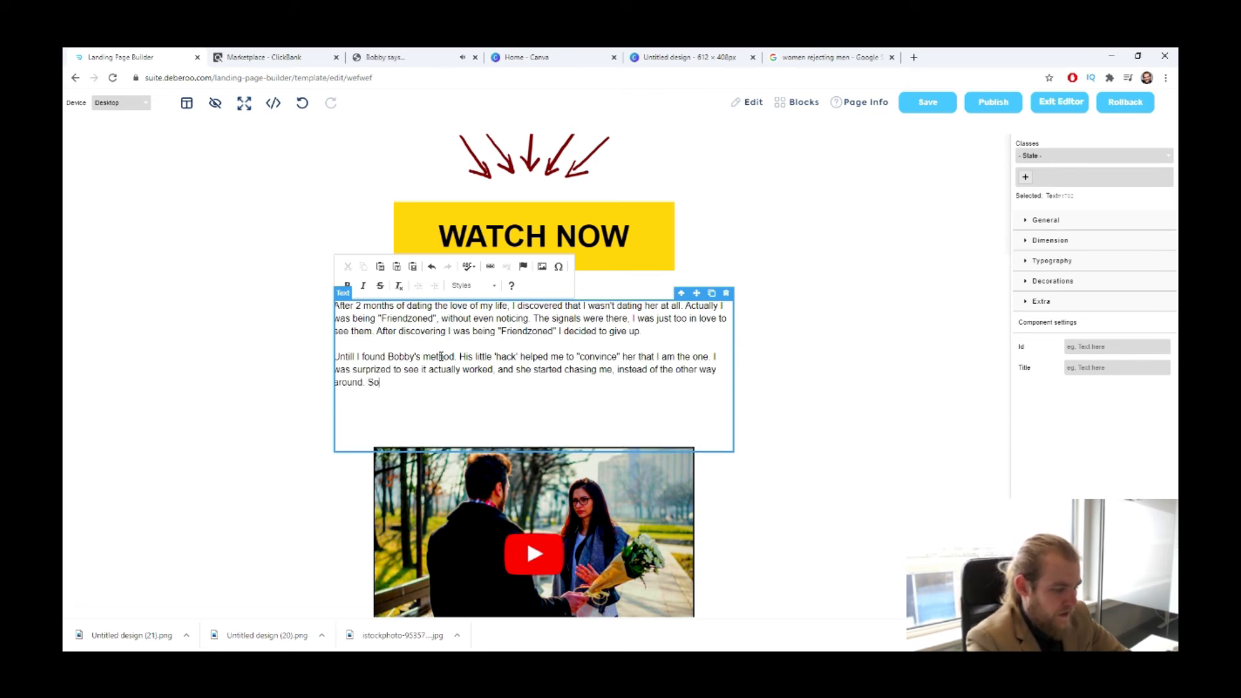
- Start a third paragraph in the story text with "So if you want to learn this secret hack"
{"action": "key", "text": "Return"}
{"action": "type", "text": "So"}
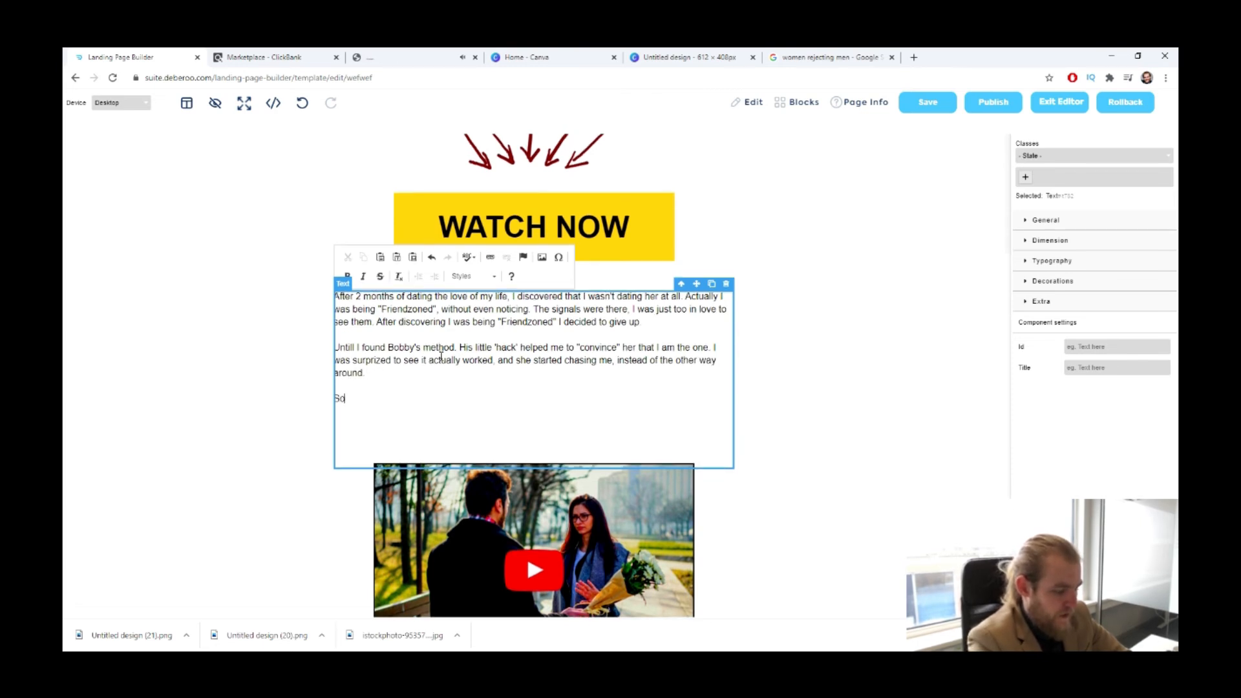
{"action": "type", "text": " if you want ot t"}
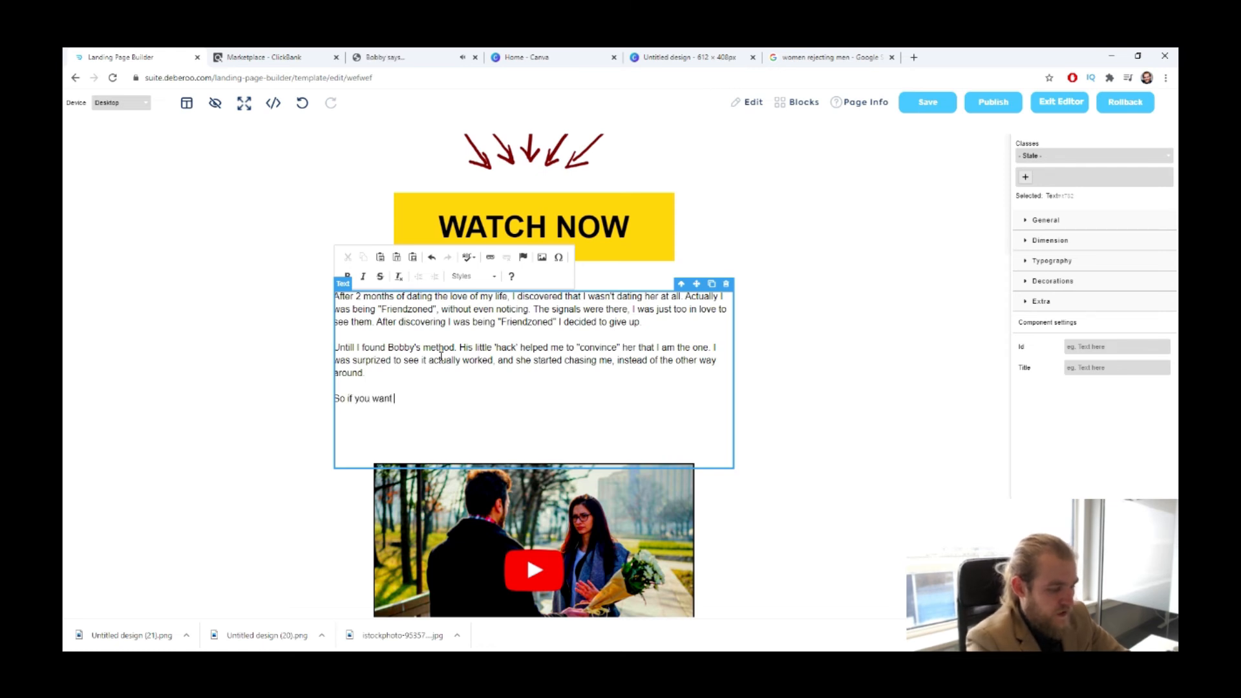
{"action": "key", "text": "BackSpace"}
{"action": "key", "text": "BackSpace"}
{"action": "key", "text": "BackSpace"}
{"action": "key", "text": "BackSpace"}
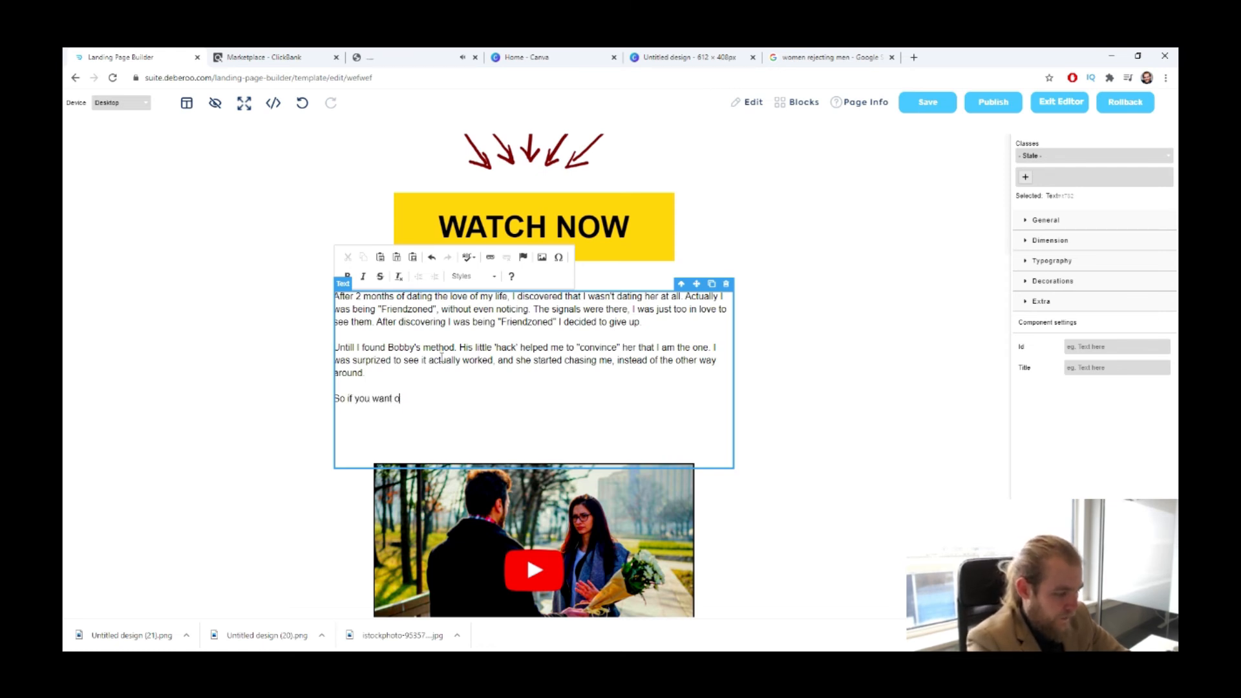
{"action": "type", "text": "to learn this "}
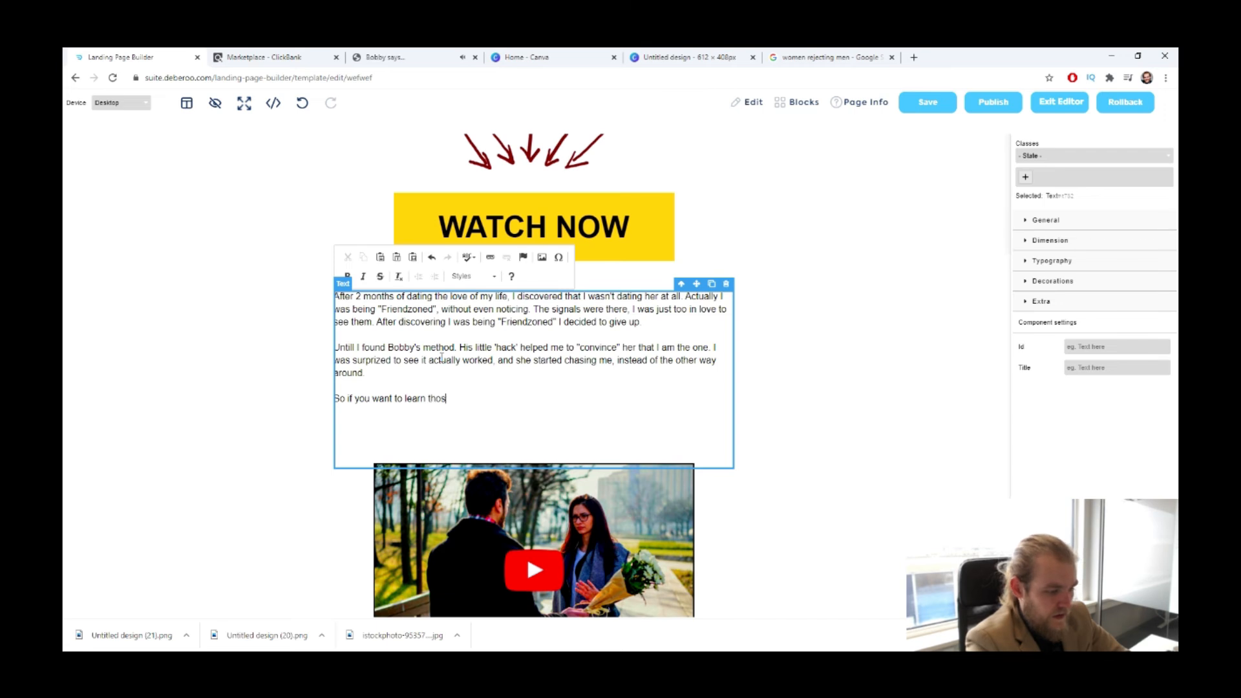
{"action": "type", "text": "sec"}
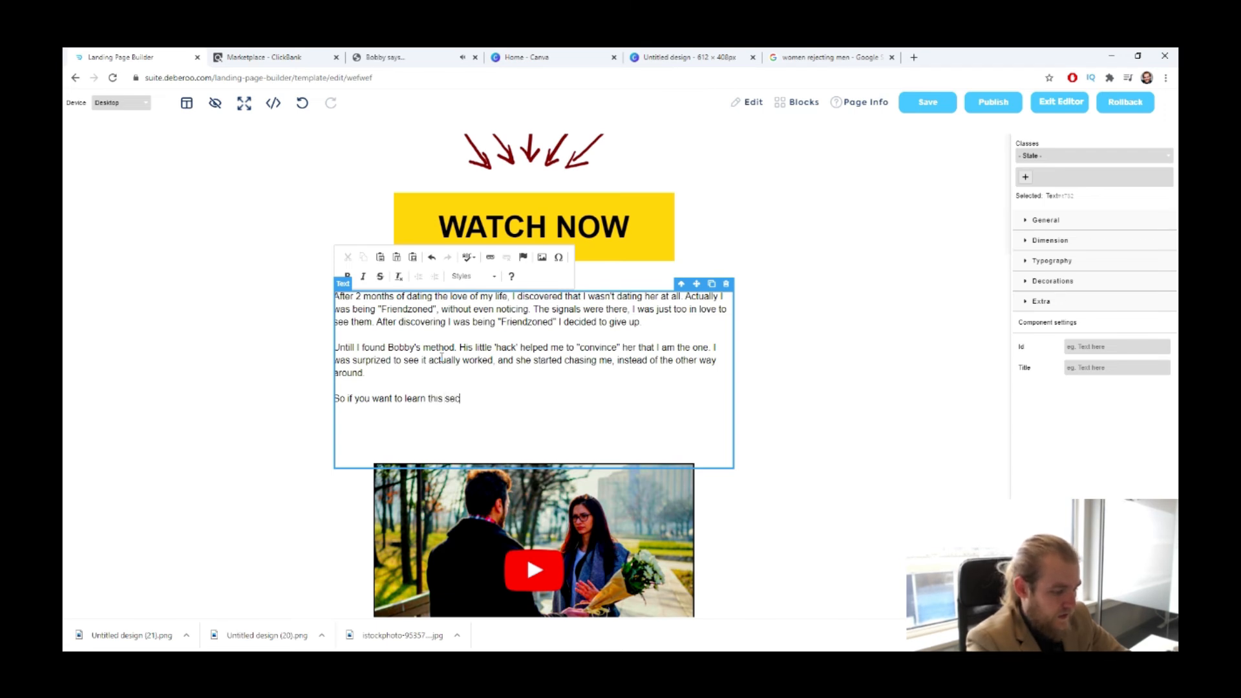
{"action": "type", "text": "ret hack "}
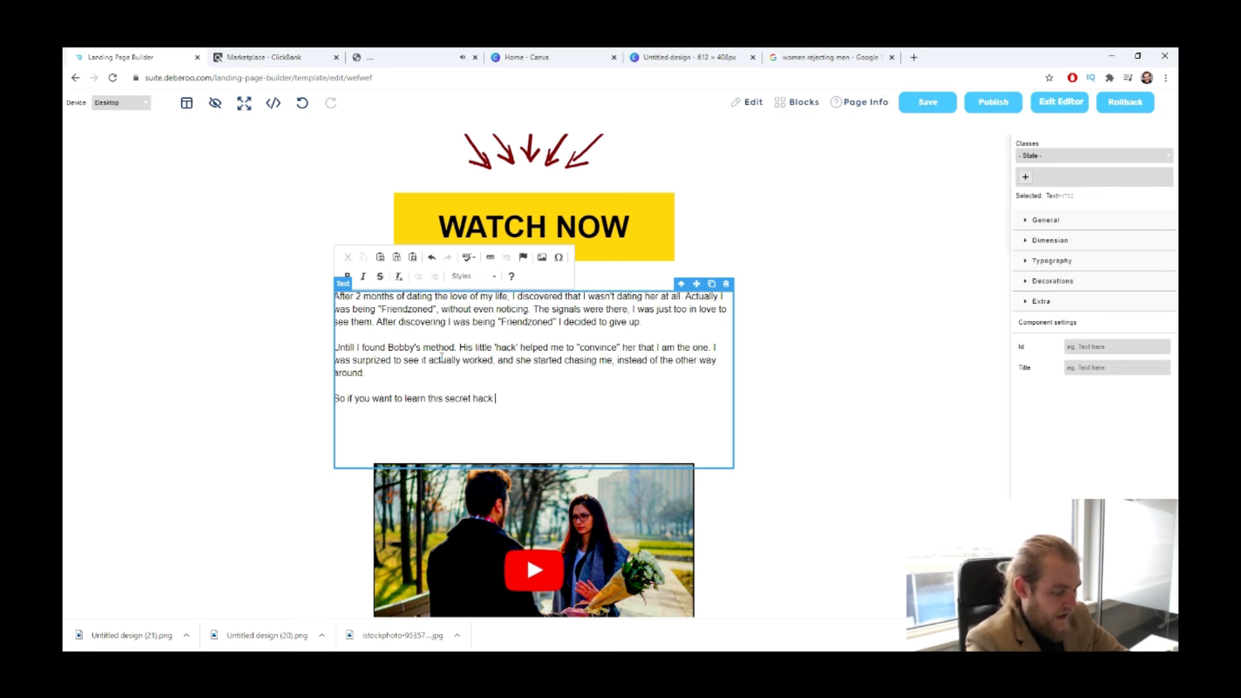
- Continue the third paragraph's sentence with "that will change your love life for good"
{"action": "type", "text": "that wi"}
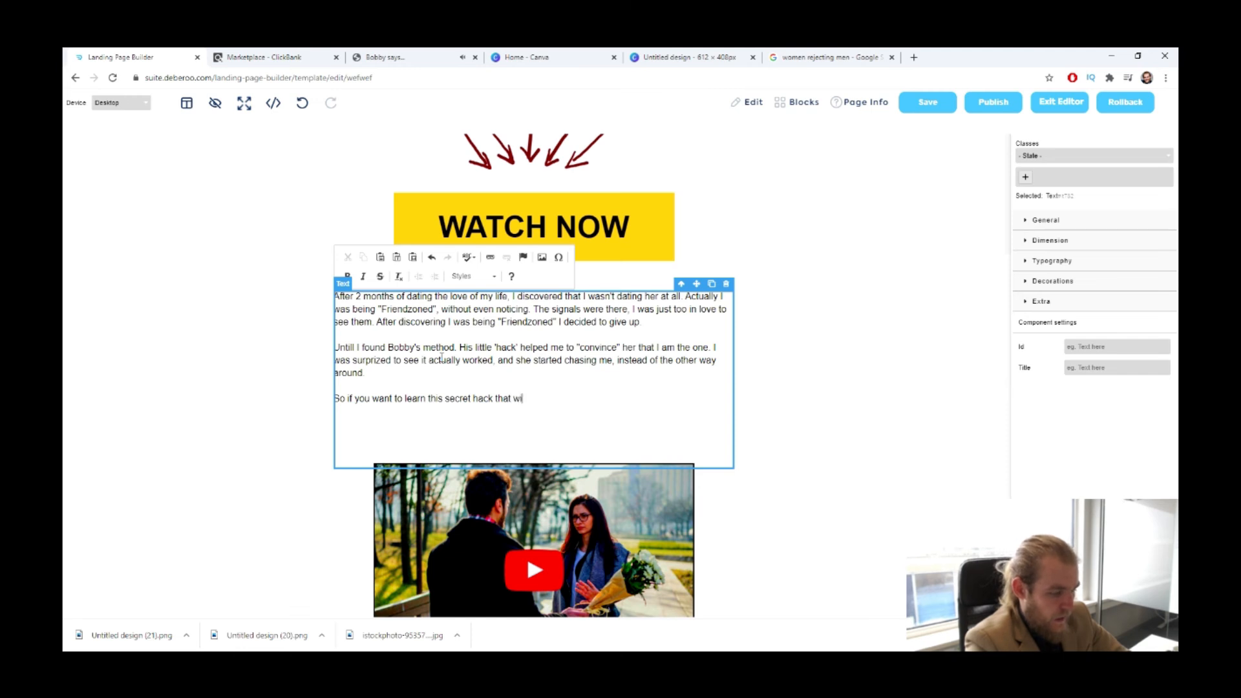
{"action": "type", "text": "ll "}
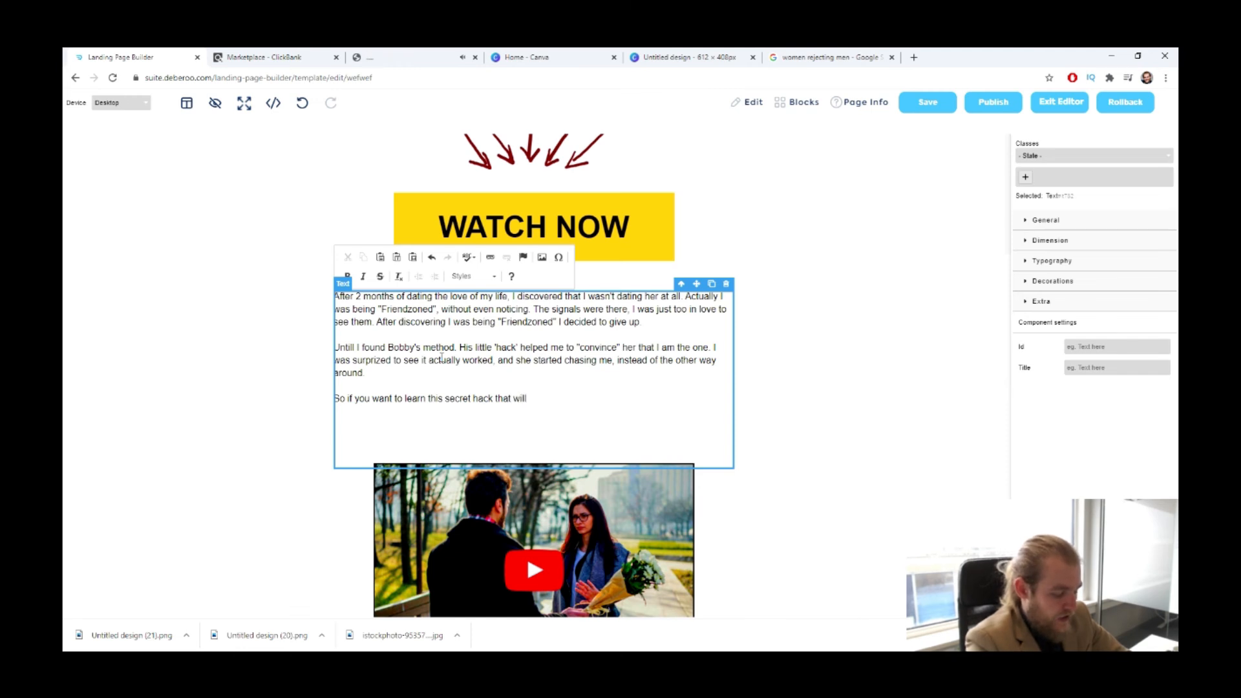
{"action": "type", "text": "change your "}
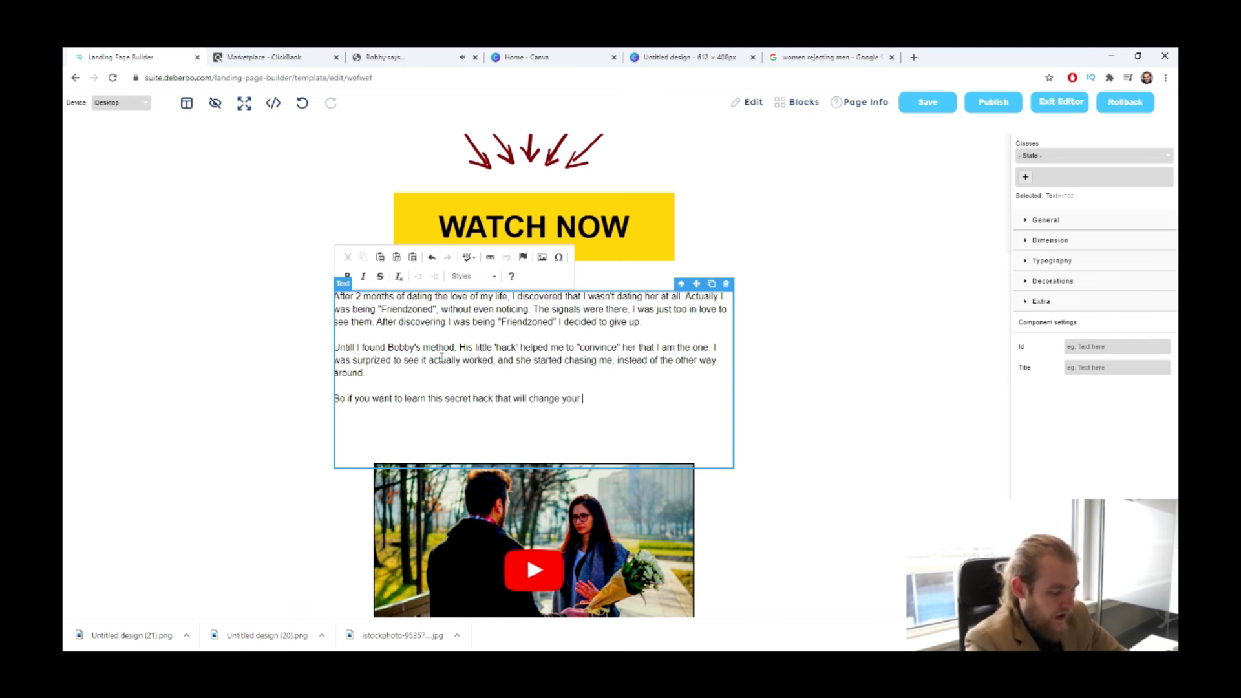
{"action": "type", "text": "love life "}
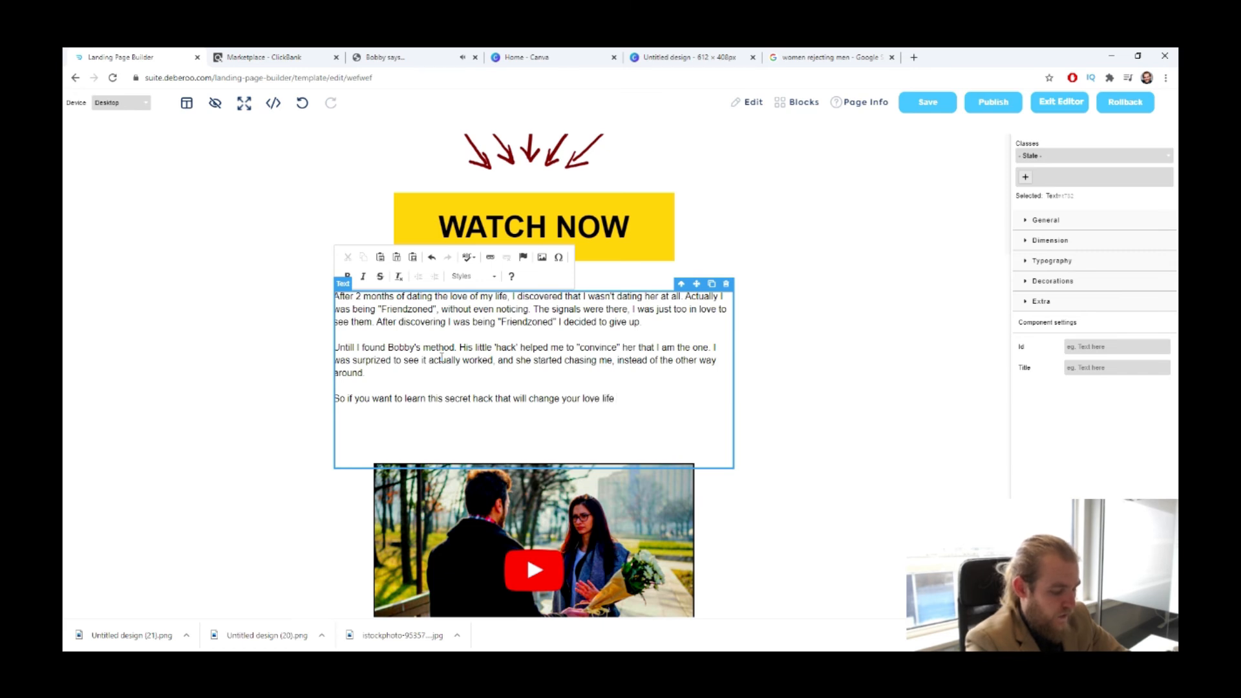
{"action": "type", "text": "for good"}
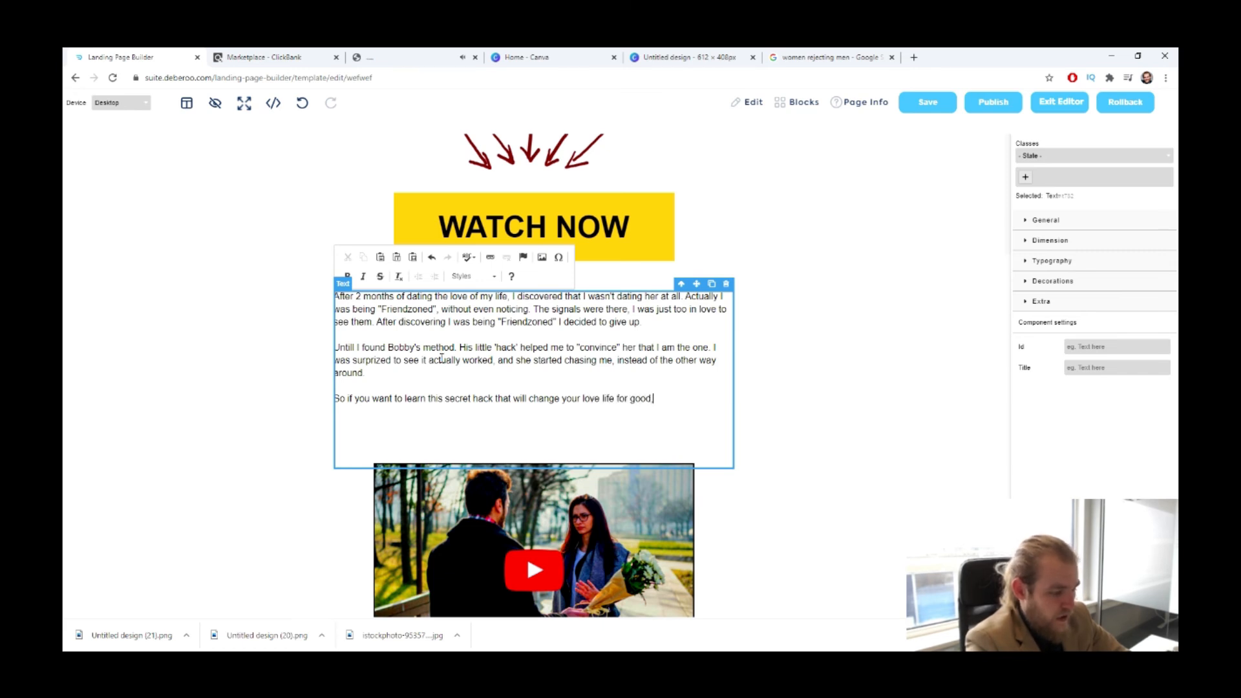
- Finish the third paragraph's sentence with ", check out this short video!"
{"action": "type", "text": ", check ou"}
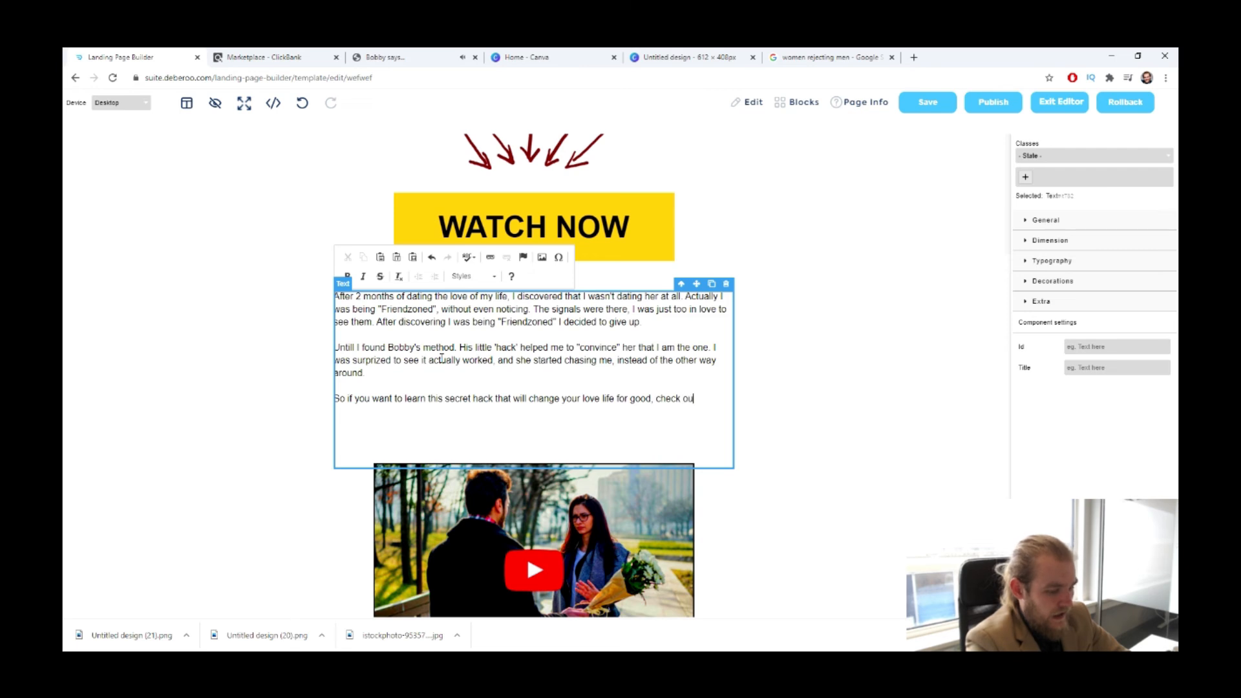
{"action": "type", "text": "t this short "}
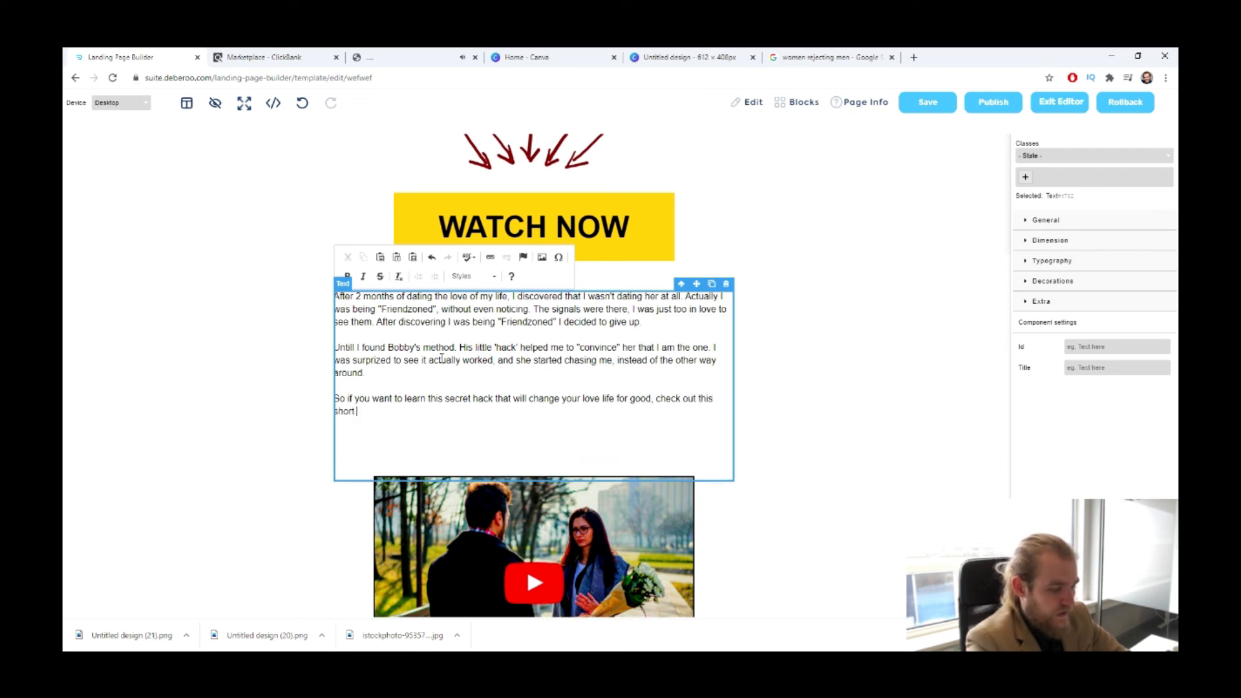
{"action": "type", "text": "video!"}
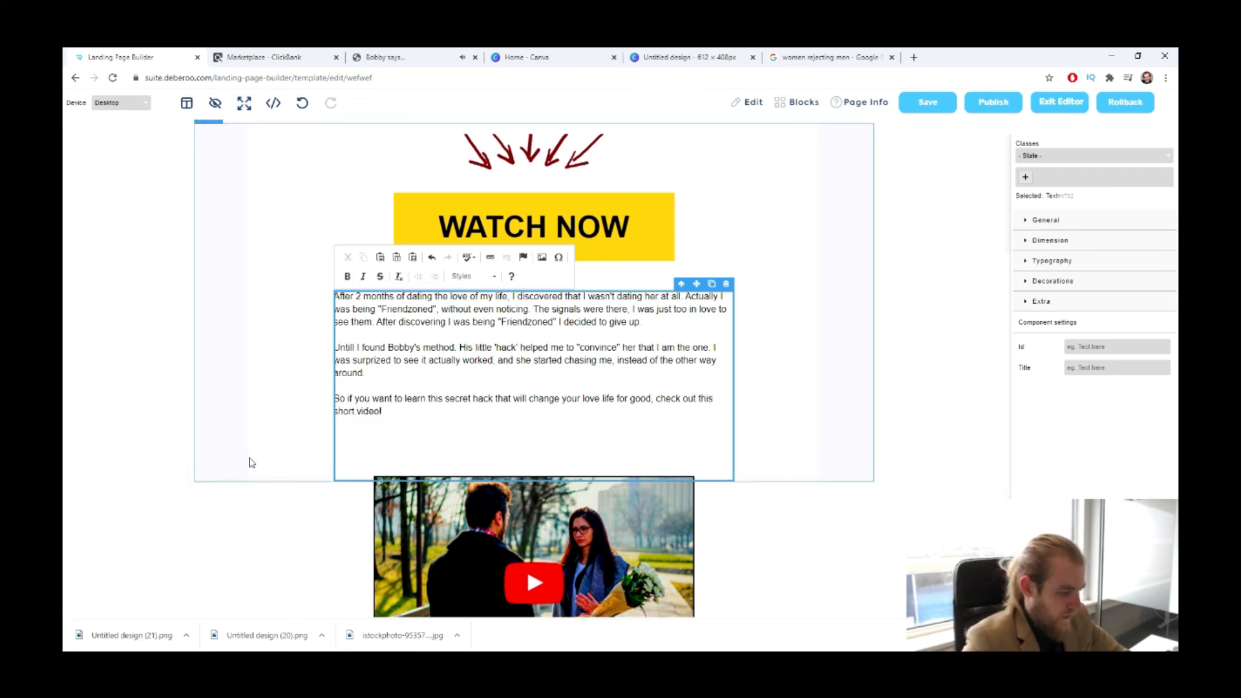
- Remove the empty lines below the last paragraph of the story text and leave text editing
{"action": "left_click", "coordinate": [412, 450]}
{"action": "key", "text": "BackSpace"}
{"action": "key", "text": "BackSpace"}
{"action": "key", "text": "BackSpace"}
{"action": "key", "text": "BackSpace"}
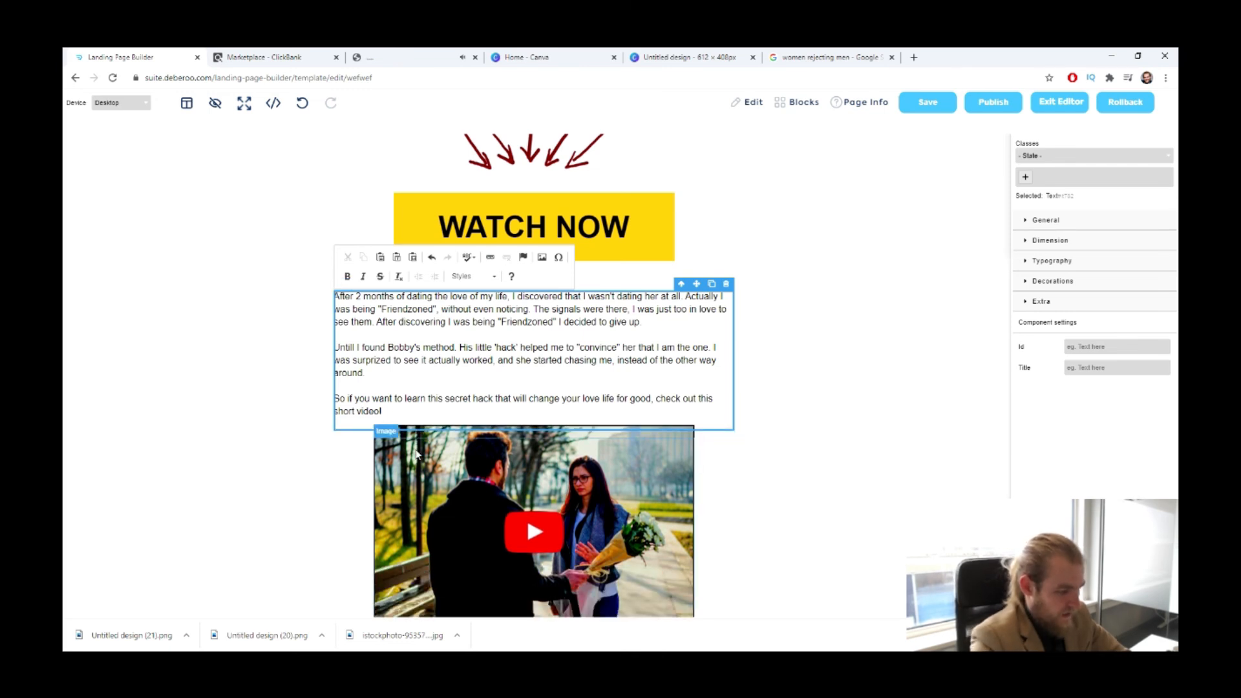
{"action": "left_click", "coordinate": [834, 457]}
{"action": "scroll", "coordinate": [867, 466], "scroll_direction": "down", "scroll_amount": 4}
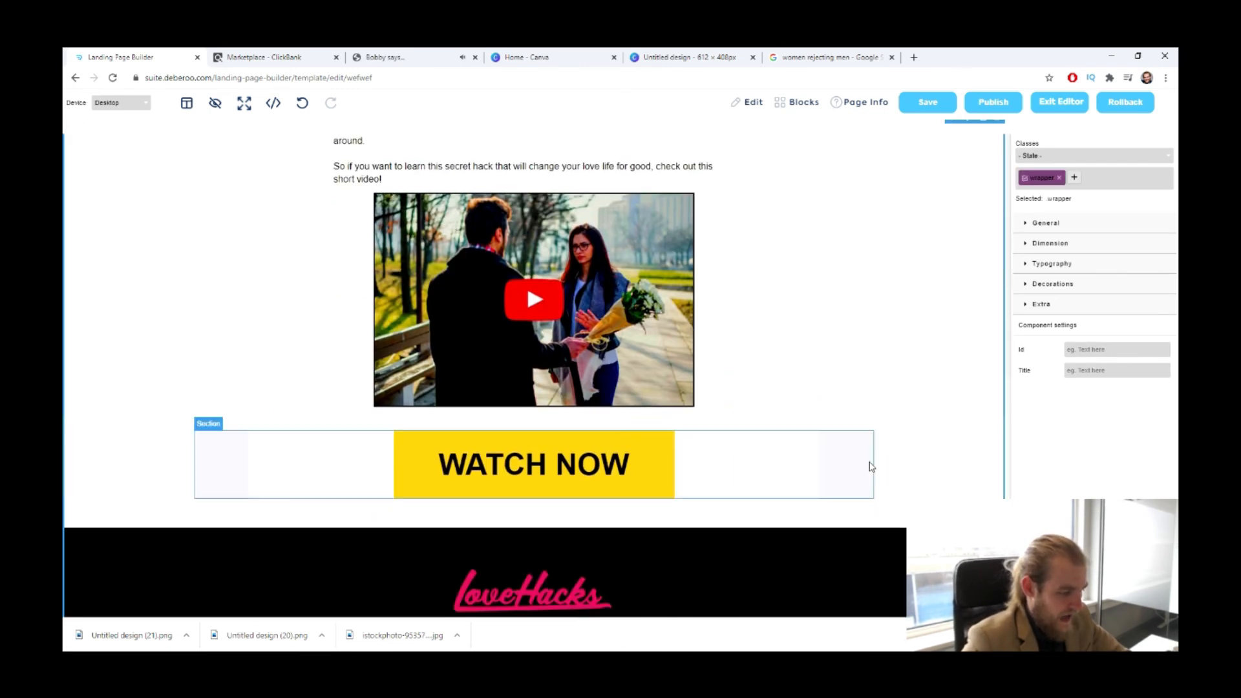
{"action": "scroll", "coordinate": [892, 382], "scroll_direction": "up", "scroll_amount": 8}
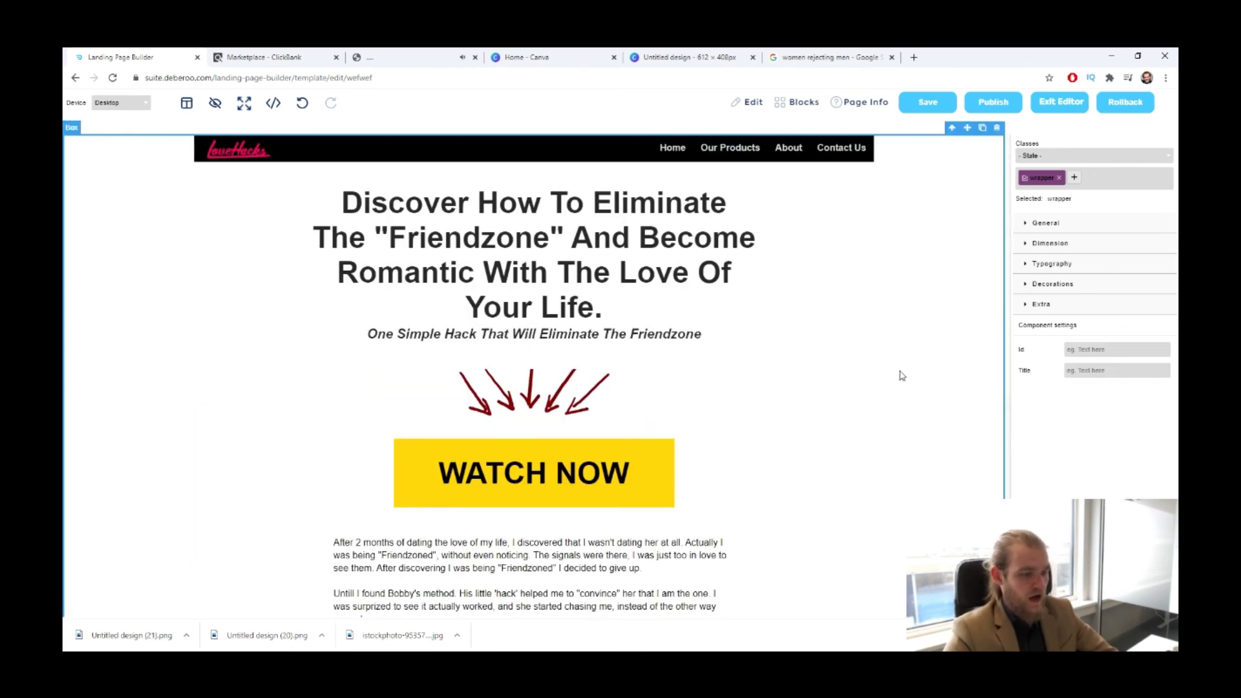
{"action": "scroll", "coordinate": [899, 373], "scroll_direction": "down", "scroll_amount": 4}
{"action": "scroll", "coordinate": [899, 372], "scroll_direction": "up", "scroll_amount": 4}
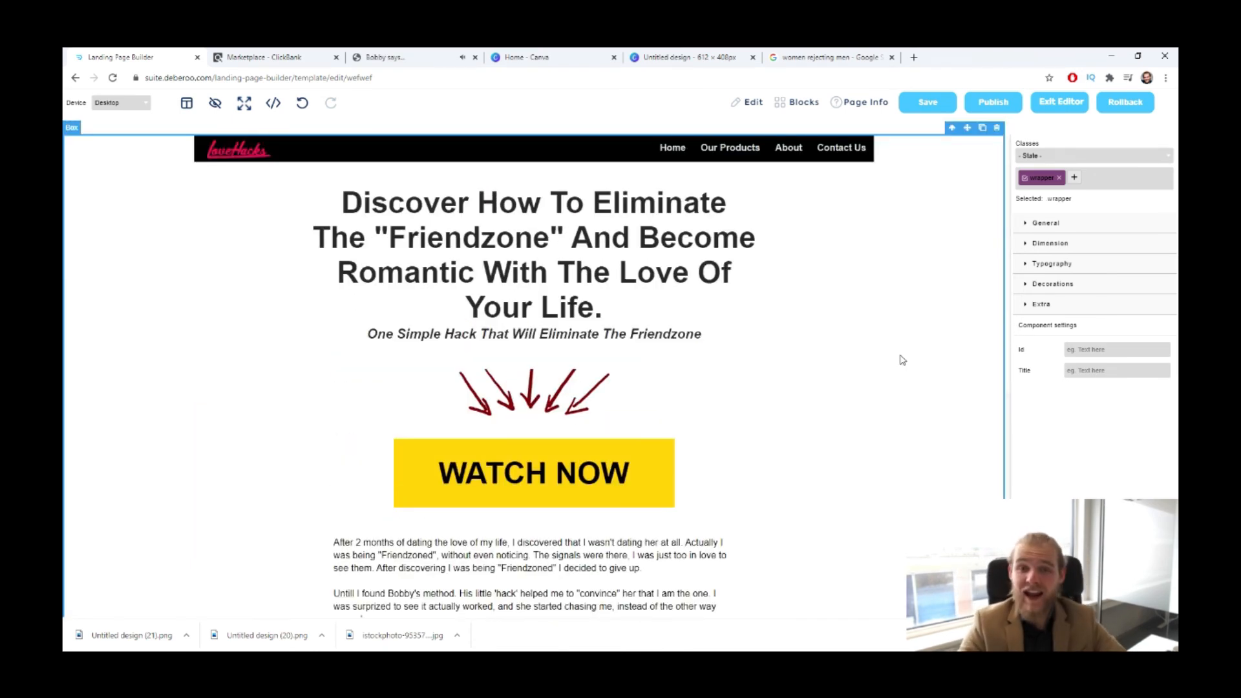